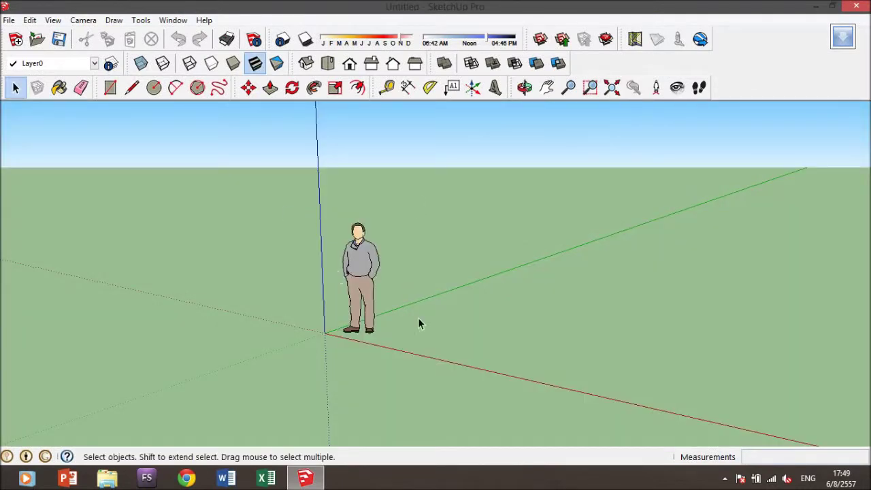
- Select the default standing person figure and delete it
click(362, 272)
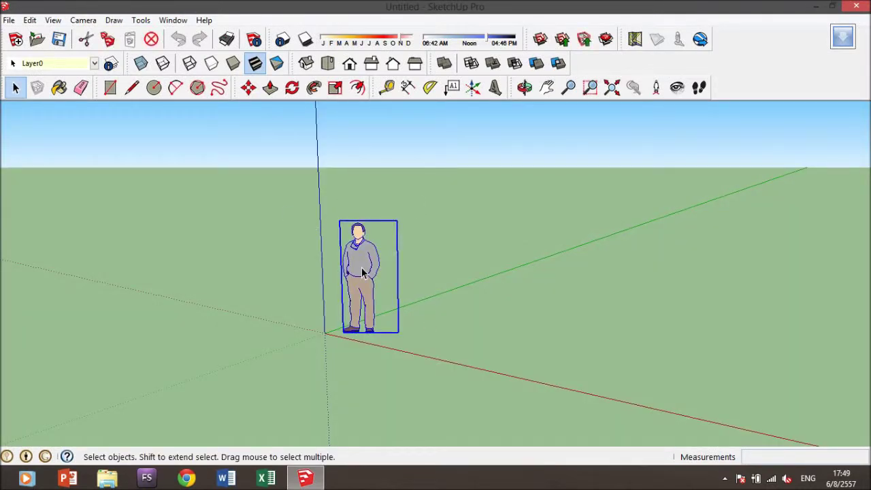
key(Delete)
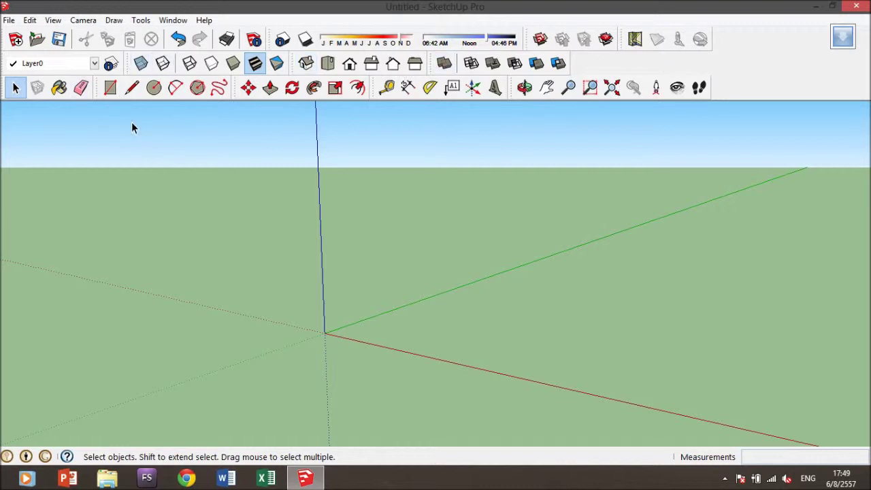
- Draw a roughly 20' by 25' floor rectangle starting at the axes origin
click(111, 90)
click(325, 333)
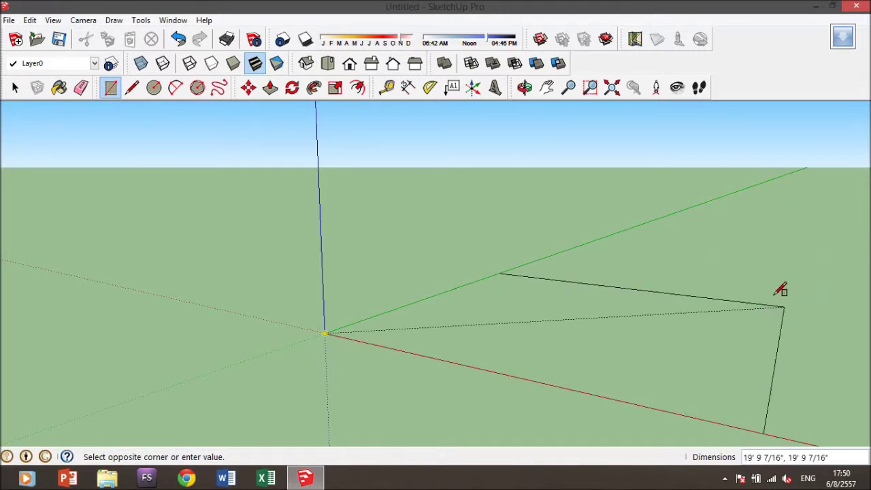
click(805, 290)
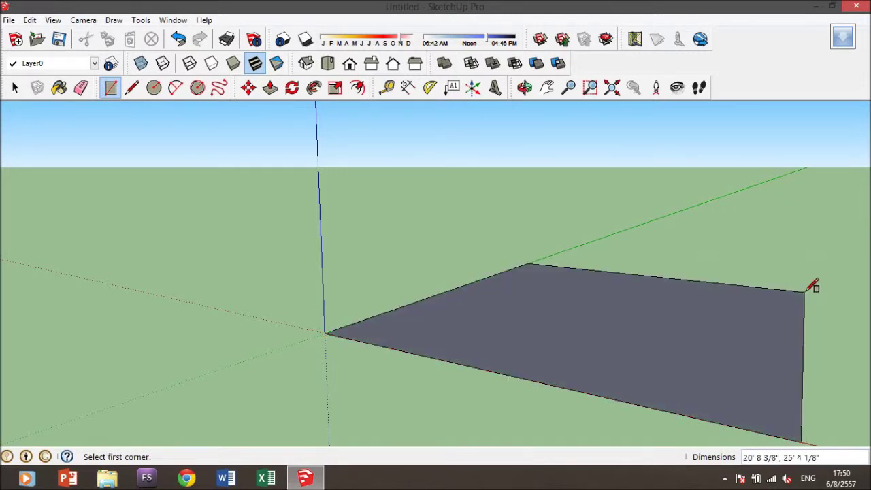
mouse_move(558, 272)
middle_down()
mouse_move(626, 297)
mouse_move(635, 320)
mouse_move(566, 302)
mouse_move(599, 334)
mouse_move(566, 322)
mouse_move(573, 334)
mouse_move(632, 334)
middle_up()
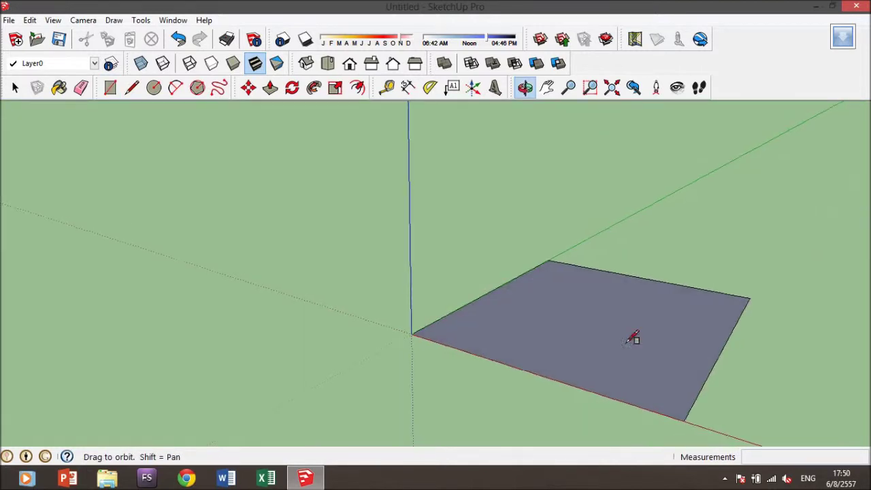
click(270, 88)
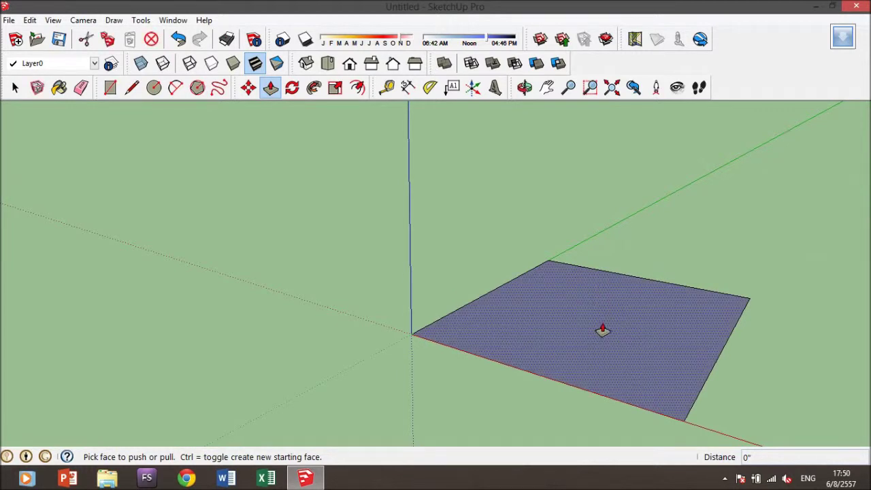
- Push the floor face up into a slab about 1' 5/16" thick
drag(603, 345, 603, 335)
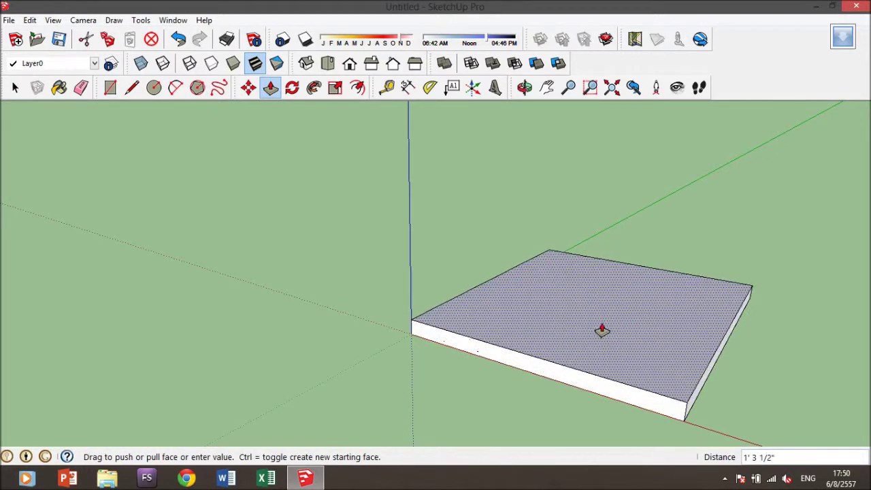
drag(603, 336, 603, 333)
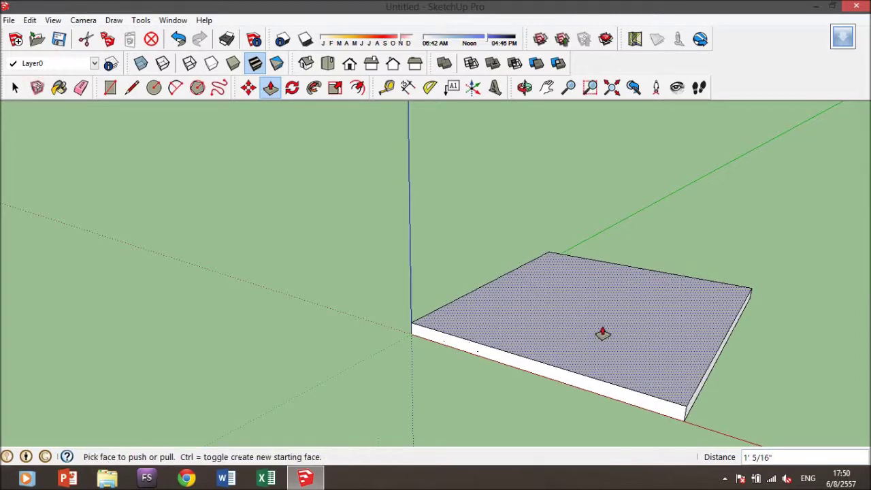
mouse_move(619, 351)
middle_down()
mouse_move(651, 326)
mouse_move(628, 257)
mouse_move(672, 374)
middle_up()
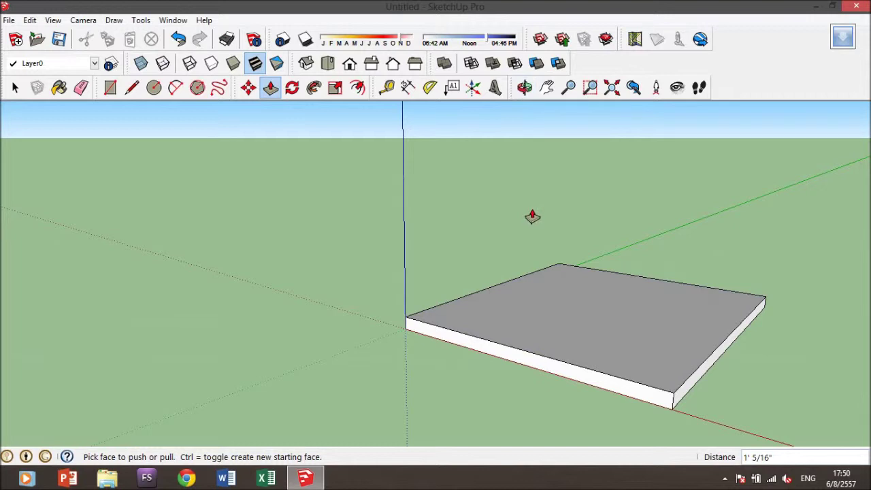
- Orbit around the slab to inspect it and look down onto its top face
key(o)
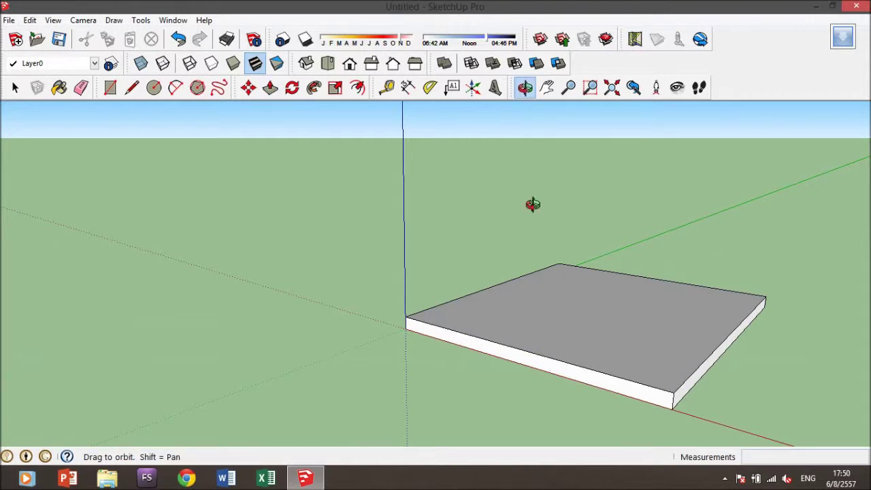
mouse_move(533, 204)
mouse_down()
mouse_move(542, 233)
mouse_move(515, 167)
mouse_move(581, 235)
mouse_move(758, 219)
mouse_move(649, 258)
mouse_move(601, 258)
mouse_move(603, 266)
mouse_up()
key(p)
mouse_move(556, 286)
middle_down()
mouse_move(533, 286)
mouse_move(531, 295)
mouse_move(430, 332)
mouse_move(590, 322)
middle_up()
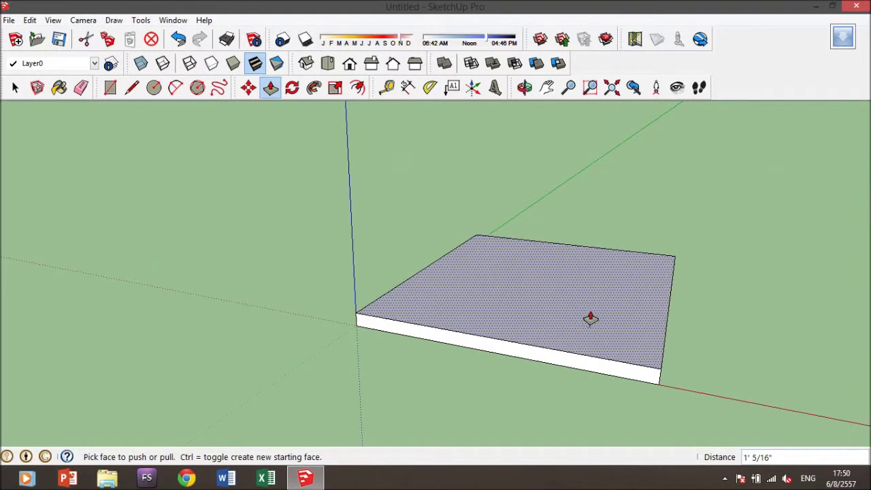
right_click(562, 276)
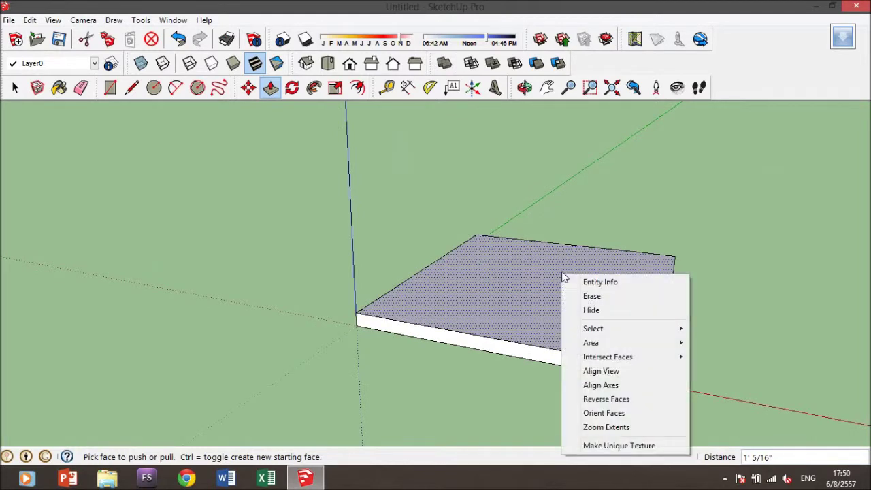
click(743, 228)
mouse_move(563, 170)
middle_down()
mouse_move(618, 210)
mouse_move(626, 229)
mouse_move(583, 249)
middle_up()
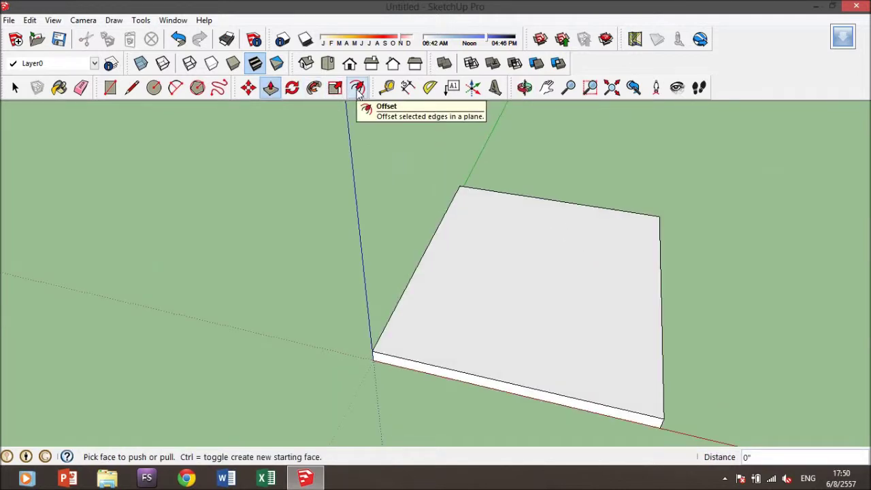
- Offset the slab's top face edges about 6 5/16" inward
click(358, 88)
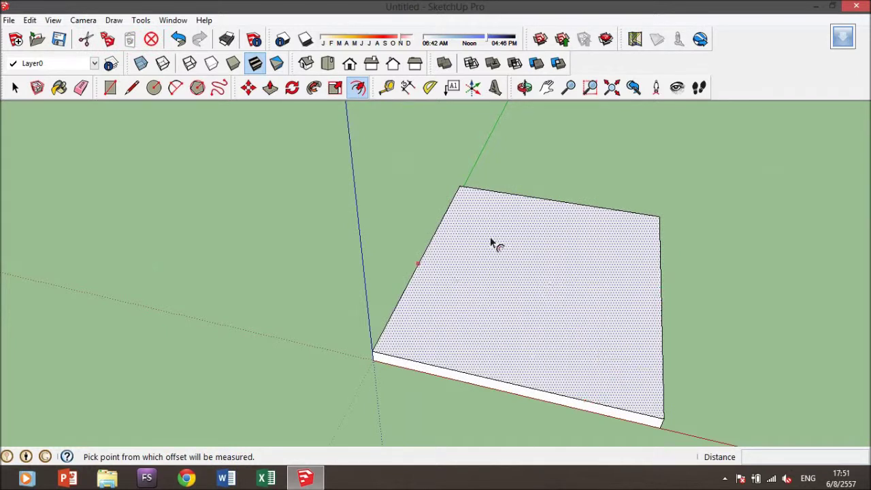
click(590, 360)
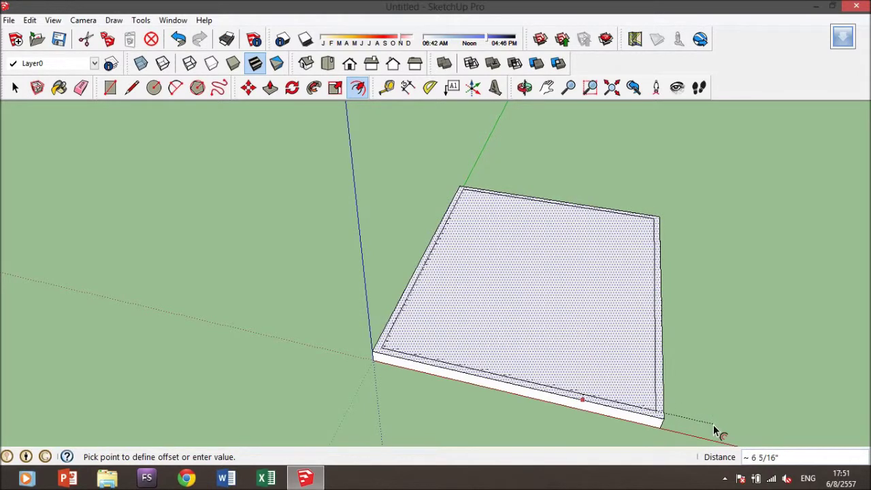
click(713, 424)
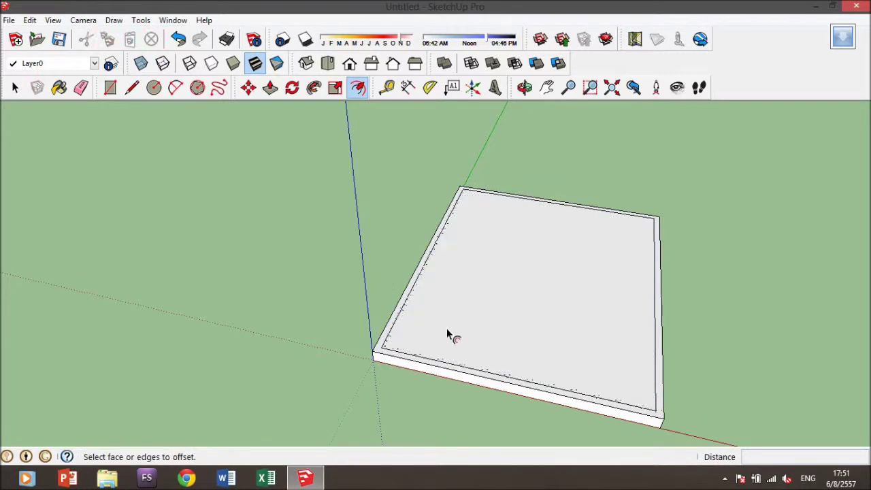
click(394, 332)
key(Escape)
- Zoom and rotate the view to look down on the slab
scroll(385, 340, up, 3)
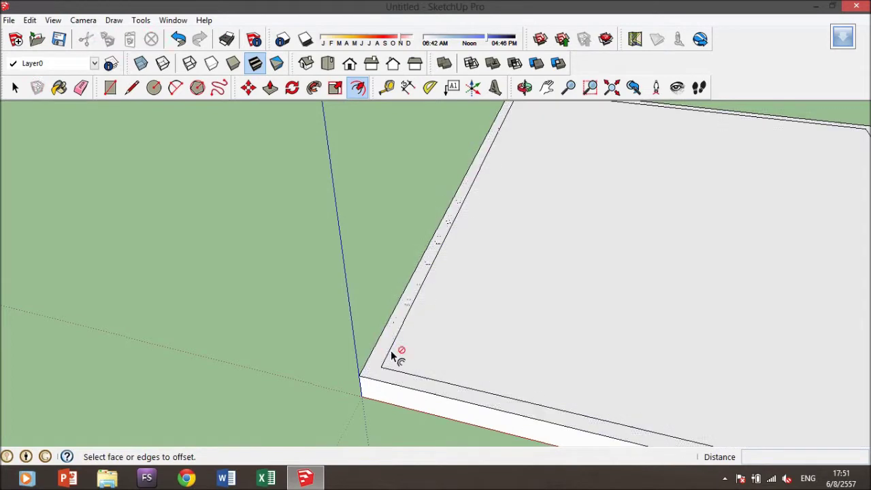
scroll(388, 354, down, 3)
scroll(383, 127, down, 2)
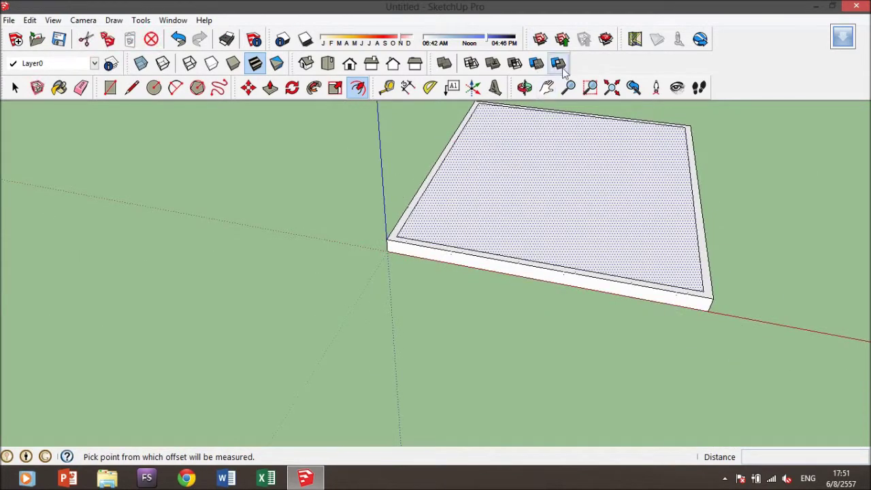
click(550, 92)
mouse_move(537, 205)
middle_down()
mouse_move(513, 268)
mouse_move(346, 174)
middle_up()
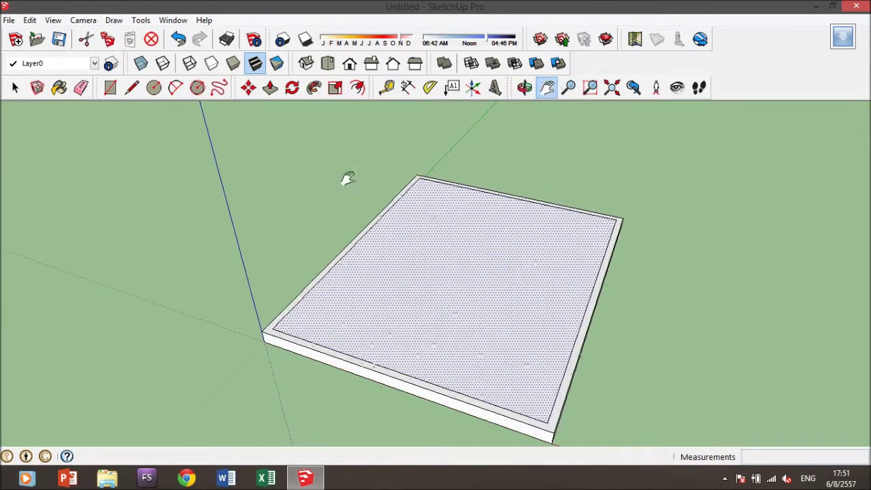
click(270, 88)
- Pull the narrow border ring up about 9' into walls around the slab
scroll(358, 272, up, 2)
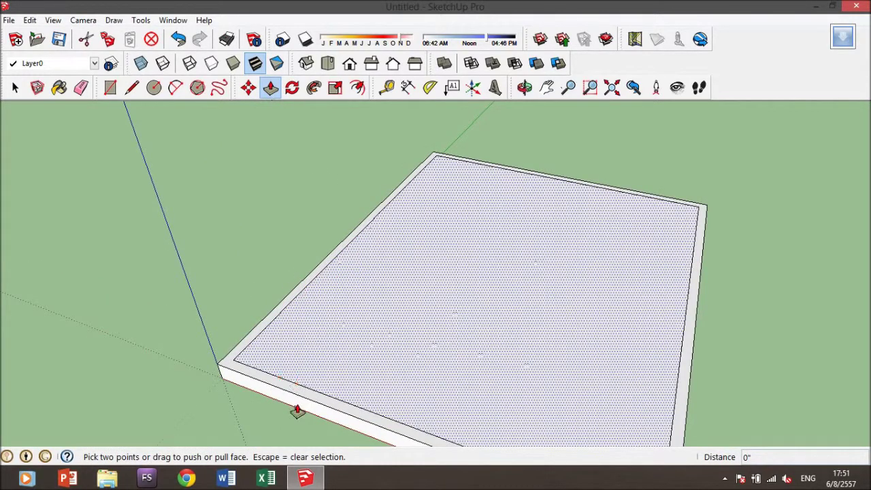
key(Escape)
double_click(266, 381)
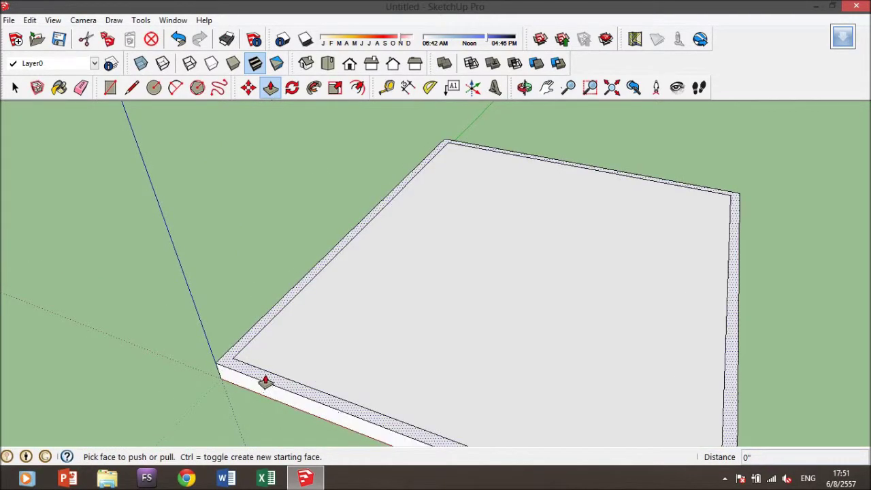
click(266, 381)
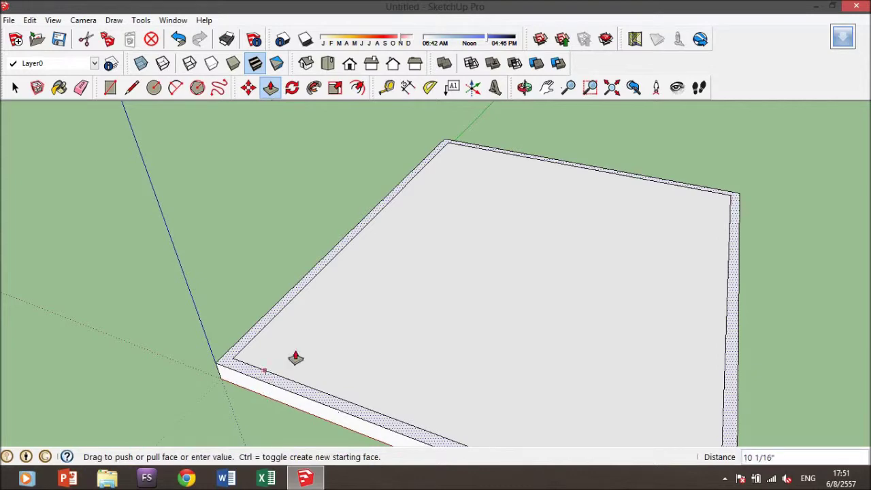
click(346, 218)
mouse_move(346, 218)
middle_down()
mouse_move(258, 212)
mouse_move(286, 185)
middle_up()
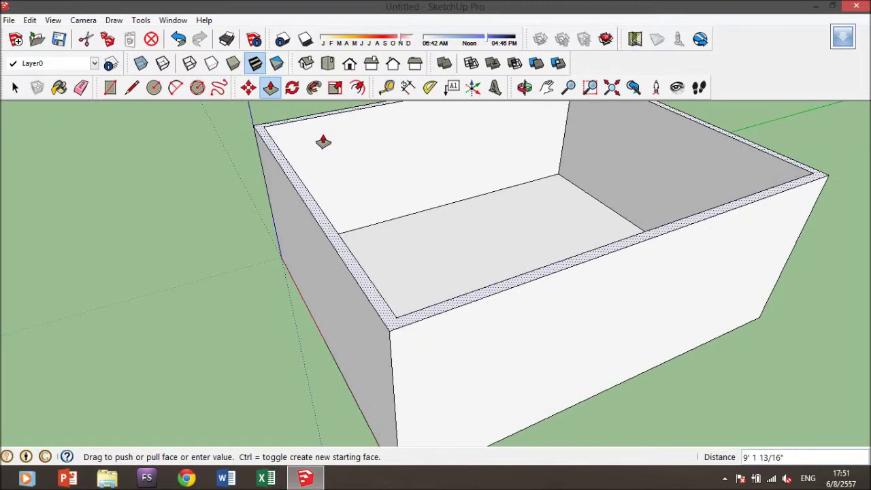
click(322, 140)
mouse_move(311, 171)
middle_down()
mouse_move(449, 170)
mouse_move(847, 204)
mouse_move(748, 290)
mouse_move(493, 213)
mouse_move(370, 150)
mouse_move(302, 235)
mouse_move(424, 113)
middle_up()
click(547, 87)
mouse_move(536, 200)
middle_down()
mouse_move(557, 206)
mouse_move(704, 158)
mouse_move(690, 186)
middle_up()
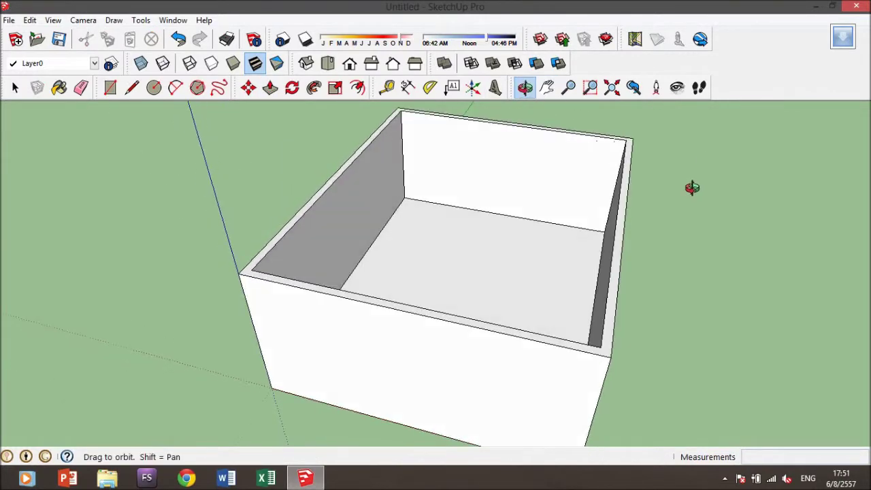
- Draw a rectangle across the top of the box to close it
click(110, 87)
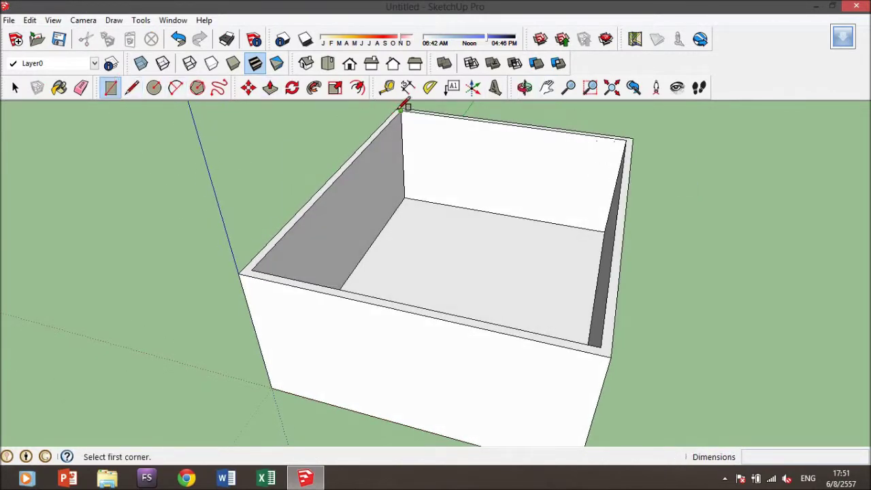
click(400, 109)
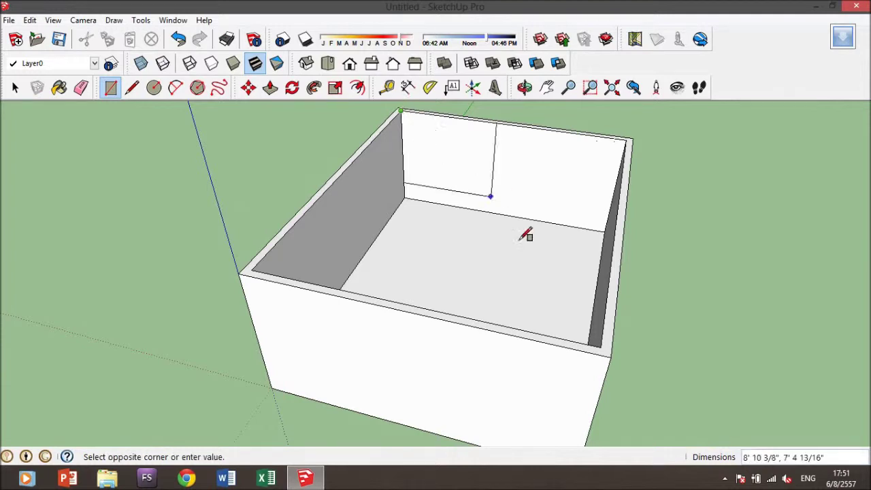
click(601, 346)
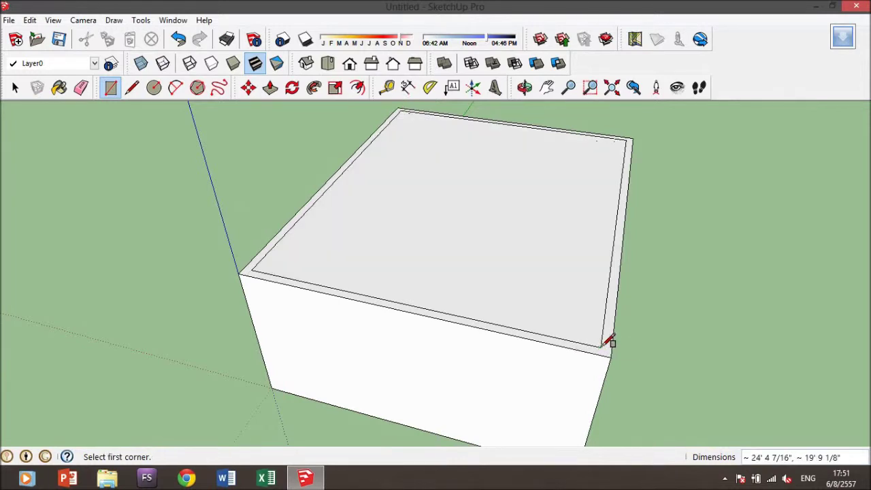
mouse_move(690, 293)
middle_down()
mouse_move(581, 215)
mouse_move(451, 235)
mouse_move(515, 272)
mouse_move(598, 282)
middle_up()
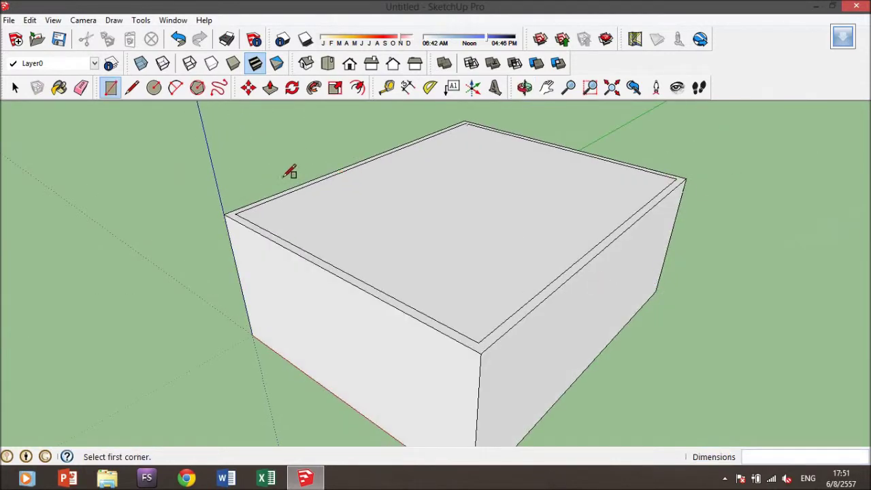
mouse_move(333, 360)
middle_down()
mouse_move(360, 356)
mouse_move(345, 365)
middle_up()
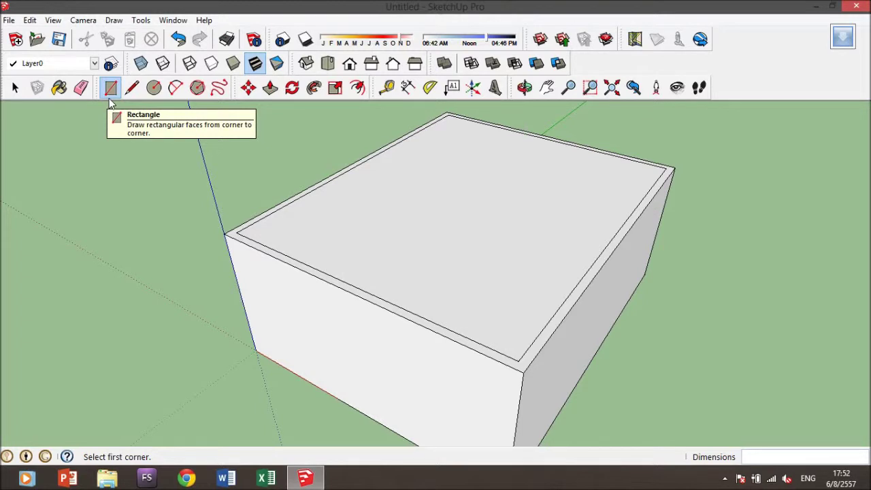
- Undo the top rectangle so the box stays open-topped
click(29, 21)
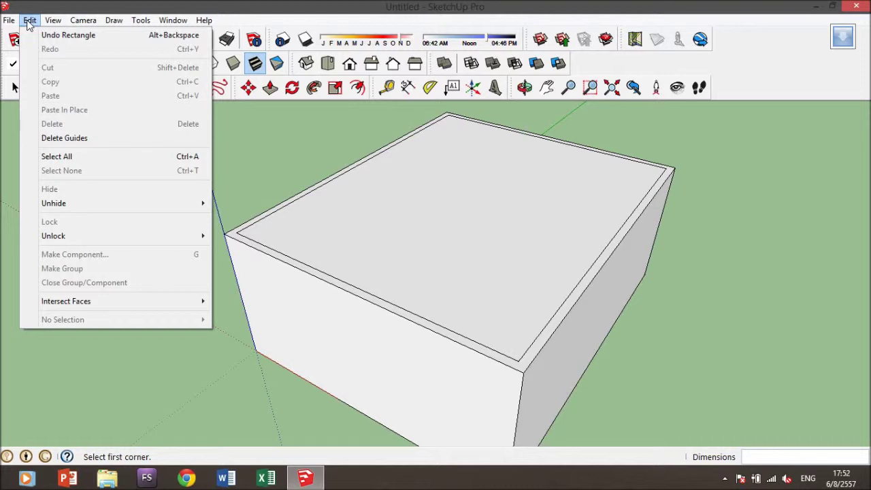
click(30, 21)
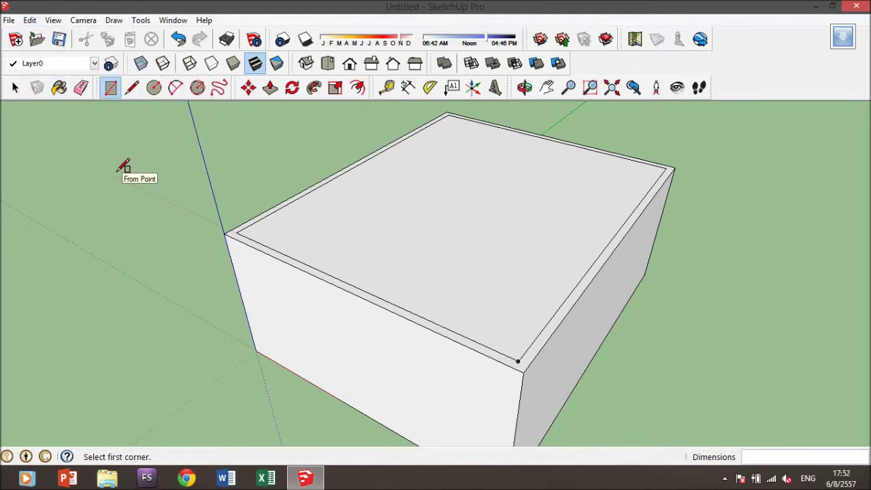
key(ctrl+z)
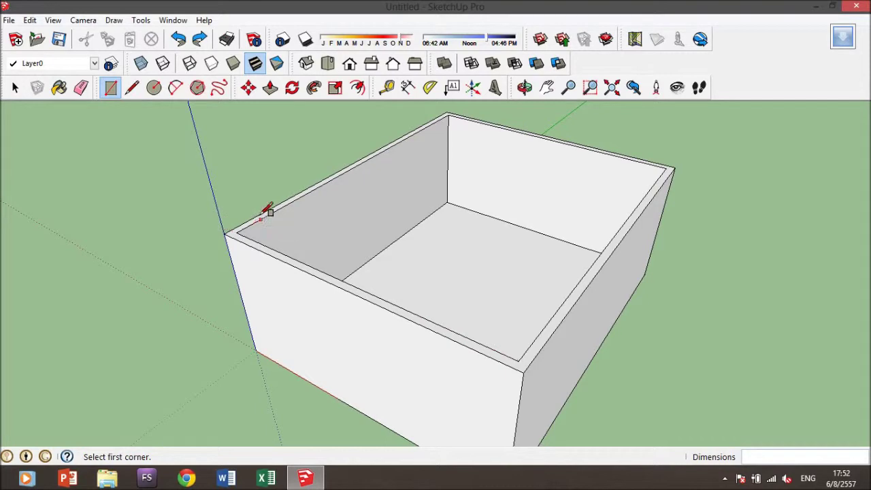
mouse_move(447, 244)
middle_down()
mouse_move(381, 277)
mouse_move(56, 259)
mouse_move(356, 198)
mouse_move(274, 227)
mouse_move(227, 204)
mouse_move(154, 230)
mouse_move(196, 236)
mouse_move(200, 219)
mouse_move(208, 237)
middle_up()
- Draw a door-sized rectangle on a wall, starting from the wall base
key(r)
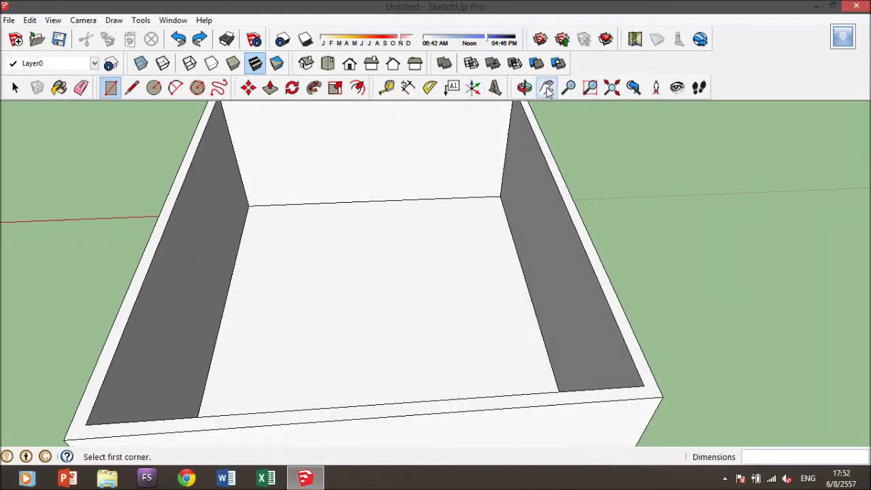
click(547, 87)
drag(479, 183, 461, 247)
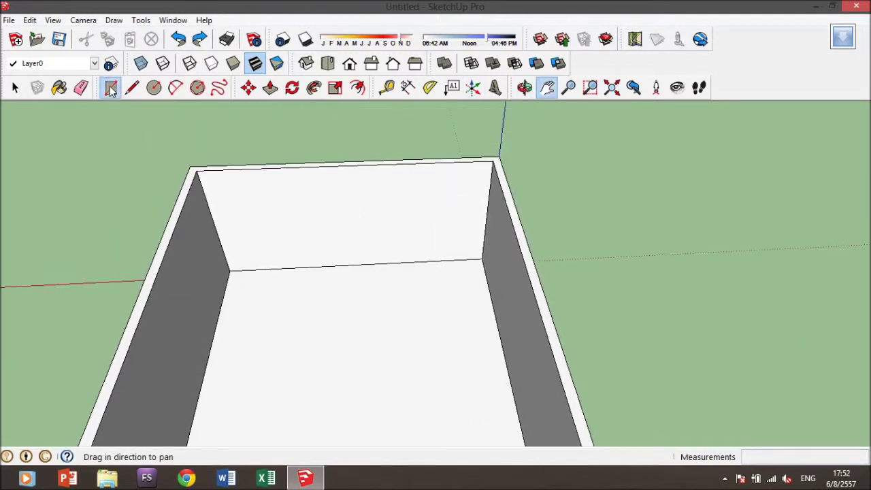
click(110, 88)
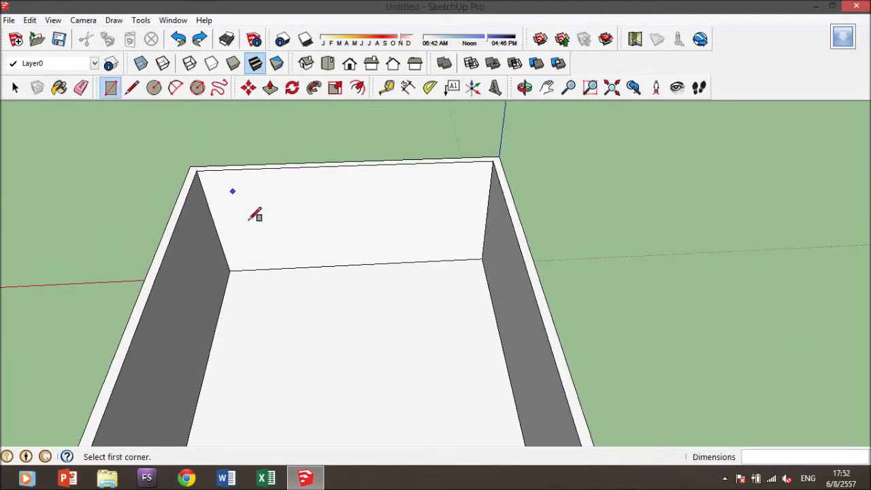
click(294, 267)
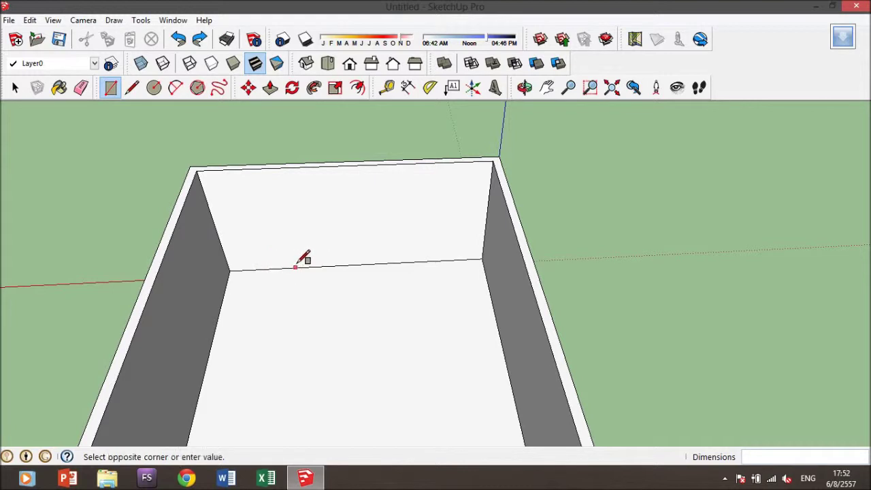
click(325, 187)
- Push the door rectangle through the wall thickness to open the entrance
click(270, 87)
click(314, 234)
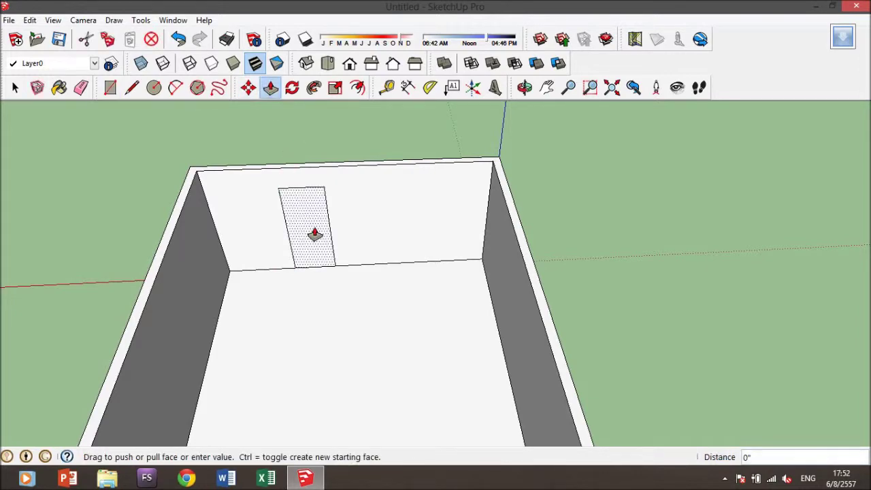
click(303, 225)
mouse_move(303, 224)
middle_down()
mouse_move(618, 212)
mouse_move(754, 195)
middle_up()
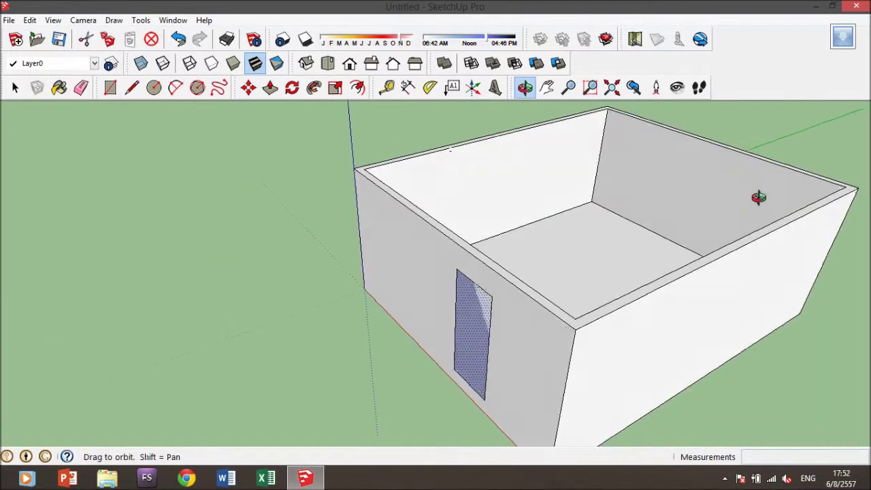
click(543, 356)
mouse_move(634, 317)
middle_down()
mouse_move(835, 358)
mouse_move(486, 315)
middle_up()
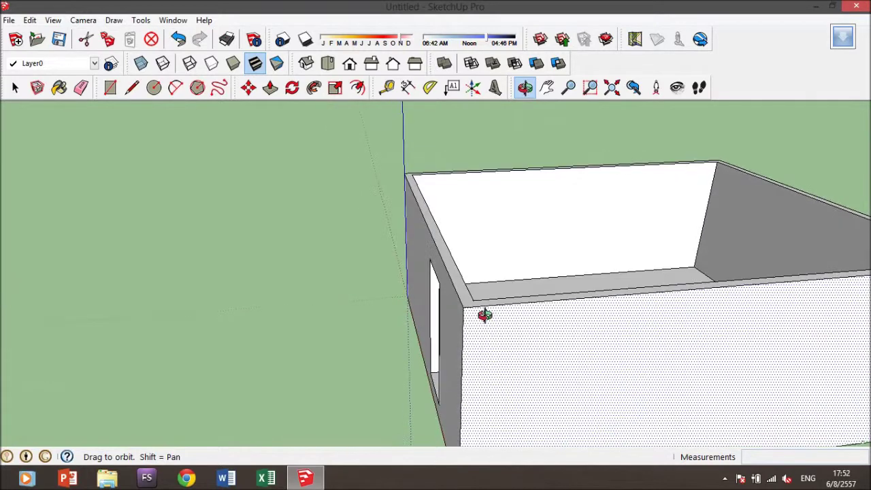
- Draw window rectangles on two walls on opposite sides of the room
click(110, 88)
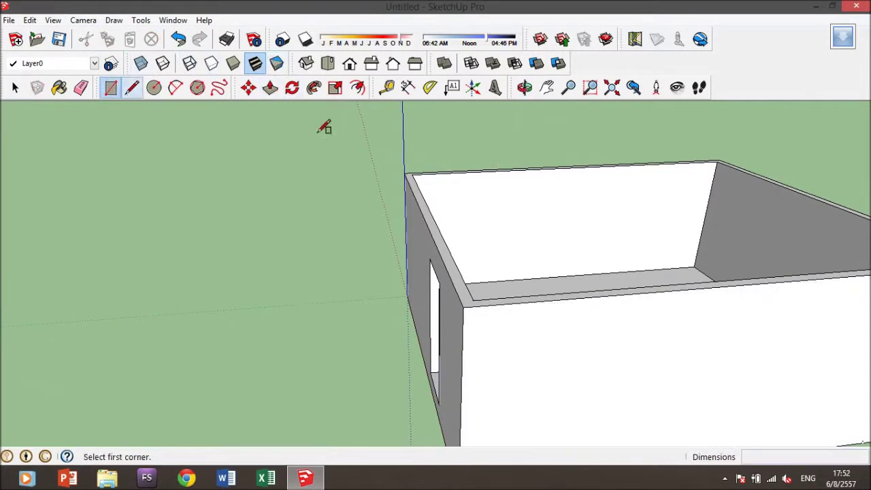
click(490, 198)
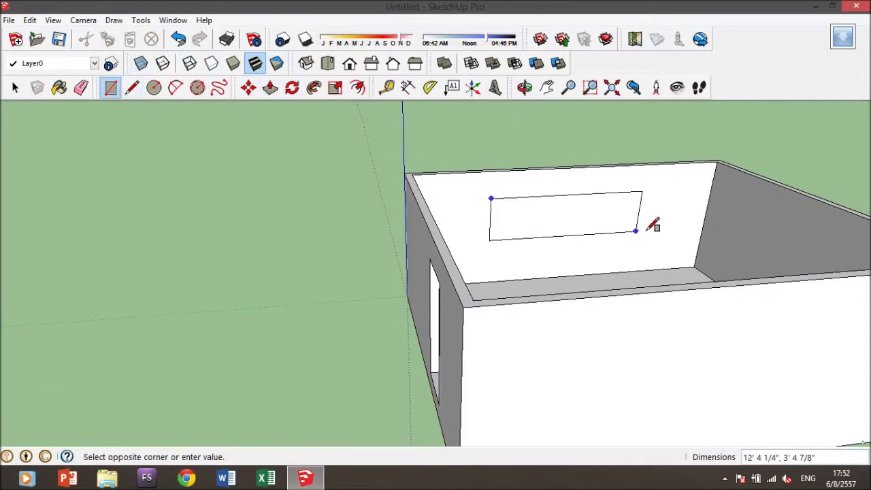
click(570, 235)
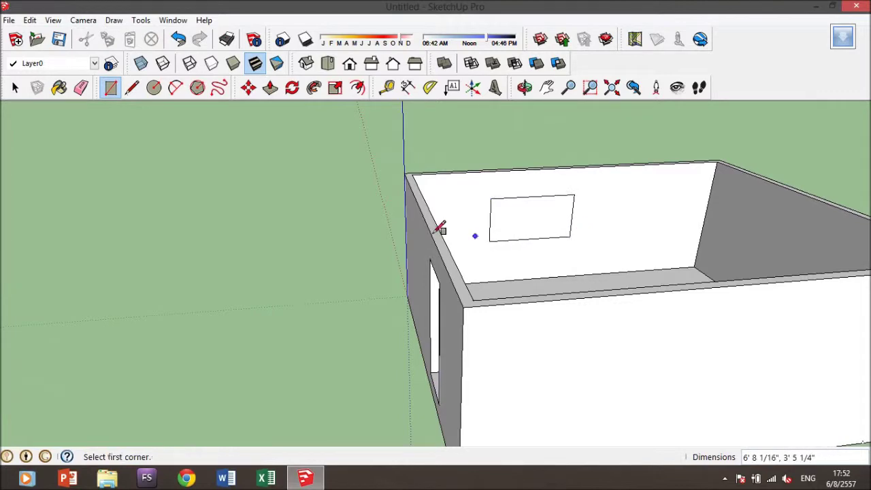
middle_drag(443, 229, 575, 135)
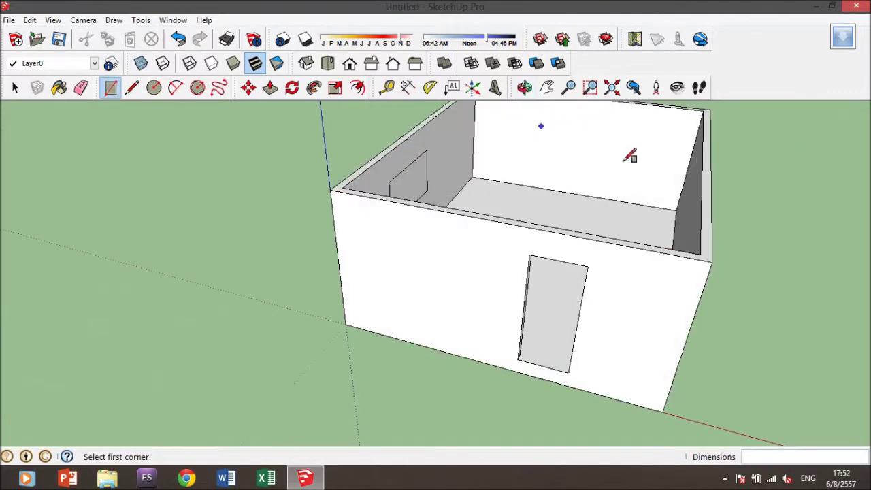
click(553, 127)
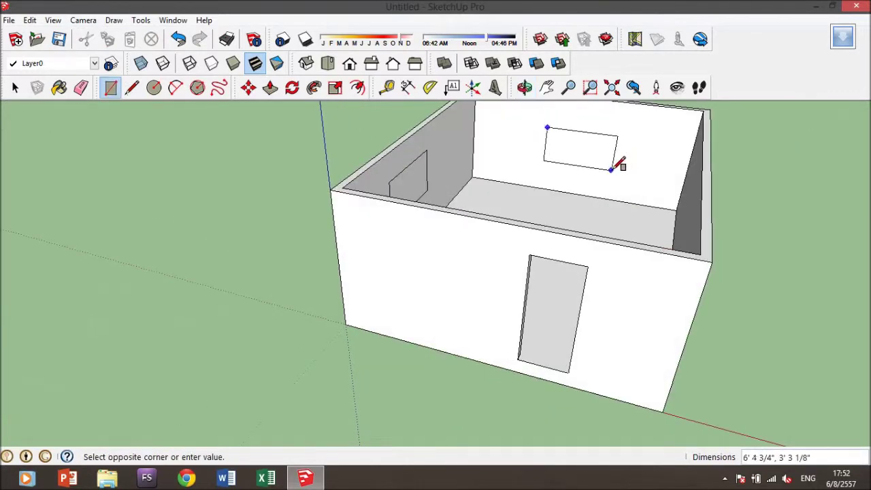
click(616, 166)
middle_drag(616, 166, 519, 184)
mouse_move(518, 184)
mouse_down()
mouse_move(775, 194)
mouse_move(460, 229)
mouse_up()
- Push both window rectangles through their walls to make openings
key(r)
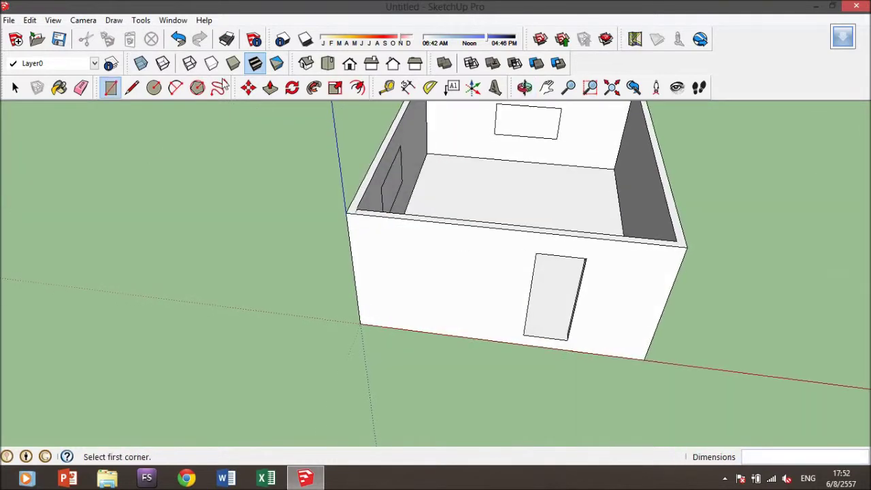
click(270, 87)
click(390, 188)
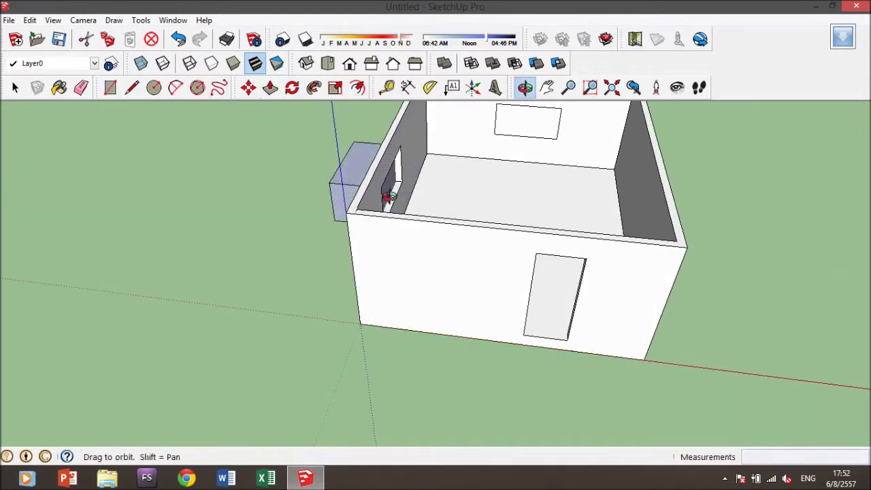
middle_drag(390, 188, 532, 238)
click(428, 253)
middle_drag(103, 229, 311, 188)
click(150, 309)
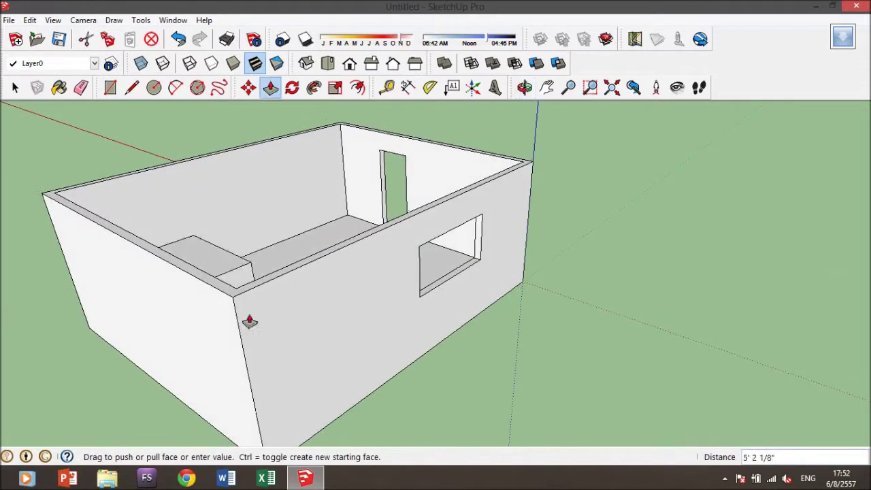
click(202, 331)
mouse_move(391, 271)
middle_down()
mouse_move(254, 275)
mouse_move(225, 202)
middle_up()
mouse_move(447, 204)
middle_down()
mouse_move(161, 198)
mouse_move(564, 326)
mouse_move(537, 247)
mouse_move(493, 230)
mouse_move(509, 229)
mouse_move(489, 335)
mouse_move(501, 360)
mouse_move(342, 226)
middle_up()
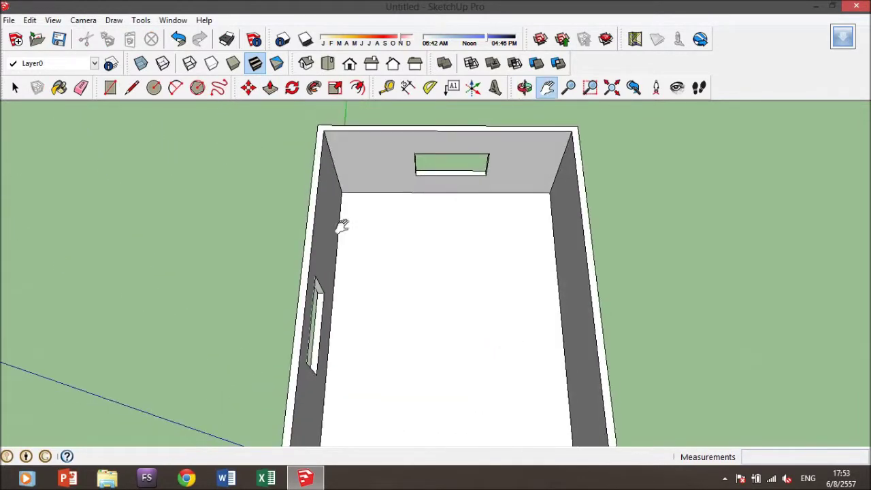
- Trace a rectangle with lines in the floor's back-left corner
click(109, 89)
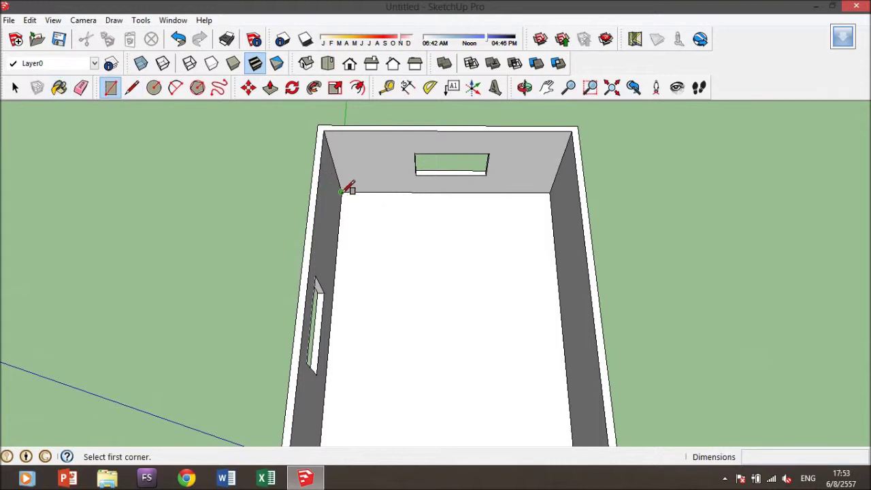
click(136, 90)
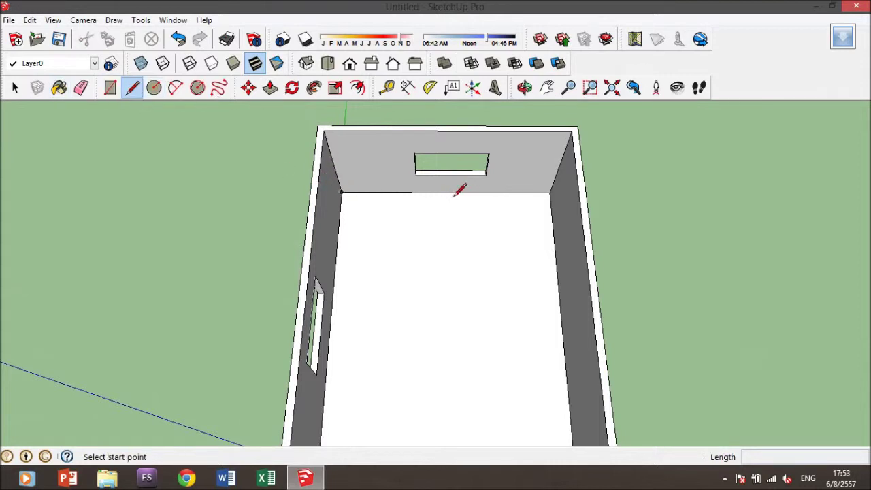
click(444, 191)
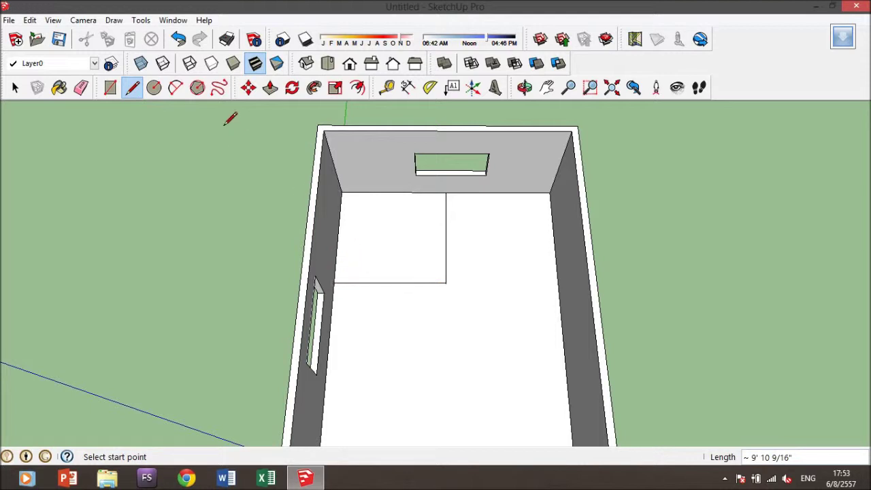
- Offset the corner rectangle inward into a smaller inset outline
click(358, 87)
click(372, 192)
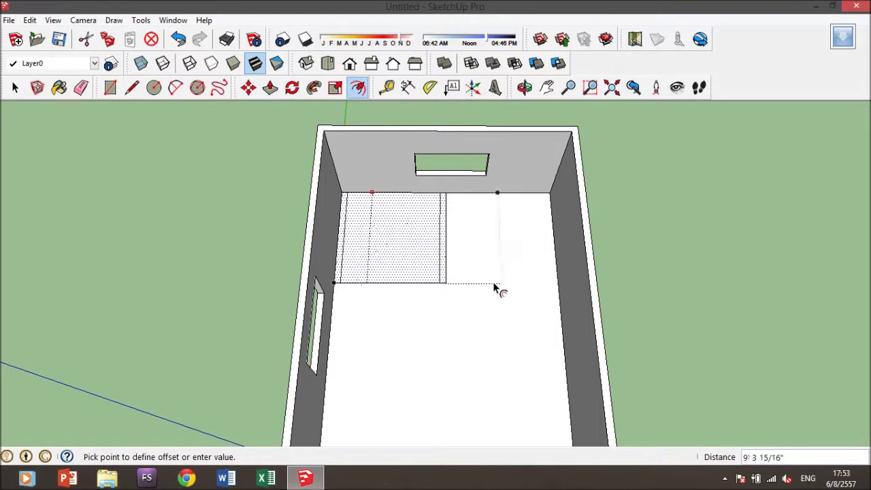
scroll(472, 269, up, 5)
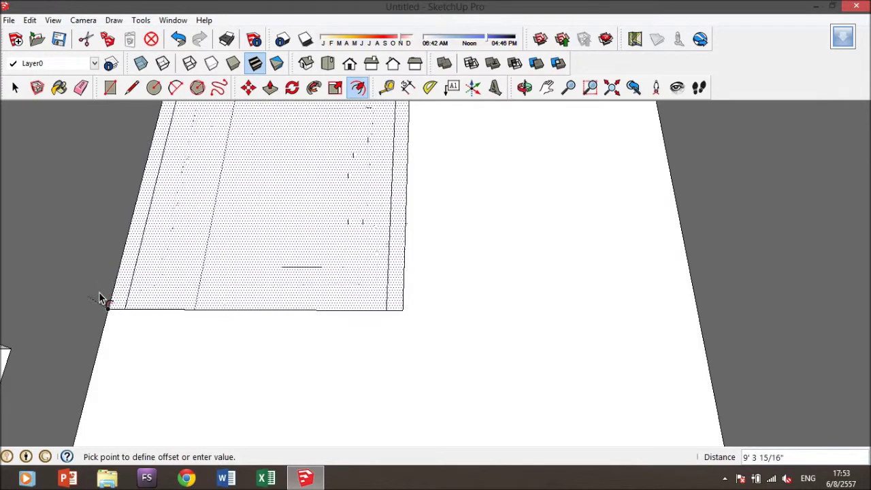
scroll(59, 287, down, 1)
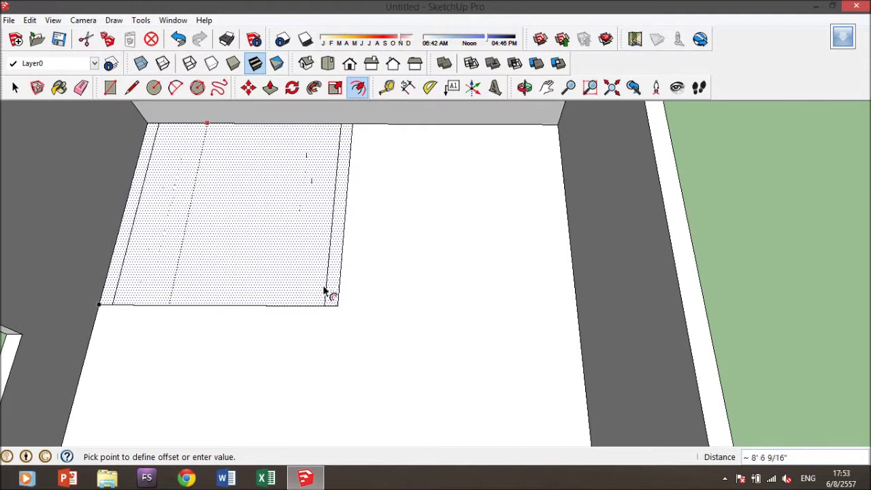
click(294, 268)
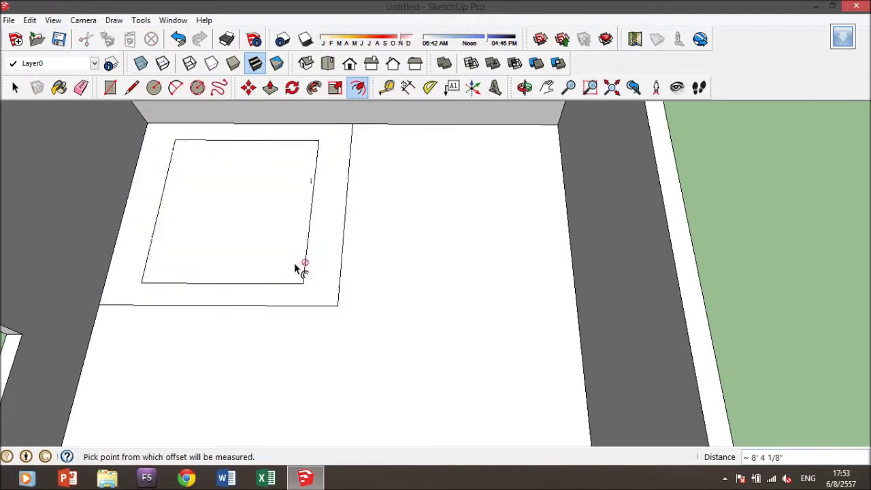
click(547, 87)
drag(381, 185, 477, 245)
scroll(477, 246, down, 3)
scroll(429, 213, up, 2)
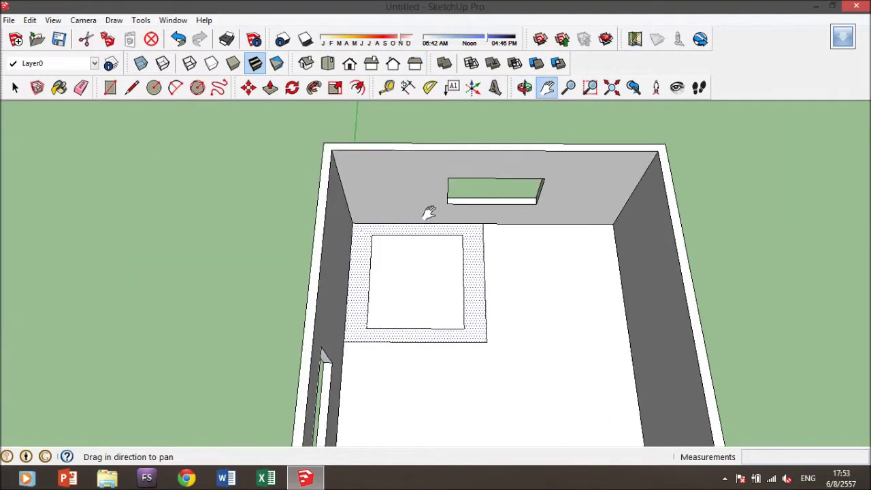
- Raise the inset ring into inner walls about 6' 3 1/4" tall
click(270, 87)
click(474, 255)
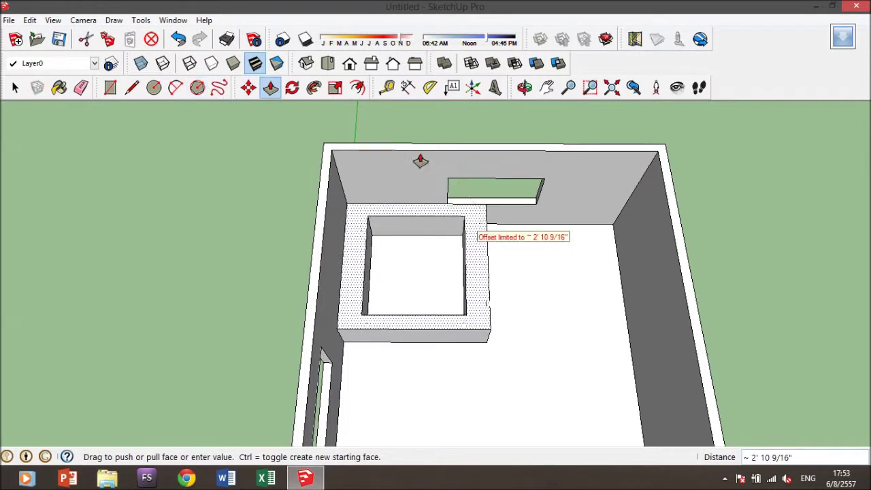
click(480, 241)
click(480, 243)
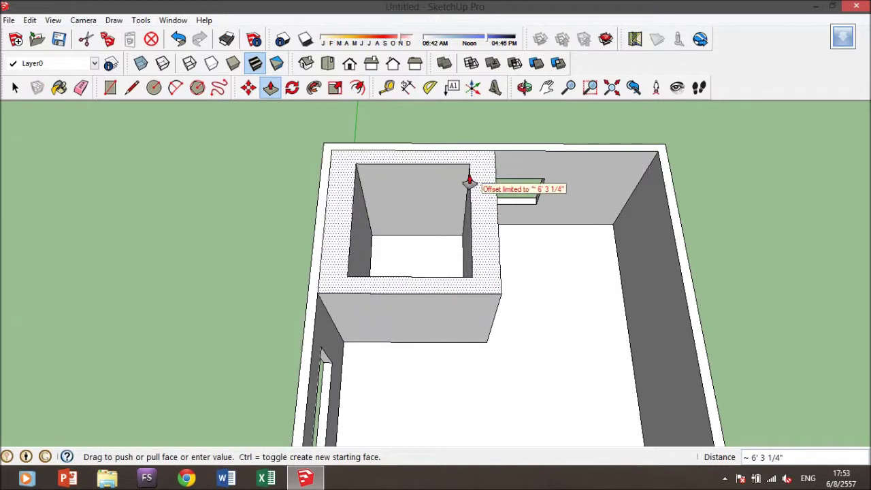
click(415, 154)
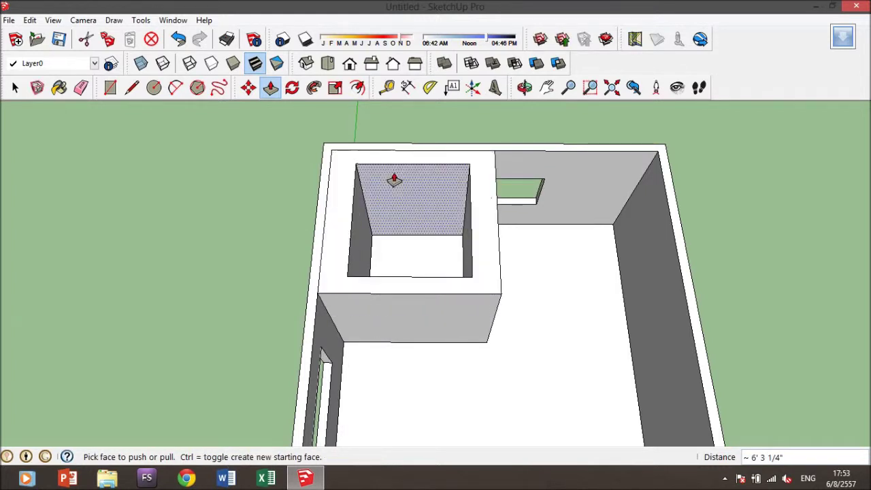
- Erase the edges of the inner box's top rectangle
click(82, 88)
drag(395, 164, 393, 219)
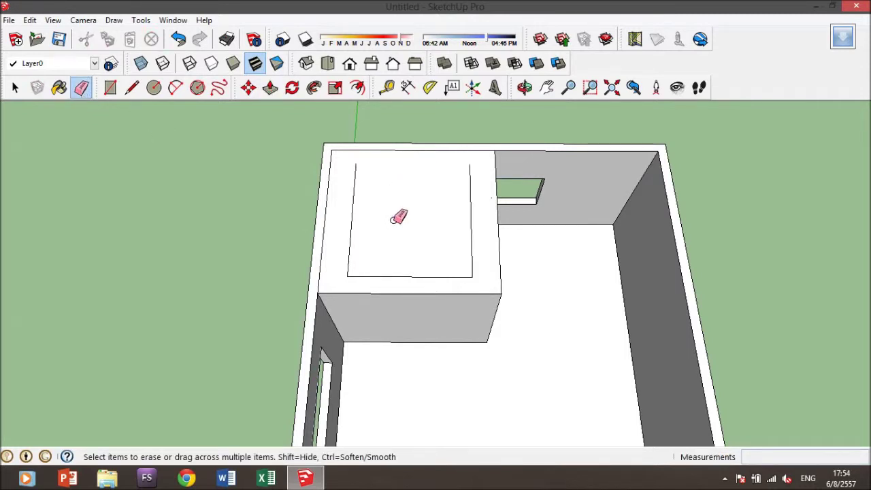
click(353, 201)
click(469, 218)
drag(437, 278, 430, 246)
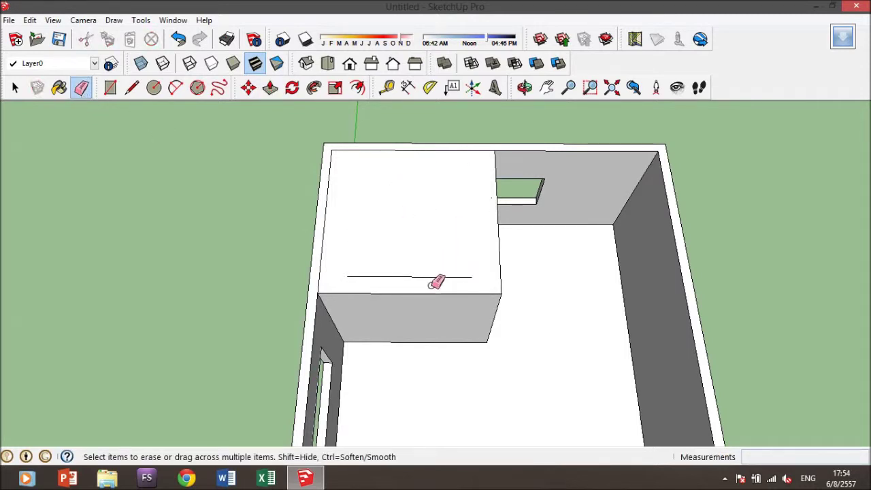
click(429, 292)
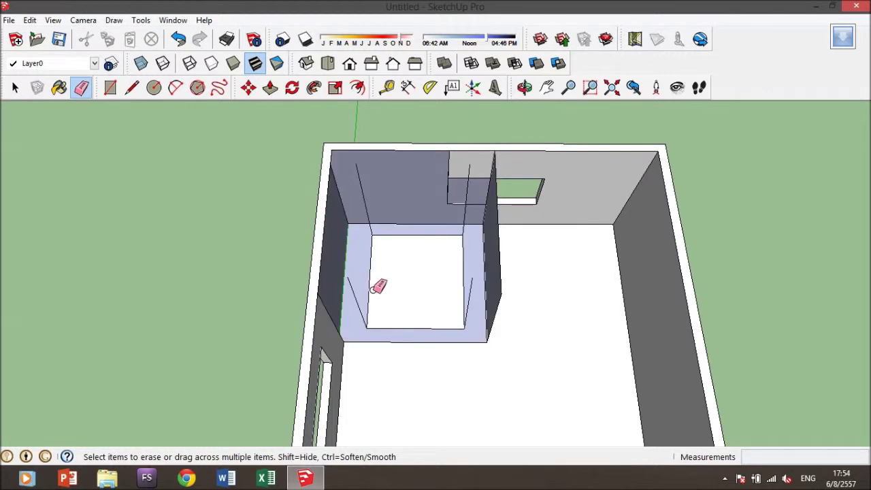
- Undo the erasures and pull the inner room's ring walls further upward
key(ctrl+z)
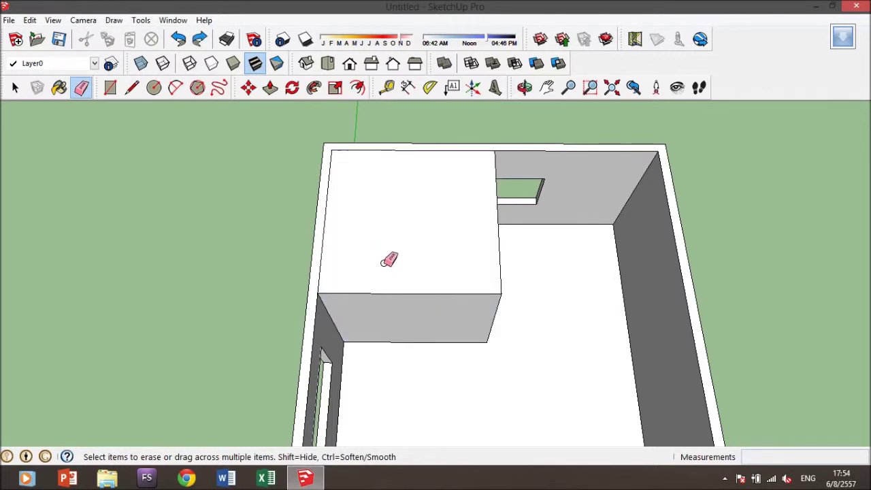
key(ctrl+z)
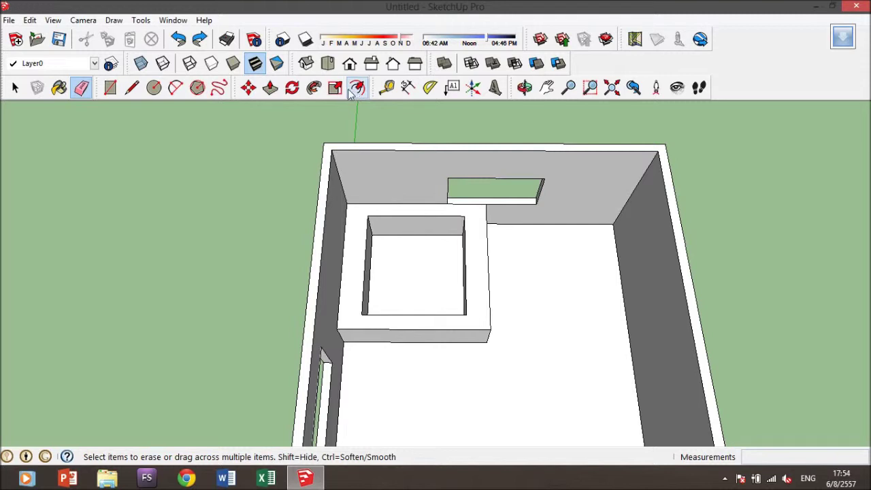
click(270, 87)
drag(389, 208, 334, 163)
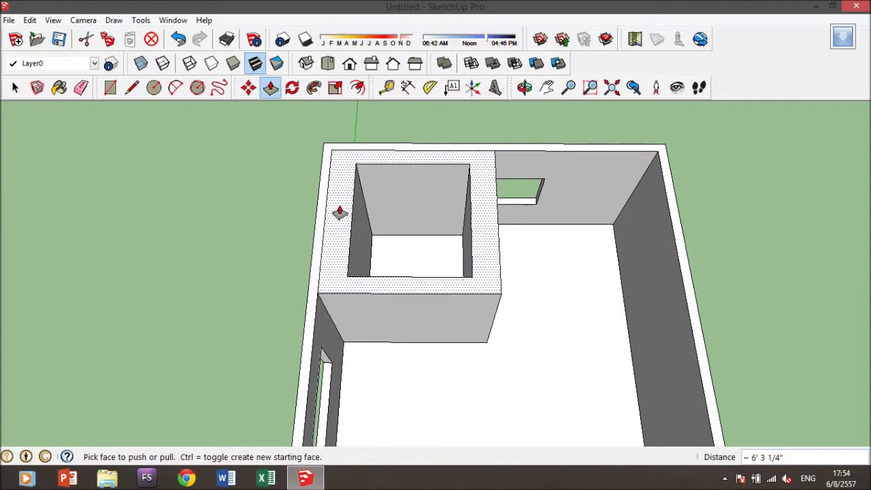
- Erase the stray edge on the ring's top face and push the first inner wall face thinner
click(83, 90)
click(319, 271)
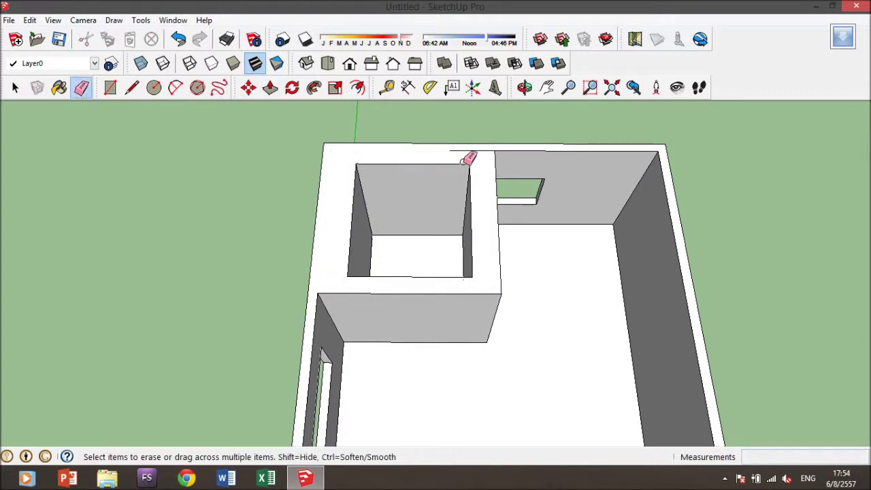
click(270, 88)
mouse_move(360, 238)
mouse_down()
mouse_move(336, 333)
mouse_move(320, 334)
mouse_up()
- Push the remaining inner-room wall faces inward, shortening one wall end about 11 13/16"
mouse_move(406, 305)
middle_down()
mouse_move(276, 279)
mouse_move(132, 218)
mouse_move(399, 250)
middle_up()
drag(399, 249, 391, 251)
mouse_move(599, 241)
middle_down()
mouse_move(578, 288)
mouse_move(495, 238)
middle_up()
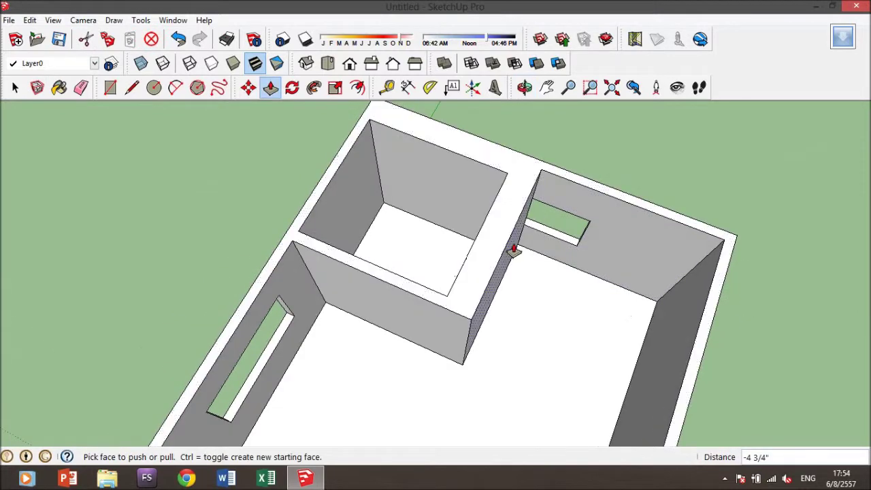
drag(510, 249, 468, 245)
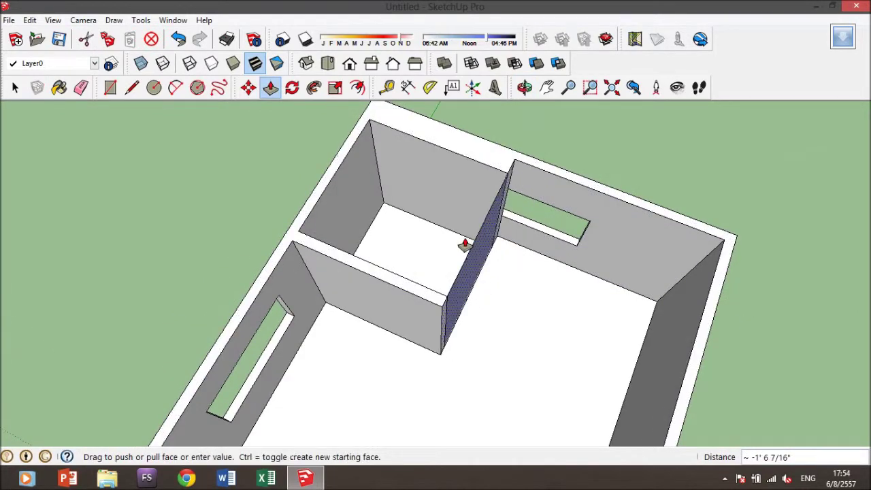
mouse_move(483, 255)
mouse_down()
mouse_move(491, 265)
mouse_move(482, 260)
mouse_up()
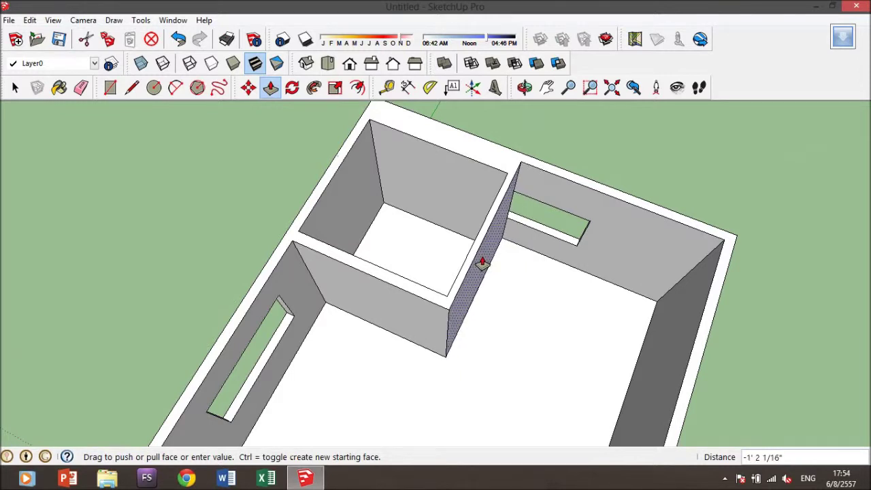
drag(443, 208, 531, 193)
middle_drag(472, 195, 482, 164)
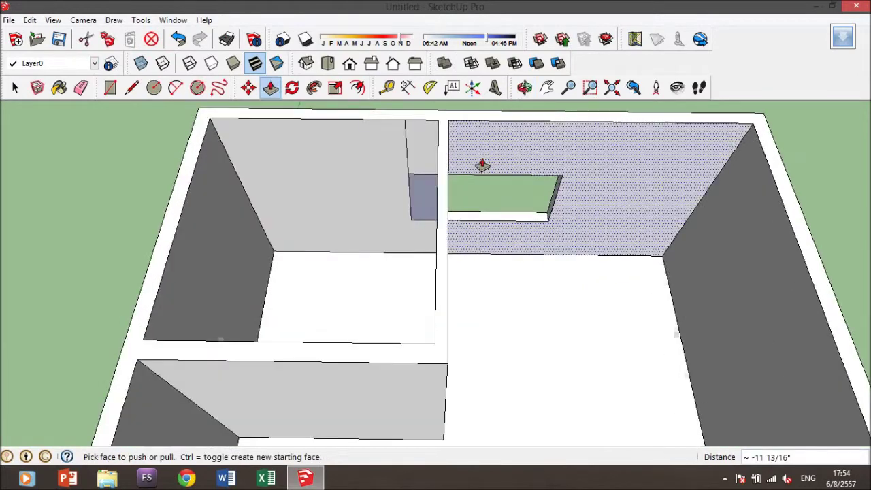
scroll(482, 164, up, 2)
click(81, 96)
click(394, 160)
click(408, 179)
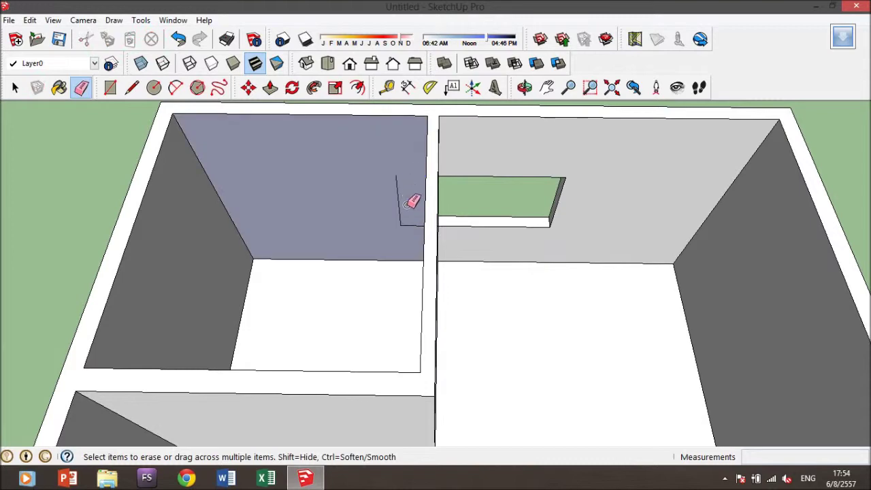
key(ctrl+z)
mouse_move(410, 194)
middle_down()
mouse_move(521, 227)
mouse_move(452, 260)
middle_up()
drag(435, 309, 460, 296)
mouse_move(460, 296)
middle_down()
mouse_move(354, 241)
mouse_move(226, 258)
mouse_move(381, 235)
mouse_move(451, 246)
mouse_move(461, 346)
middle_up()
key(ctrl+z)
middle_drag(421, 234, 39, 238)
middle_drag(303, 251, 682, 191)
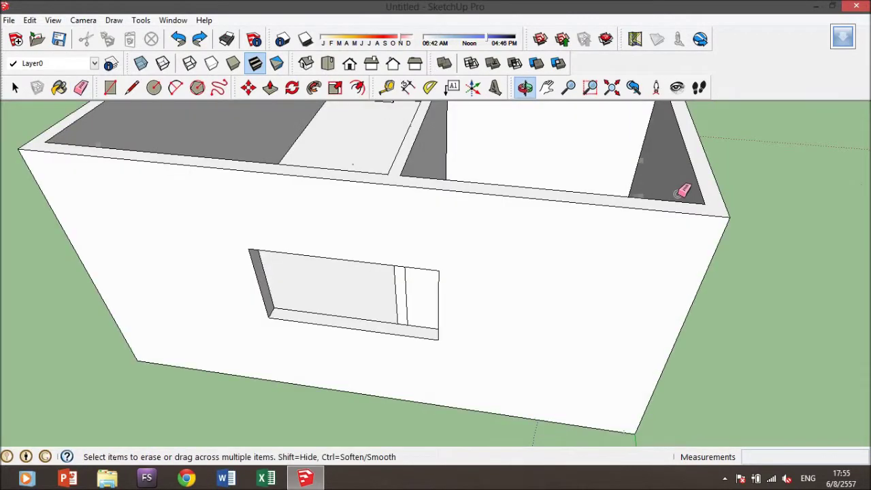
- Push the small face beside the window twice, then undo the last change
click(270, 87)
click(415, 308)
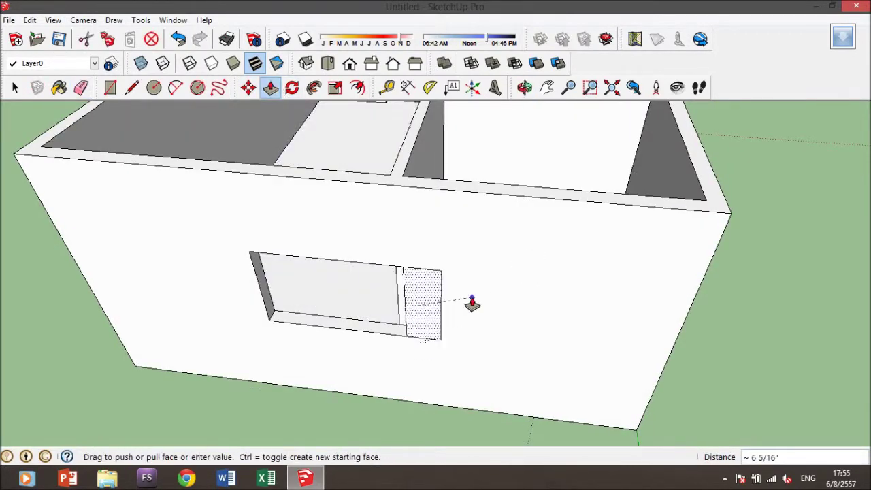
click(449, 305)
click(440, 313)
click(431, 311)
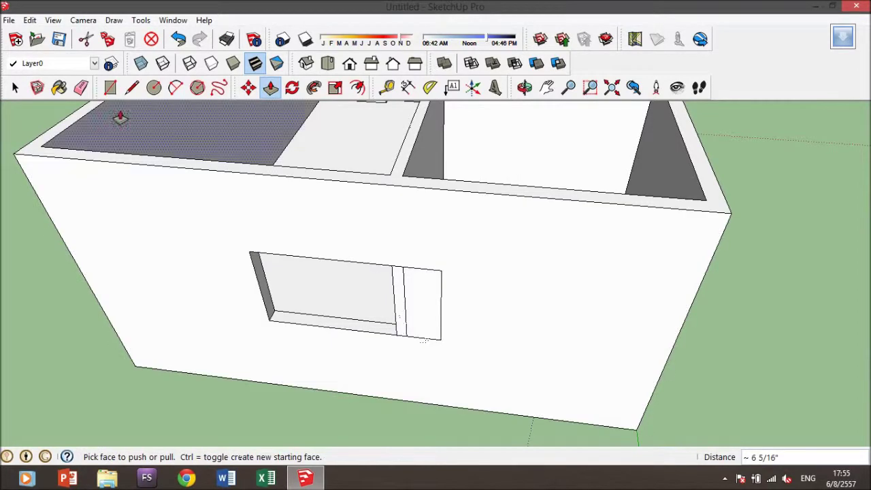
click(81, 88)
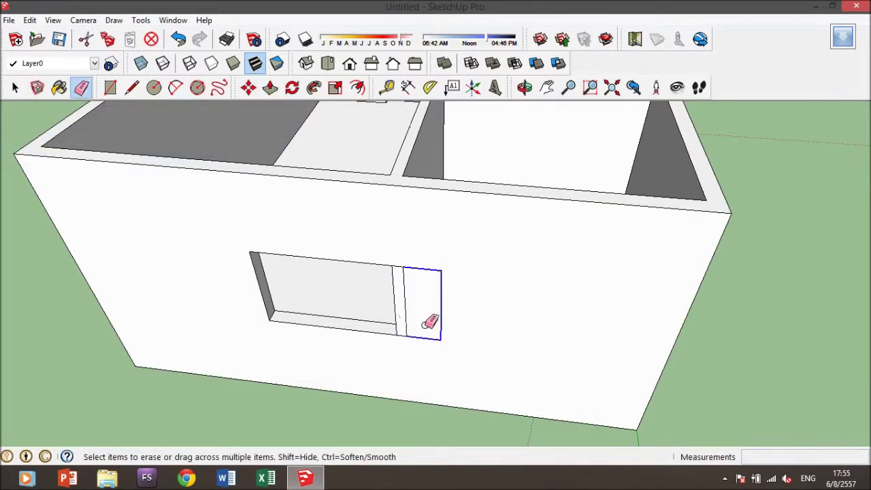
mouse_move(405, 259)
middle_down()
mouse_move(467, 259)
mouse_move(352, 270)
mouse_move(605, 249)
mouse_move(435, 268)
mouse_move(147, 274)
mouse_move(408, 224)
mouse_move(355, 214)
mouse_move(597, 180)
mouse_move(293, 165)
mouse_move(259, 116)
middle_up()
key(ctrl+z)
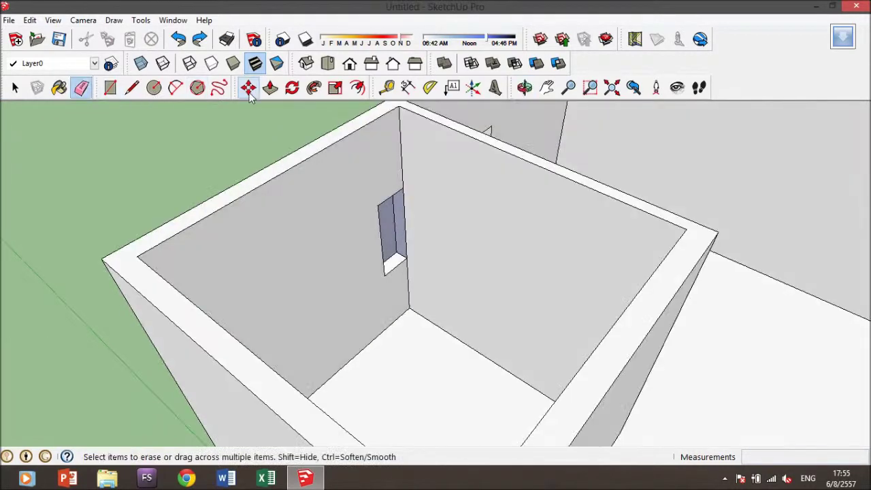
- Push the narrow window strip about 6 5/16" through the wall into a filled panel
click(270, 87)
click(400, 234)
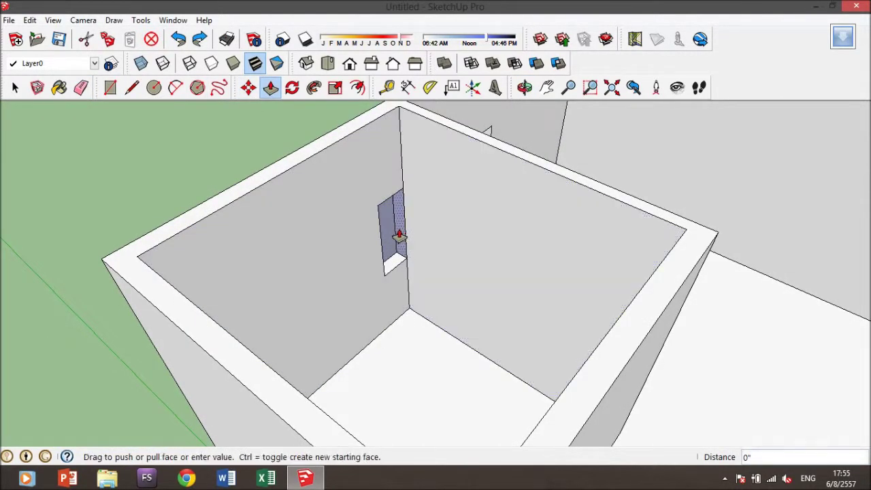
click(365, 253)
mouse_move(320, 258)
middle_down()
mouse_move(404, 240)
mouse_move(699, 249)
mouse_move(476, 292)
middle_up()
click(451, 291)
click(507, 298)
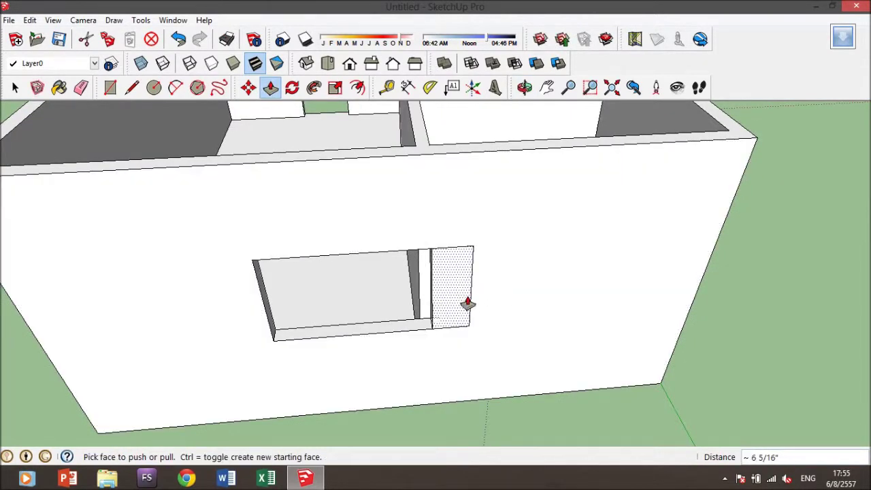
click(427, 297)
mouse_move(555, 161)
middle_down()
mouse_move(340, 247)
mouse_move(227, 210)
middle_up()
mouse_move(420, 252)
middle_down()
mouse_move(368, 240)
mouse_move(682, 206)
mouse_move(510, 280)
middle_up()
click(457, 282)
mouse_move(455, 284)
middle_down()
mouse_move(268, 241)
mouse_move(62, 227)
middle_up()
middle_drag(435, 240, 365, 234)
- Draw a rectangle over the leftover hole beside the partition to patch it
key(r)
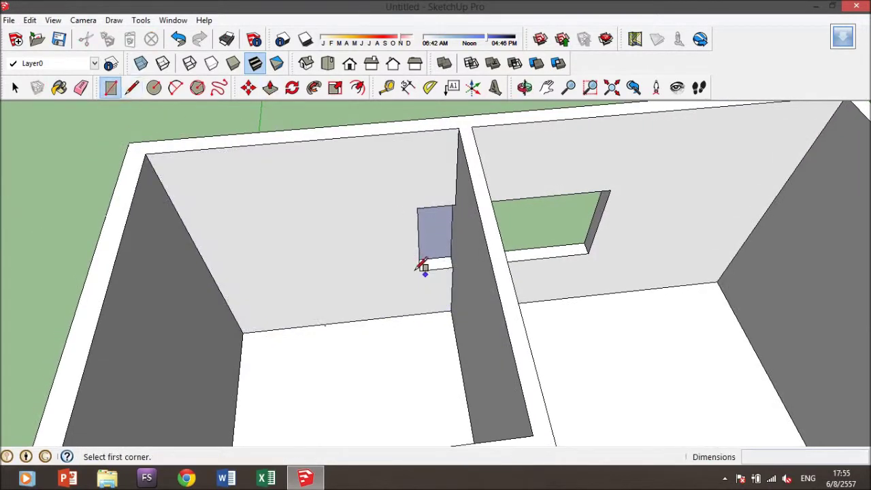
click(419, 269)
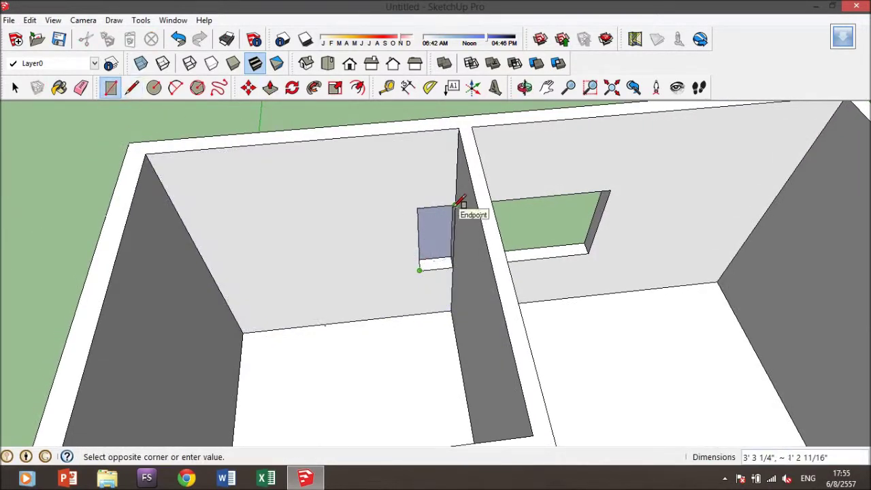
middle_drag(457, 202, 529, 175)
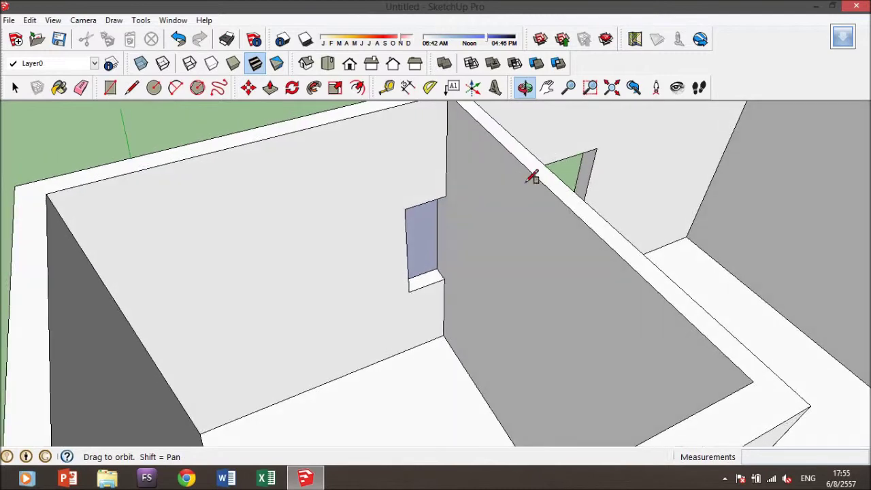
click(446, 196)
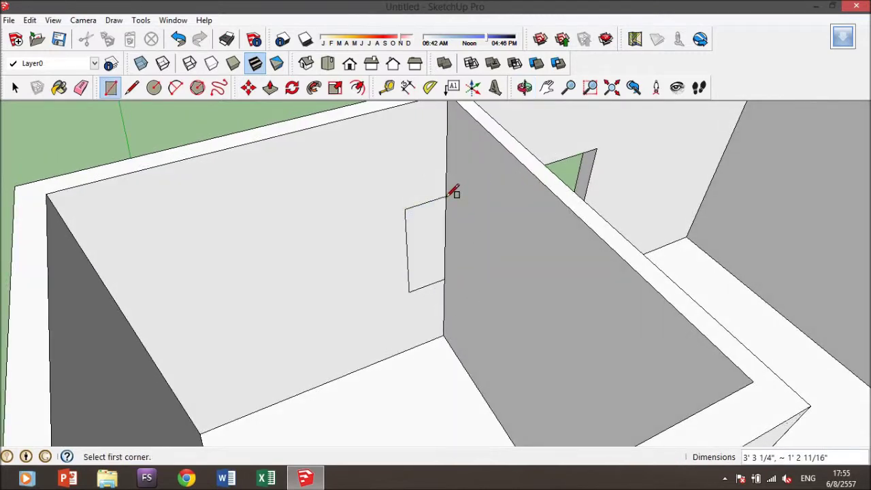
- Erase the extra rectangle edges and the leftover edge stub beside the window
click(80, 94)
mouse_move(292, 224)
middle_down()
mouse_move(748, 188)
mouse_move(533, 237)
middle_up()
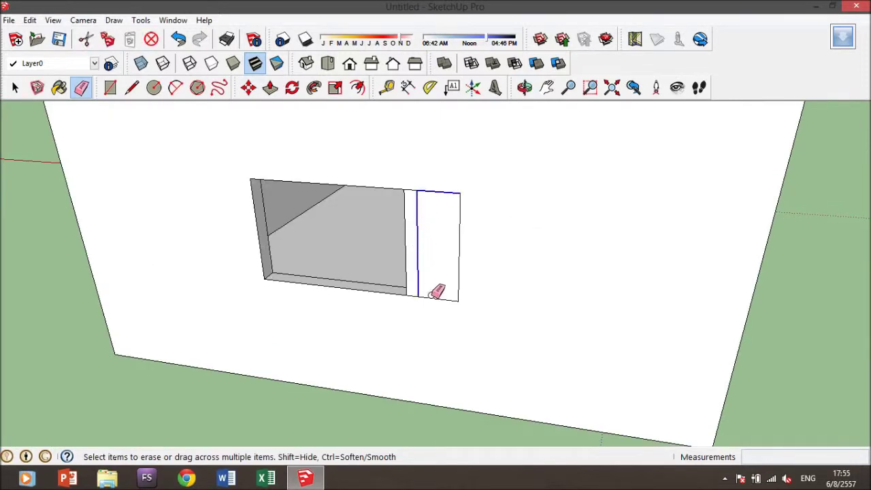
drag(464, 254, 455, 249)
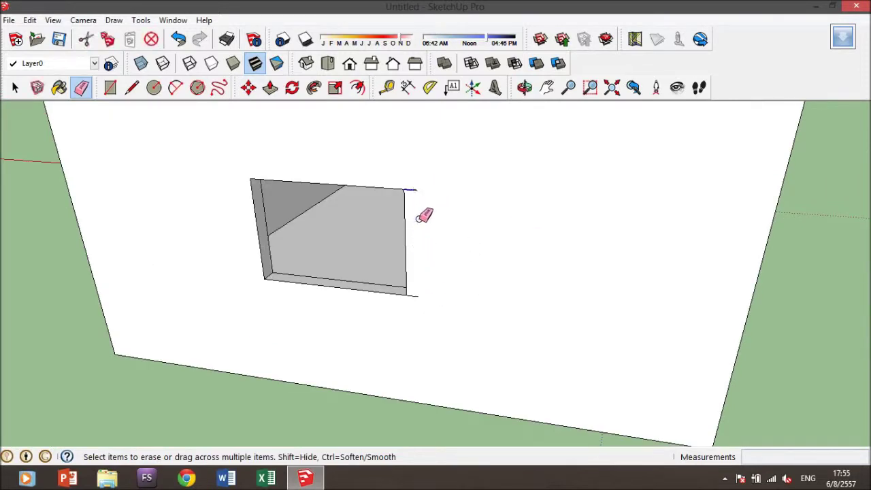
drag(411, 194, 421, 298)
mouse_move(269, 250)
mouse_down()
mouse_move(140, 286)
mouse_move(651, 235)
mouse_move(536, 238)
mouse_move(634, 229)
mouse_up()
key(e)
mouse_move(638, 227)
middle_down()
mouse_move(484, 255)
mouse_move(392, 240)
middle_up()
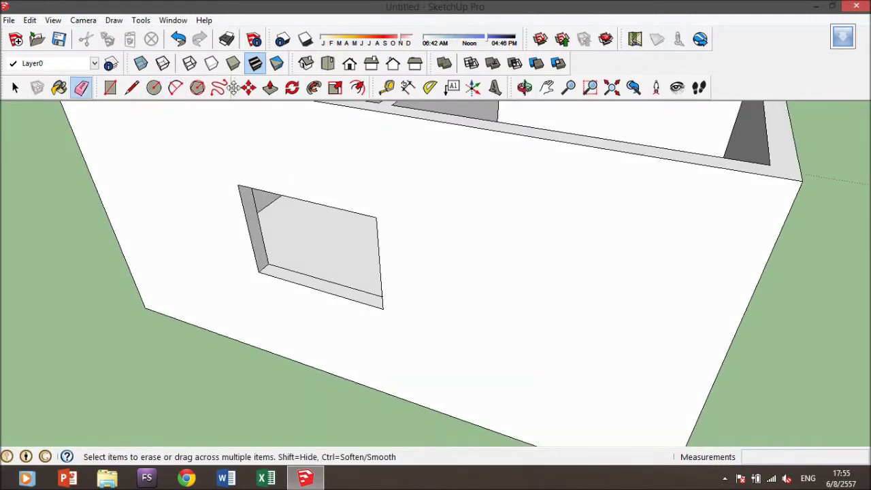
- Push the window's side reveal face about 1' 9 7/16"
click(270, 87)
click(252, 227)
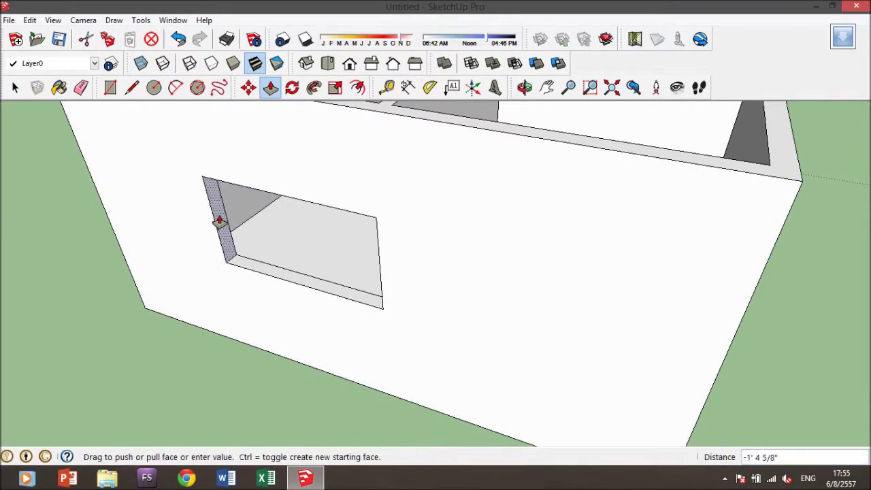
click(209, 219)
mouse_move(204, 122)
middle_down()
mouse_move(603, 188)
mouse_move(425, 198)
mouse_move(549, 200)
mouse_move(524, 184)
mouse_move(521, 153)
mouse_move(430, 175)
mouse_move(578, 190)
mouse_move(472, 219)
mouse_move(531, 200)
mouse_move(517, 190)
middle_up()
click(270, 87)
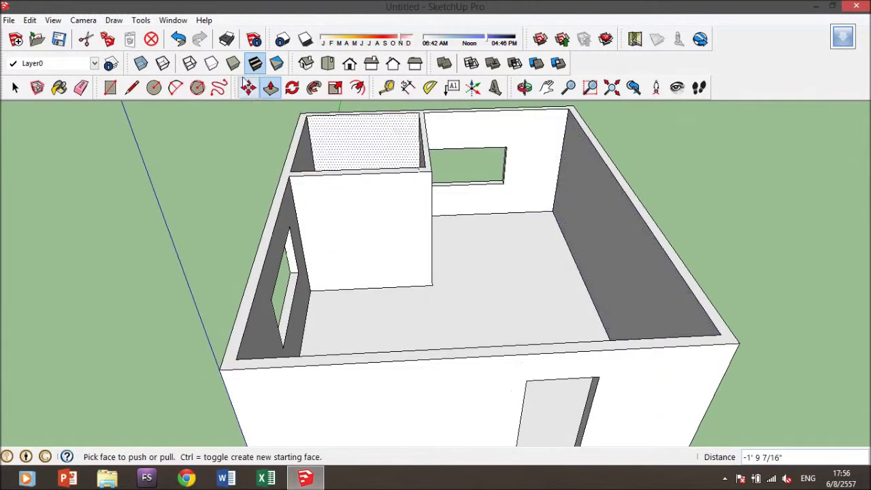
- Cut a door about 3' 1 15/16" wide and 7' 7" tall through the partition wall
click(110, 87)
click(372, 286)
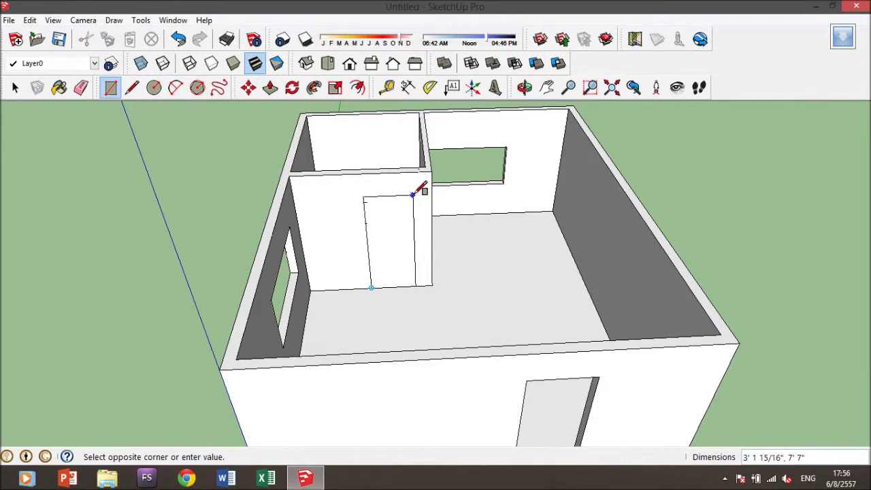
click(270, 87)
click(389, 215)
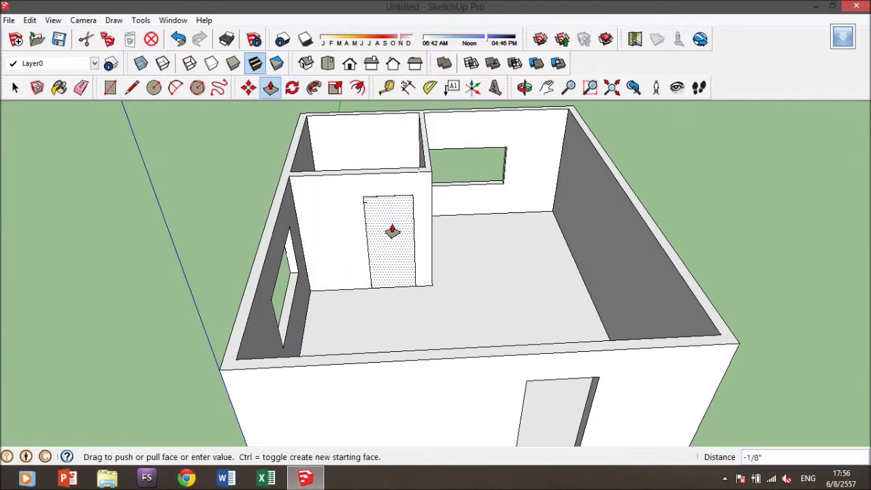
middle_drag(388, 215, 416, 233)
click(465, 225)
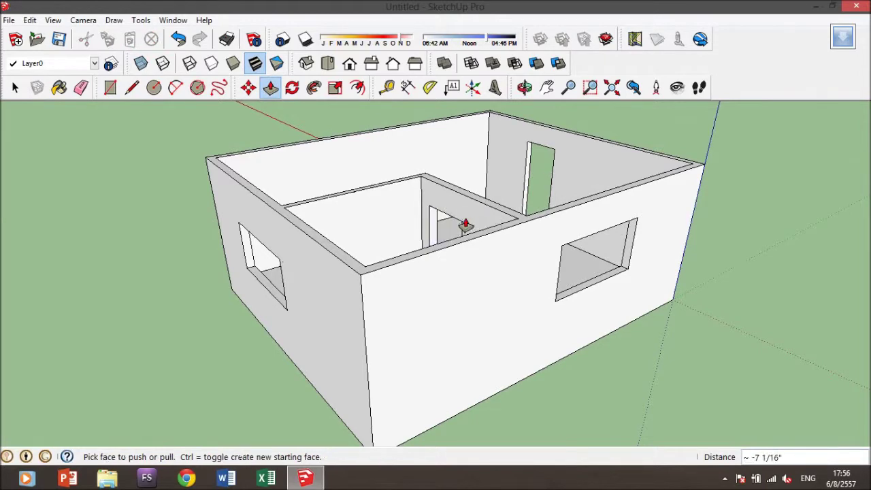
key(o)
mouse_move(443, 239)
mouse_down()
mouse_move(3, 226)
mouse_move(238, 245)
mouse_up()
key(p)
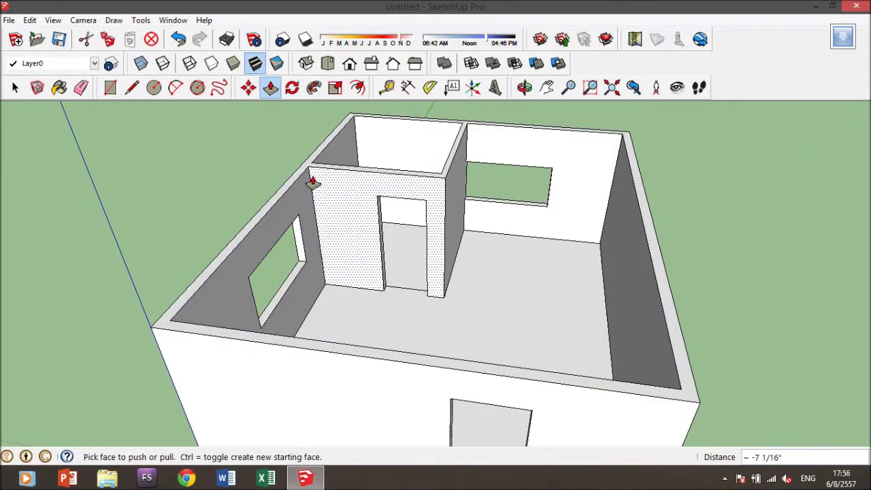
- Draw a roof rectangle about 24' 4 7/16" by 19' 9 1/8" across the outer wall tops
click(112, 89)
click(353, 116)
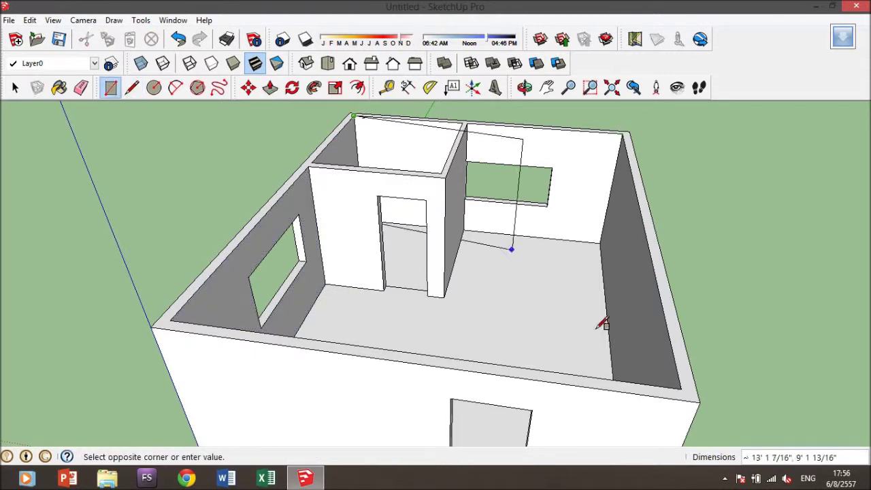
click(691, 385)
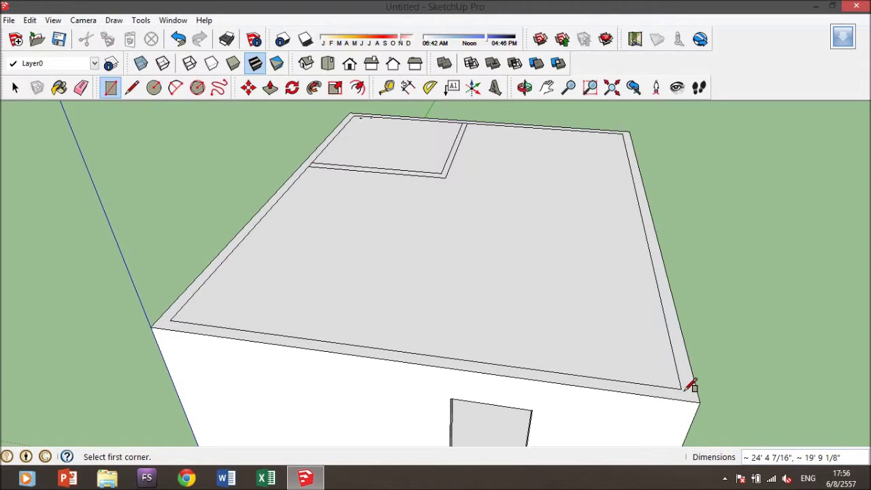
mouse_move(136, 193)
middle_down()
mouse_move(190, 167)
mouse_move(204, 192)
middle_up()
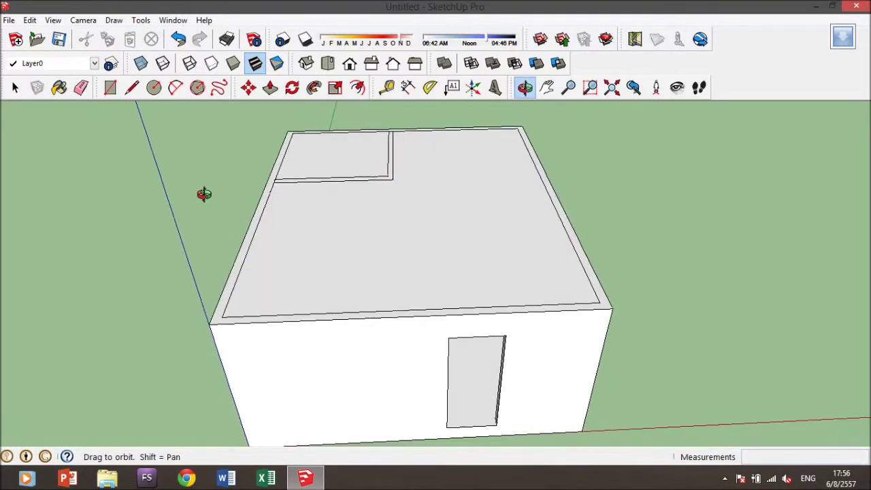
click(175, 89)
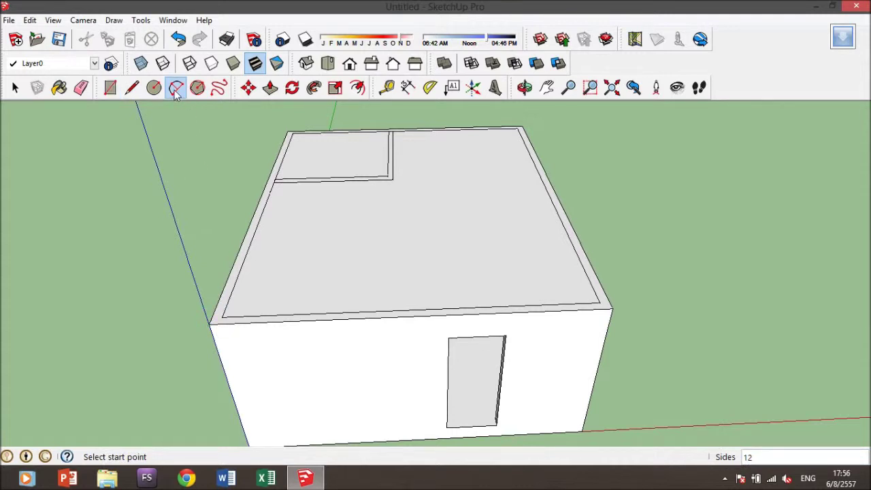
- Draw an arc flat across the roof's front corners, then undo it
click(210, 323)
click(613, 309)
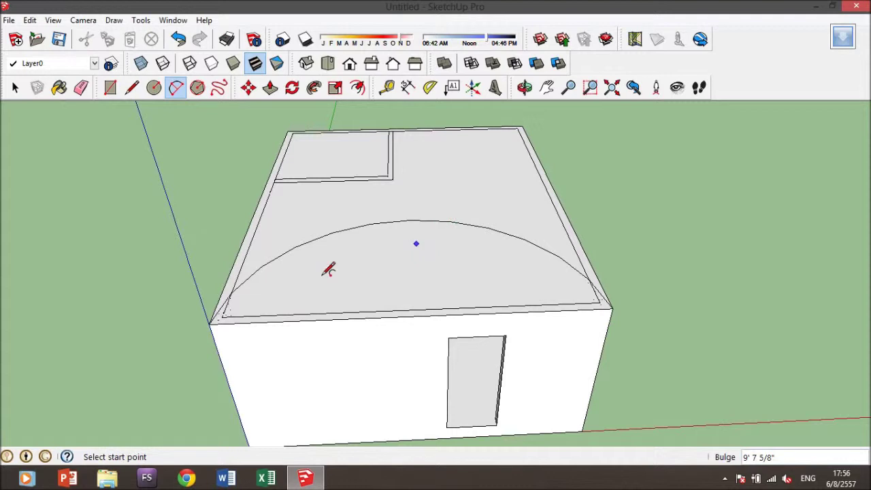
click(133, 95)
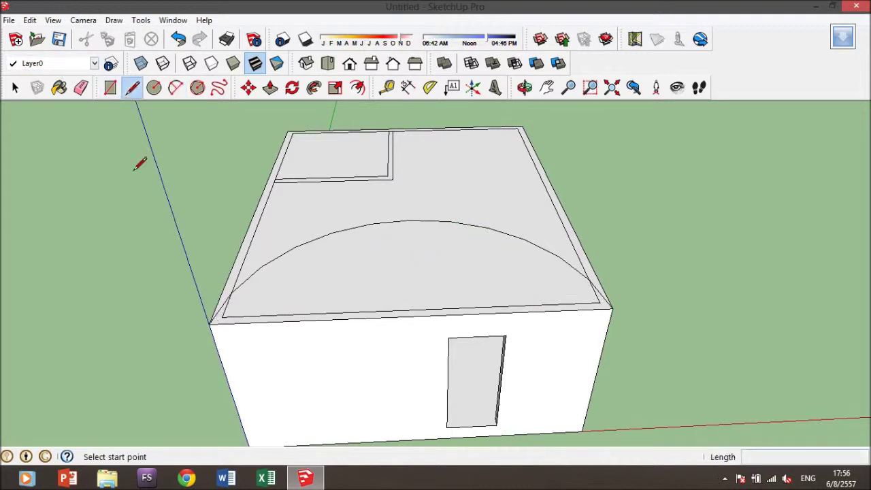
click(209, 323)
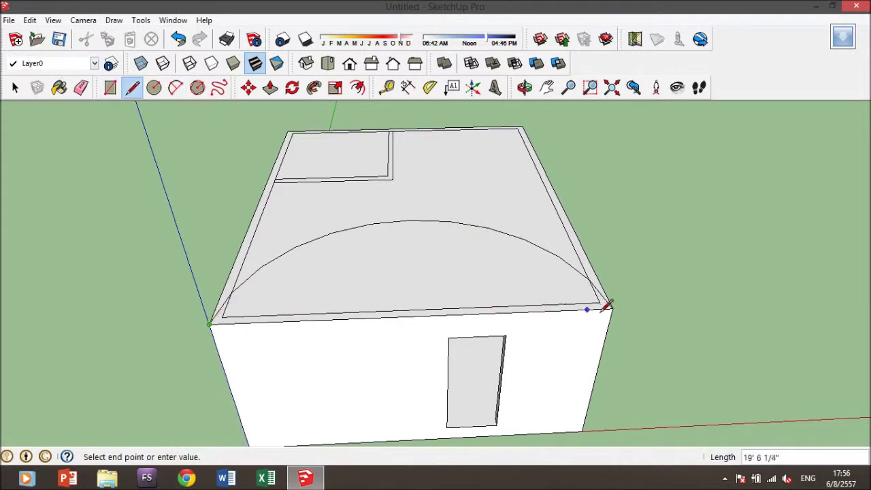
mouse_move(555, 272)
middle_down()
mouse_move(331, 233)
mouse_move(684, 194)
mouse_move(824, 261)
middle_up()
key(ctrl+z)
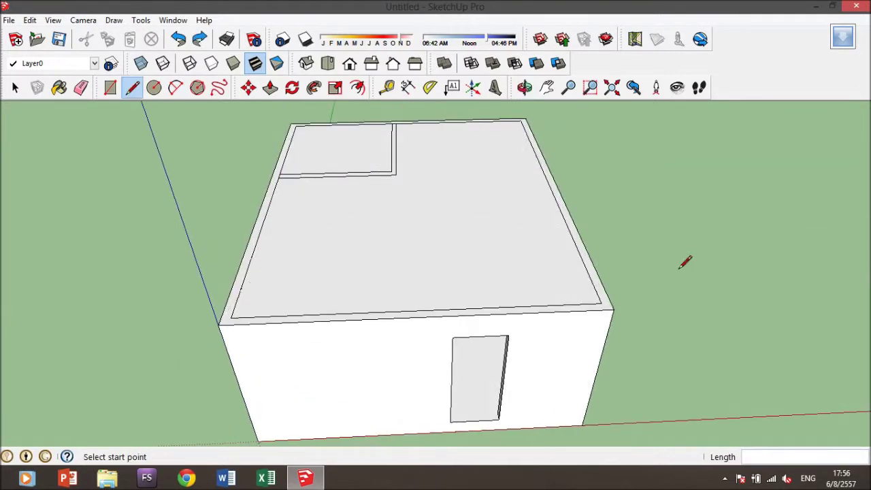
- Draw an upright half-round arch on the roof edge above the door wall
click(175, 88)
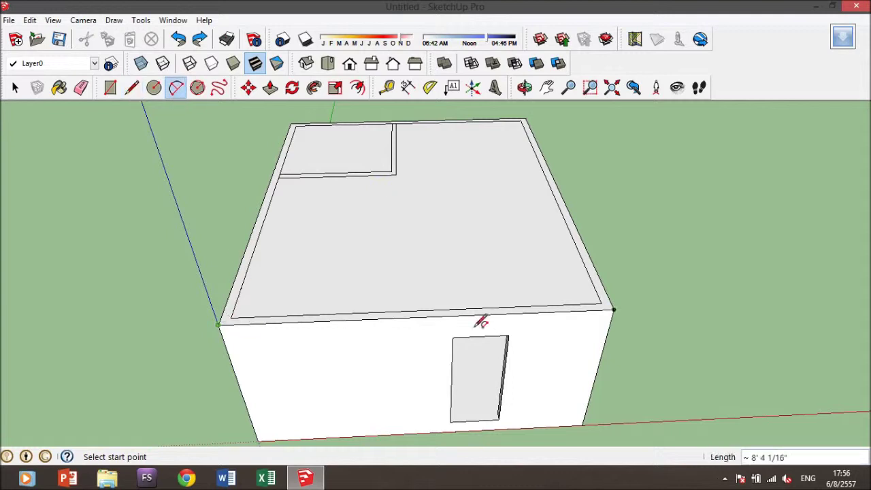
click(615, 308)
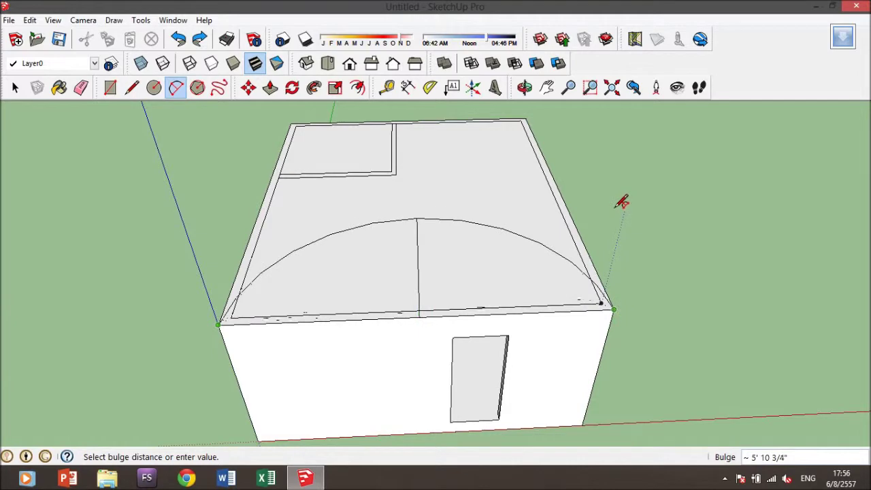
middle_drag(621, 201, 252, 157)
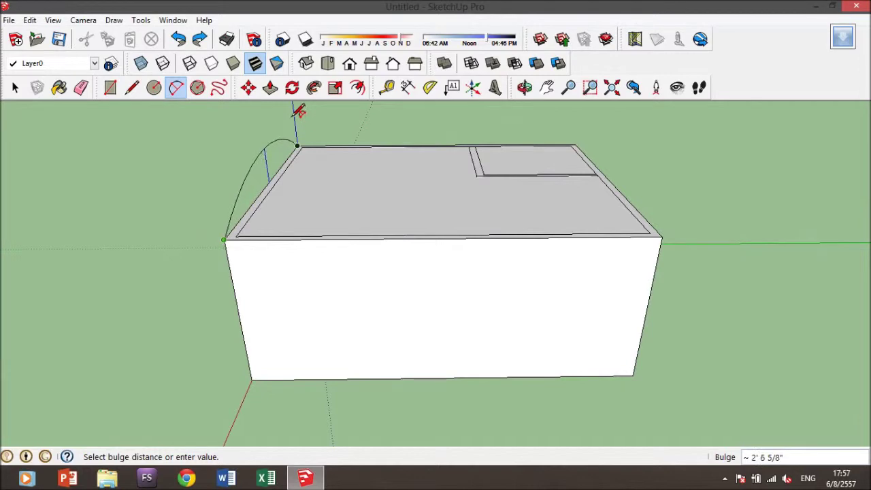
click(297, 108)
mouse_move(322, 193)
middle_down()
mouse_move(548, 217)
mouse_move(192, 98)
middle_up()
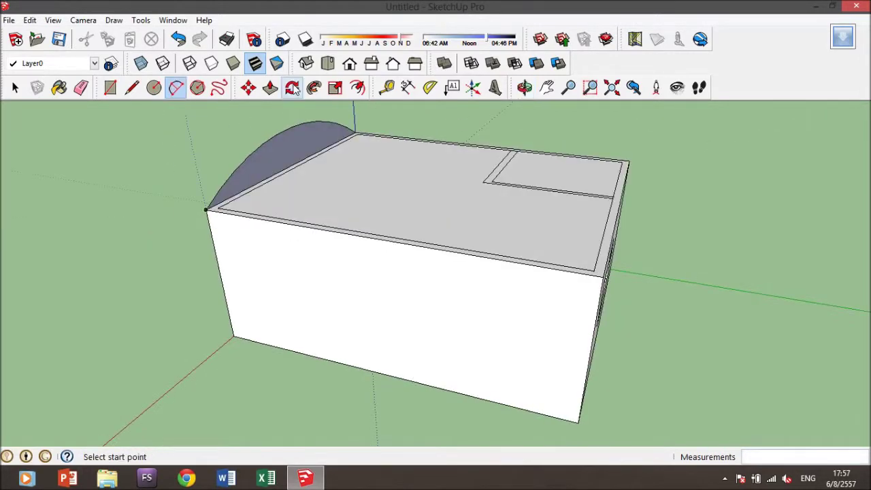
click(270, 87)
- Push the arched face across the full roof length to form the barrel roof
click(287, 152)
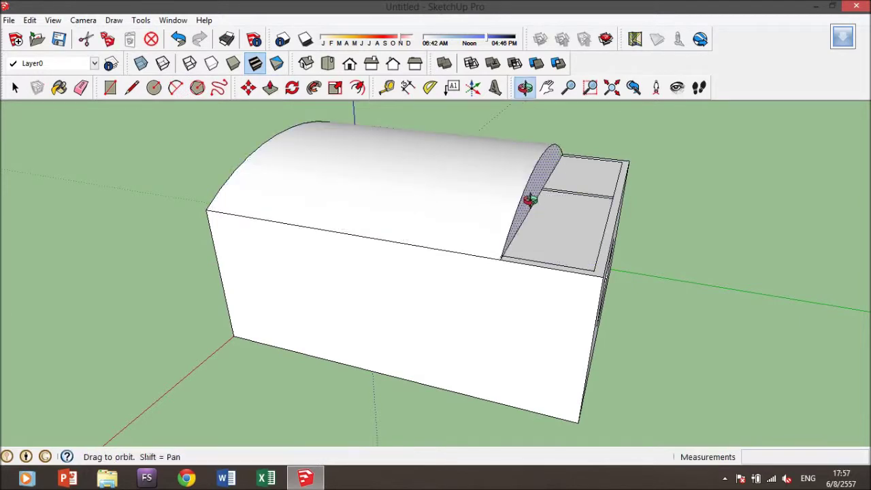
middle_drag(538, 197, 373, 215)
click(618, 272)
mouse_move(245, 332)
middle_down()
mouse_move(739, 320)
mouse_move(457, 334)
mouse_move(598, 315)
mouse_move(796, 321)
mouse_move(549, 326)
mouse_move(311, 317)
mouse_move(372, 367)
mouse_move(489, 359)
mouse_move(369, 346)
middle_up()
mouse_move(369, 347)
mouse_down()
mouse_move(447, 325)
mouse_move(462, 258)
mouse_move(531, 306)
mouse_move(538, 358)
mouse_move(486, 330)
mouse_up()
- Turn on X-ray and Back Edges so the walls are see-through with dashed hidden edges
key(p)
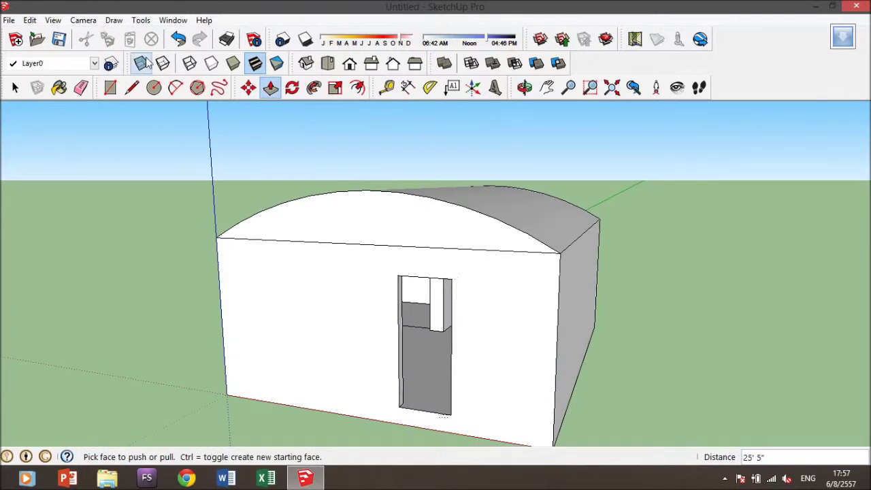
click(145, 63)
mouse_move(445, 264)
middle_down()
mouse_move(524, 277)
mouse_move(438, 297)
middle_up()
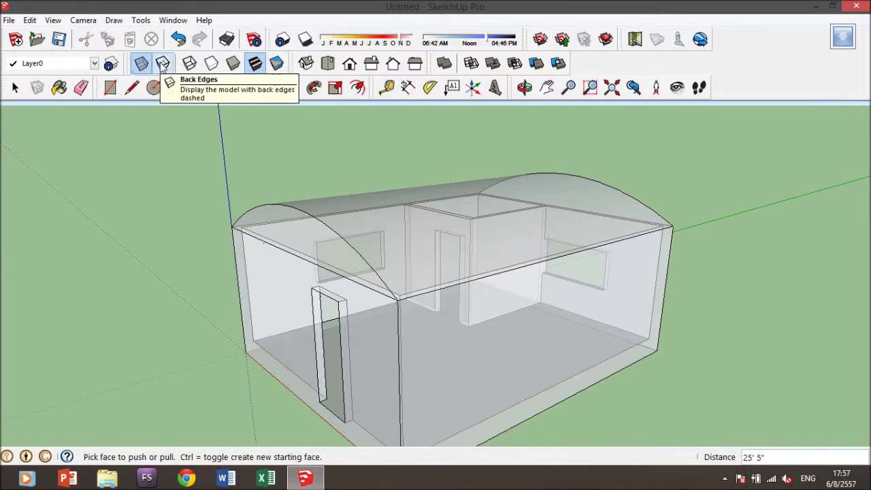
click(162, 63)
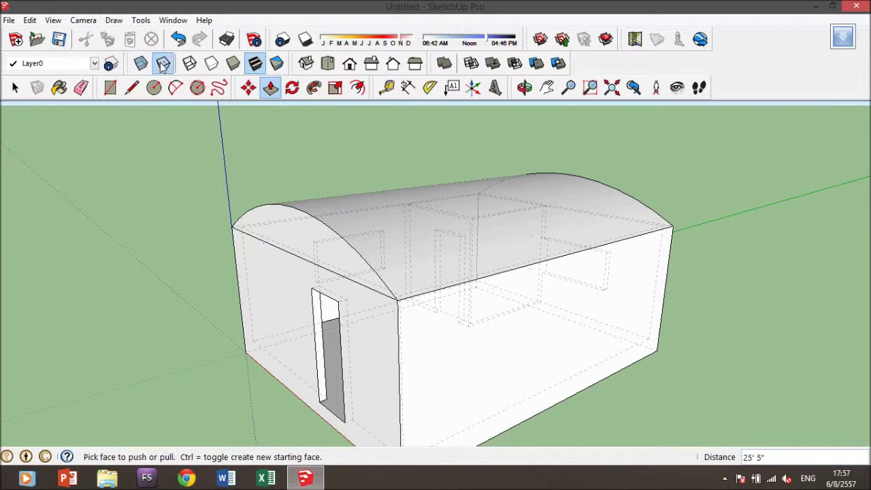
- Try the Wireframe, Hidden Line, X-ray, Shaded, Shaded with Textures and Monochrome styles
click(190, 64)
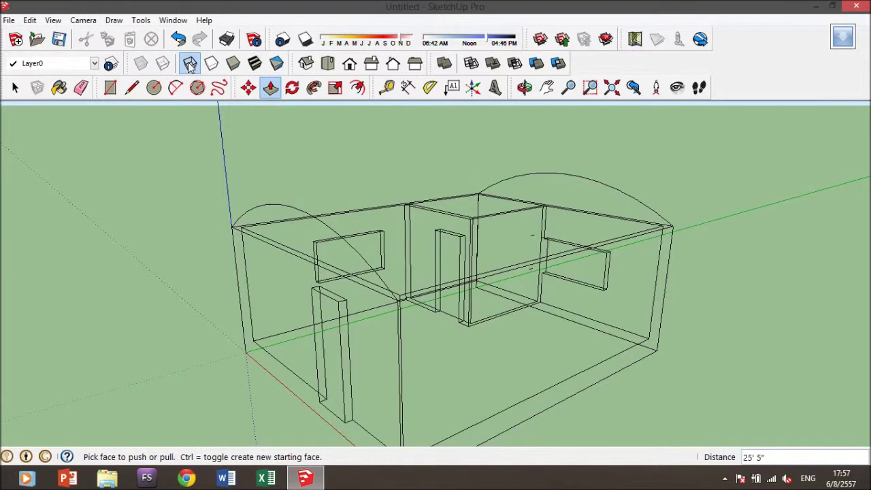
click(211, 64)
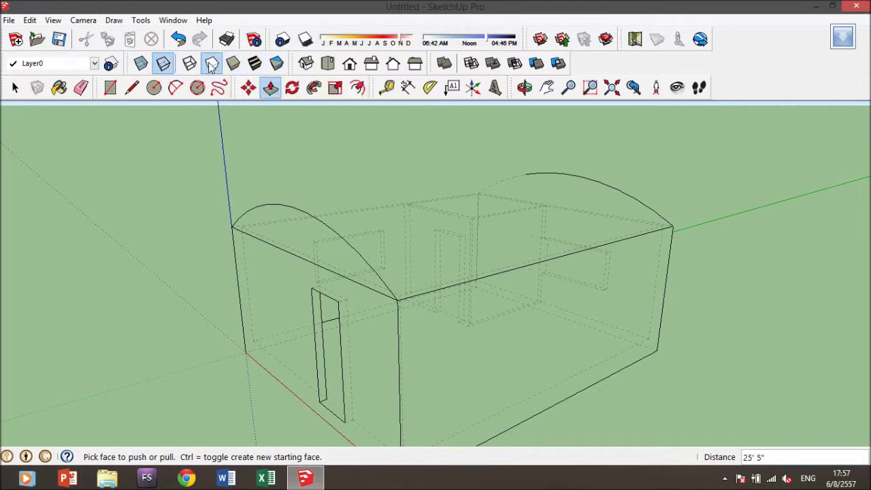
click(163, 63)
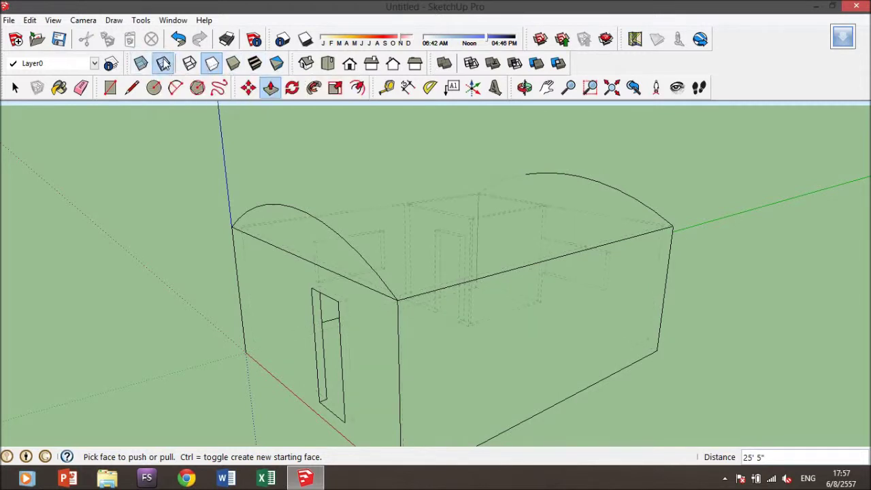
click(233, 63)
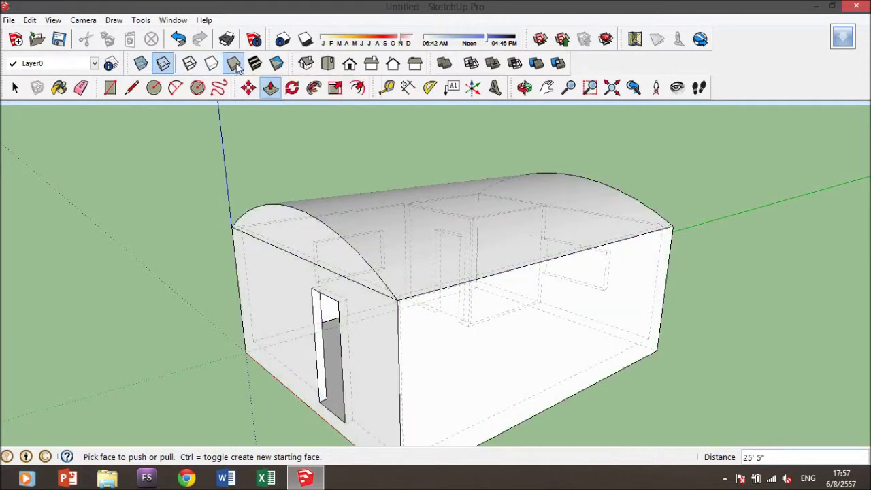
click(256, 63)
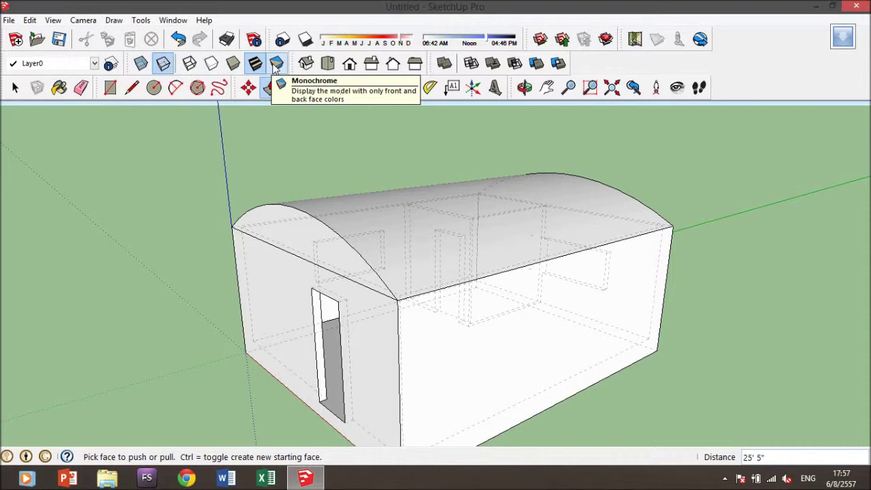
click(276, 63)
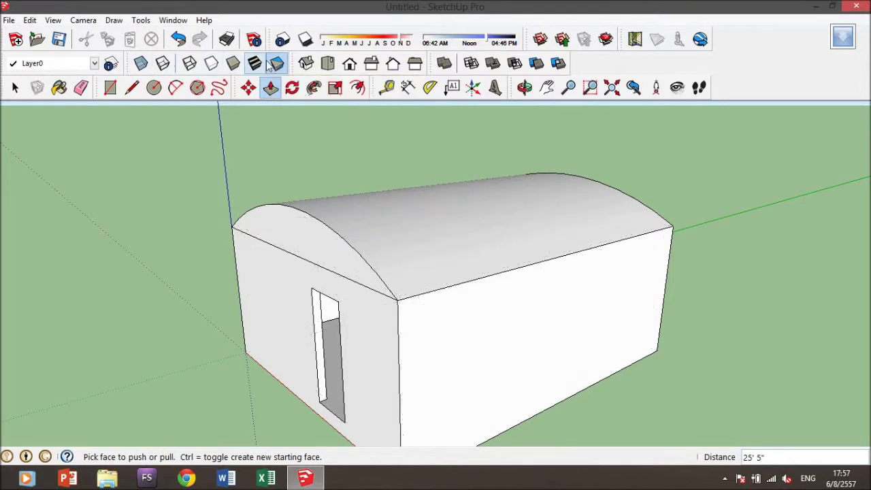
click(143, 64)
click(144, 64)
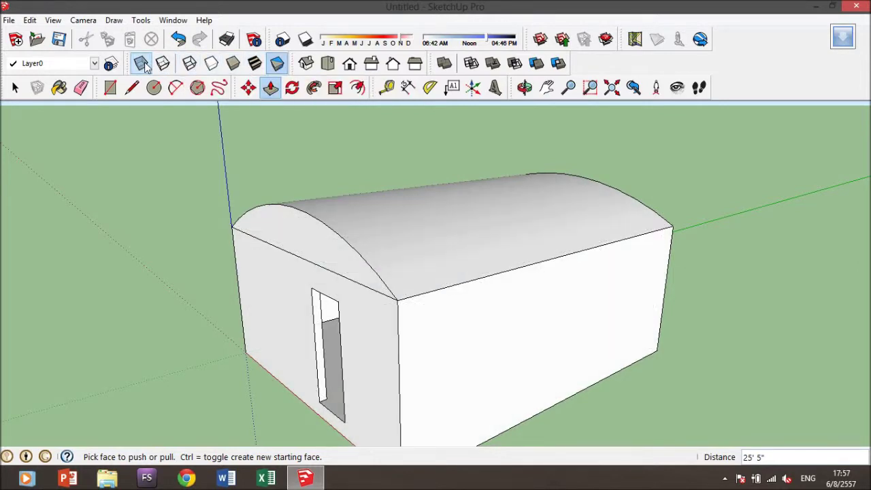
- Toggle Wireframe, Hidden Line, X-ray and Back Edges again, ending on plain Shaded faces
click(190, 64)
click(210, 64)
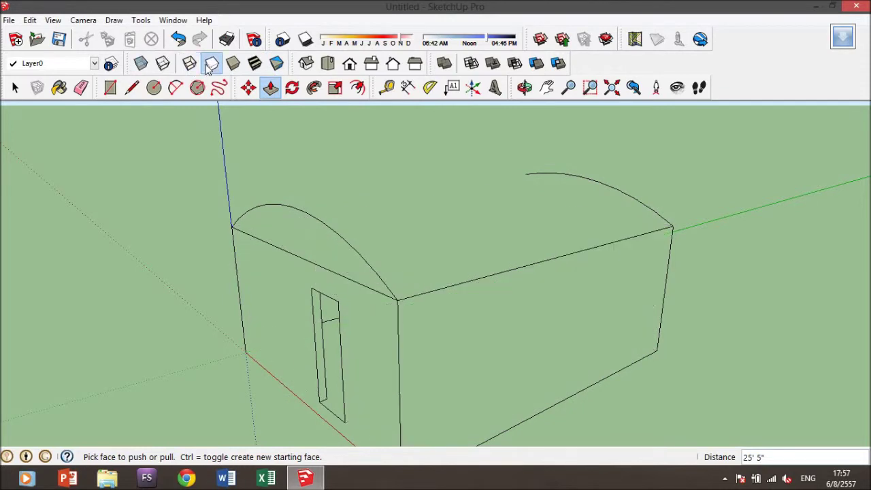
click(143, 63)
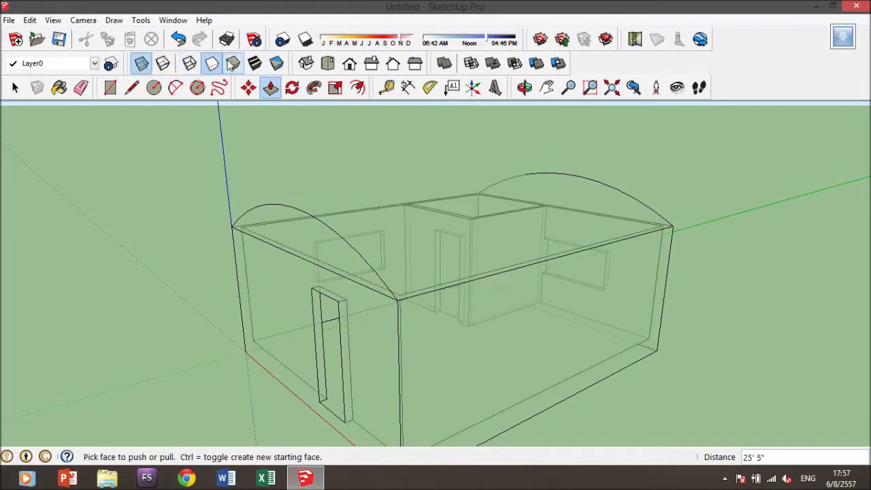
click(254, 63)
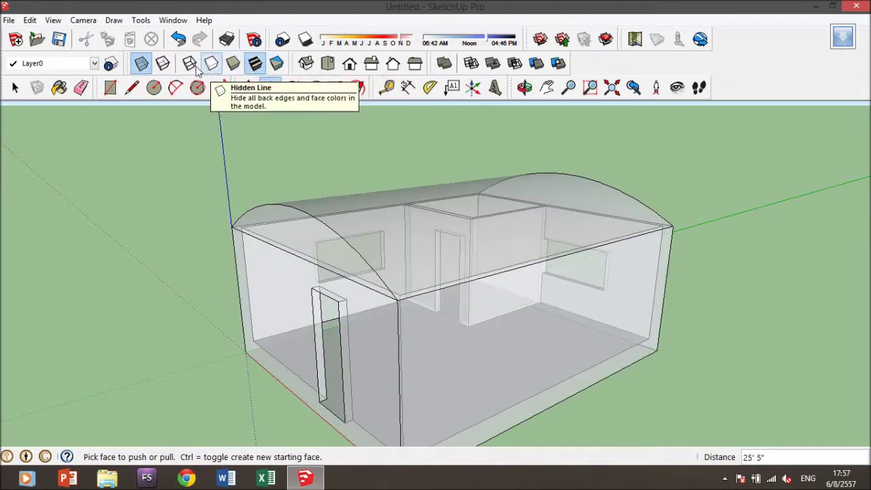
click(189, 63)
click(211, 63)
click(161, 66)
click(140, 67)
click(161, 67)
click(158, 68)
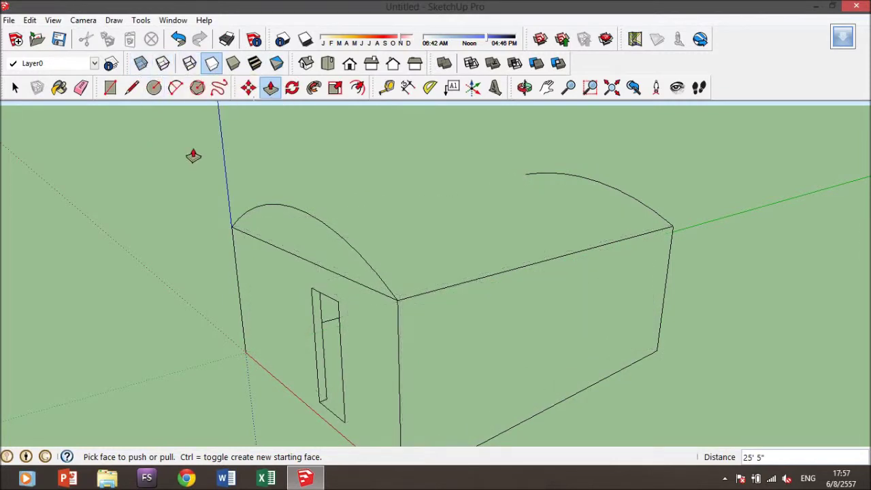
click(232, 64)
mouse_move(340, 285)
middle_down()
mouse_move(363, 296)
mouse_move(338, 297)
mouse_move(336, 288)
mouse_move(290, 308)
mouse_move(271, 274)
mouse_move(185, 274)
mouse_move(619, 248)
mouse_move(469, 231)
mouse_move(413, 266)
middle_up()
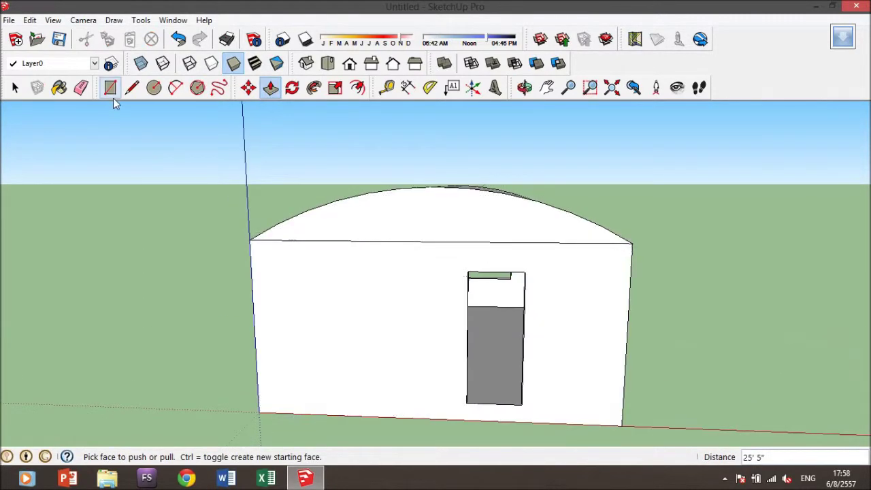
- Paint the door wall, end wall and right side wall with the in-model brown material
click(60, 94)
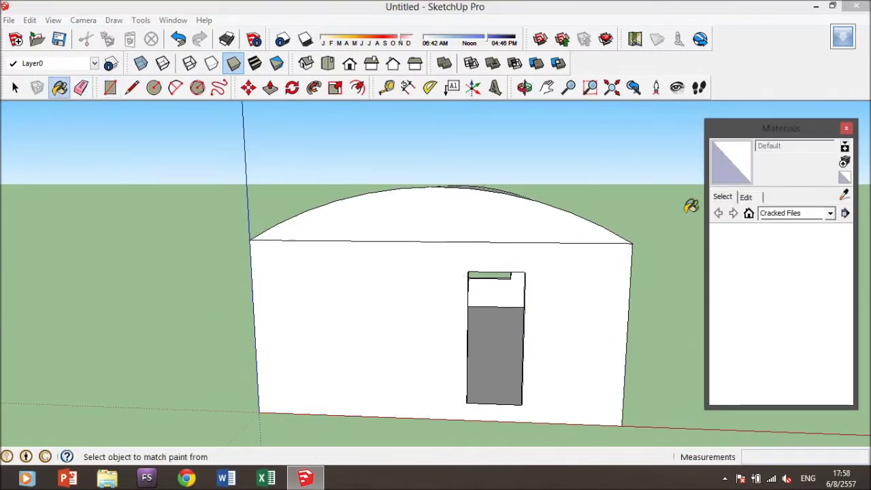
mouse_move(779, 129)
mouse_down()
mouse_move(777, 118)
mouse_move(793, 114)
mouse_up()
click(814, 204)
click(768, 219)
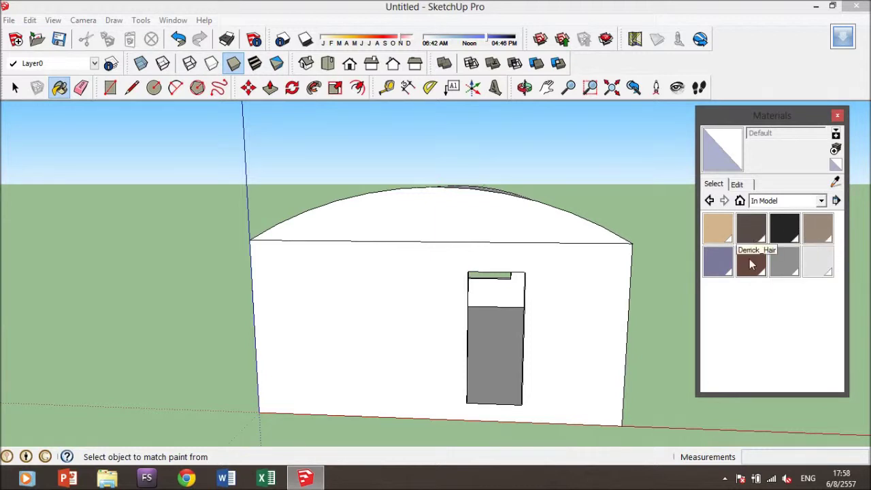
click(816, 229)
click(585, 269)
middle_drag(603, 258, 459, 283)
click(510, 289)
mouse_move(583, 295)
middle_down()
mouse_move(301, 272)
mouse_move(517, 277)
mouse_move(404, 303)
mouse_move(528, 306)
middle_up()
click(537, 304)
mouse_move(653, 292)
middle_down()
mouse_move(473, 295)
mouse_move(629, 306)
mouse_move(658, 297)
middle_up()
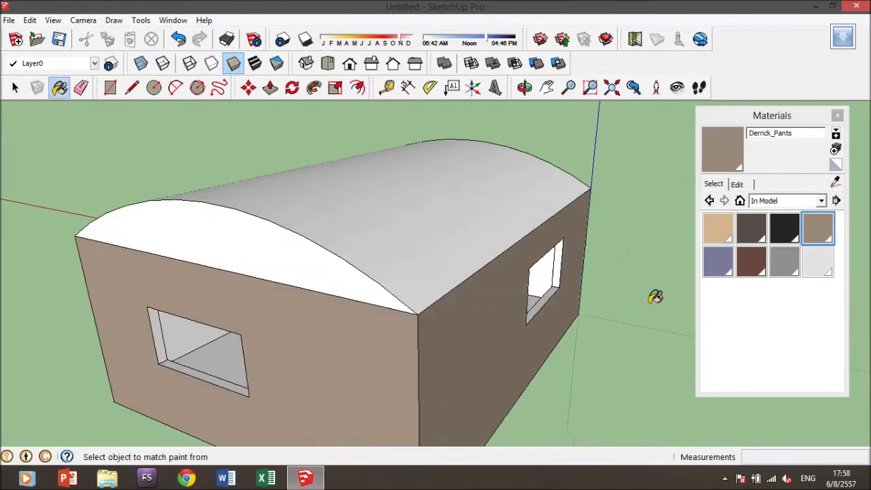
- Paint the window opening's sill and inner faces with the grey material
scroll(648, 246, up, 3)
click(791, 265)
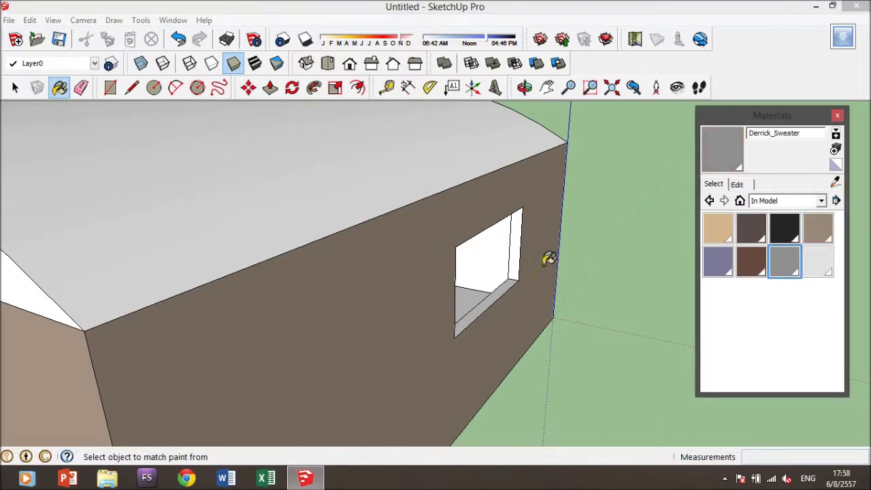
mouse_move(507, 279)
middle_down()
mouse_move(436, 161)
mouse_move(192, 262)
mouse_move(225, 253)
mouse_move(502, 282)
middle_up()
scroll(415, 175, down, 5)
scroll(385, 280, up, 3)
scroll(429, 331, down, 2)
mouse_move(429, 330)
middle_down()
mouse_move(423, 380)
mouse_move(519, 345)
middle_up()
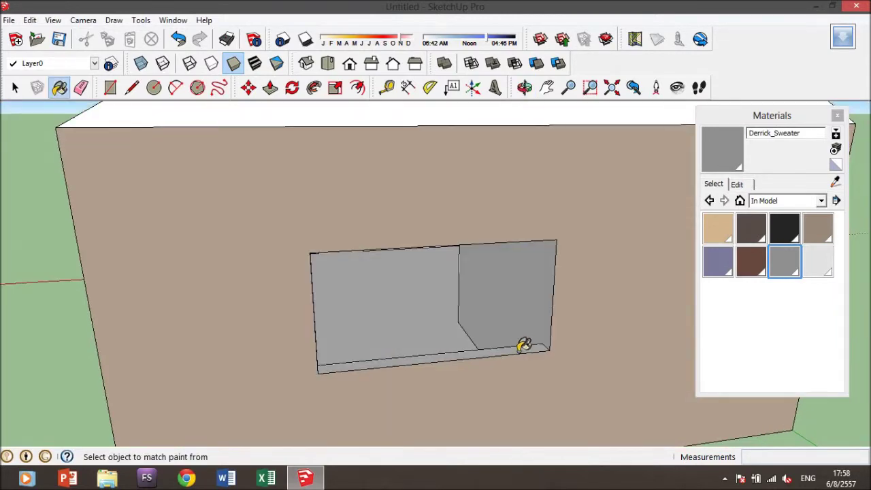
click(522, 345)
mouse_move(420, 321)
middle_down()
mouse_move(111, 301)
mouse_move(229, 305)
mouse_move(352, 293)
mouse_move(320, 286)
middle_up()
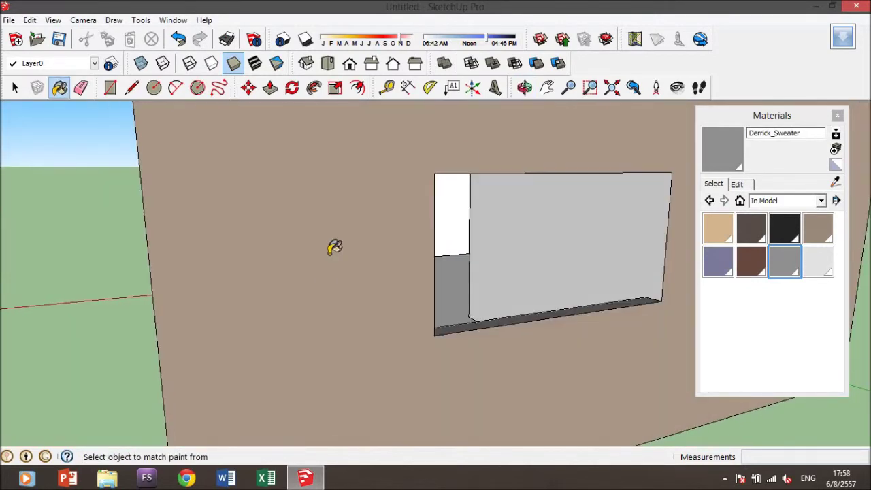
- Look up under the window recess and start an edge at its top corner
click(548, 87)
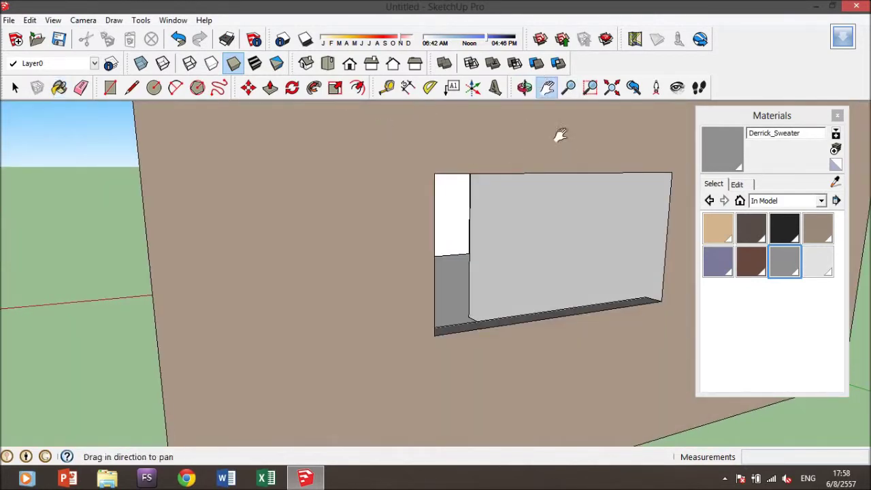
drag(559, 136, 525, 246)
mouse_move(525, 247)
middle_down()
mouse_move(602, 188)
mouse_move(472, 145)
middle_up()
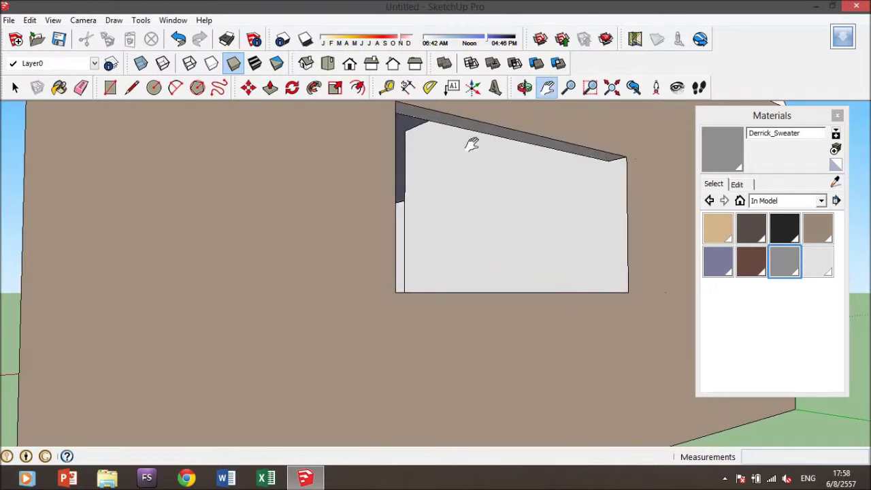
click(133, 91)
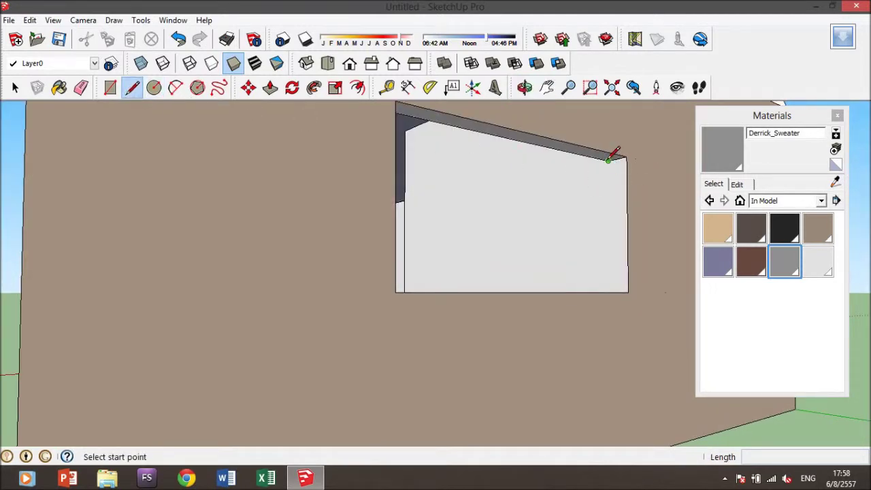
middle_drag(608, 159, 603, 249)
click(599, 252)
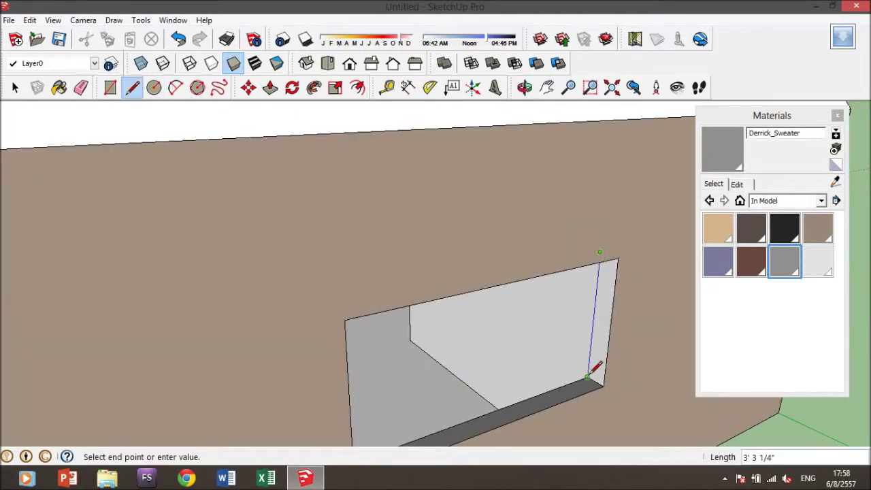
- Finish the bottom-corner edge, then undo the face spanning the window opening
click(588, 375)
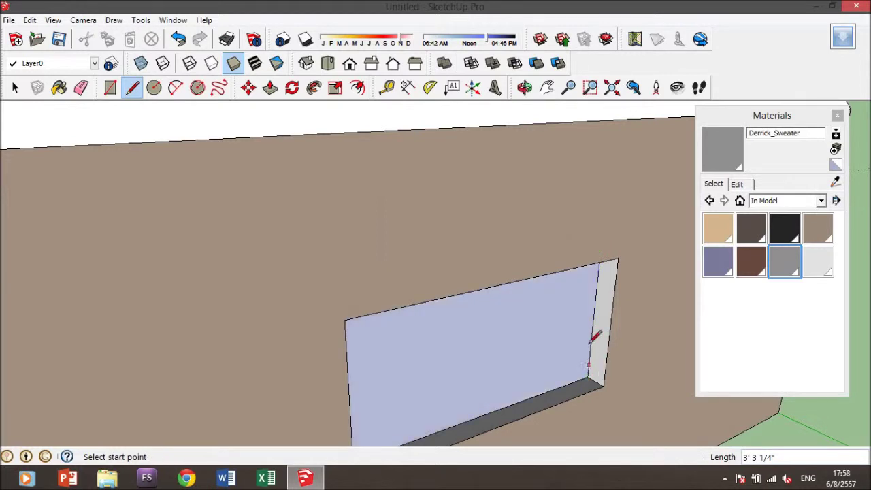
key(ctrl+z)
mouse_move(596, 355)
middle_down()
mouse_move(628, 352)
mouse_move(678, 325)
mouse_move(665, 302)
middle_up()
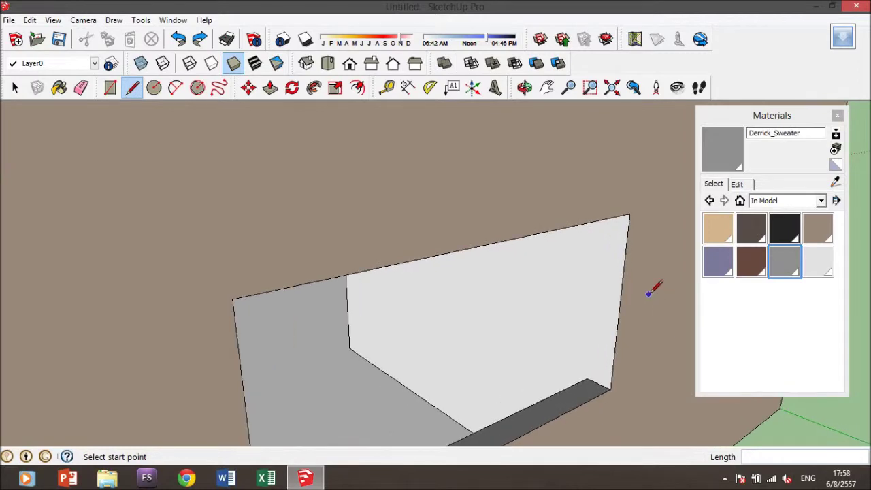
scroll(639, 288, down, 2)
scroll(612, 293, down, 5)
- Orbit and pan around the building to inspect the window and door openings
mouse_move(476, 310)
middle_down()
mouse_move(465, 320)
mouse_move(511, 307)
mouse_move(424, 327)
mouse_move(412, 306)
mouse_move(351, 311)
mouse_move(618, 260)
middle_up()
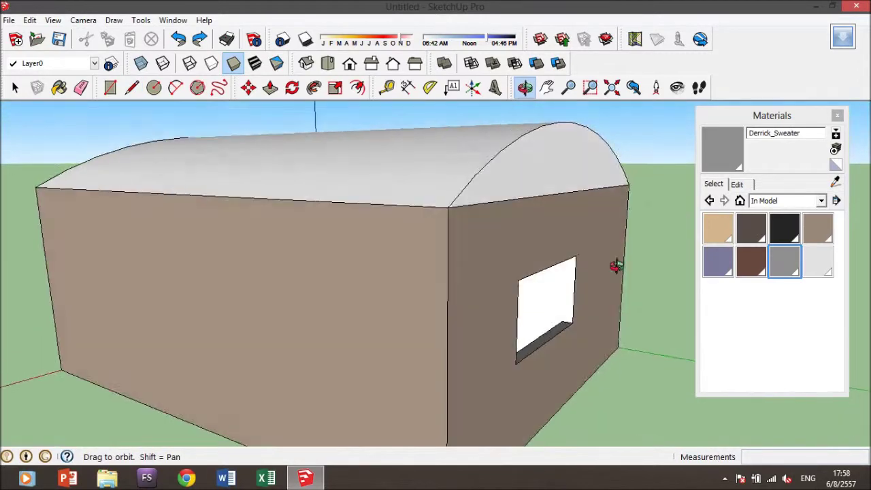
scroll(238, 249, up, 5)
mouse_move(243, 292)
middle_down()
mouse_move(312, 318)
mouse_move(479, 117)
middle_up()
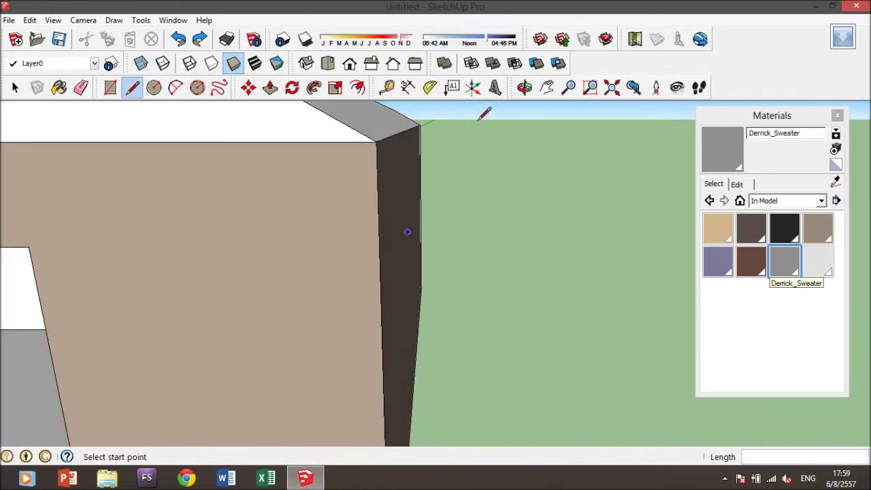
click(547, 89)
mouse_move(548, 112)
mouse_down()
mouse_move(597, 179)
mouse_move(626, 159)
mouse_move(397, 286)
mouse_move(475, 193)
mouse_up()
mouse_move(475, 194)
middle_down()
mouse_move(379, 237)
mouse_move(175, 109)
middle_up()
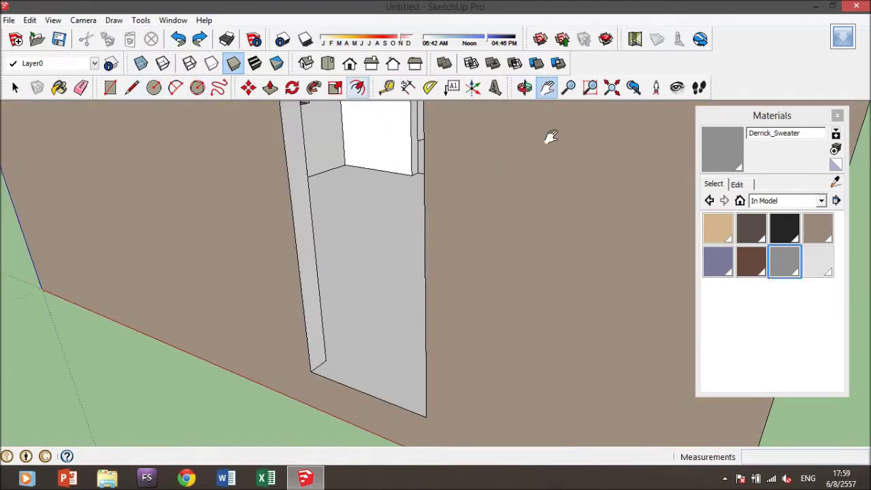
mouse_move(317, 333)
middle_down()
mouse_move(517, 327)
mouse_move(617, 304)
mouse_move(558, 154)
mouse_move(538, 134)
middle_up()
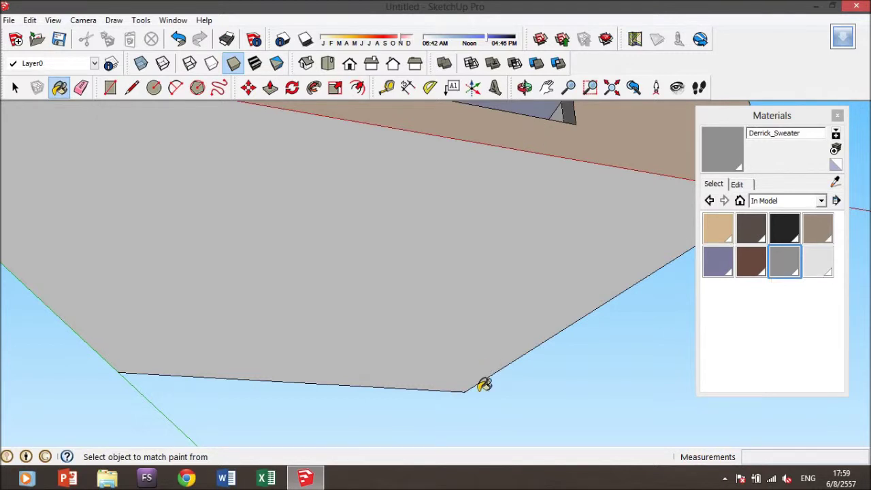
click(534, 95)
mouse_move(531, 136)
mouse_down()
mouse_move(497, 298)
mouse_move(449, 354)
mouse_up()
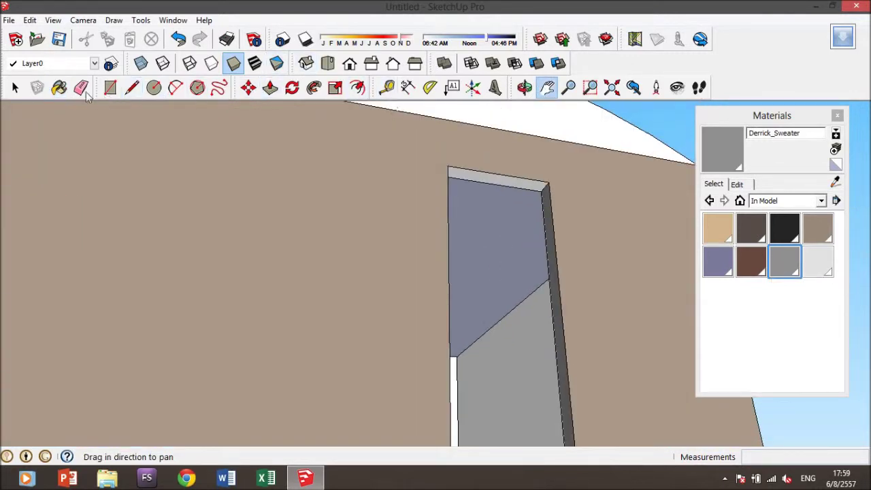
- Fit the whole building in view at an angled corner and begin a new material
click(65, 91)
mouse_move(487, 170)
middle_down()
mouse_move(452, 323)
mouse_move(375, 417)
mouse_move(250, 383)
middle_up()
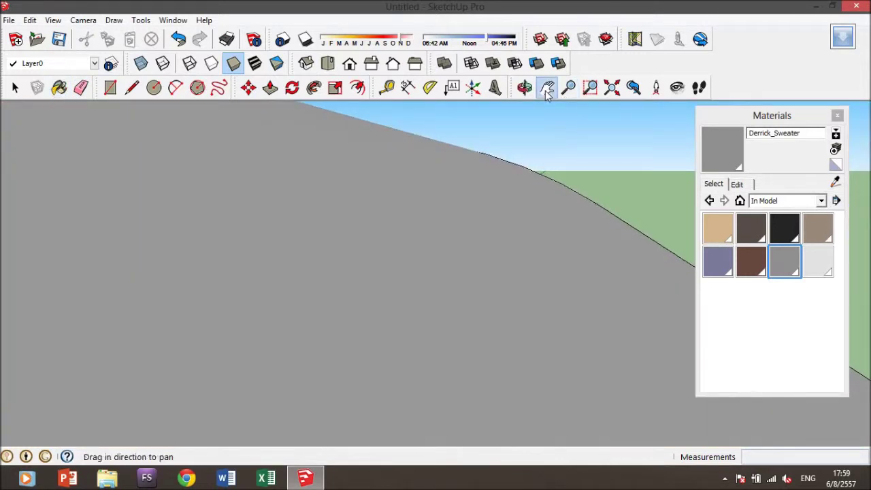
click(611, 87)
mouse_move(515, 144)
middle_down()
mouse_move(404, 247)
mouse_move(370, 214)
middle_up()
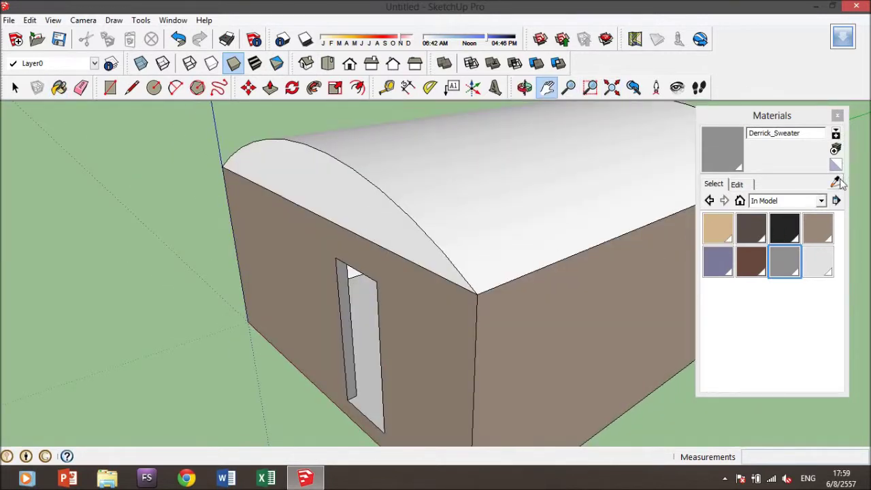
click(836, 150)
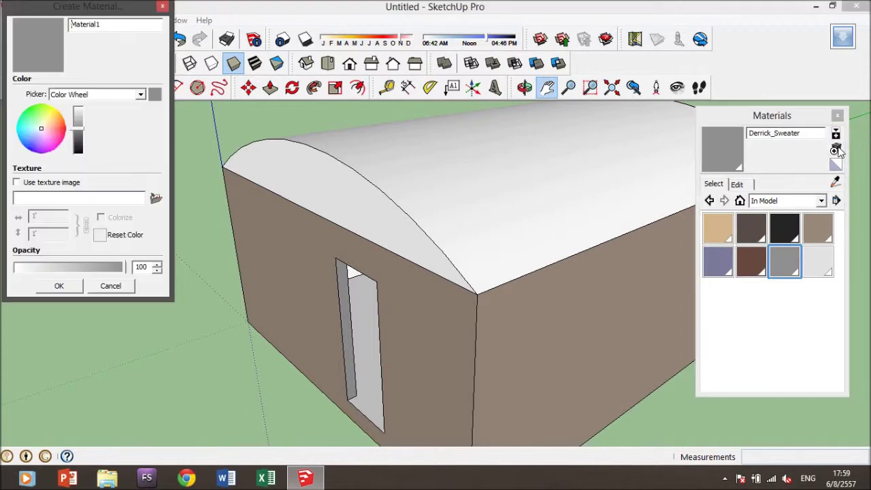
- Create a deep red Material1 and paint the curved barrel roof with it
click(51, 121)
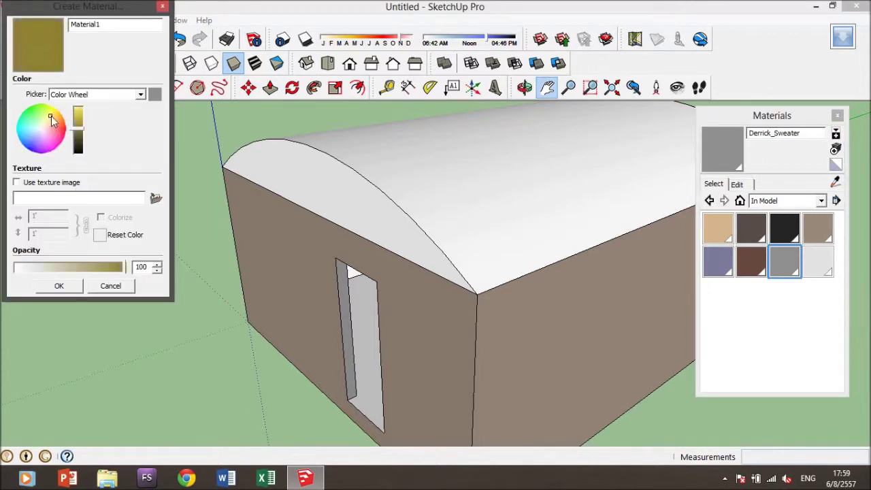
drag(53, 121, 58, 137)
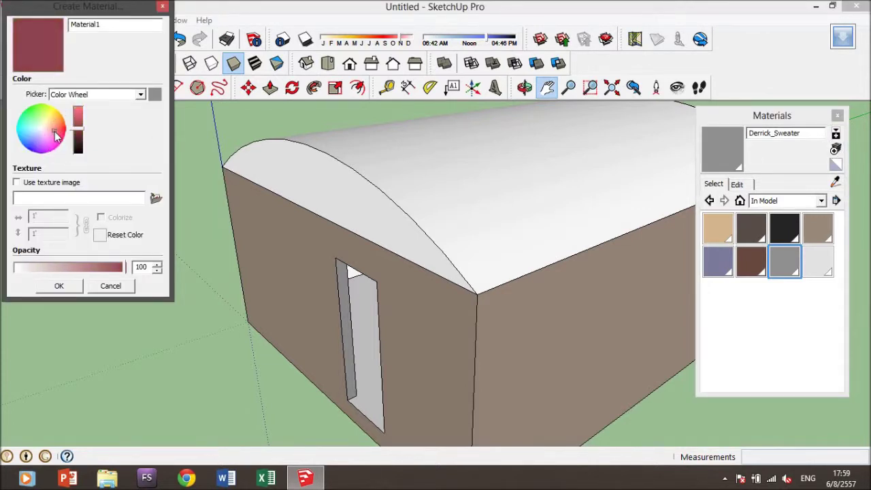
click(59, 285)
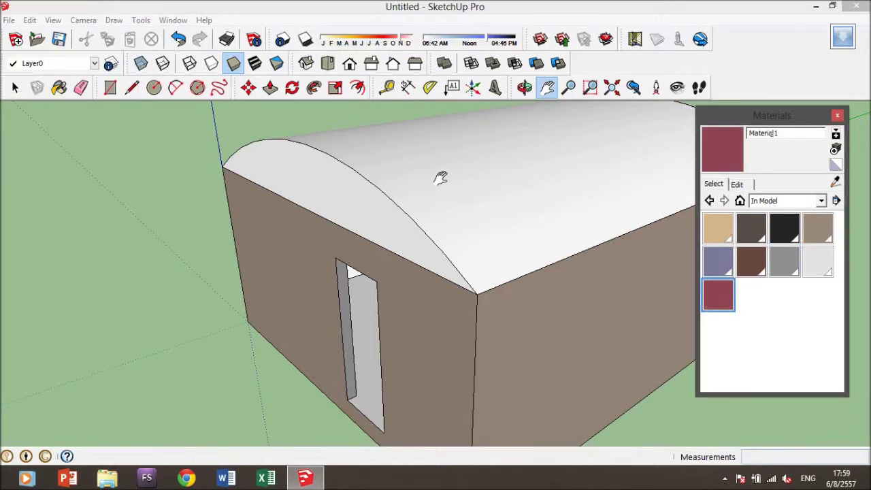
click(717, 295)
click(517, 201)
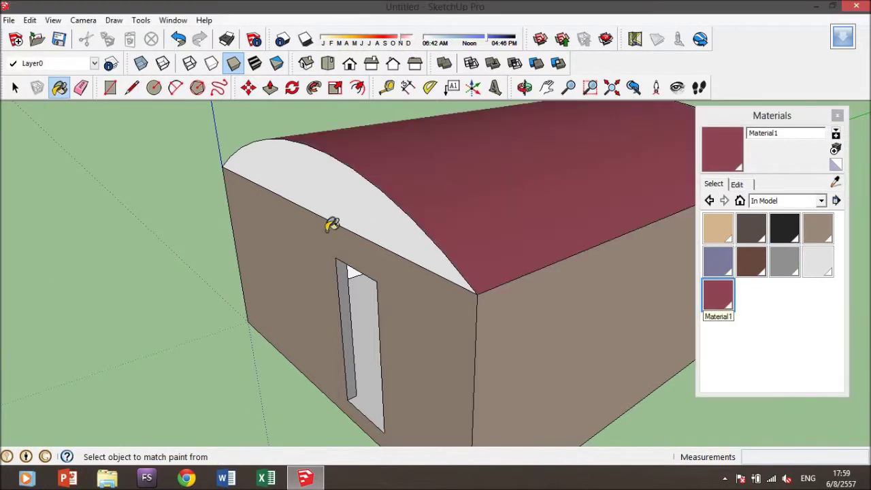
- Paint both arched gable ends with the purple material
click(714, 262)
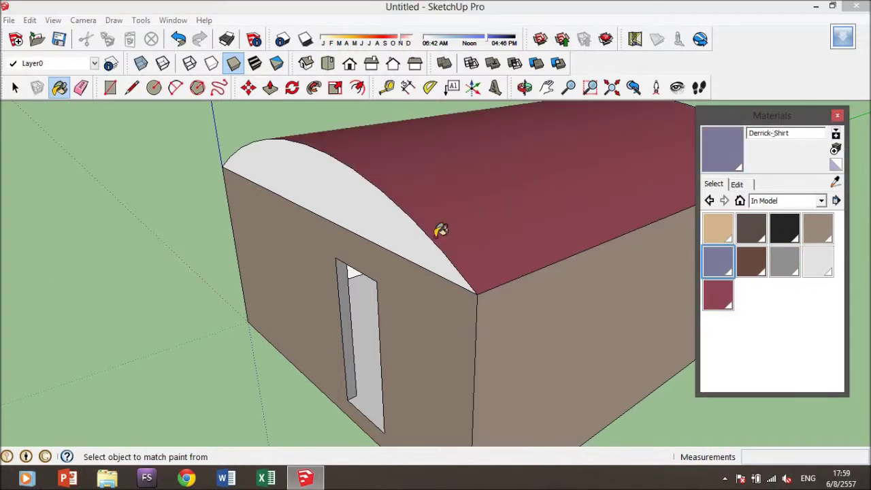
click(396, 232)
mouse_move(598, 214)
middle_down()
mouse_move(381, 239)
mouse_move(525, 264)
middle_up()
click(525, 264)
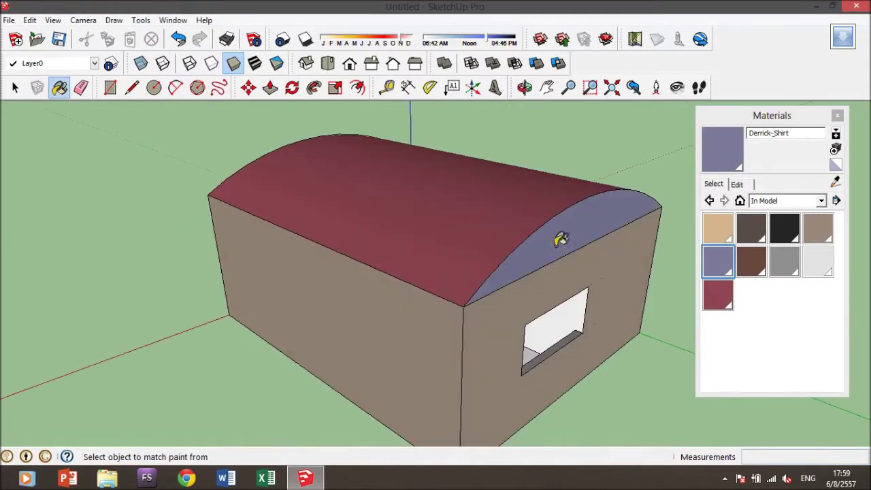
middle_drag(562, 239, 560, 260)
scroll(551, 265, up, 3)
scroll(410, 316, up, 3)
mouse_move(410, 316)
middle_down()
mouse_move(447, 223)
mouse_move(294, 300)
middle_up()
click(548, 88)
mouse_move(538, 136)
middle_down()
mouse_move(501, 161)
mouse_move(352, 193)
middle_up()
- Face the doorway from inside and paint the large white interior wall tan
scroll(283, 253, up, 4)
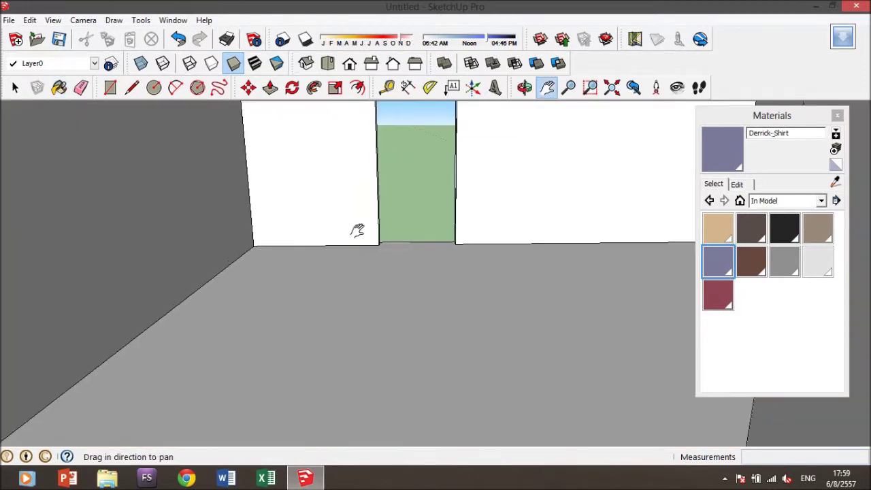
middle_drag(357, 231, 406, 247)
scroll(404, 247, up, 1)
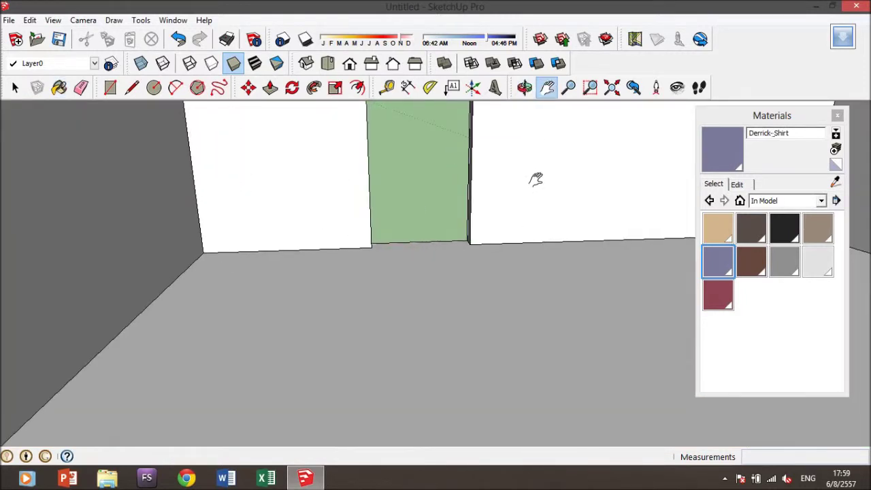
drag(545, 149, 523, 334)
mouse_move(522, 334)
middle_down()
mouse_move(541, 168)
mouse_move(540, 182)
middle_up()
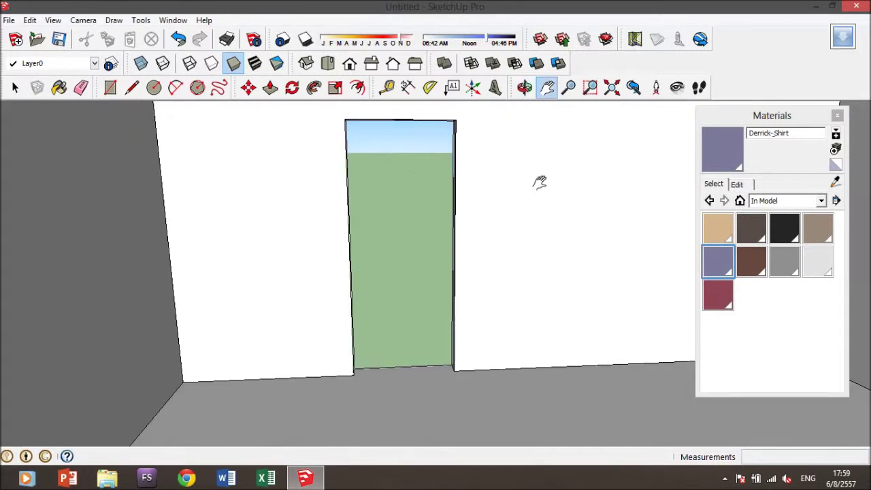
click(714, 224)
click(583, 210)
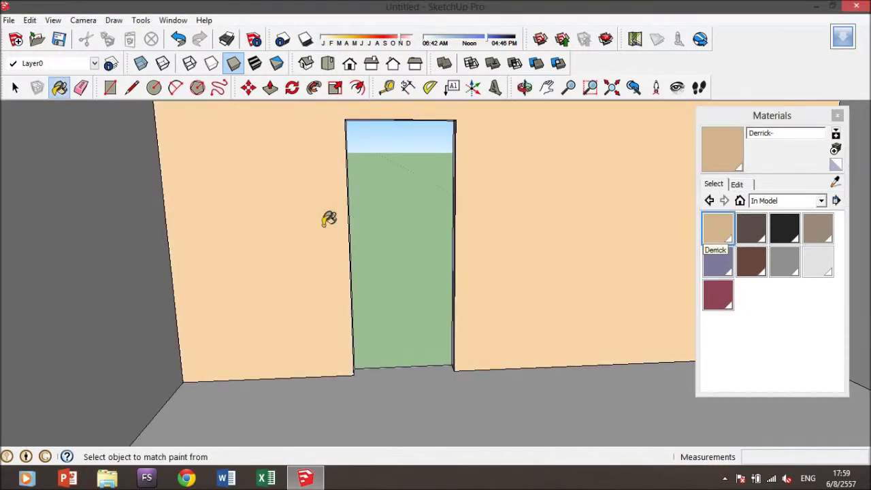
- Paint the left interior wall and the far-right wall strip tan
click(164, 221)
middle_drag(416, 231, 414, 236)
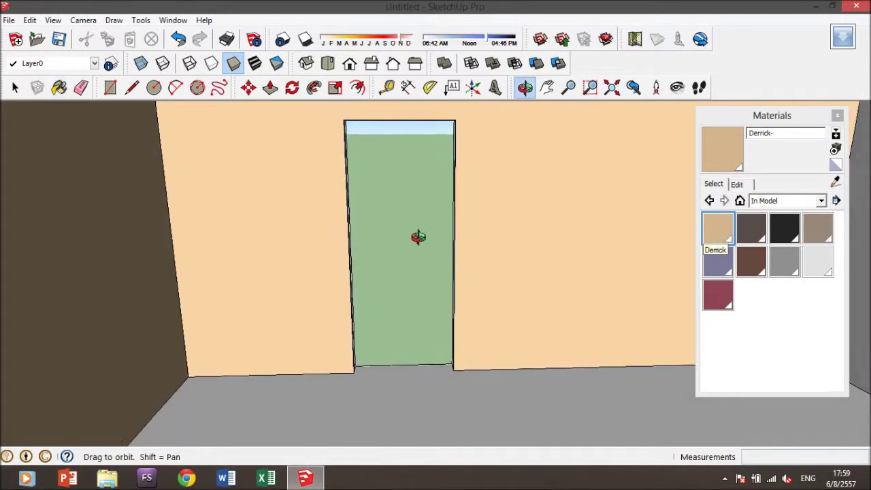
click(863, 213)
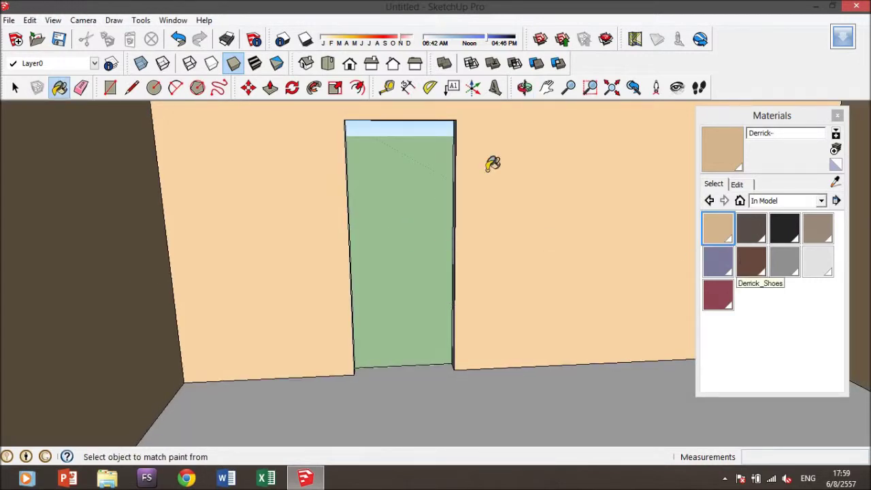
middle_drag(360, 266, 544, 249)
click(547, 87)
drag(647, 191, 436, 323)
mouse_move(435, 323)
middle_down()
mouse_move(528, 272)
mouse_move(578, 266)
middle_up()
click(657, 87)
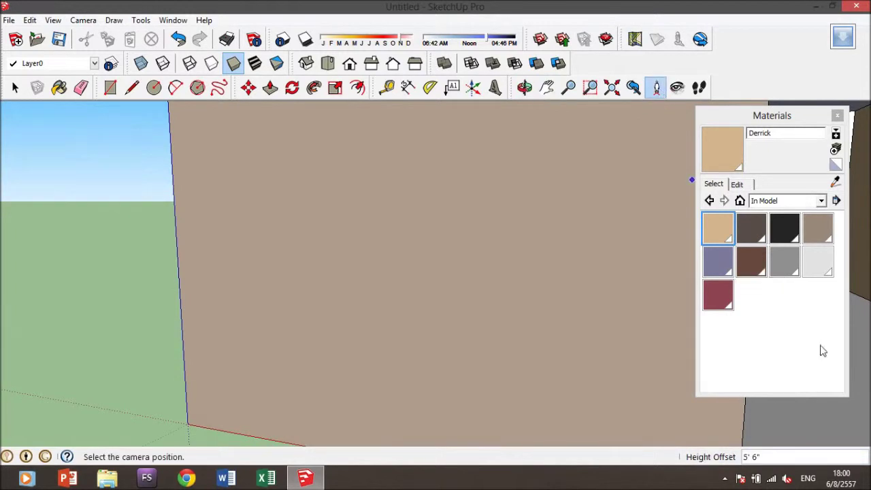
- Stand inside the room and paint the back, side and front walls tan
click(795, 414)
mouse_move(796, 414)
mouse_down()
mouse_move(723, 366)
mouse_move(584, 318)
mouse_up()
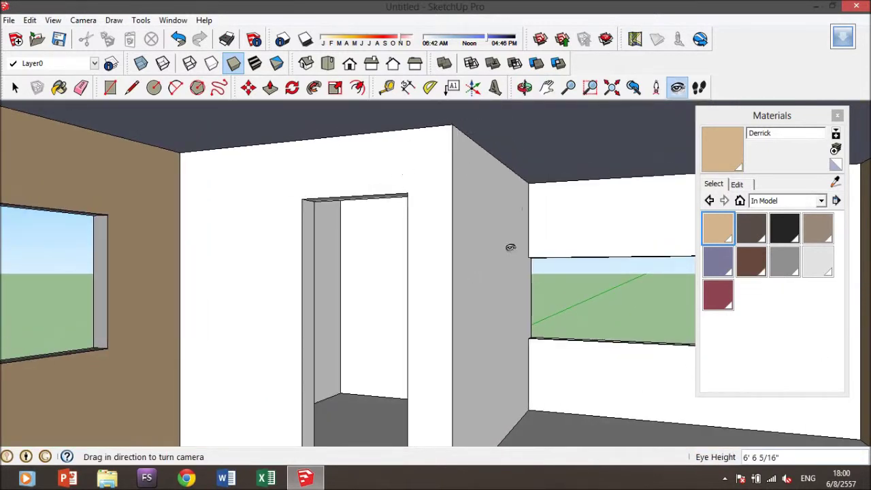
mouse_move(494, 275)
mouse_down()
mouse_move(453, 270)
mouse_move(550, 301)
mouse_move(589, 300)
mouse_move(224, 179)
mouse_up()
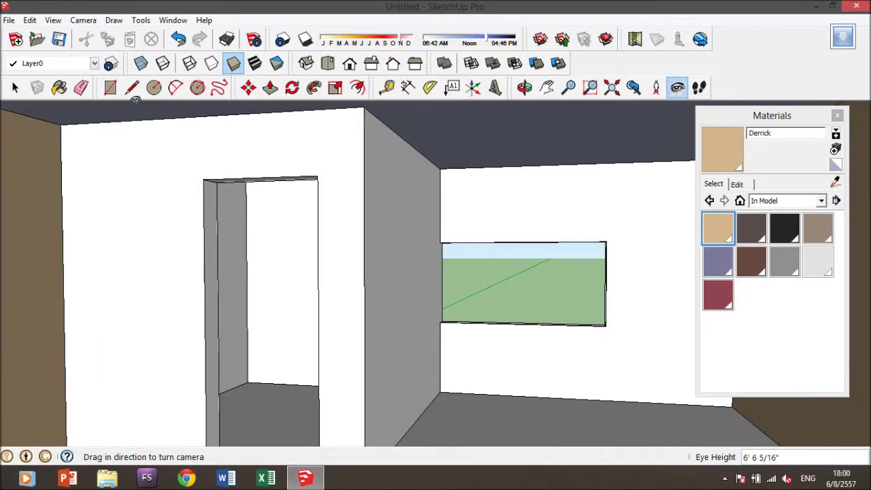
key(b)
click(484, 222)
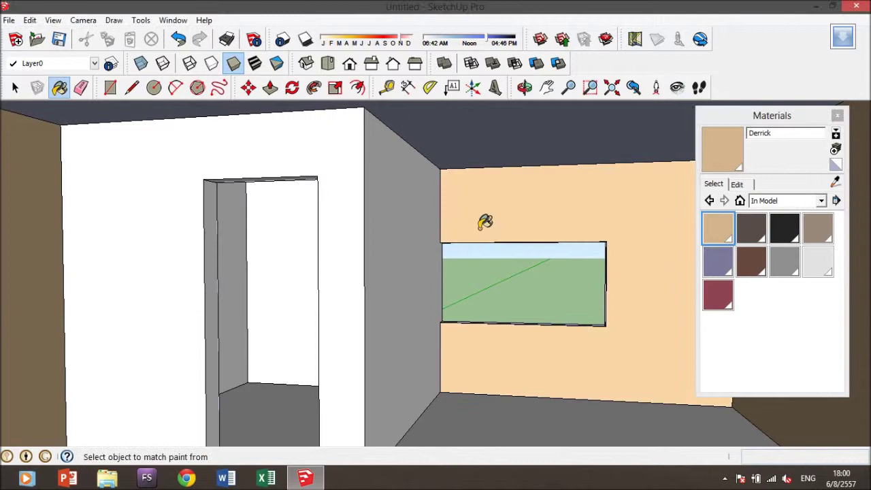
click(378, 229)
click(321, 230)
click(256, 241)
- Look around the room and paint the white right wall beige with Derrick
mouse_move(241, 238)
middle_down()
mouse_move(266, 171)
mouse_move(295, 217)
mouse_move(313, 211)
middle_up()
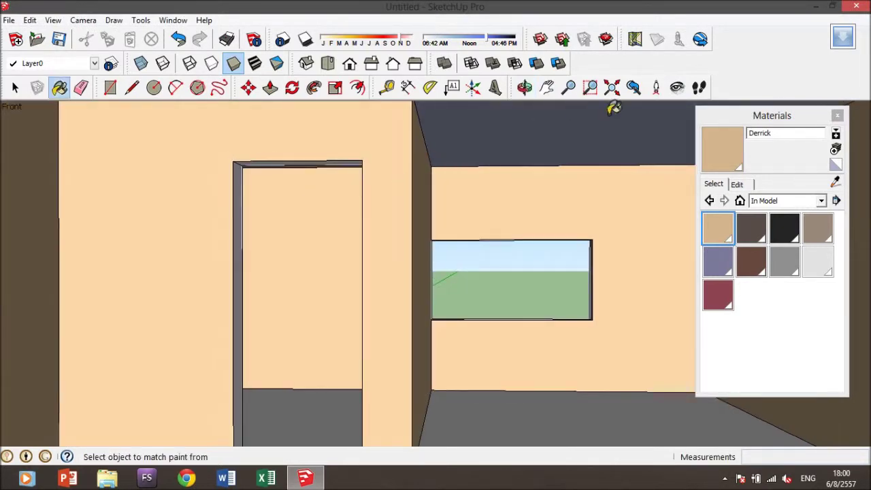
click(677, 88)
drag(389, 278, 516, 265)
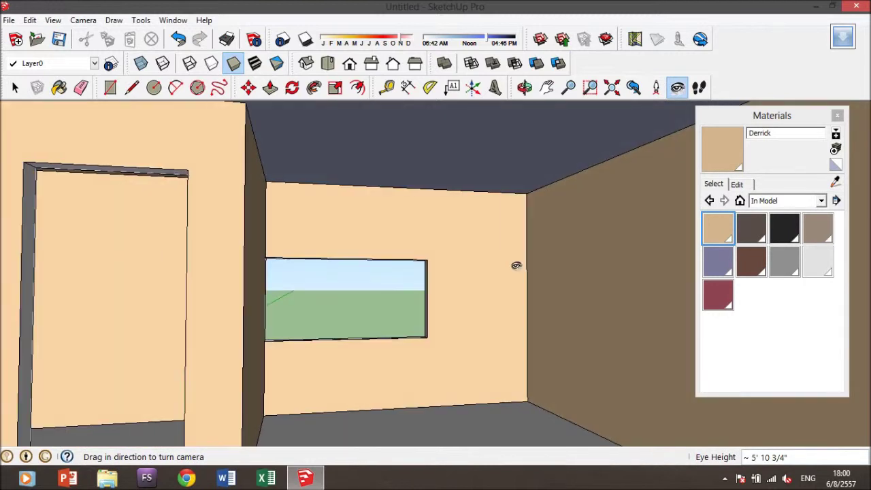
click(663, 89)
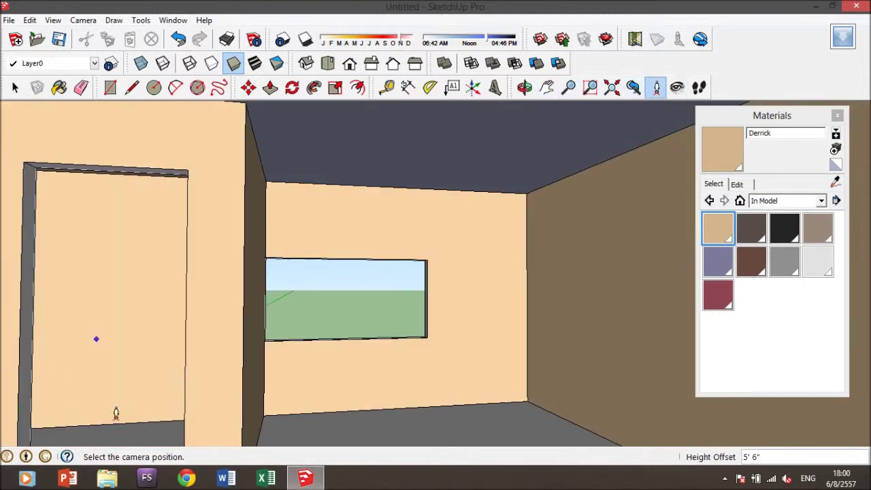
click(136, 435)
mouse_move(136, 435)
mouse_down()
mouse_move(197, 360)
mouse_move(569, 219)
mouse_move(629, 168)
mouse_up()
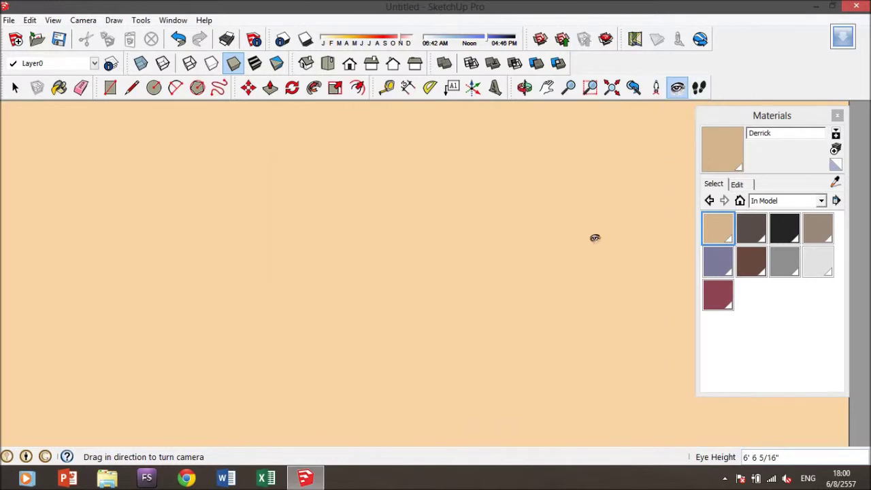
drag(594, 238, 508, 291)
mouse_move(216, 322)
mouse_down()
mouse_move(276, 278)
mouse_move(101, 286)
mouse_move(265, 259)
mouse_move(97, 195)
mouse_move(1, 233)
mouse_up()
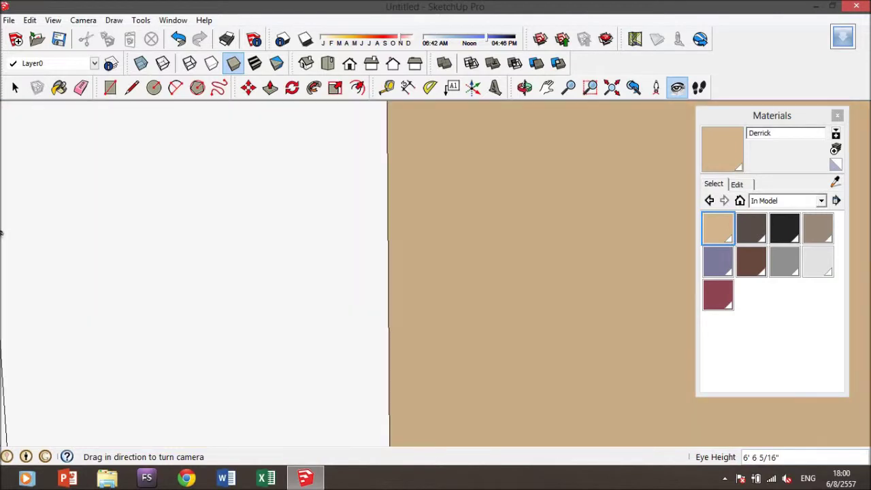
drag(233, 211, 55, 233)
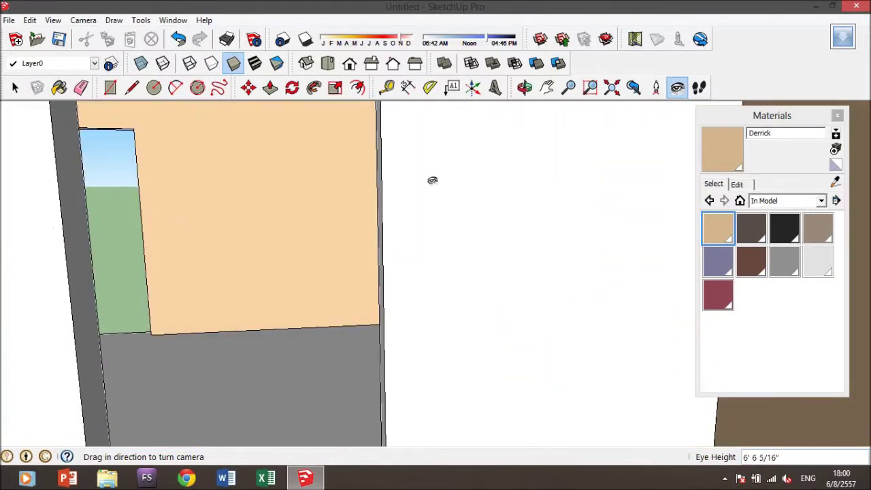
click(718, 234)
click(472, 245)
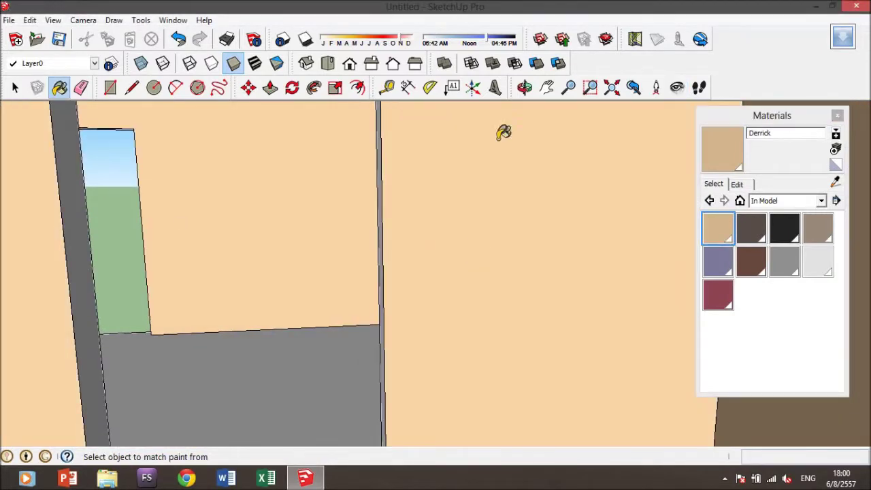
- Paint the white left wall beige and the thin wall strip grey with Derrick_Sweater
click(676, 87)
mouse_move(597, 206)
mouse_down()
mouse_move(248, 229)
mouse_move(591, 101)
mouse_up()
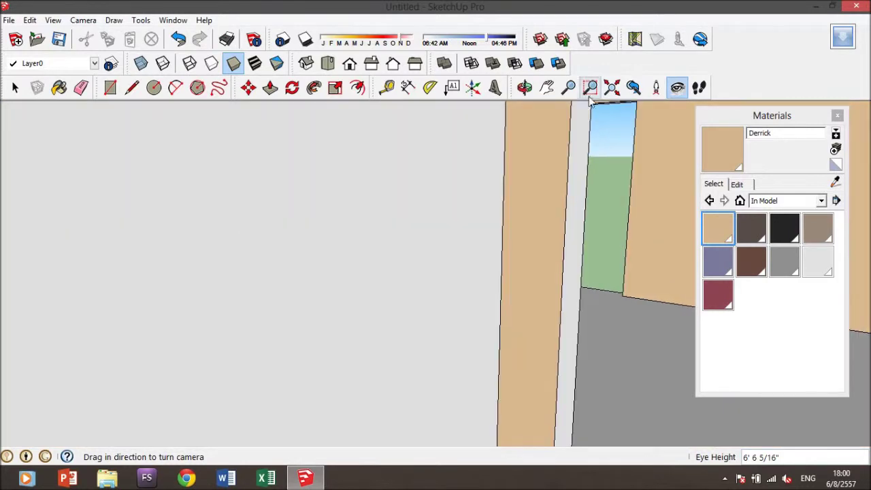
click(722, 238)
click(451, 224)
click(796, 264)
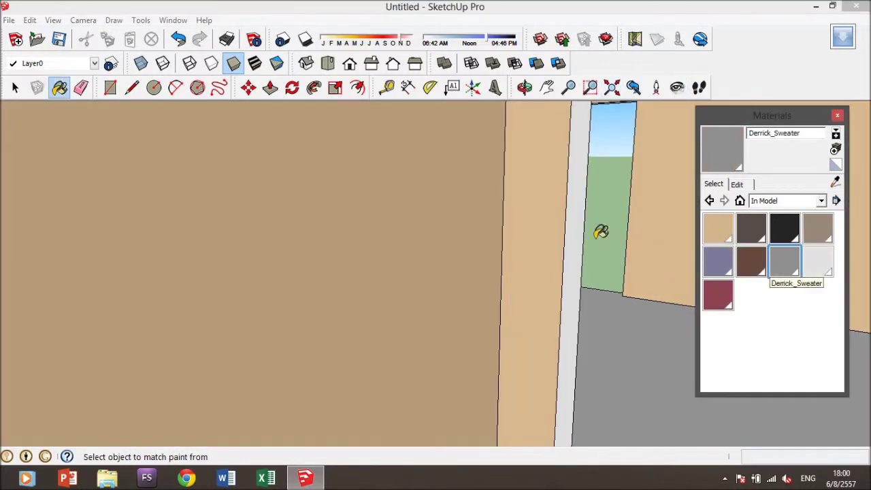
click(579, 235)
- Paint the right strip of the door frame grey, then begin a new material
click(677, 88)
mouse_move(626, 246)
mouse_down()
mouse_move(579, 192)
mouse_move(599, 163)
mouse_move(632, 174)
mouse_up()
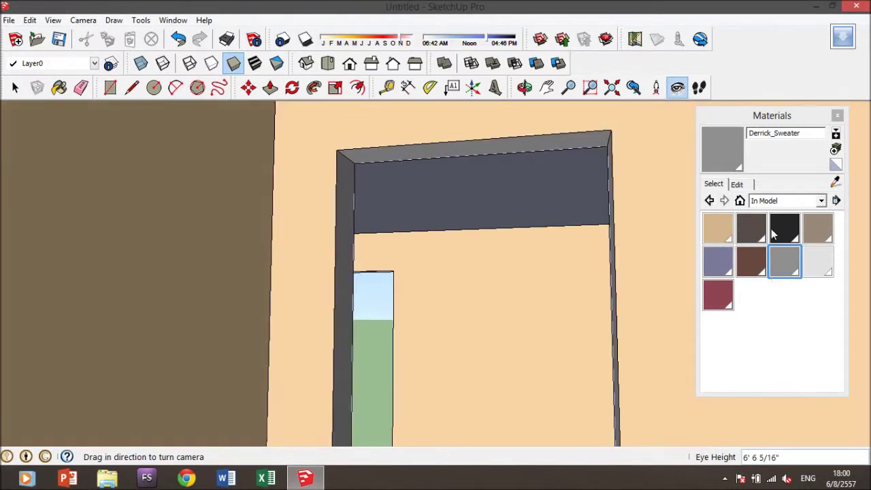
key(b)
click(614, 162)
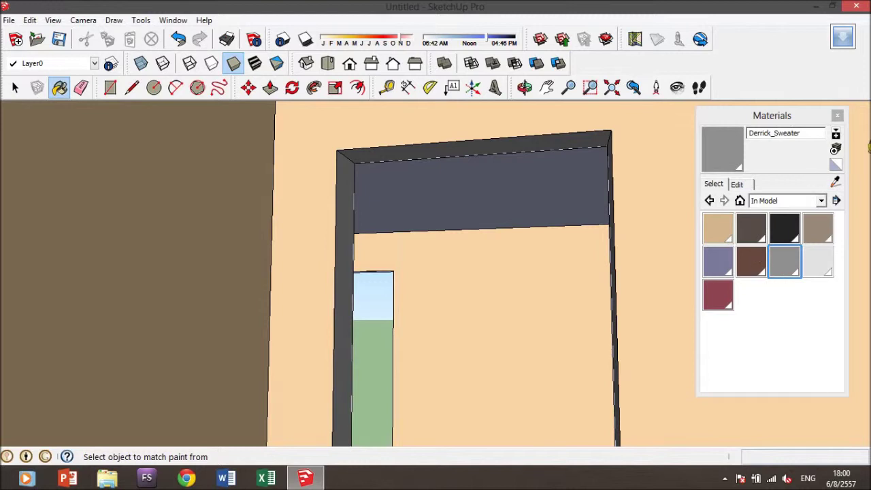
click(836, 148)
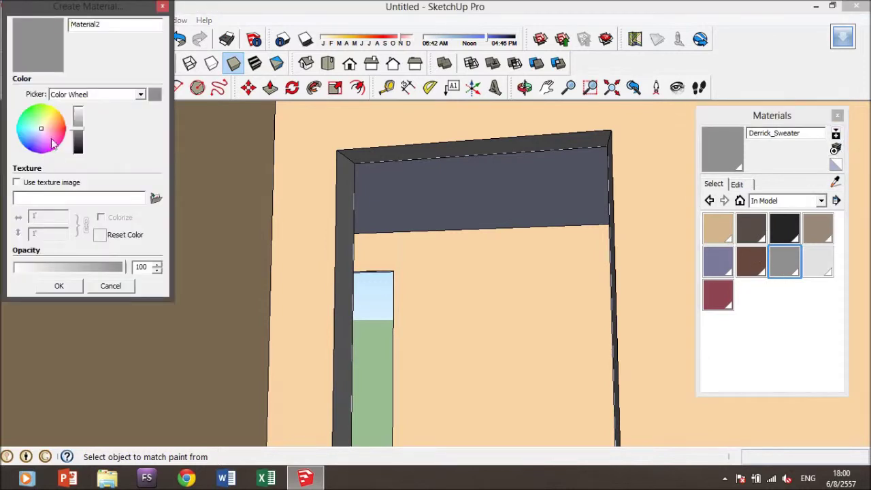
- Make a green Material2 and paint the header above the doorway and the ceiling with it
mouse_move(39, 131)
mouse_down()
mouse_move(38, 116)
mouse_move(79, 124)
mouse_up()
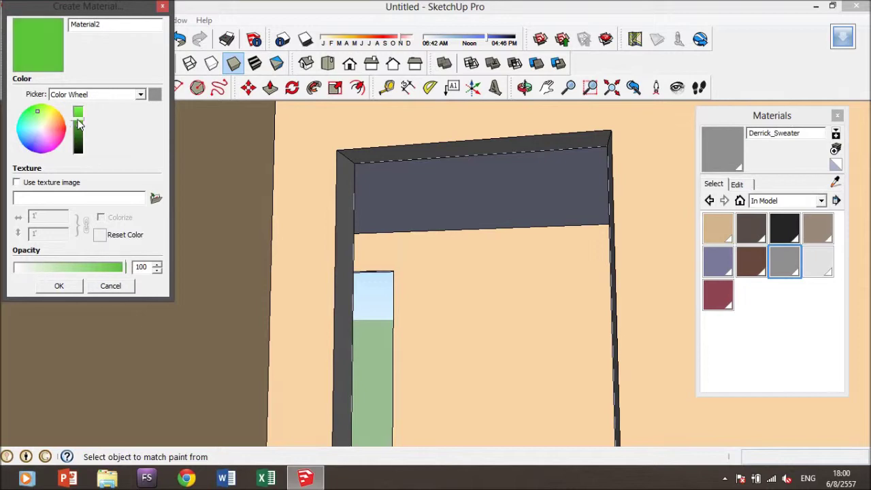
click(79, 281)
click(476, 219)
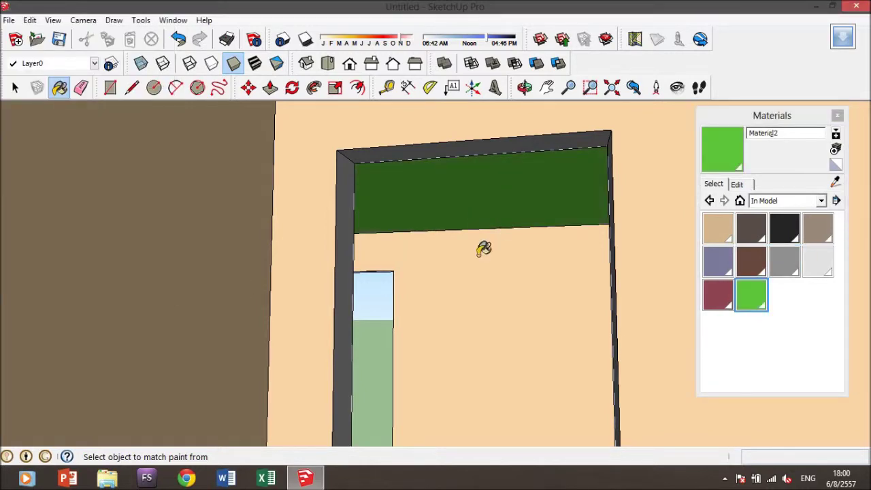
click(676, 87)
drag(622, 111, 671, 159)
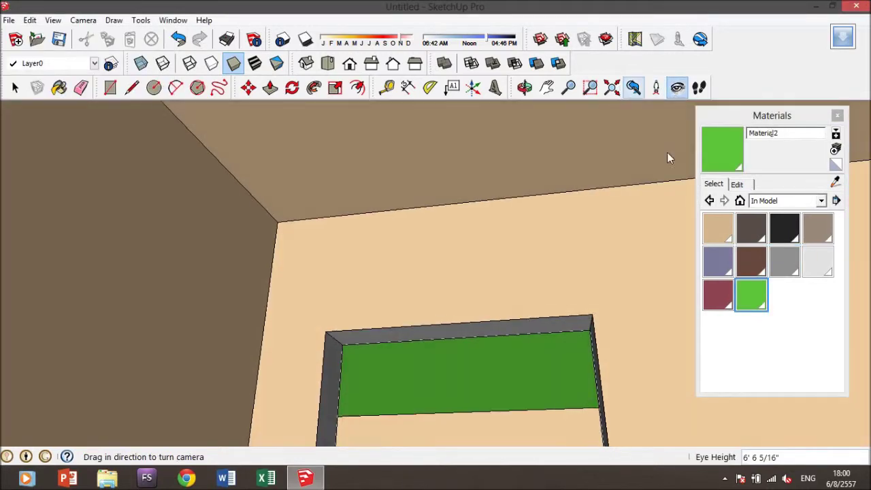
click(751, 294)
click(505, 143)
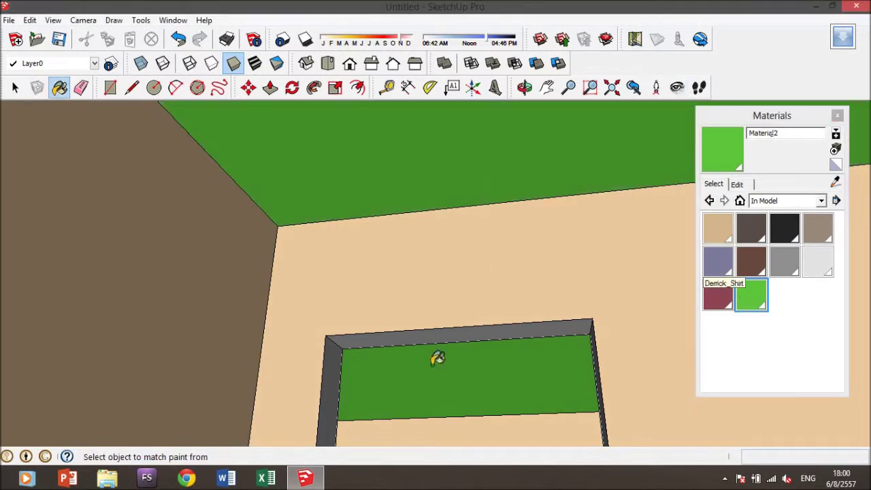
scroll(534, 240, up, 1)
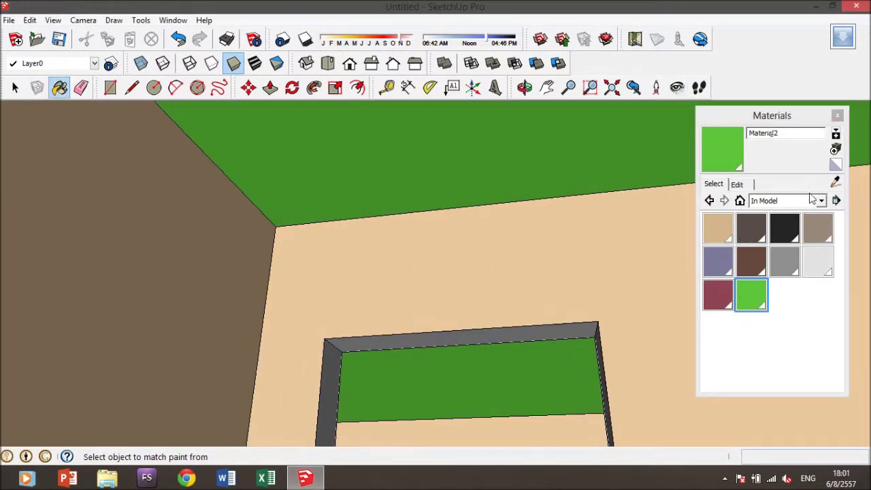
- Zoom out to the whole house and orbit to an elevated corner view
click(616, 93)
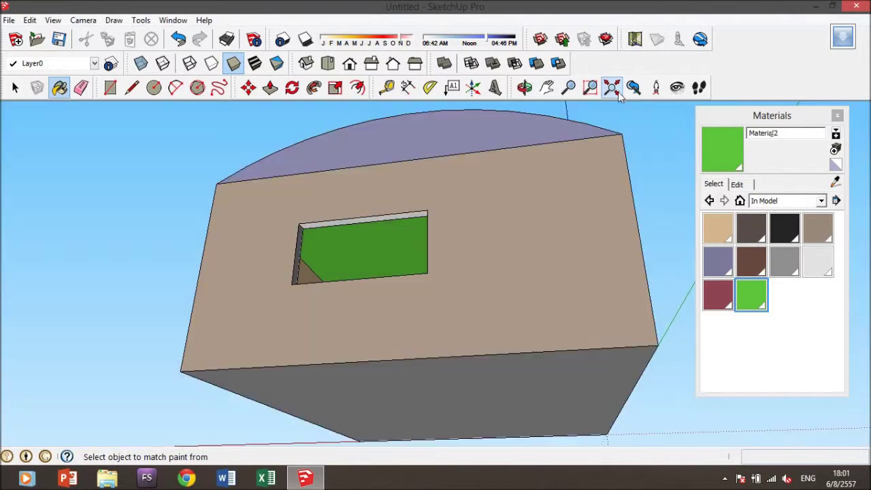
middle_drag(616, 95, 621, 119)
mouse_move(621, 119)
mouse_down()
mouse_move(383, 298)
mouse_move(544, 159)
mouse_up()
key(b)
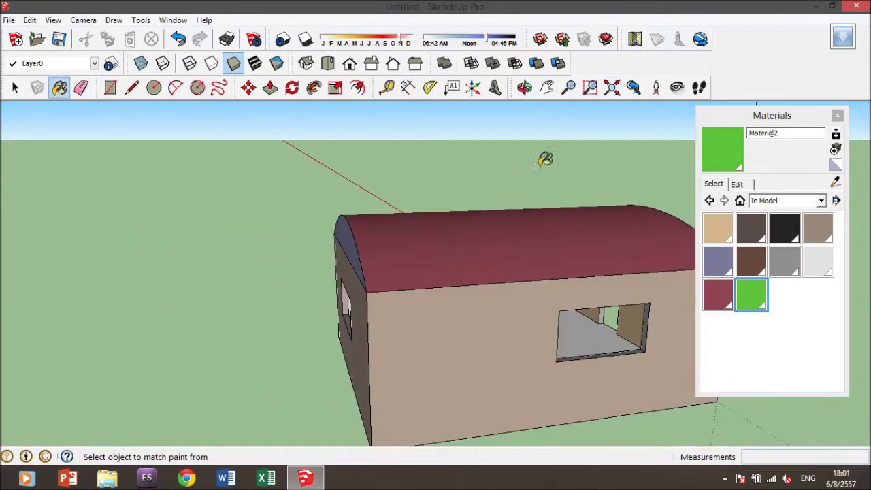
mouse_move(534, 95)
shift+middle_down()
mouse_move(599, 193)
mouse_move(489, 245)
mouse_move(326, 241)
mouse_move(466, 286)
mouse_move(545, 344)
mouse_move(577, 345)
mouse_move(575, 298)
mouse_move(376, 207)
mouse_move(488, 223)
mouse_move(288, 227)
mouse_move(195, 243)
mouse_move(383, 253)
mouse_move(423, 265)
shift+middle_up()
- Move in through the door to stand inside facing the window wall, then open 3D Warehouse
scroll(311, 272, up, 3)
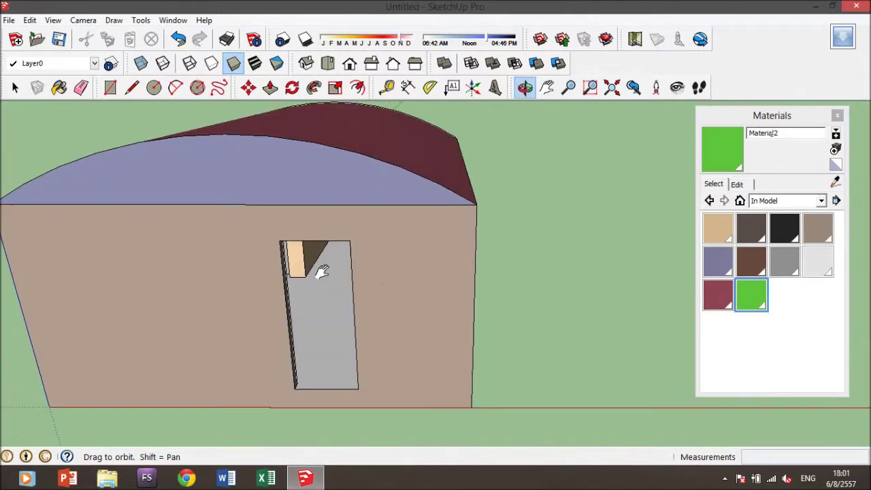
scroll(277, 268, up, 5)
shift+middle_drag(278, 268, 425, 262)
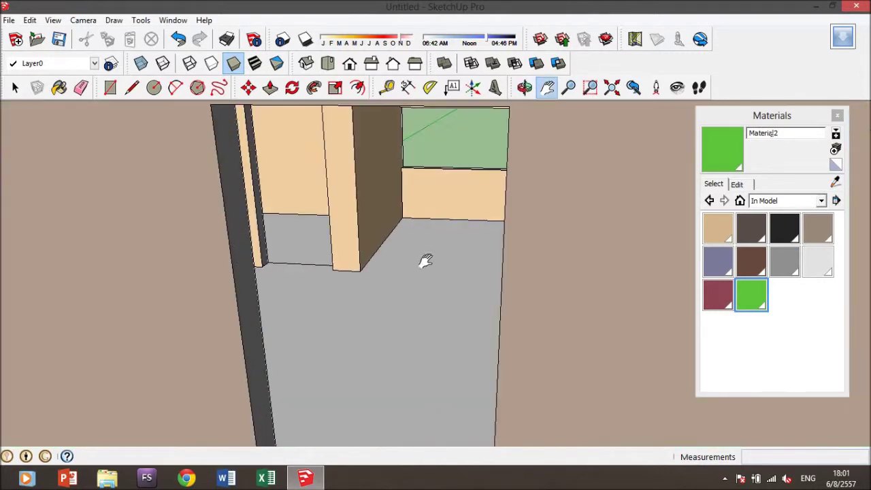
click(656, 88)
click(412, 360)
mouse_move(431, 351)
mouse_down()
mouse_move(451, 351)
mouse_move(529, 249)
mouse_up()
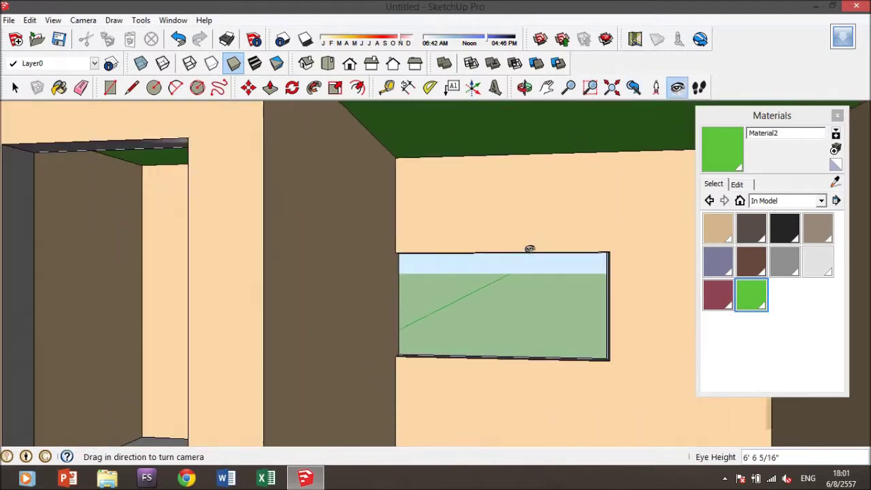
mouse_move(522, 247)
middle_down()
mouse_move(552, 315)
mouse_move(559, 286)
mouse_move(548, 342)
middle_up()
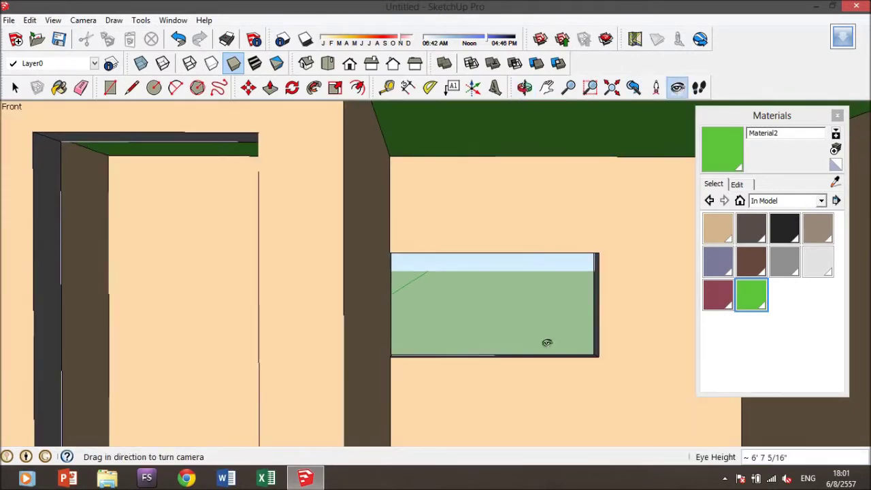
mouse_move(542, 265)
mouse_down()
mouse_move(534, 447)
mouse_move(540, 247)
mouse_move(570, 277)
mouse_up()
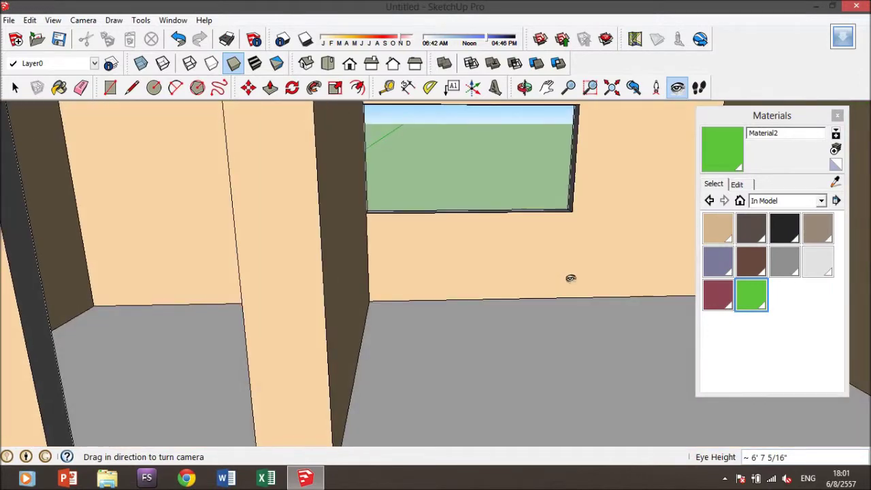
click(540, 41)
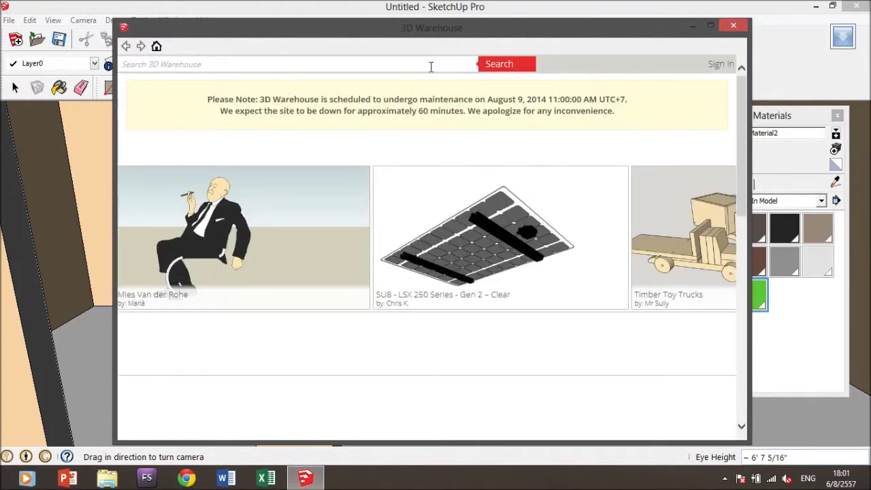
- Search 3D Warehouse for 'sofa' and load the black Herman Miller sofa into the model
text(sofa)
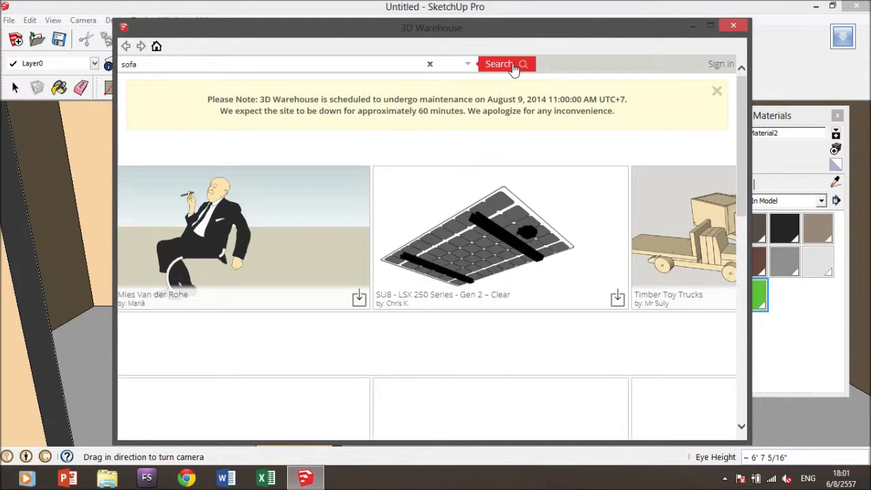
key(Return)
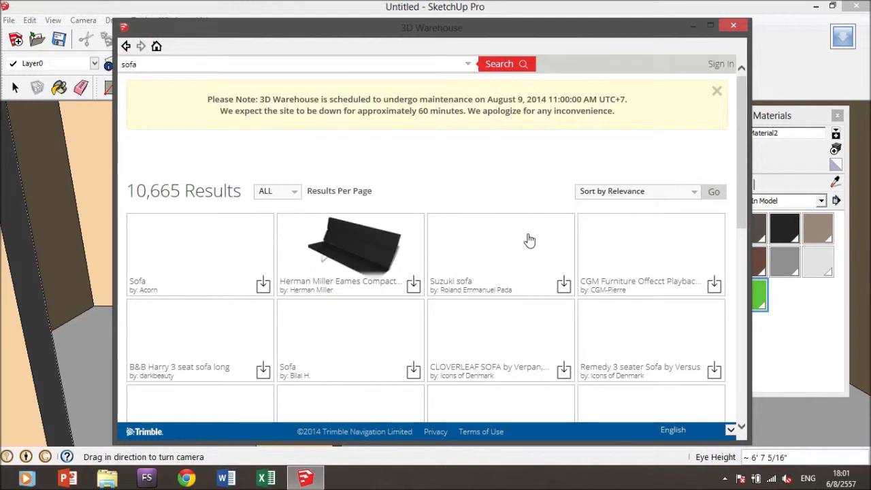
click(413, 287)
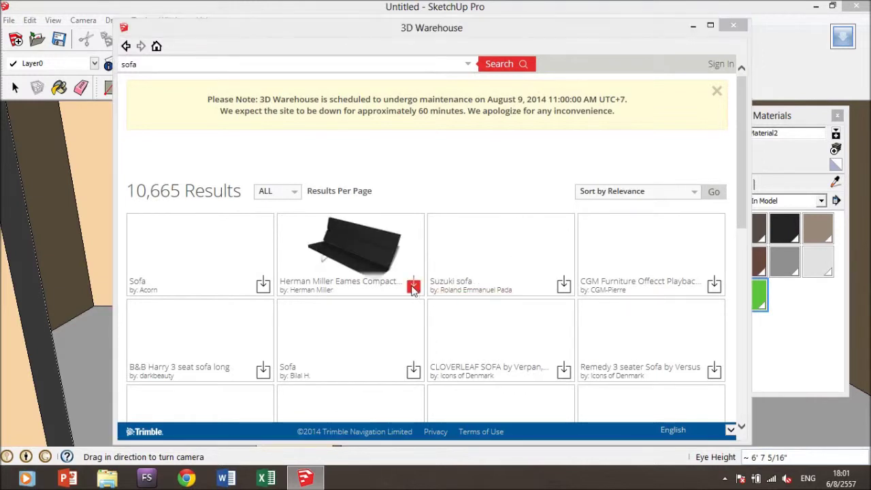
click(384, 266)
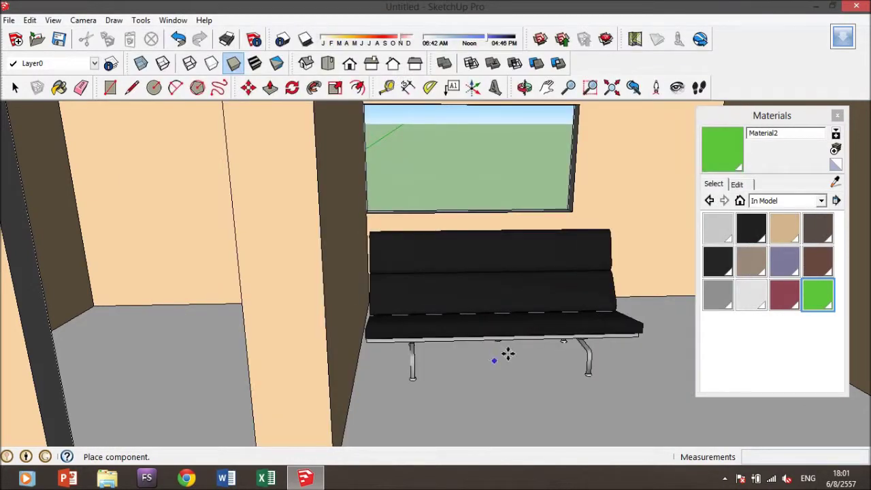
- Set the sofa on the floor beneath the window and reposition it with Move
click(473, 331)
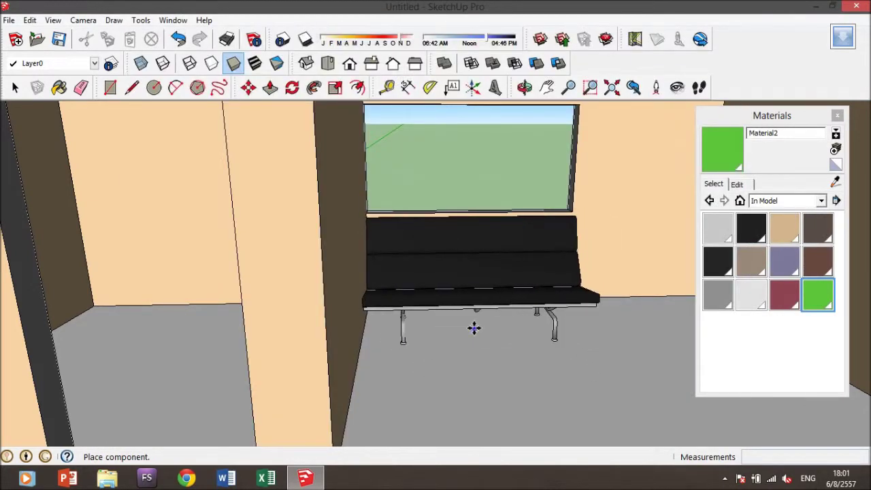
key(m)
mouse_move(604, 303)
middle_down()
mouse_move(474, 283)
mouse_move(510, 265)
mouse_move(414, 278)
middle_up()
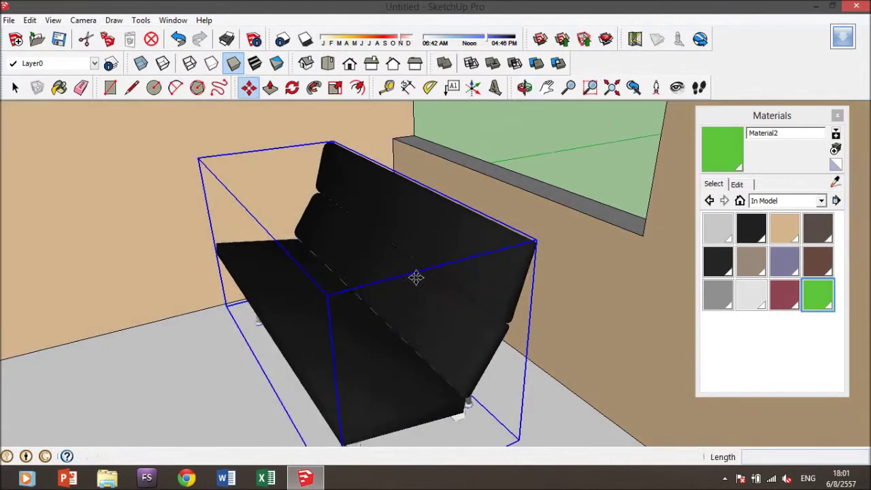
click(327, 202)
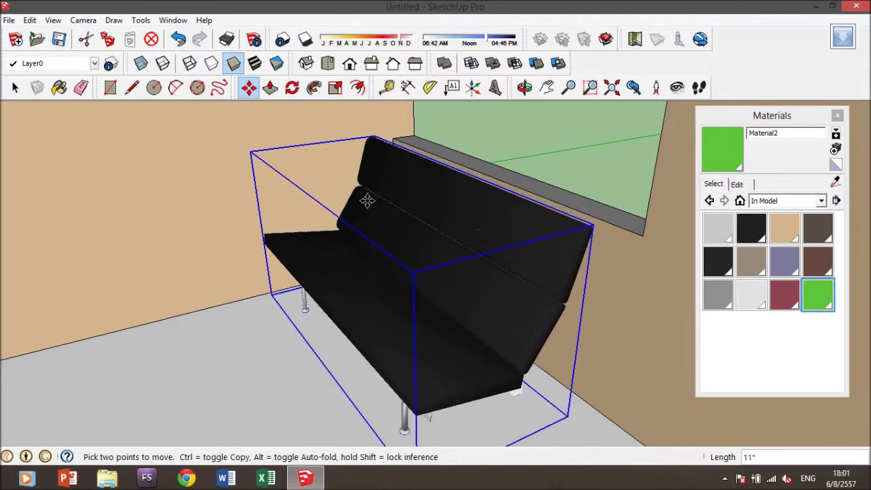
scroll(408, 211, up, 3)
middle_drag(435, 208, 437, 181)
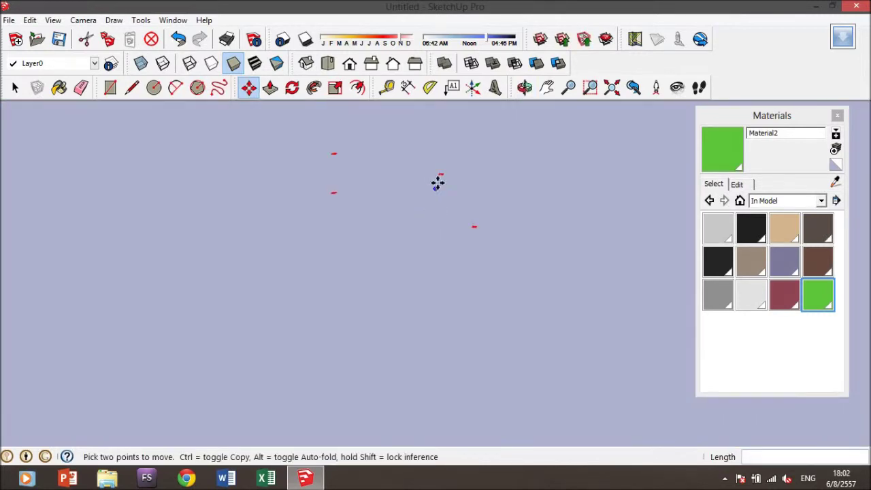
- Pan and orbit around the room to frame the black sofa from the front
click(543, 97)
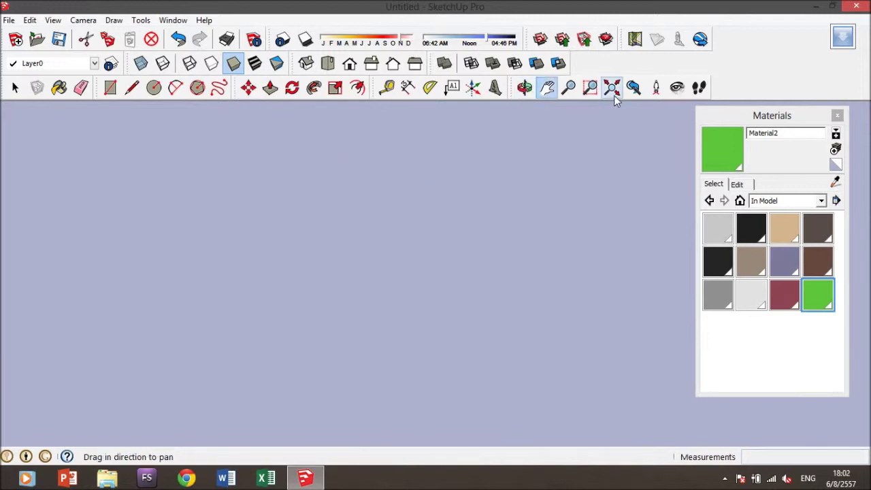
click(657, 95)
click(384, 325)
mouse_move(385, 327)
mouse_down()
mouse_move(507, 175)
mouse_move(474, 222)
mouse_up()
middle_drag(475, 222, 474, 164)
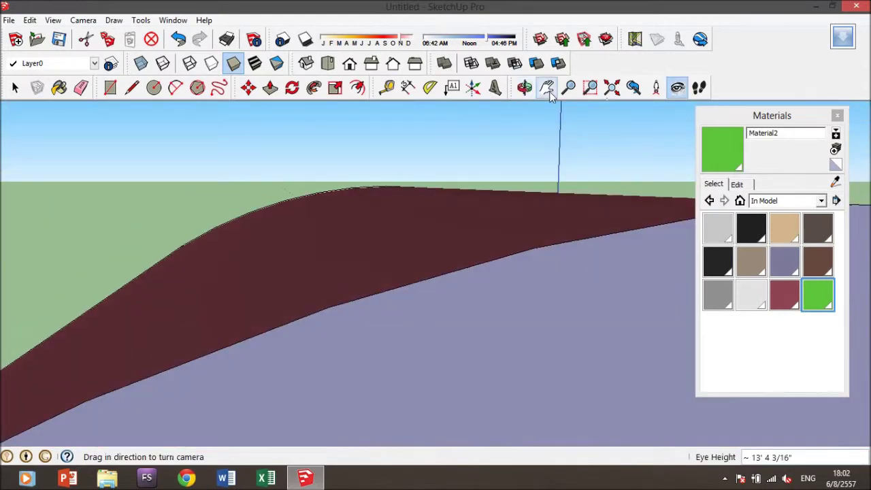
click(550, 95)
mouse_move(502, 151)
mouse_down()
mouse_move(517, 306)
mouse_move(451, 116)
mouse_move(471, 334)
mouse_up()
mouse_move(457, 312)
middle_down()
mouse_move(414, 326)
mouse_move(409, 191)
middle_up()
mouse_move(408, 191)
mouse_down()
mouse_move(292, 170)
mouse_move(354, 296)
mouse_up()
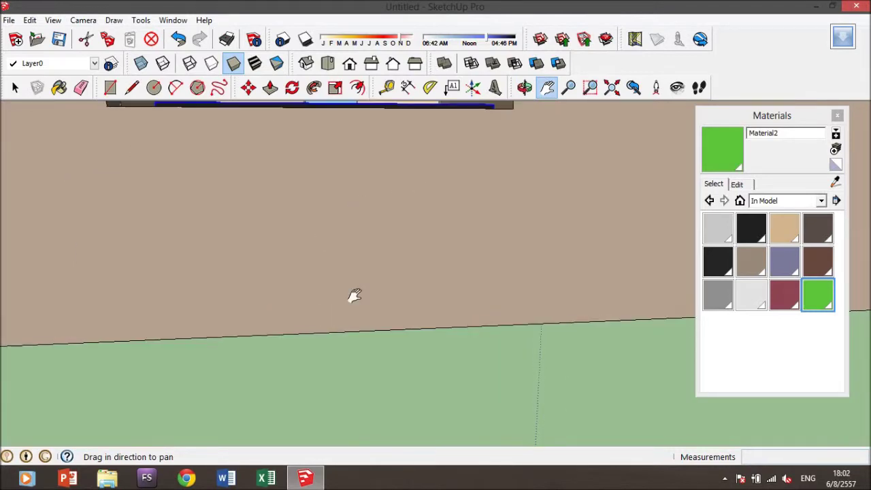
scroll(356, 237, down, 5)
middle_drag(356, 238, 340, 274)
scroll(342, 275, up, 5)
key(o)
mouse_move(342, 274)
mouse_down()
mouse_move(415, 292)
mouse_move(708, 291)
mouse_up()
mouse_move(503, 265)
mouse_down()
mouse_move(667, 263)
mouse_move(501, 272)
mouse_move(513, 147)
mouse_up()
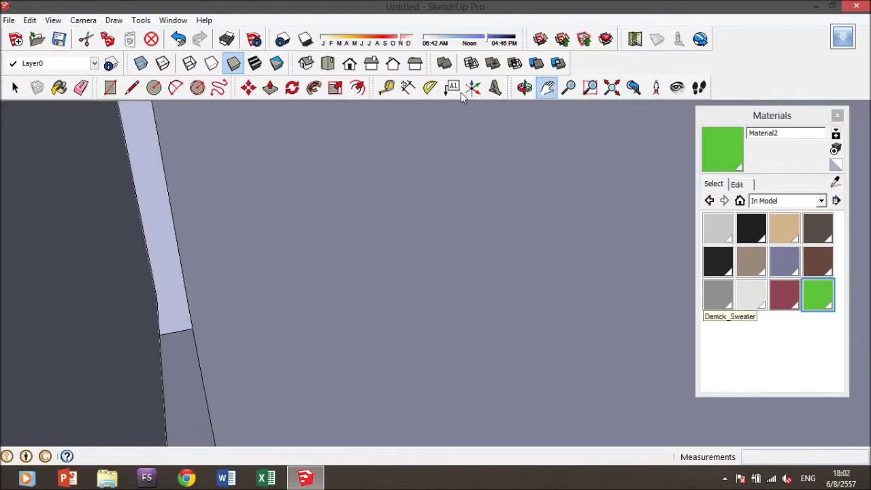
mouse_move(346, 217)
mouse_down()
mouse_move(190, 268)
mouse_move(546, 245)
mouse_up()
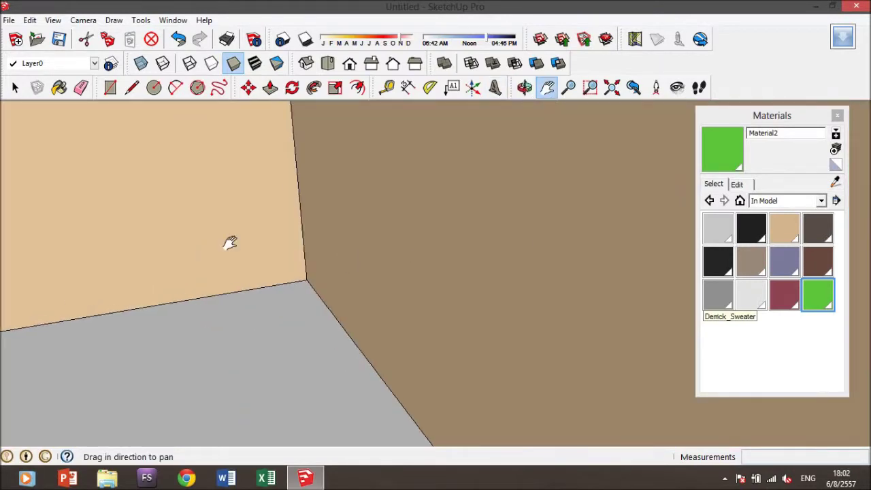
drag(231, 243, 279, 219)
middle_drag(279, 220, 165, 230)
mouse_move(165, 230)
mouse_down()
mouse_move(323, 249)
mouse_move(307, 229)
mouse_move(279, 257)
mouse_move(293, 247)
mouse_move(298, 202)
mouse_move(283, 224)
mouse_move(302, 106)
mouse_up()
- Rotate the sofa about a point on its seat to face into the room, then reopen 3D Warehouse
key(o)
key(h)
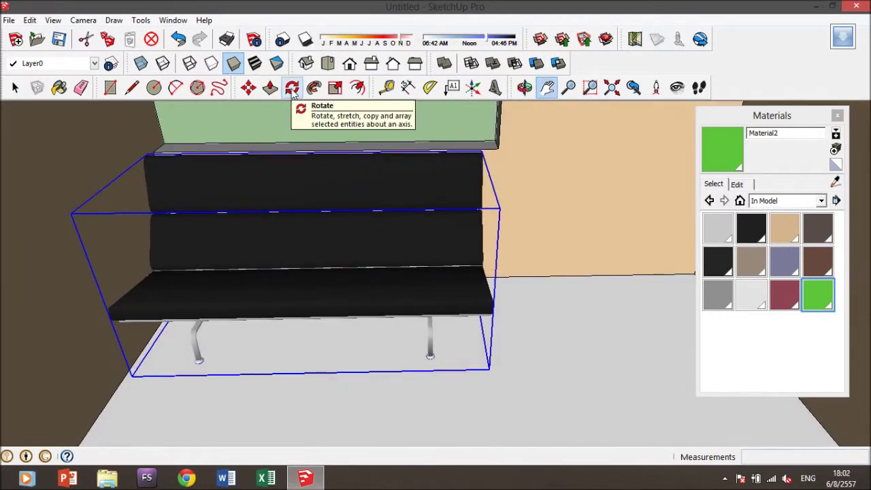
click(292, 89)
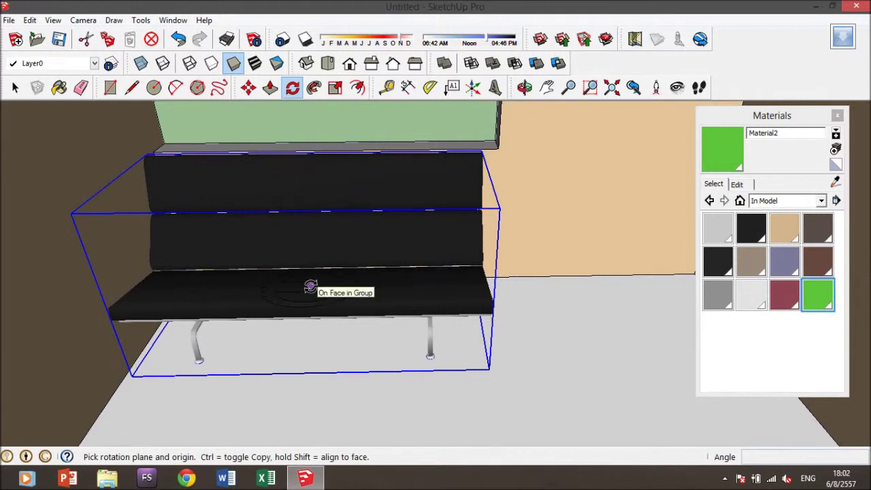
click(310, 286)
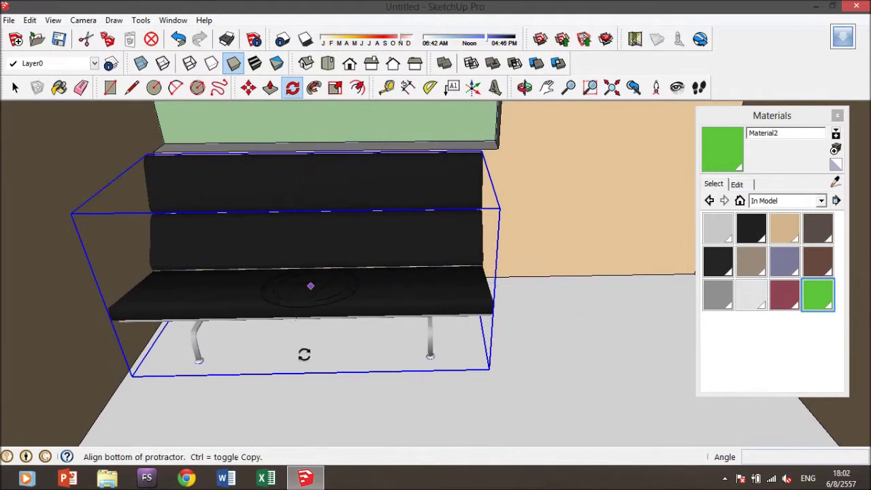
click(620, 343)
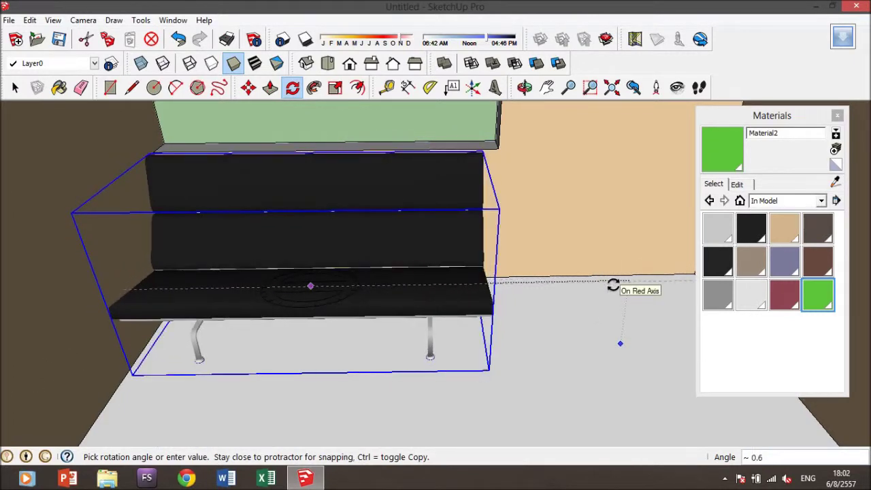
click(583, 312)
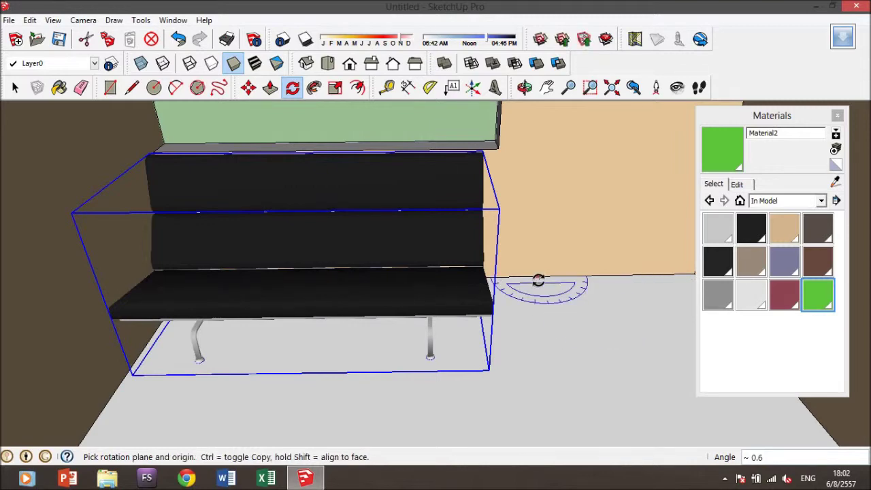
scroll(574, 181, down, 2)
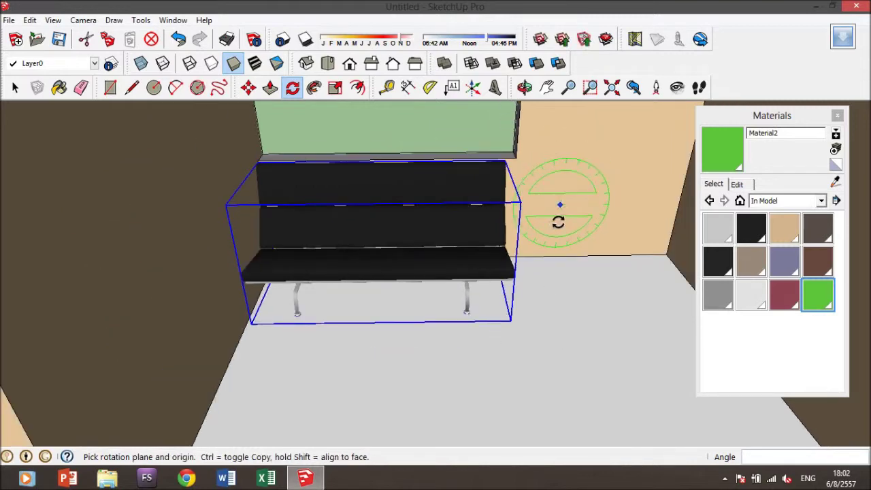
click(540, 39)
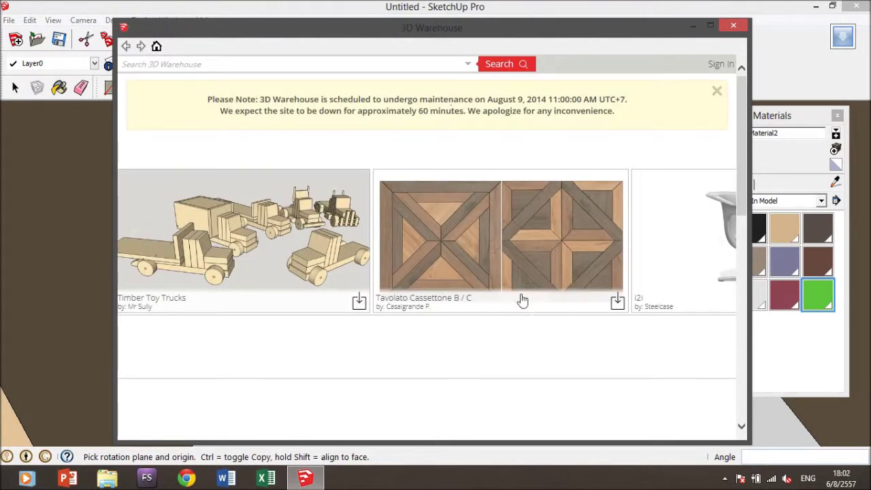
- Browse the 3D Warehouse Featured Models and famous building carousels
click(716, 239)
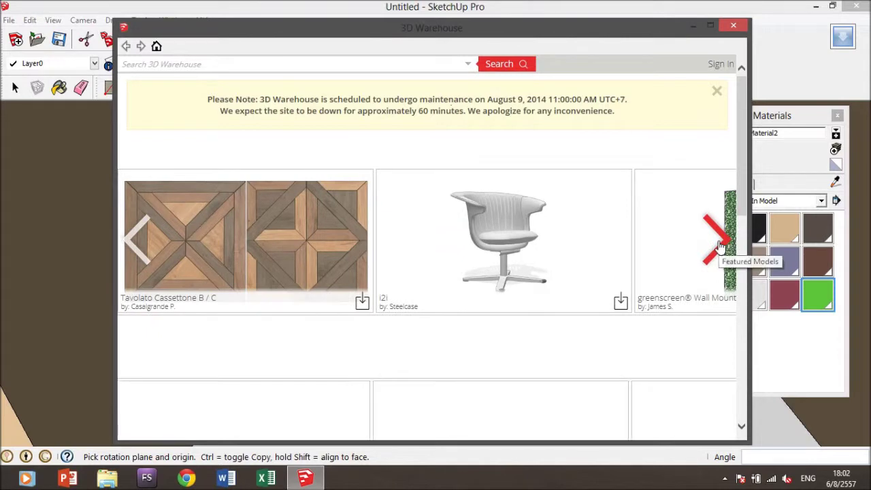
click(715, 240)
click(715, 239)
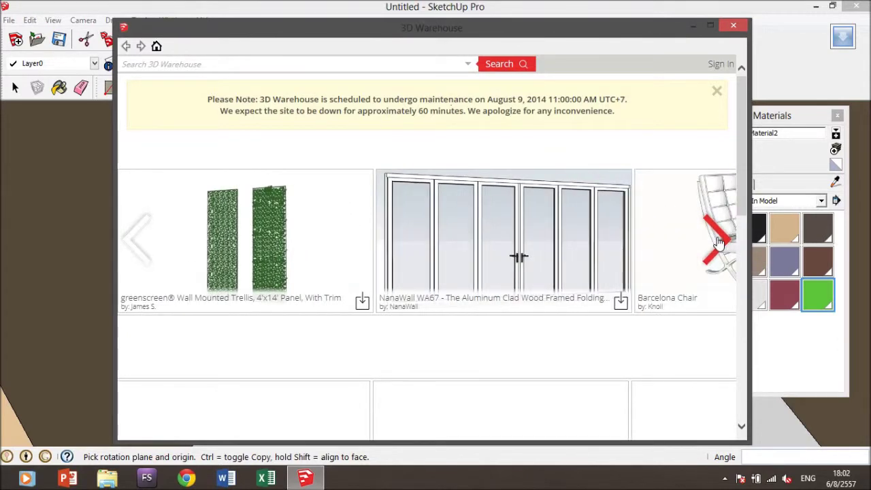
click(716, 239)
click(716, 239)
click(716, 240)
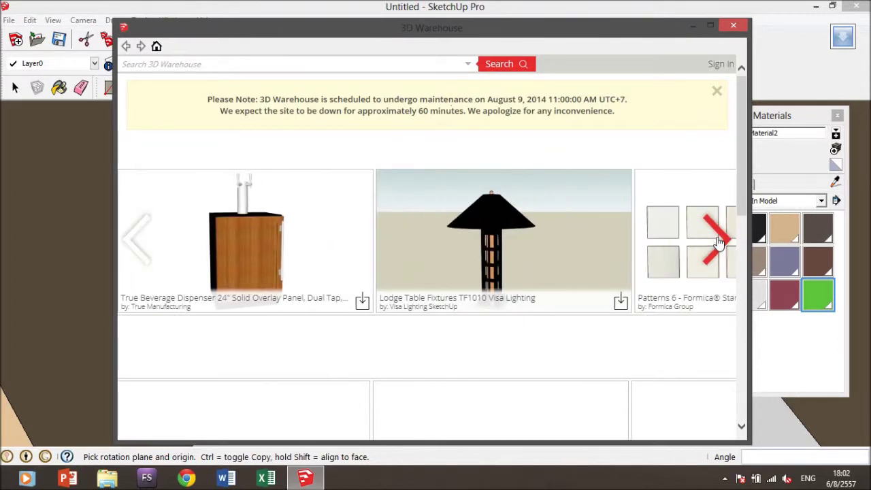
click(716, 239)
click(716, 240)
click(716, 240)
click(716, 239)
click(715, 240)
click(716, 239)
click(716, 240)
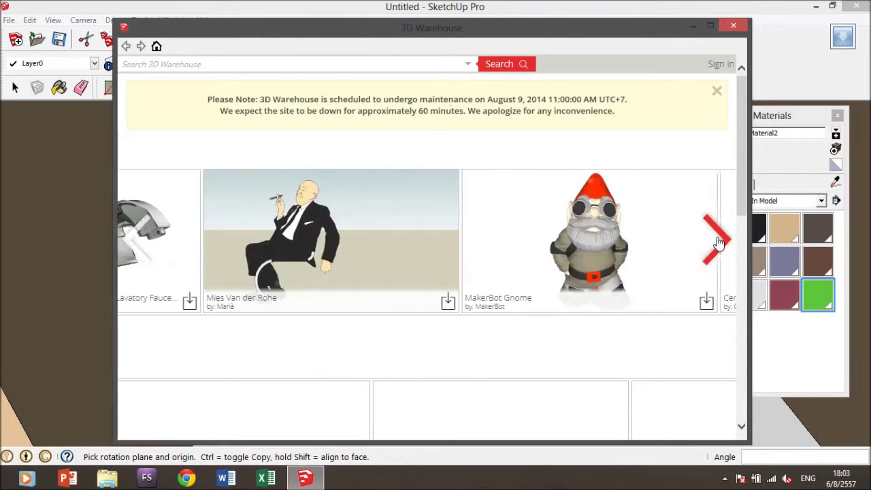
click(718, 240)
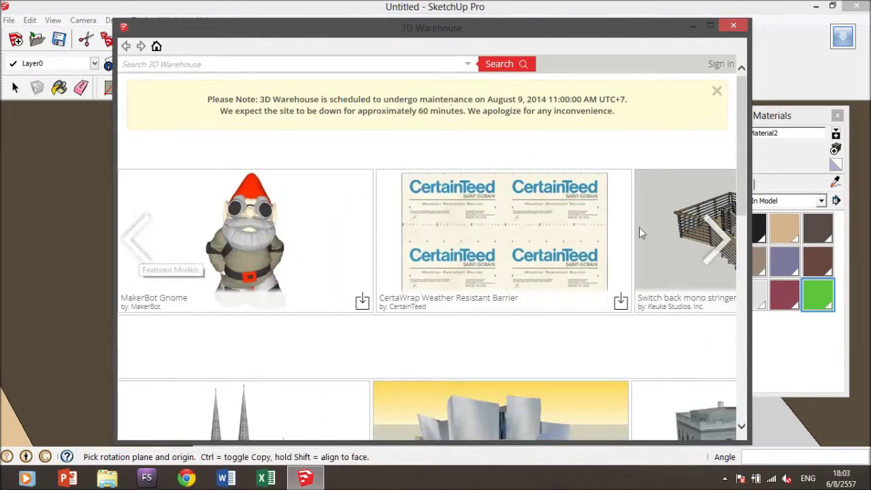
click(710, 242)
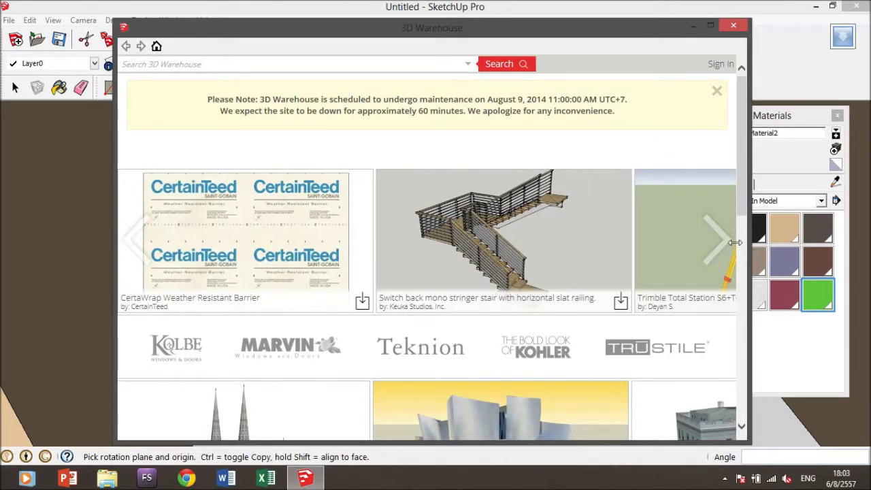
click(716, 245)
click(716, 246)
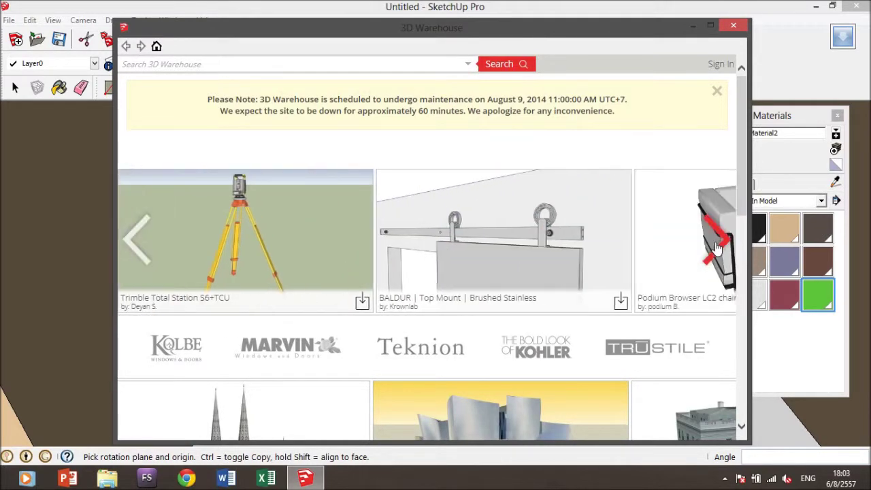
click(716, 246)
click(715, 246)
click(715, 247)
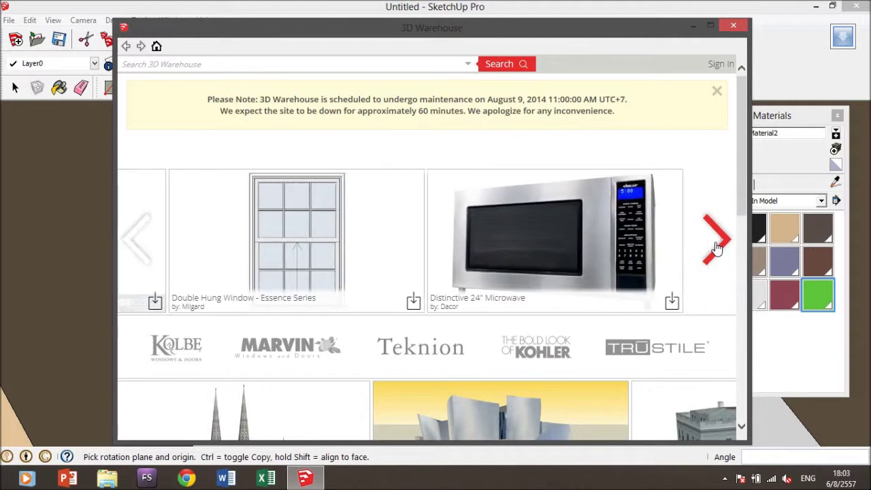
click(715, 247)
click(715, 247)
scroll(639, 287, down, 3)
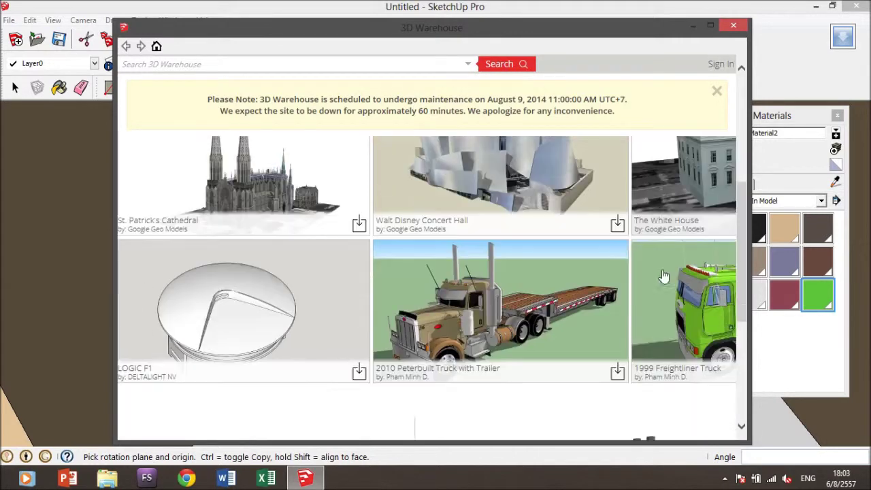
scroll(632, 278, down, 1)
scroll(617, 260, down, 2)
scroll(617, 260, up, 4)
scroll(578, 251, up, 2)
scroll(715, 251, down, 2)
click(715, 252)
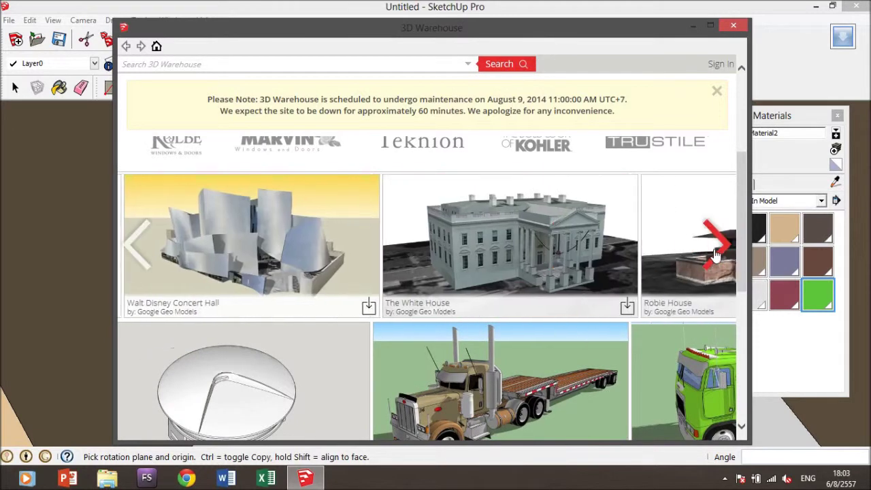
click(715, 251)
click(714, 252)
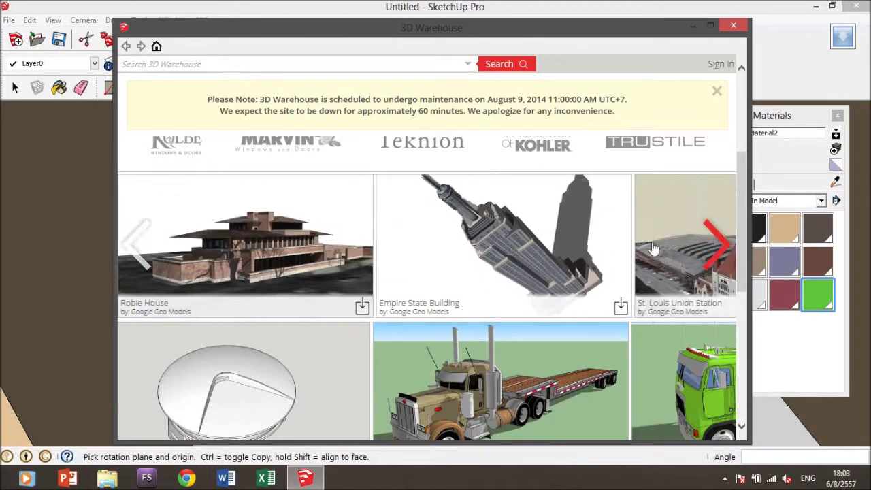
scroll(413, 179, up, 3)
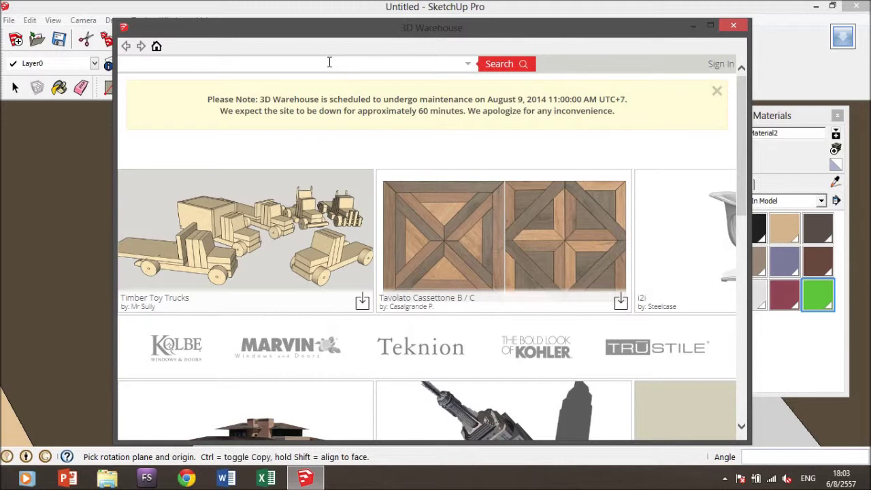
text(bed)
- Search 3D Warehouse for 'bed' and load the Yellow Twin Bed into the model
click(502, 66)
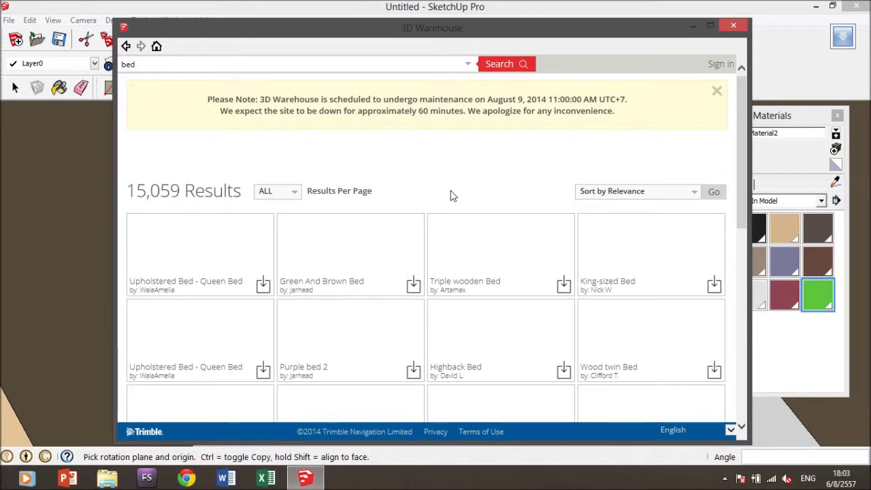
scroll(454, 221, down, 1)
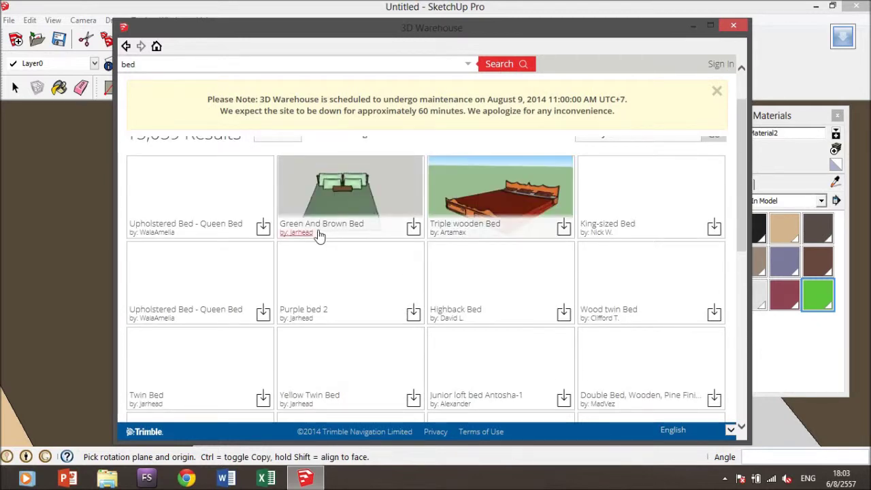
scroll(339, 246, down, 1)
scroll(359, 250, down, 1)
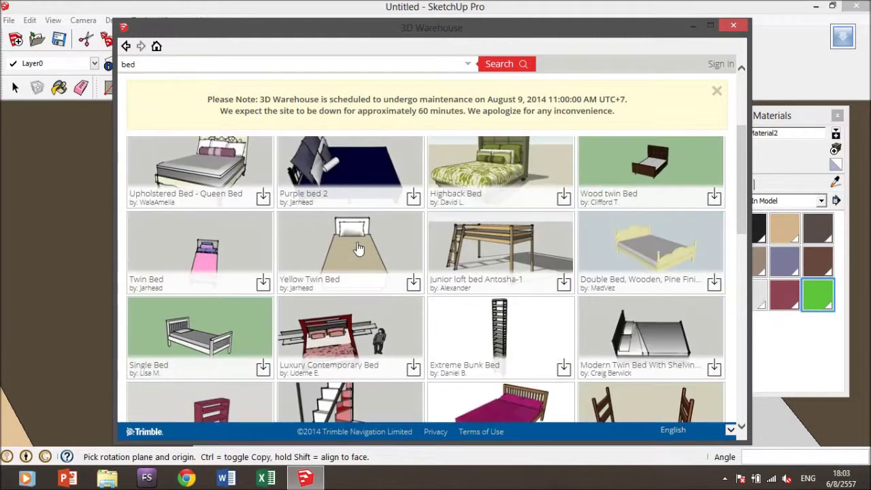
scroll(402, 226, down, 1)
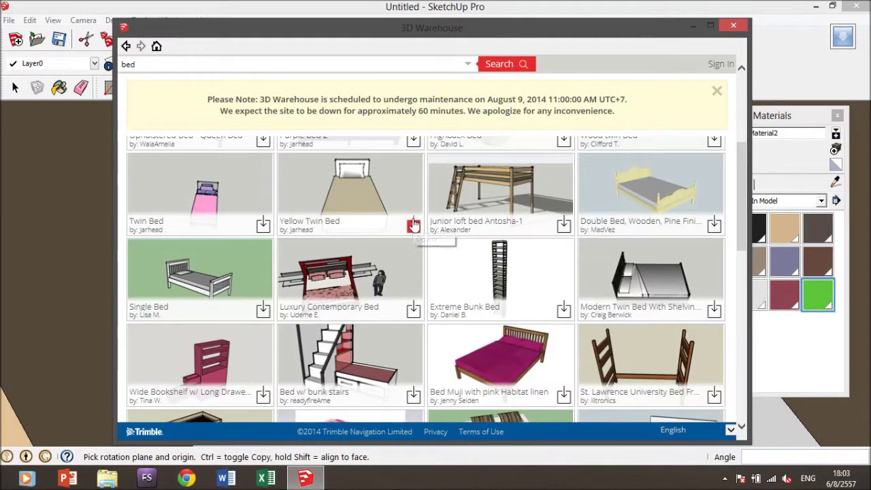
click(413, 225)
click(385, 265)
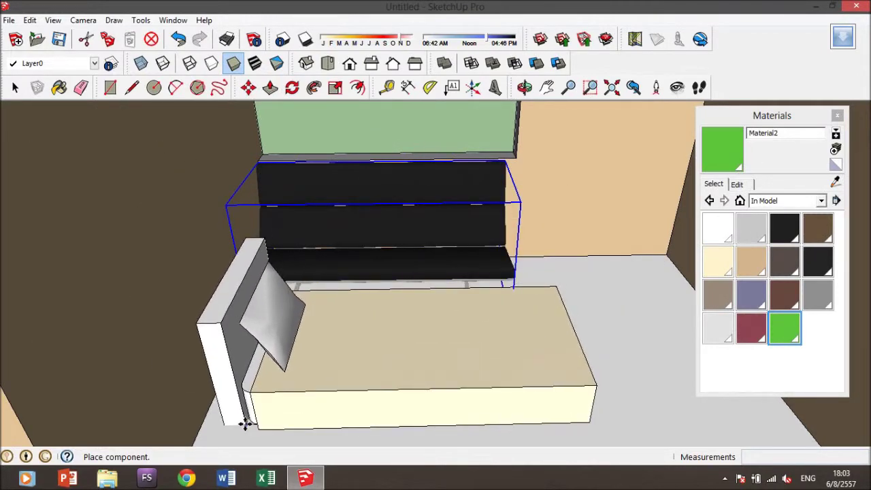
- Place the bed in front of the sofa, then move it against the left wall
click(245, 425)
click(546, 87)
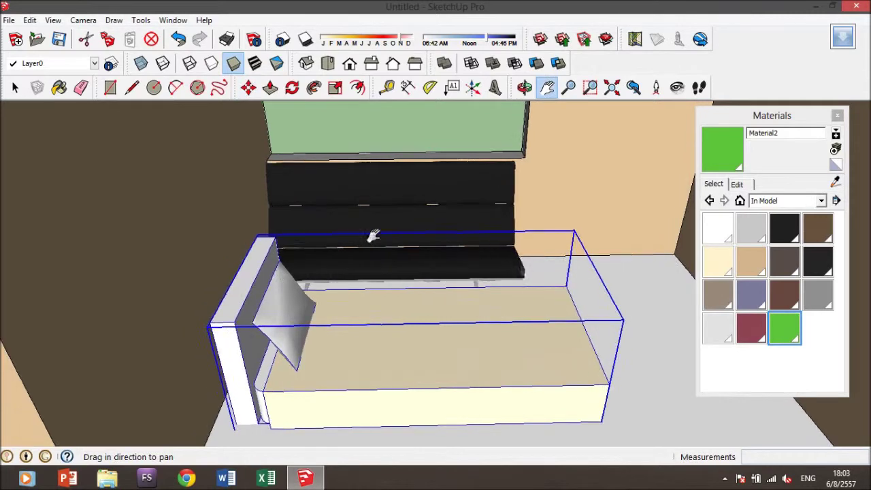
drag(375, 235, 442, 207)
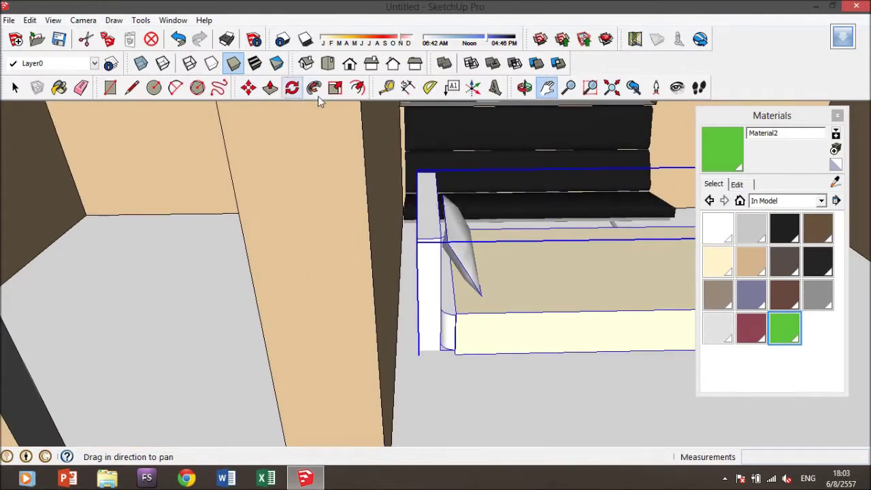
click(247, 87)
click(538, 237)
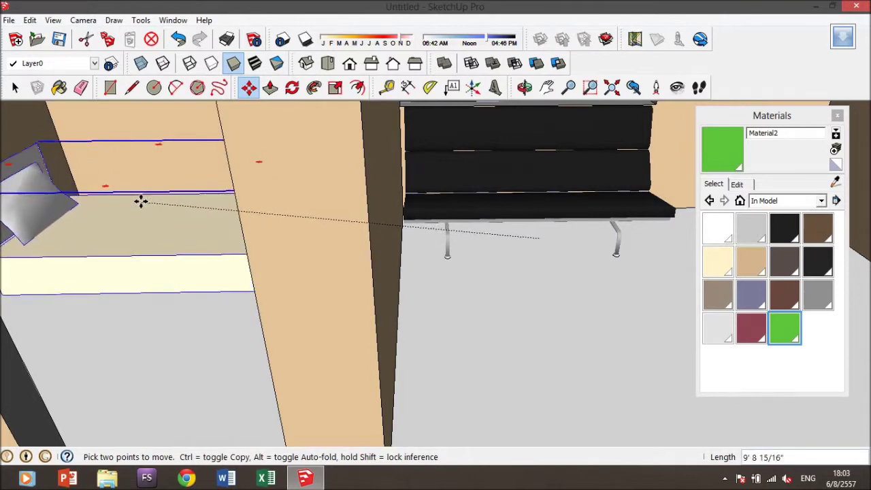
click(72, 243)
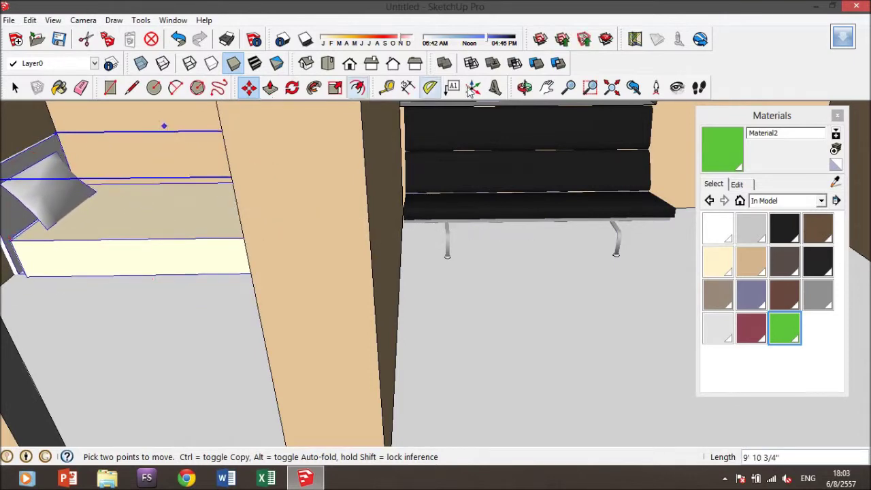
- Pan and orbit for a closer look at the bed and adjust its position
click(547, 89)
drag(321, 224, 369, 233)
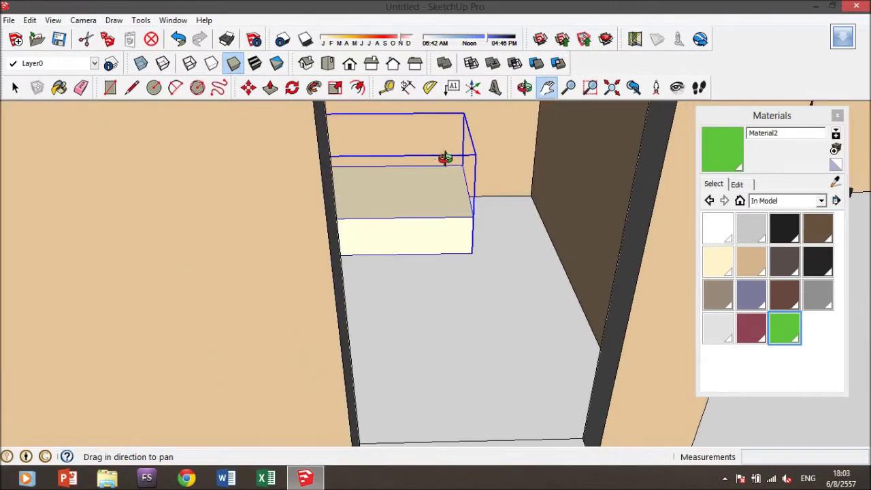
key(o)
middle_drag(396, 163, 351, 139)
mouse_move(297, 168)
middle_down()
mouse_move(361, 248)
mouse_move(304, 185)
middle_up()
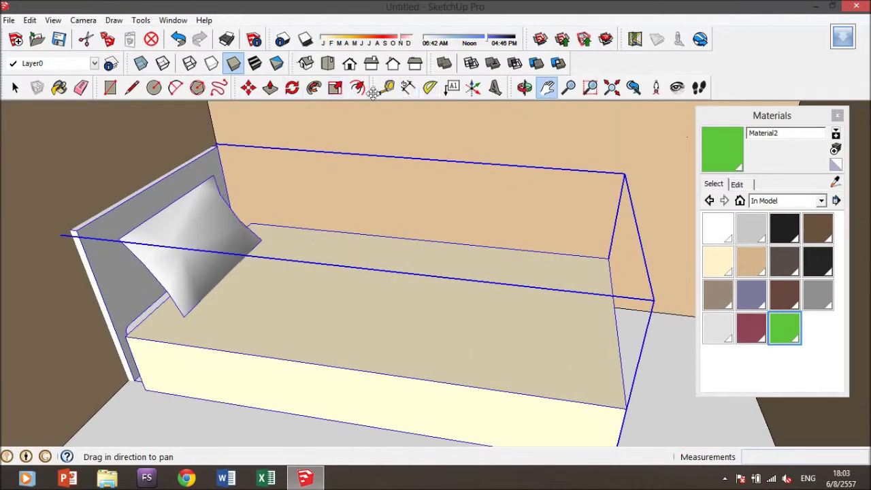
click(248, 87)
click(305, 196)
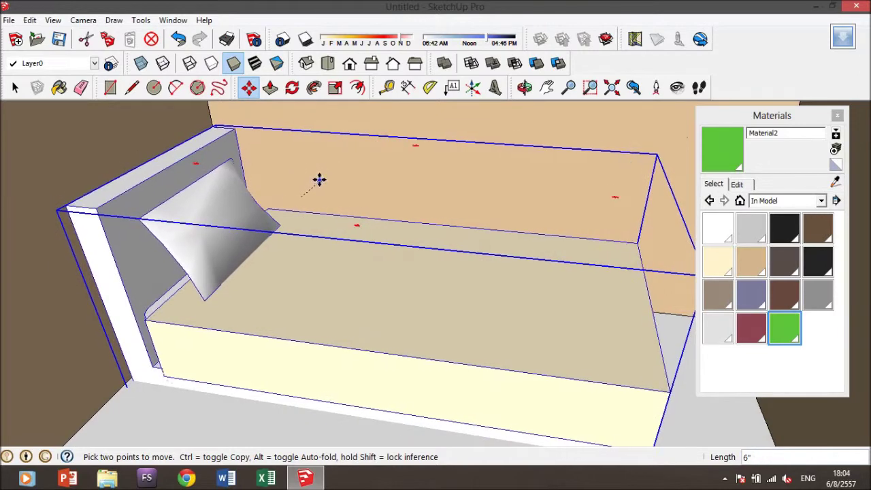
- Orbit around the bed and bring up the 3D Warehouse browser again
mouse_move(467, 218)
middle_down()
mouse_move(493, 200)
mouse_move(494, 175)
middle_up()
scroll(494, 175, up, 5)
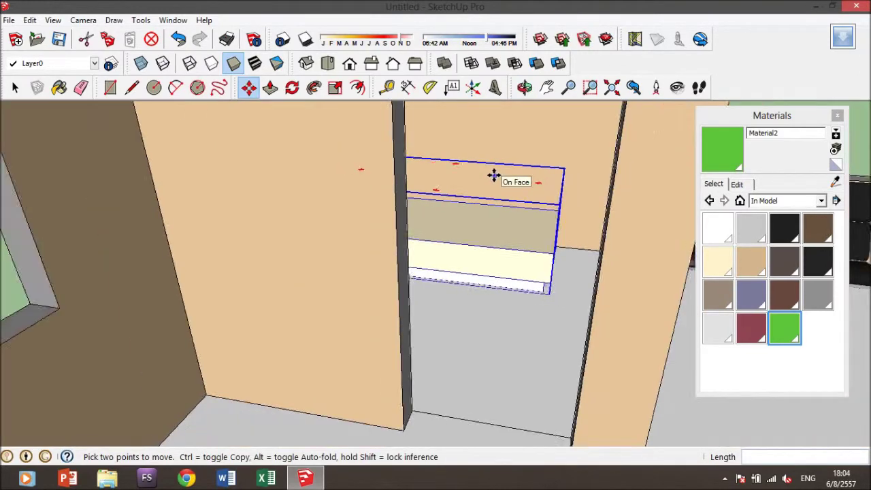
middle_drag(606, 218, 591, 208)
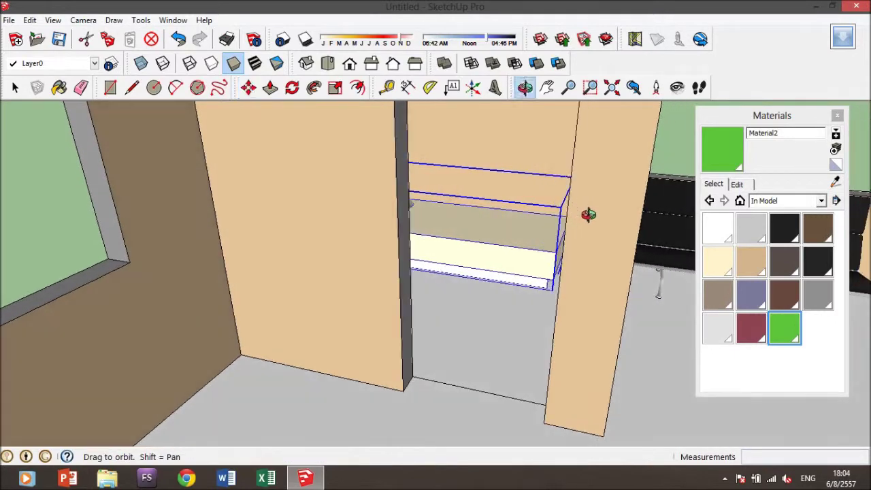
click(540, 39)
text(oled)
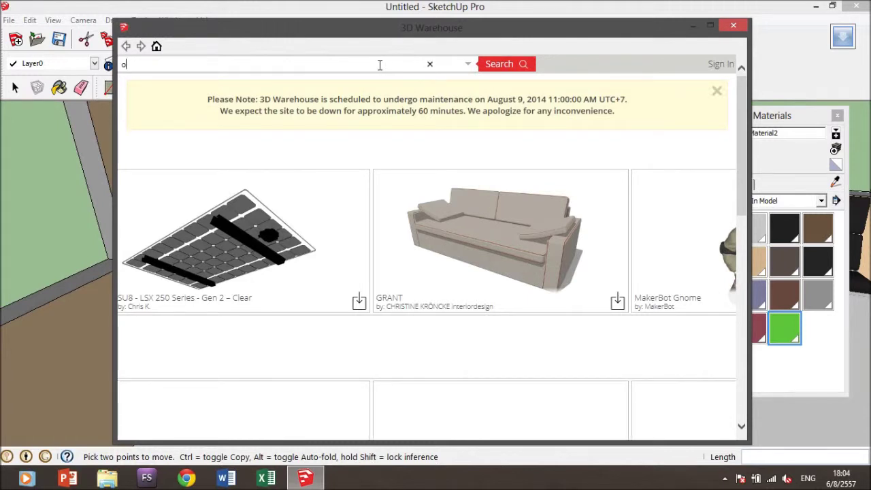
- Search 'oled' and load the TV Sony LED/OLED Slim 84" 4k into the model
click(496, 63)
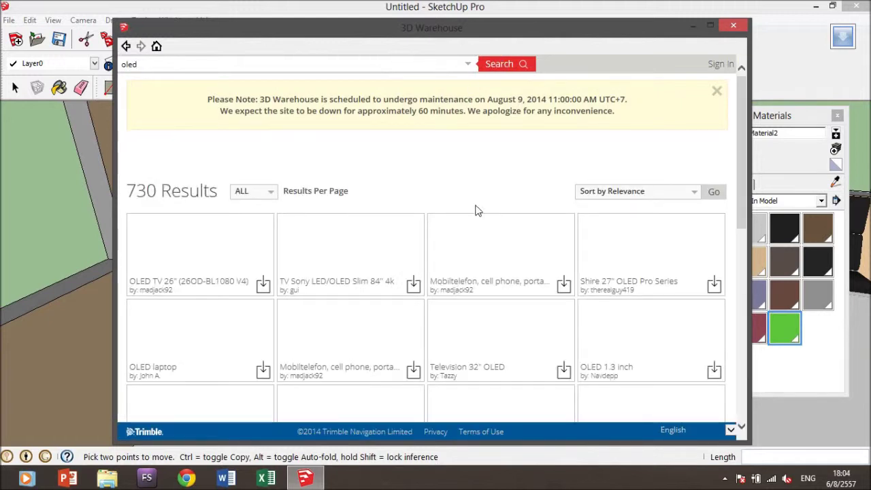
scroll(449, 211, down, 1)
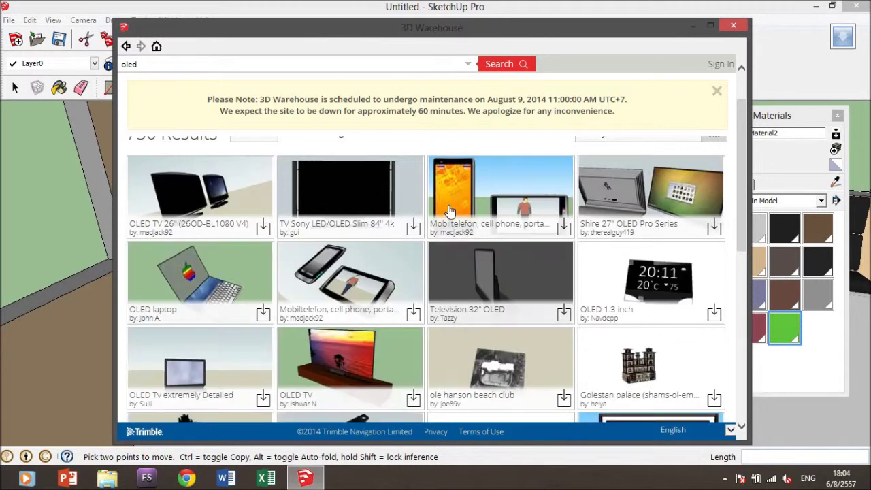
scroll(449, 211, down, 1)
scroll(449, 211, down, 1)
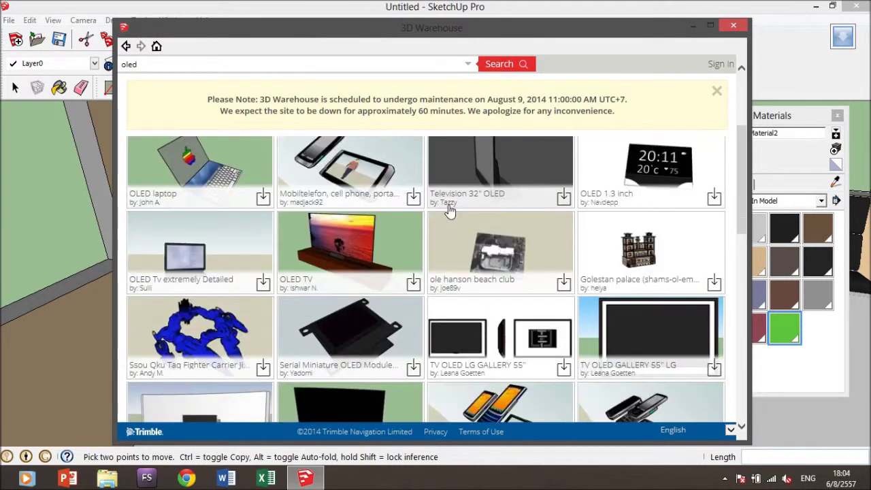
scroll(448, 211, down, 3)
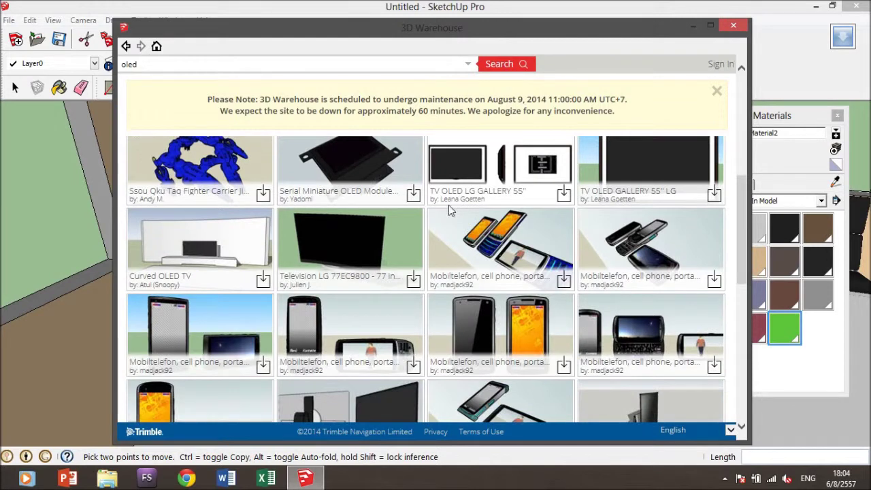
scroll(449, 214, down, 1)
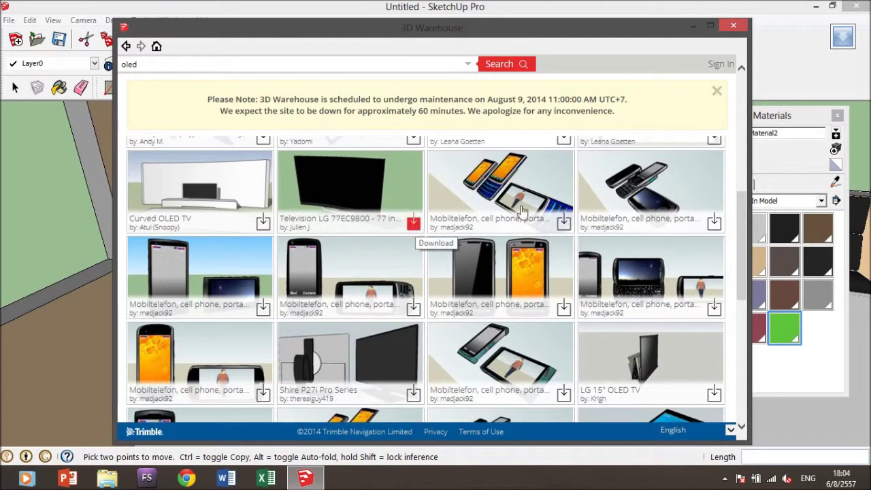
scroll(531, 214, down, 3)
scroll(624, 207, down, 4)
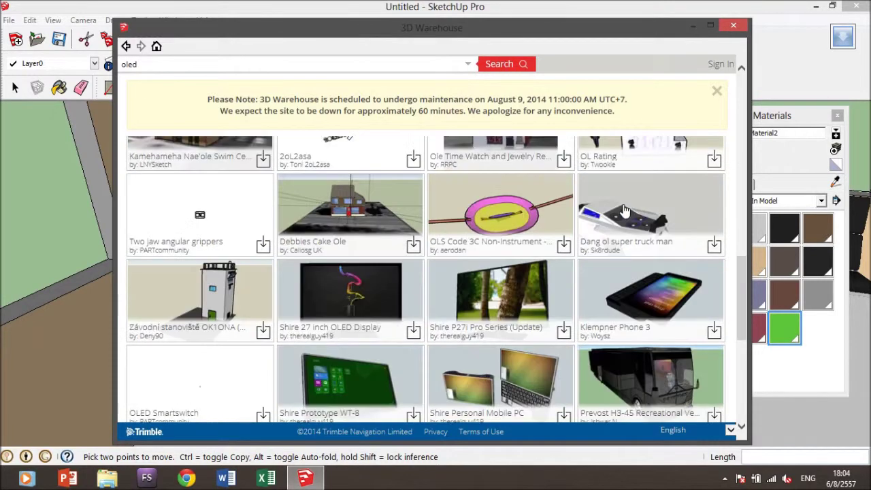
scroll(624, 209, down, 1)
scroll(625, 208, down, 1)
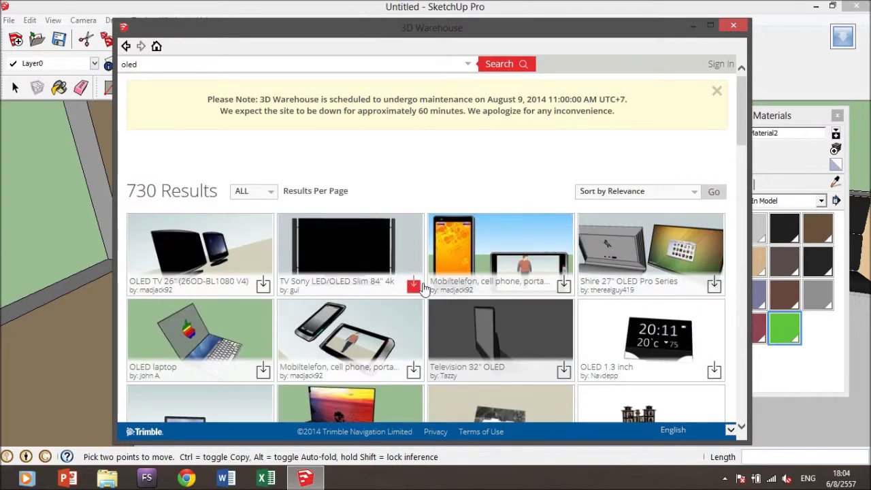
click(422, 288)
click(385, 264)
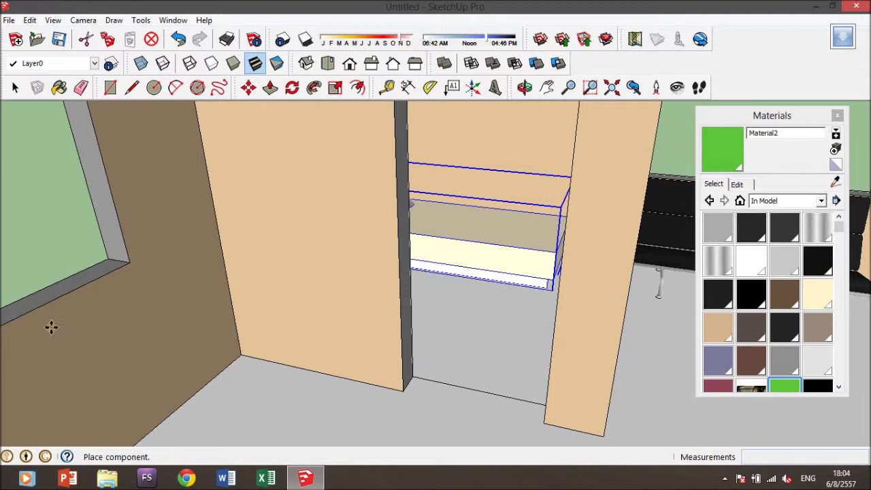
- Orbit, pan and zoom inside the room to inspect the walls, bench and bed
scroll(425, 295, up, 2)
scroll(472, 285, up, 5)
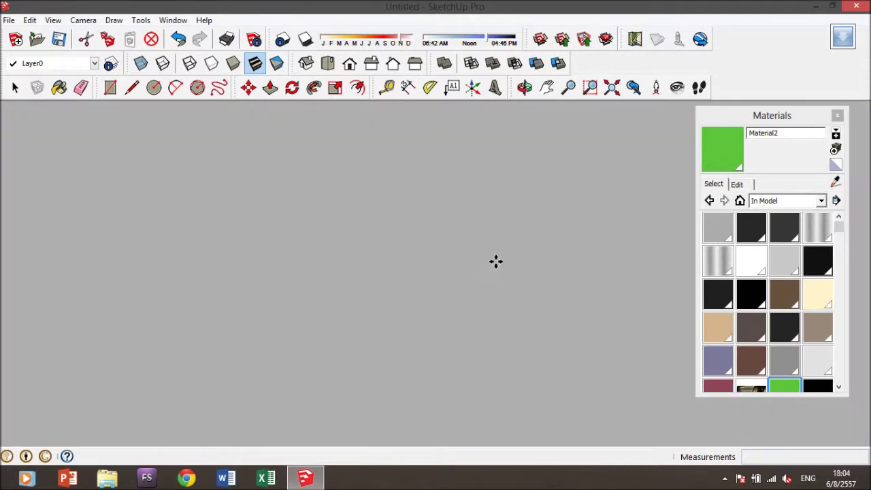
mouse_move(500, 251)
middle_down()
mouse_move(513, 246)
mouse_move(194, 262)
mouse_move(501, 266)
mouse_move(612, 331)
middle_up()
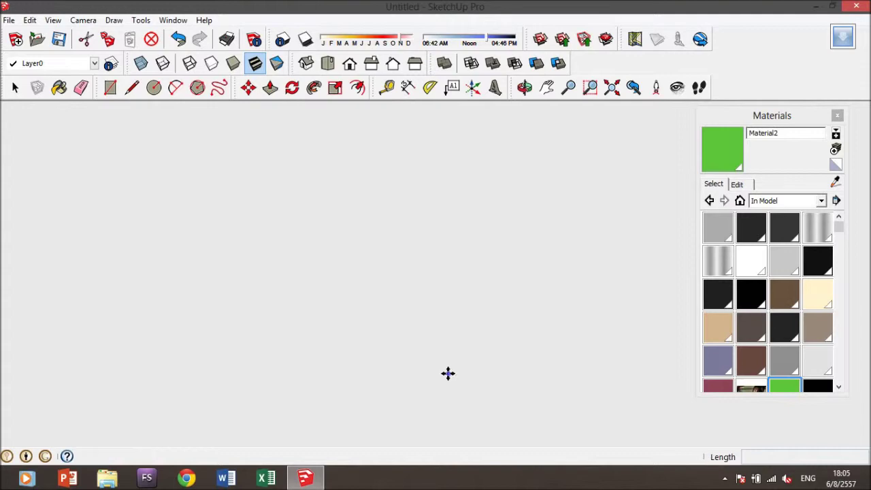
key(m)
scroll(449, 371, down, 3)
scroll(450, 369, up, 2)
mouse_move(447, 373)
middle_down()
mouse_move(534, 372)
mouse_move(499, 202)
mouse_move(515, 307)
mouse_move(509, 297)
middle_up()
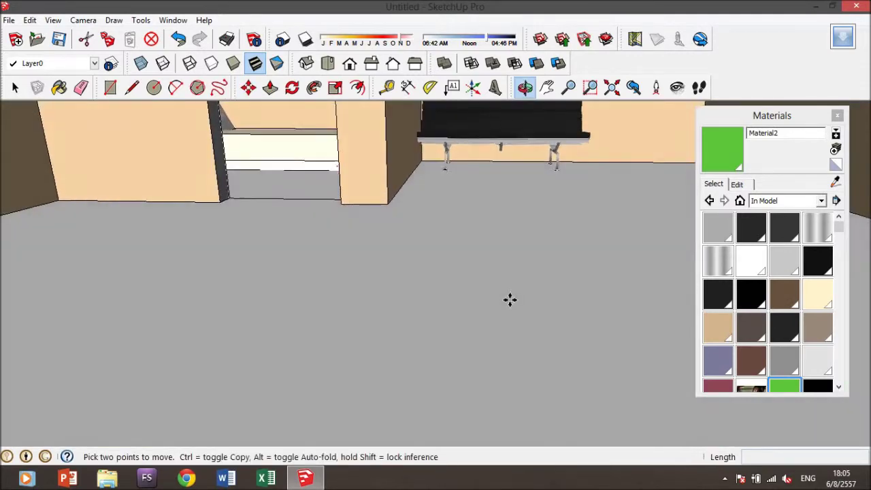
scroll(510, 297, up, 3)
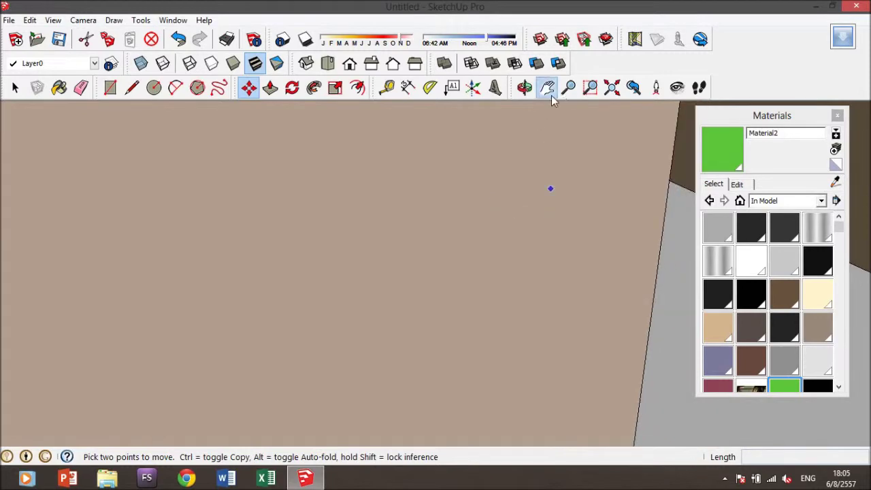
click(548, 88)
mouse_move(399, 262)
mouse_down()
mouse_move(414, 253)
mouse_move(363, 229)
mouse_move(405, 244)
mouse_up()
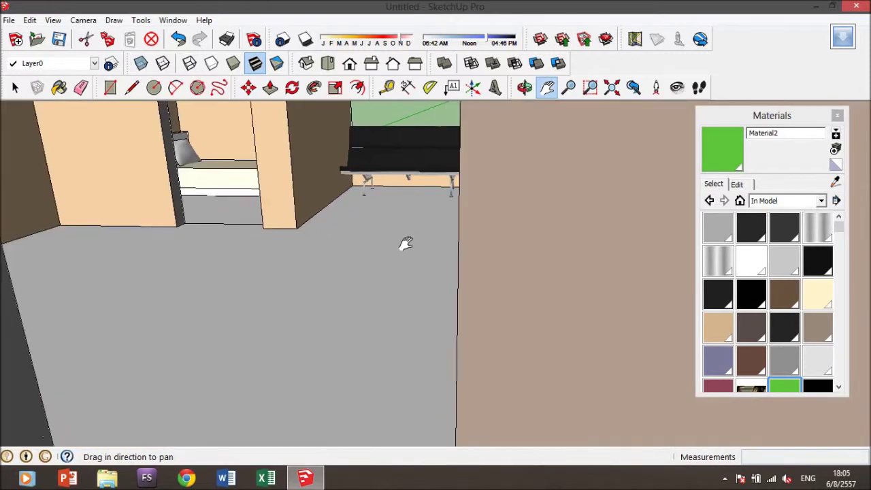
scroll(405, 244, up, 2)
scroll(394, 197, up, 1)
drag(394, 204, 436, 189)
mouse_move(435, 189)
middle_down()
mouse_move(437, 175)
mouse_move(346, 156)
mouse_move(443, 185)
middle_up()
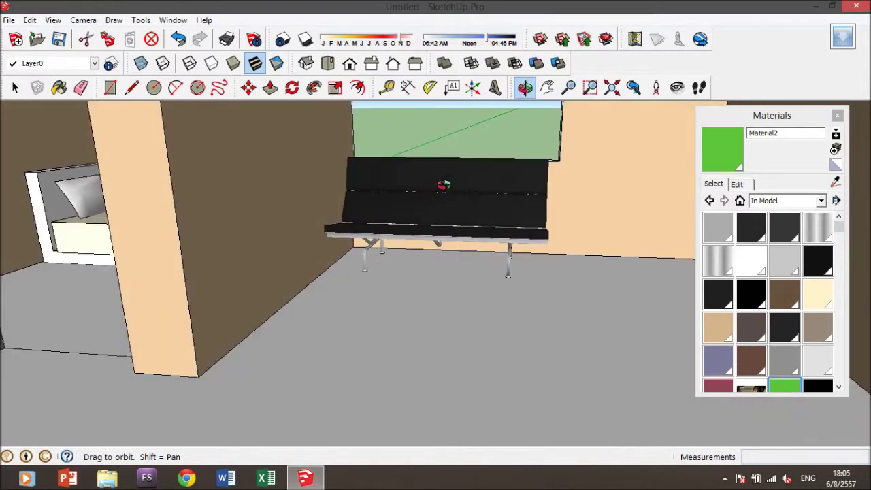
- Zoom out to a corner view of the whole house, then bring up File > Open
scroll(446, 183, down, 1)
scroll(451, 185, down, 2)
scroll(450, 188, down, 1)
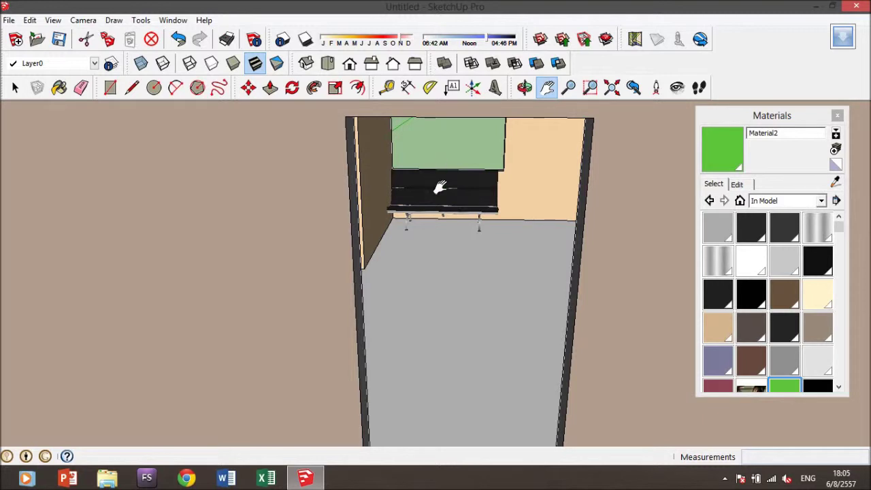
scroll(444, 219, down, 3)
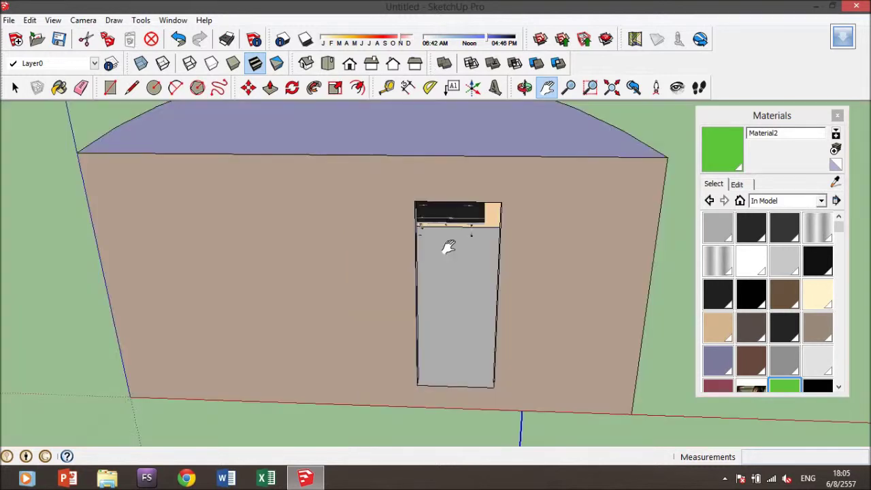
scroll(443, 245, down, 2)
mouse_move(451, 234)
middle_down()
mouse_move(291, 211)
mouse_move(381, 230)
mouse_move(568, 239)
middle_up()
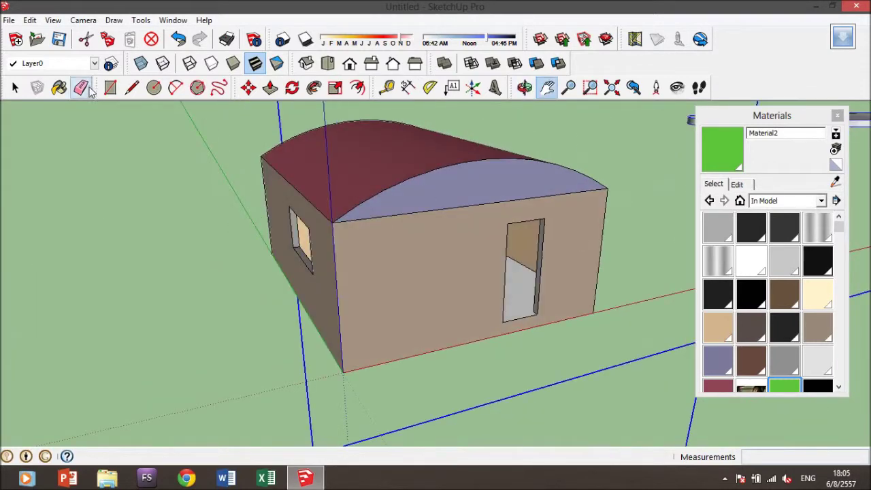
click(9, 20)
click(55, 53)
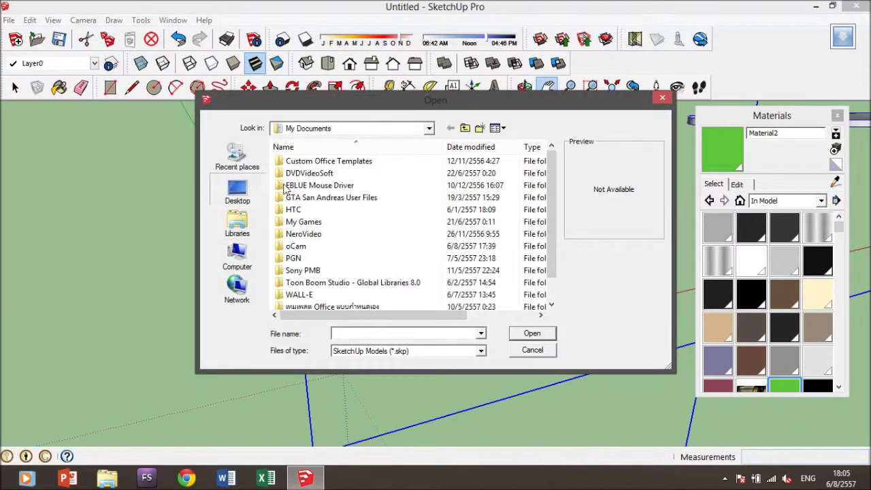
- Open the 'house' model from Desktop > ออกแบบ, declining to save the Untitled model
click(249, 192)
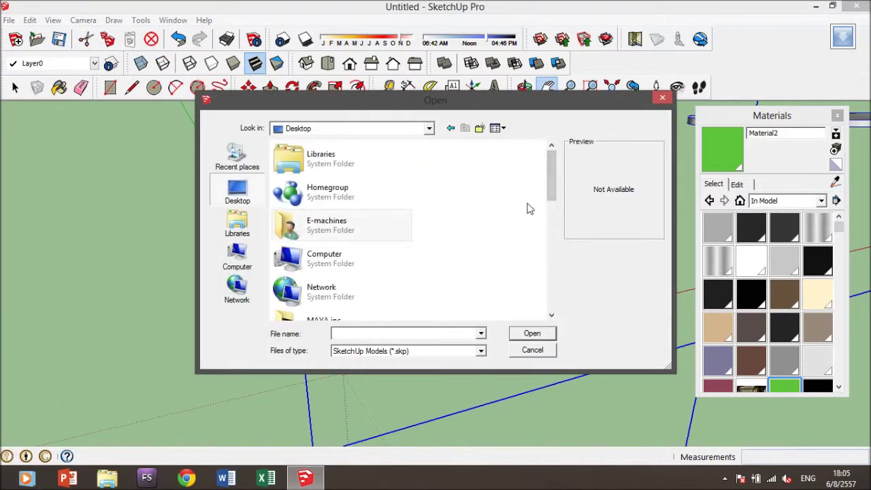
drag(551, 190, 551, 291)
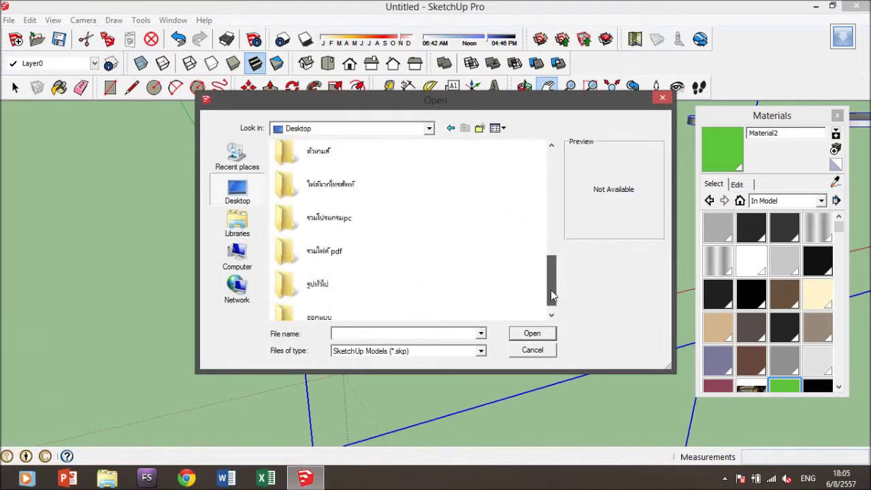
double_click(379, 311)
click(321, 172)
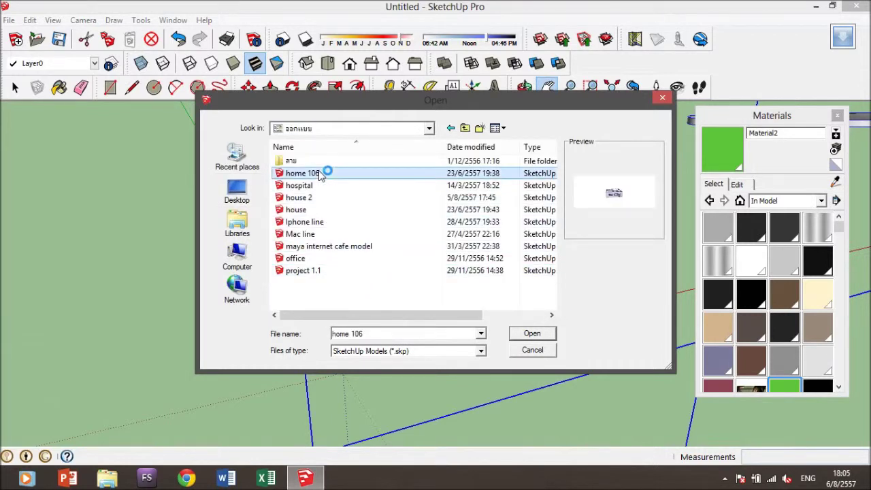
click(327, 187)
key(Up)
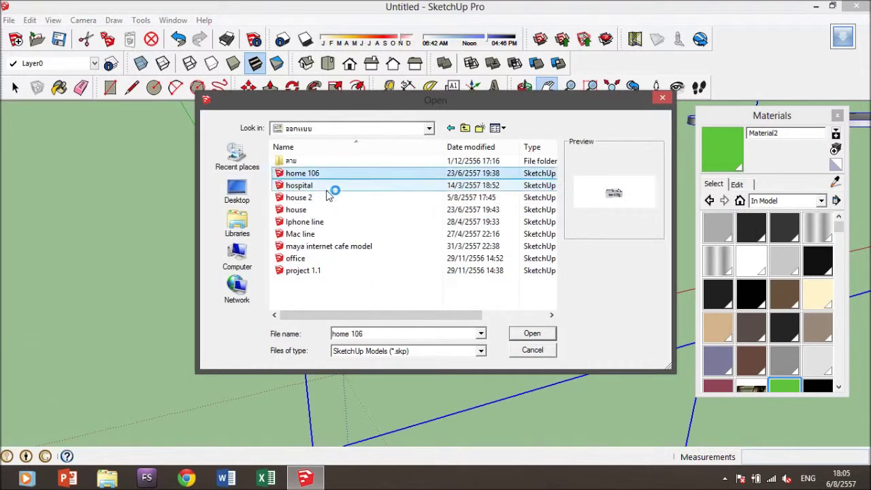
click(334, 199)
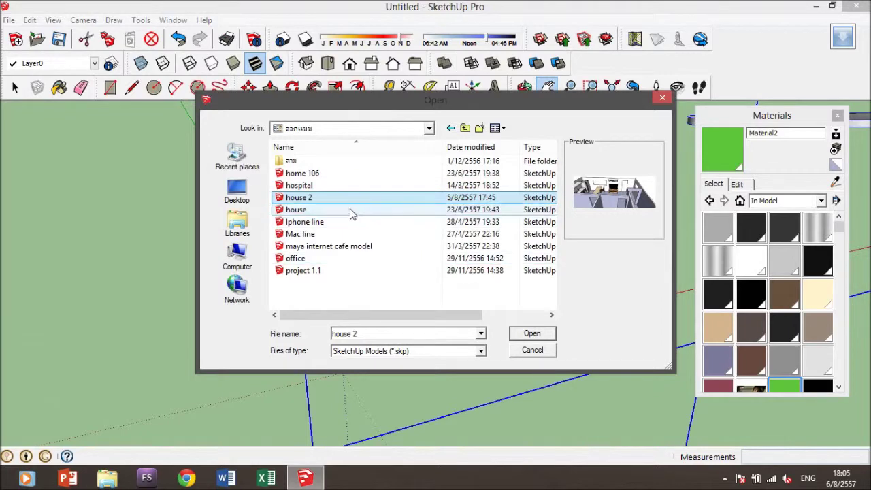
click(350, 211)
click(537, 334)
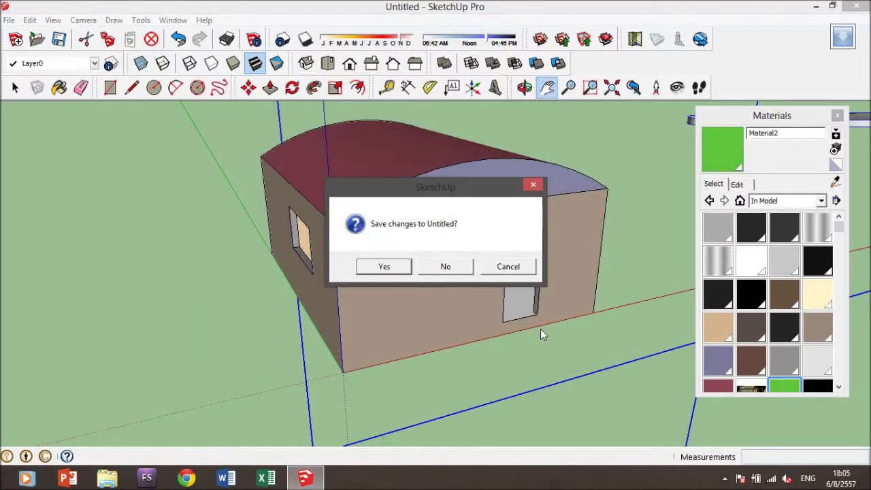
click(437, 266)
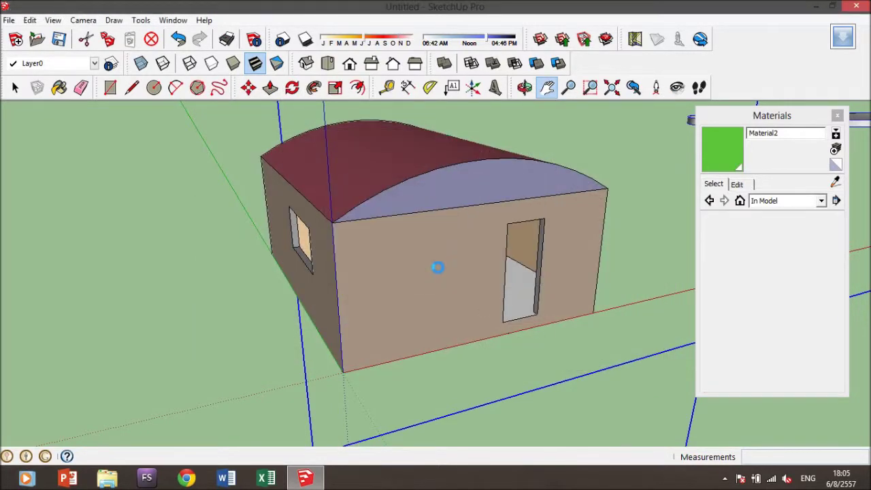
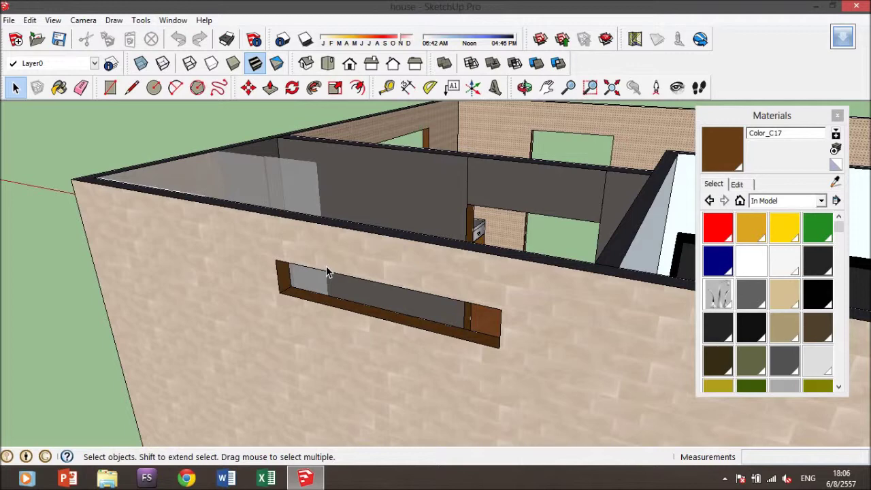
- Orbit and zoom around the house toward the kitchen and the living room's TV and sofa
key(o)
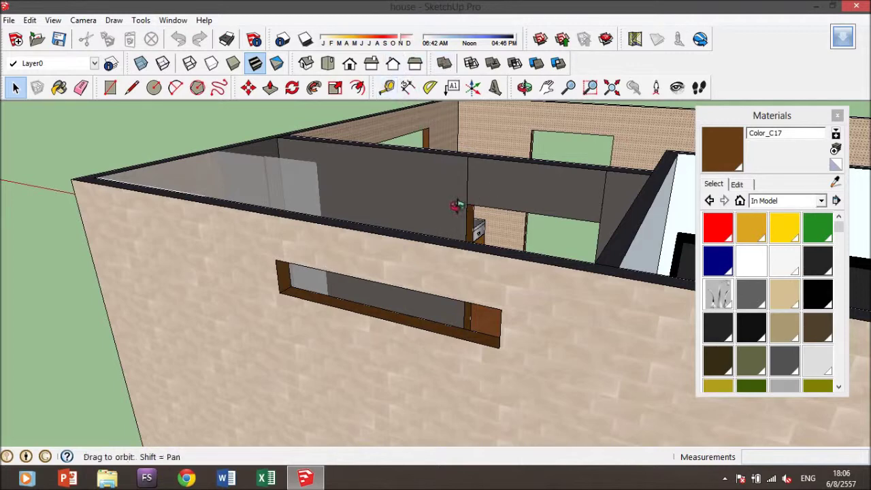
drag(417, 238, 419, 239)
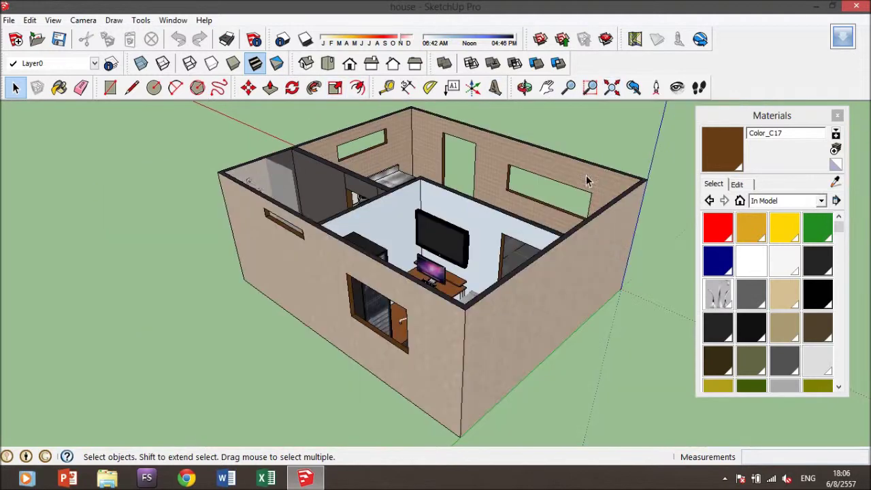
mouse_move(540, 253)
middle_down()
mouse_move(605, 206)
mouse_move(388, 260)
middle_up()
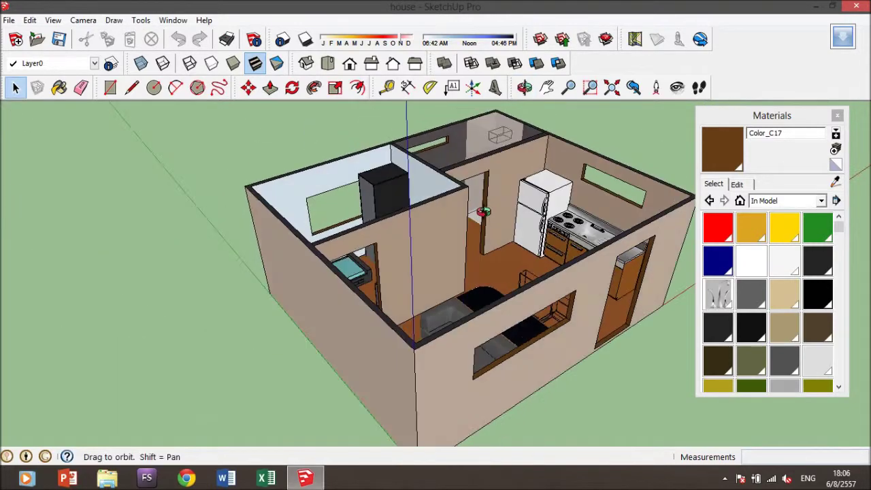
middle_drag(388, 260, 136, 301)
scroll(136, 302, up, 3)
mouse_move(381, 245)
middle_down()
mouse_move(396, 235)
mouse_move(380, 223)
middle_up()
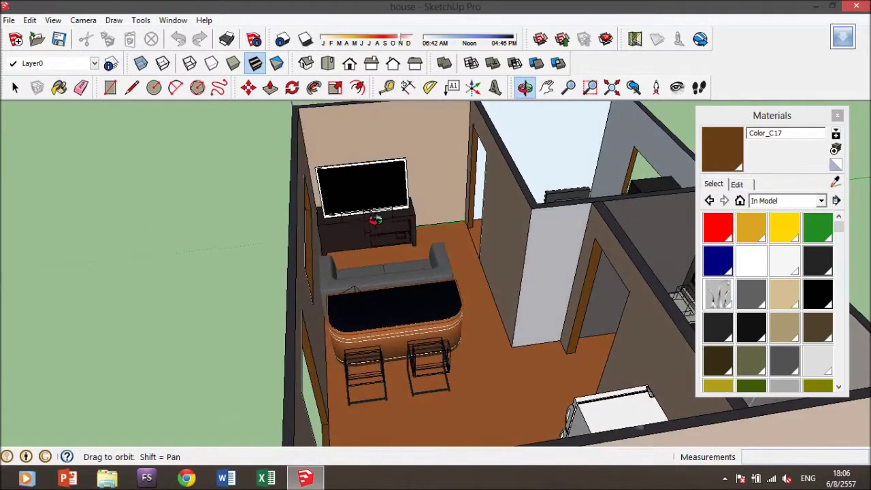
scroll(378, 221, up, 2)
middle_drag(355, 194, 366, 211)
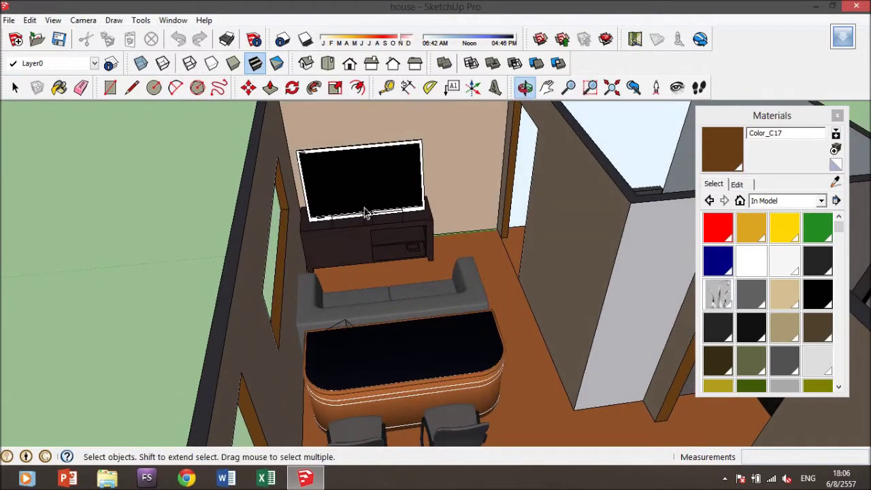
scroll(363, 196, up, 1)
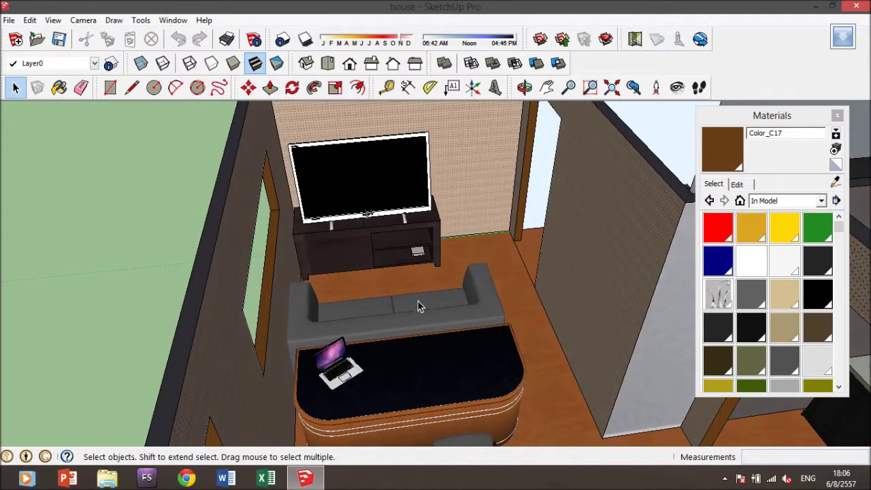
scroll(425, 360, down, 3)
scroll(435, 374, down, 2)
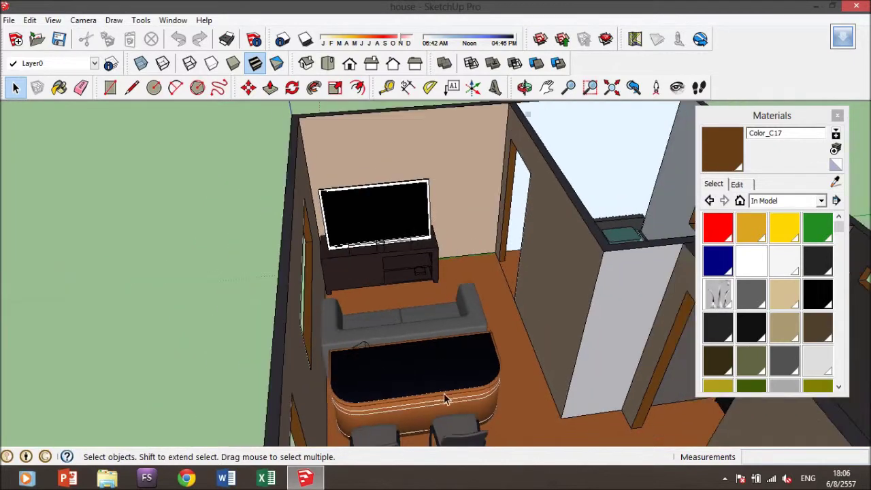
scroll(443, 398, down, 1)
- Orbit past the house walls toward the office area and zoom in on the desk
mouse_move(558, 358)
middle_down()
mouse_move(601, 371)
mouse_move(556, 269)
mouse_move(701, 245)
middle_up()
scroll(297, 225, down, 2)
mouse_move(409, 233)
middle_down()
mouse_move(638, 281)
mouse_move(544, 286)
middle_up()
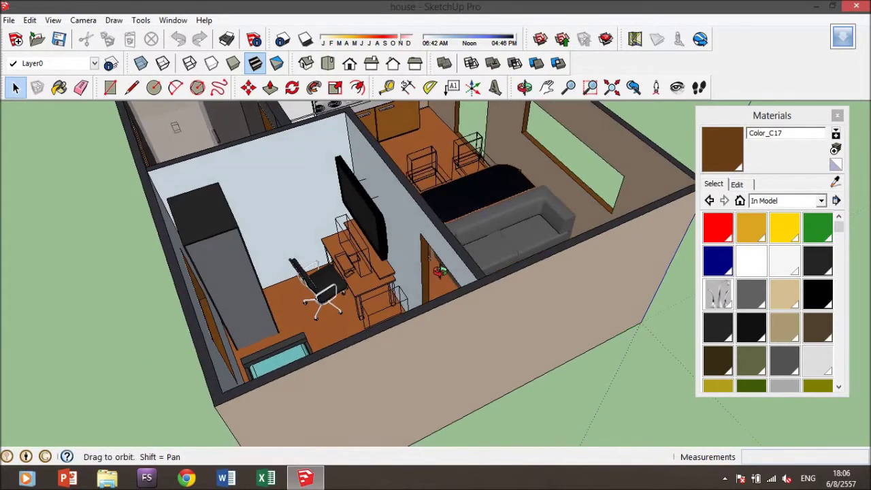
middle_drag(477, 292, 381, 297)
scroll(375, 314, up, 1)
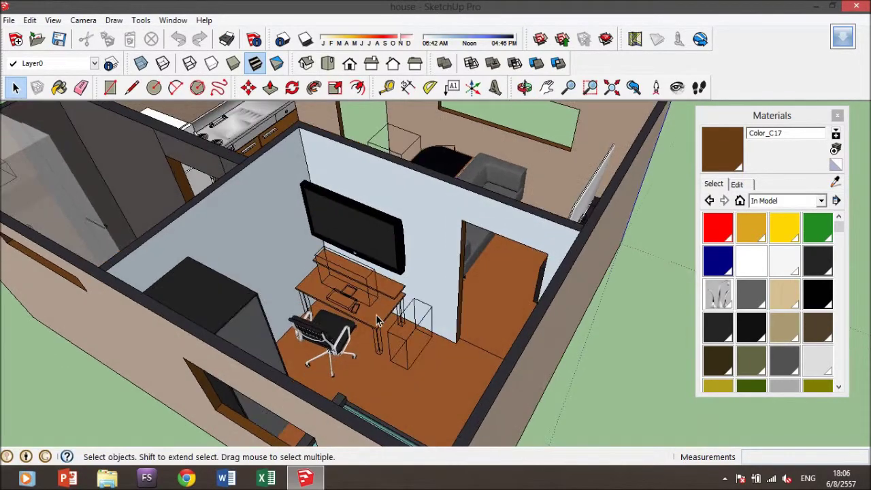
scroll(375, 313, down, 2)
scroll(374, 311, up, 3)
scroll(373, 311, up, 2)
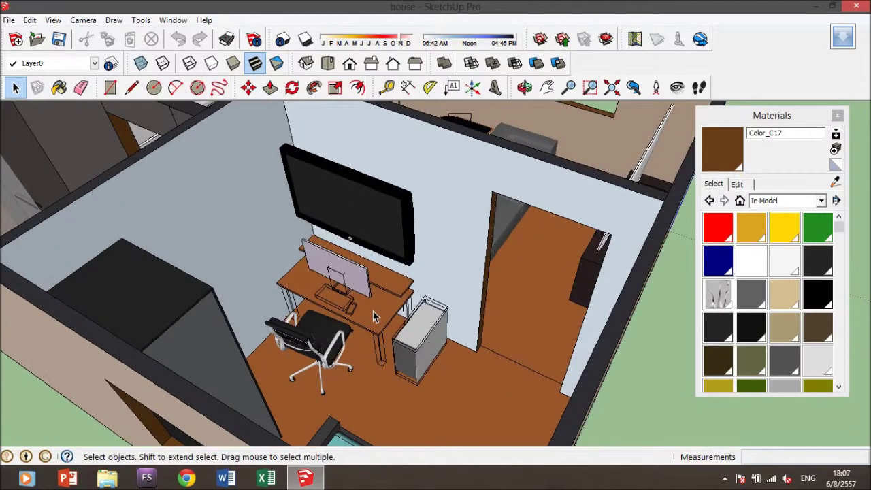
scroll(370, 307, up, 1)
scroll(368, 306, up, 1)
scroll(368, 307, up, 1)
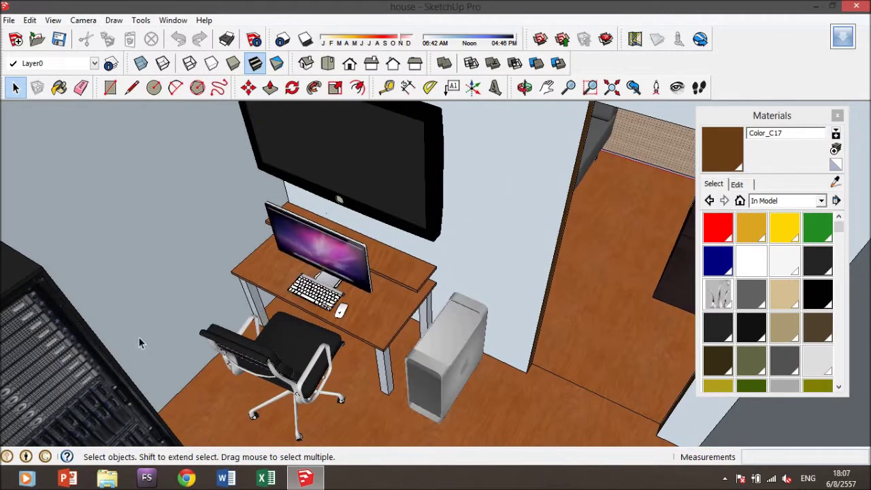
- Look around the desk with the iMac and the kitchen, then open the File menu
middle_drag(179, 397, 209, 364)
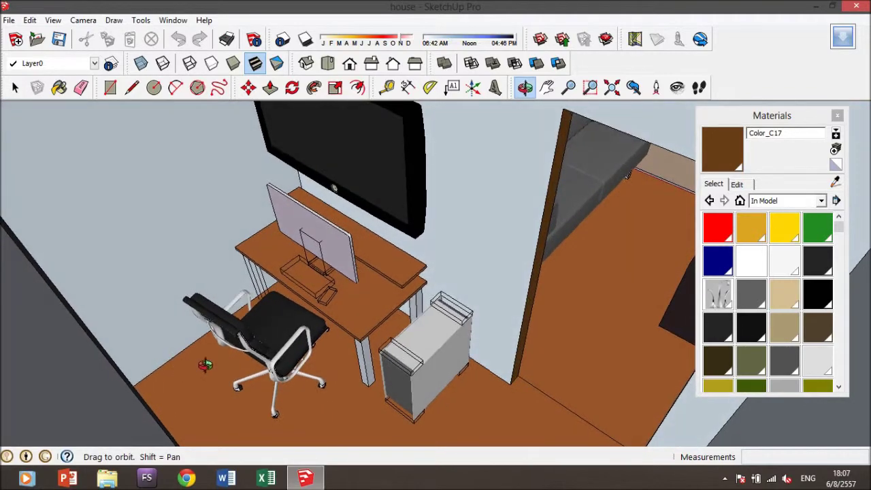
scroll(211, 360, down, 2)
scroll(221, 320, down, 3)
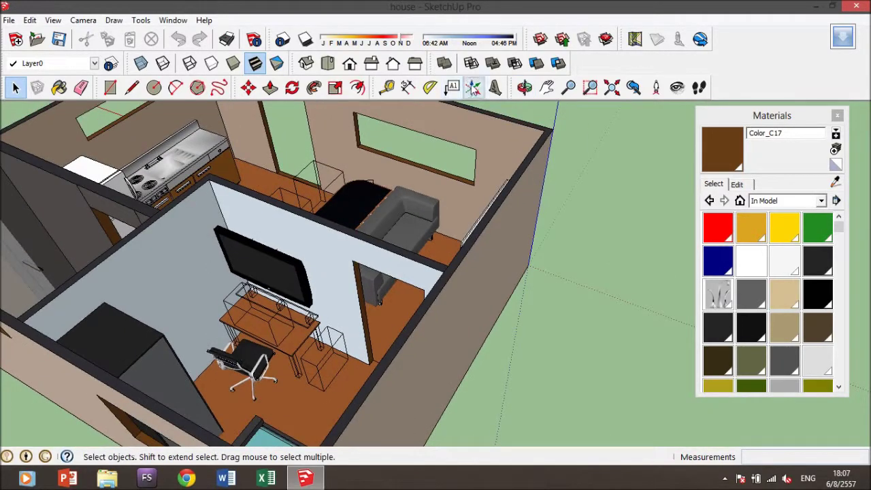
shift+middle_drag(178, 228, 342, 225)
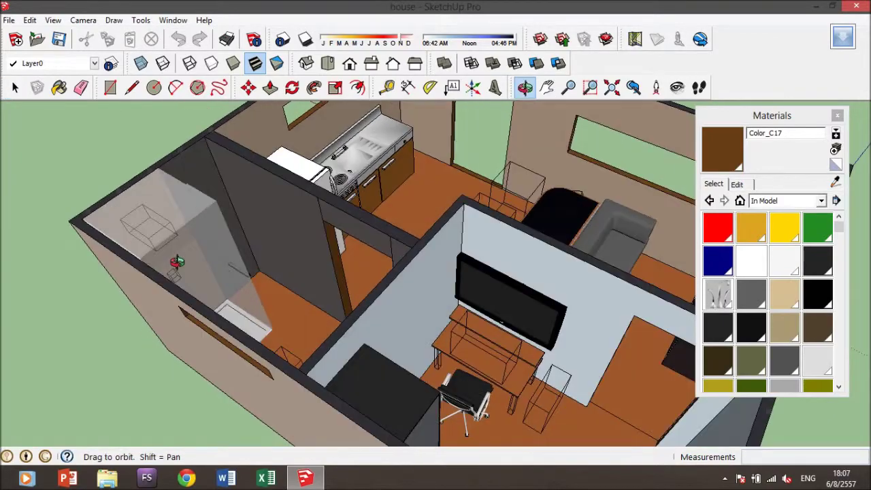
mouse_move(169, 213)
middle_down()
mouse_move(259, 255)
mouse_move(403, 250)
mouse_move(579, 306)
mouse_move(650, 209)
mouse_move(549, 194)
middle_up()
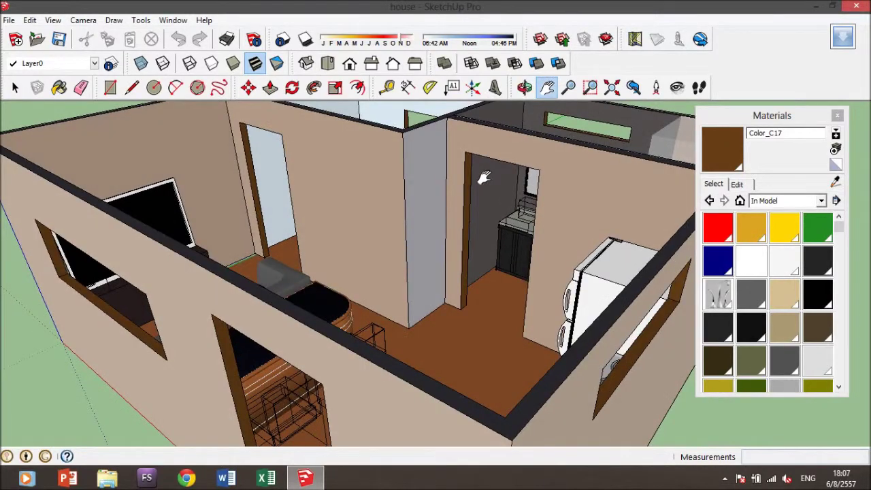
click(10, 20)
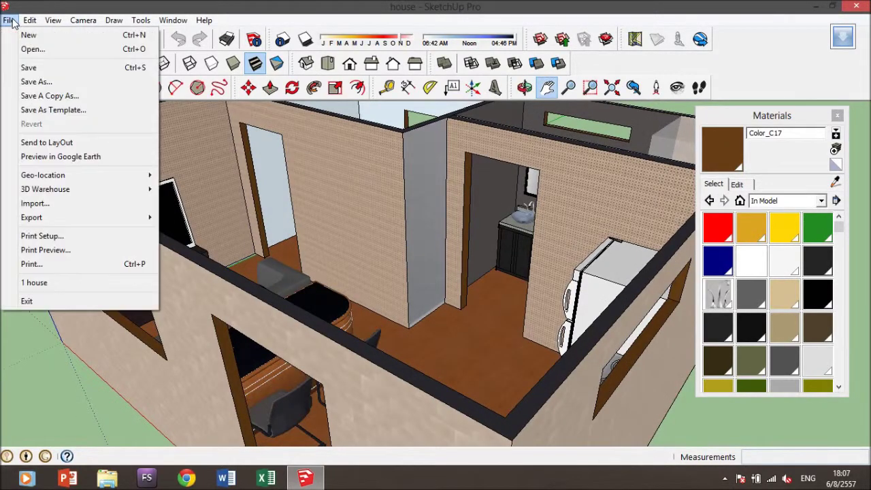
- Open the house 2 model through File > Open
click(45, 50)
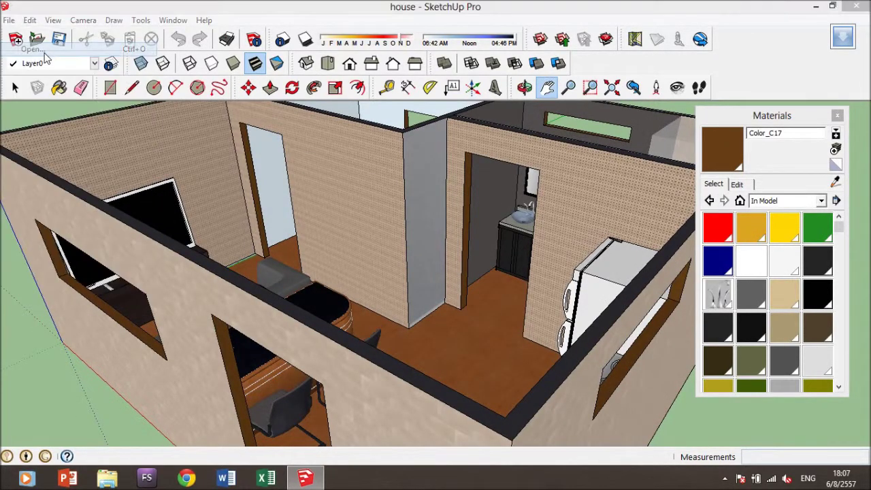
click(375, 197)
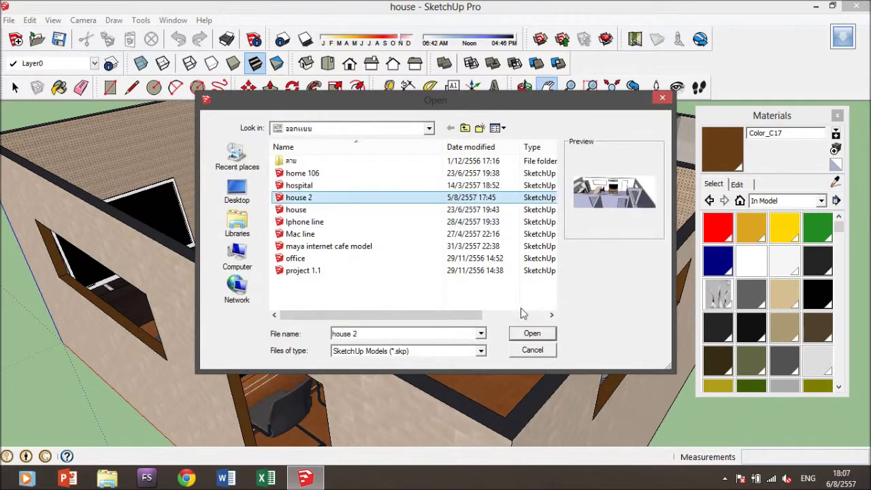
click(531, 334)
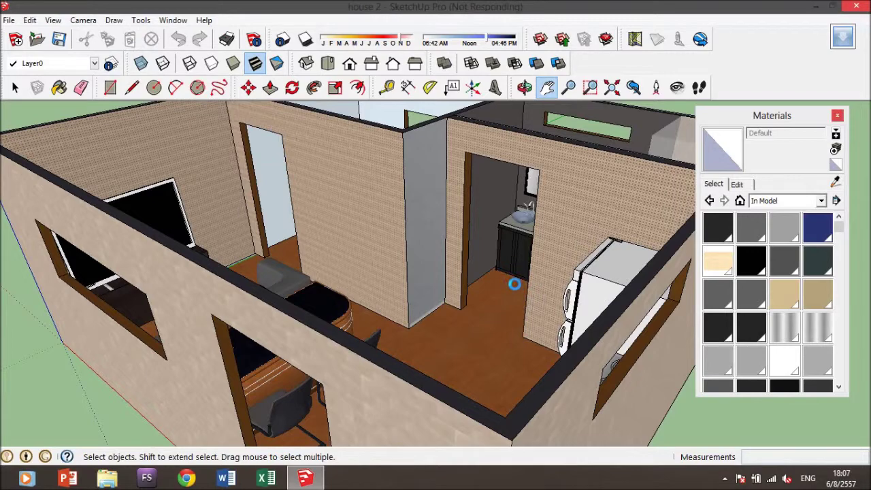
- Zoom out and orbit to view the whole house 2 model from above
scroll(329, 251, down, 3)
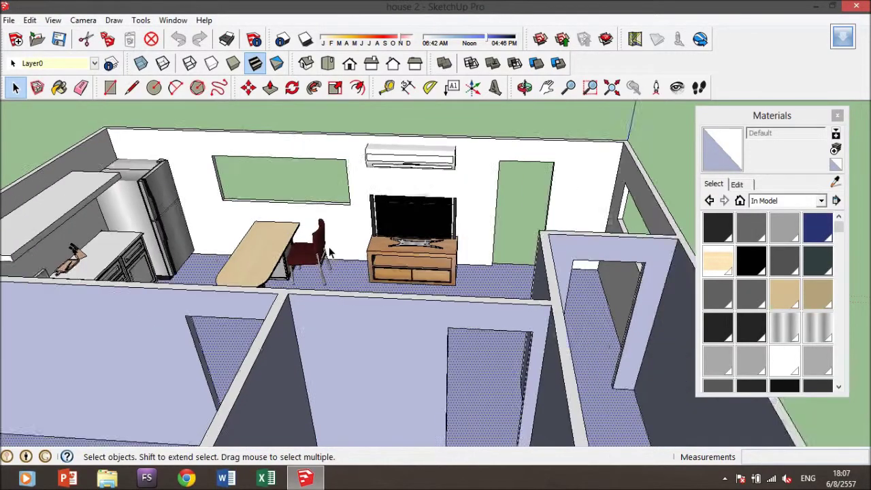
scroll(329, 252, down, 2)
mouse_move(561, 274)
middle_down()
mouse_move(588, 313)
mouse_move(364, 363)
mouse_move(558, 342)
mouse_move(655, 307)
mouse_move(457, 347)
mouse_move(573, 274)
mouse_move(515, 279)
mouse_move(381, 204)
mouse_move(347, 175)
mouse_move(433, 221)
mouse_move(337, 185)
mouse_move(307, 192)
mouse_move(337, 224)
mouse_move(472, 254)
mouse_move(258, 205)
middle_up()
scroll(457, 345, up, 5)
click(32, 38)
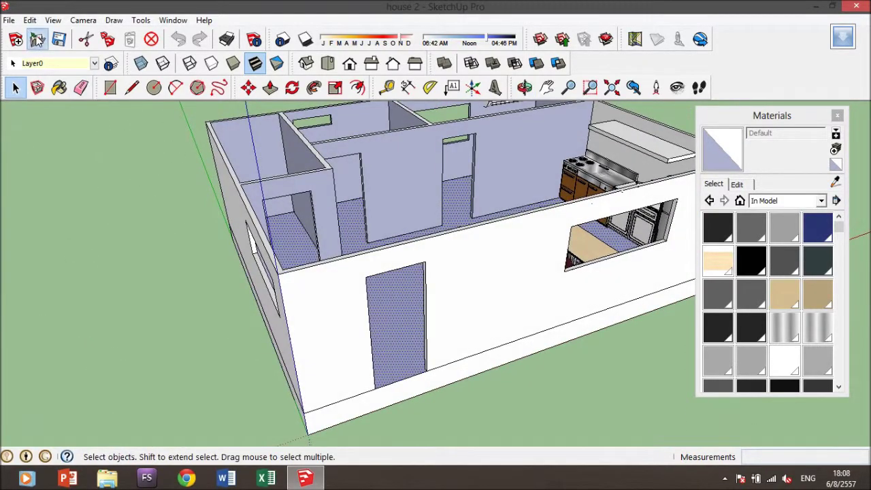
- Open the Iphone line model and zoom out to see it
click(305, 221)
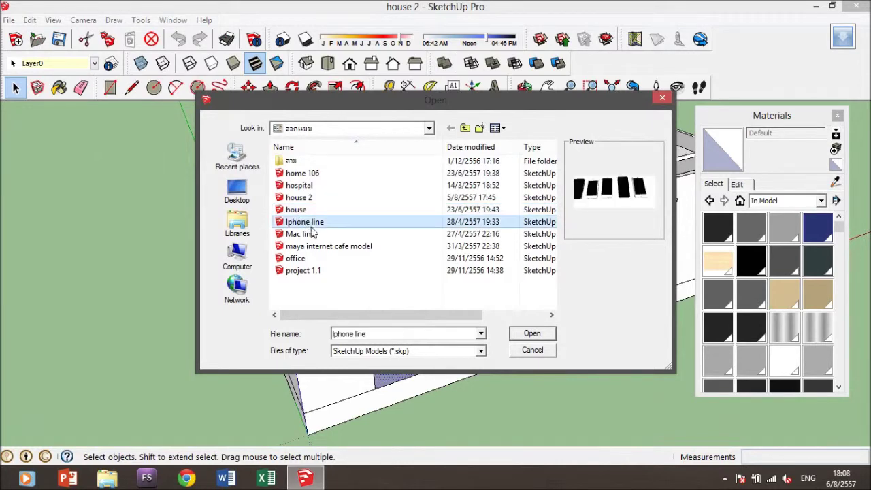
click(522, 333)
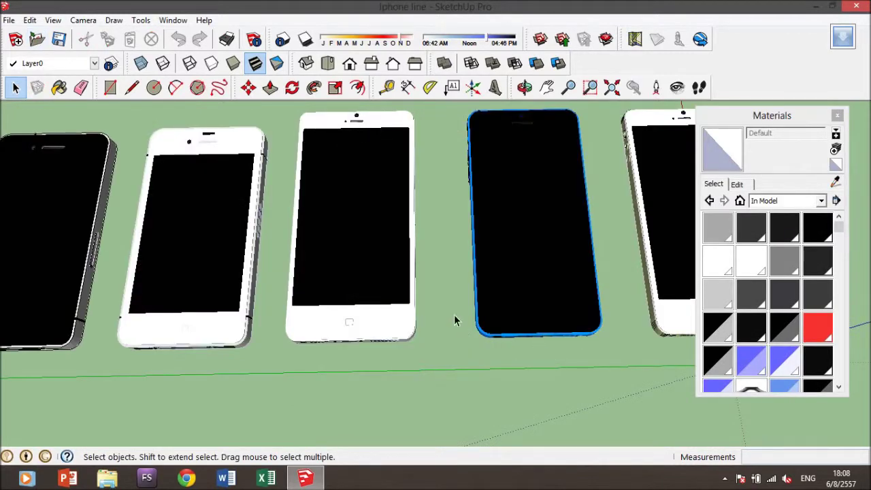
scroll(453, 314, down, 3)
scroll(443, 279, down, 2)
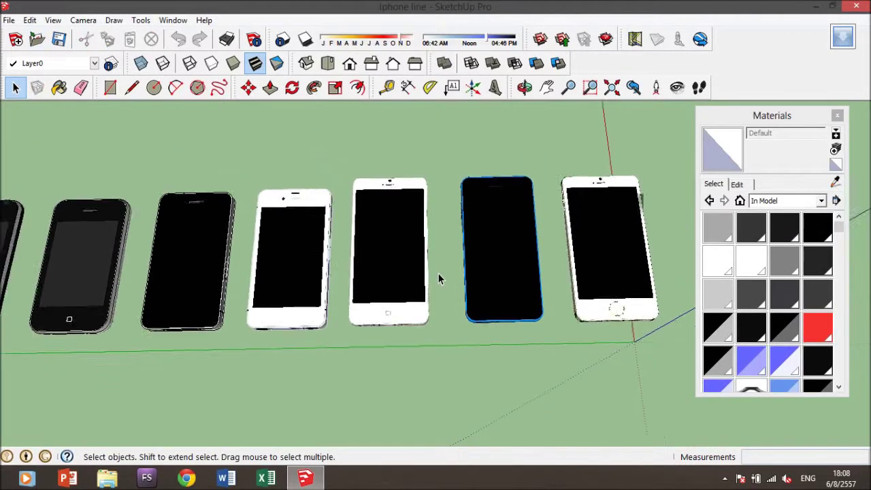
scroll(435, 272, down, 2)
scroll(434, 272, down, 1)
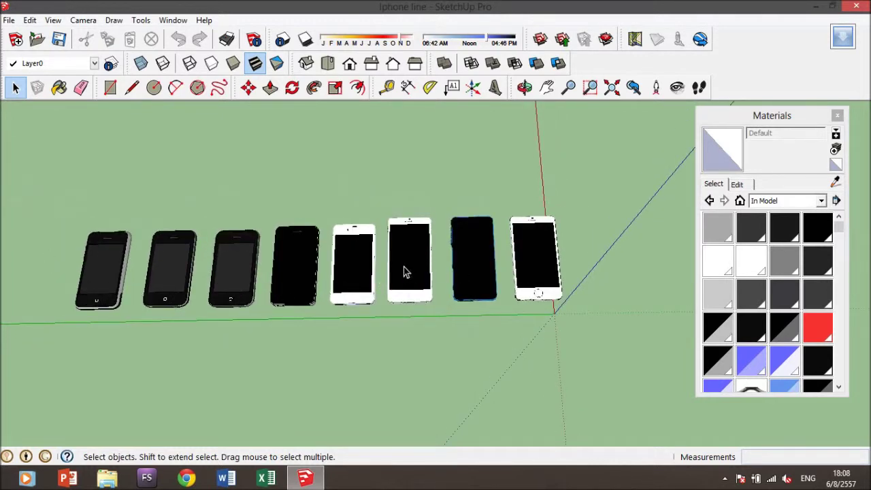
- Zoom in and orbit around the row of white iPhones
scroll(172, 162, up, 1)
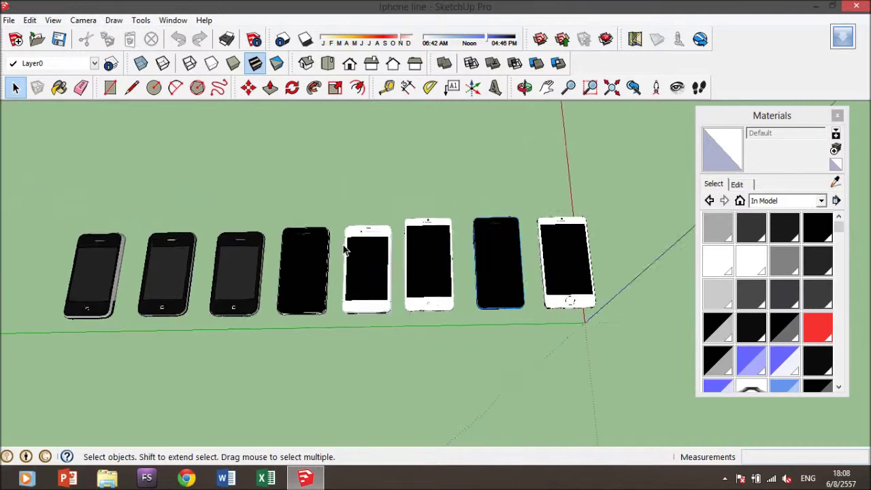
scroll(377, 256, up, 1)
scroll(422, 286, up, 1)
scroll(478, 326, up, 1)
mouse_move(478, 326)
middle_down()
mouse_move(589, 266)
mouse_move(589, 237)
mouse_move(510, 169)
mouse_move(399, 130)
mouse_move(577, 432)
mouse_move(434, 319)
mouse_move(504, 299)
mouse_move(509, 311)
mouse_move(538, 311)
mouse_move(451, 356)
mouse_move(333, 385)
middle_up()
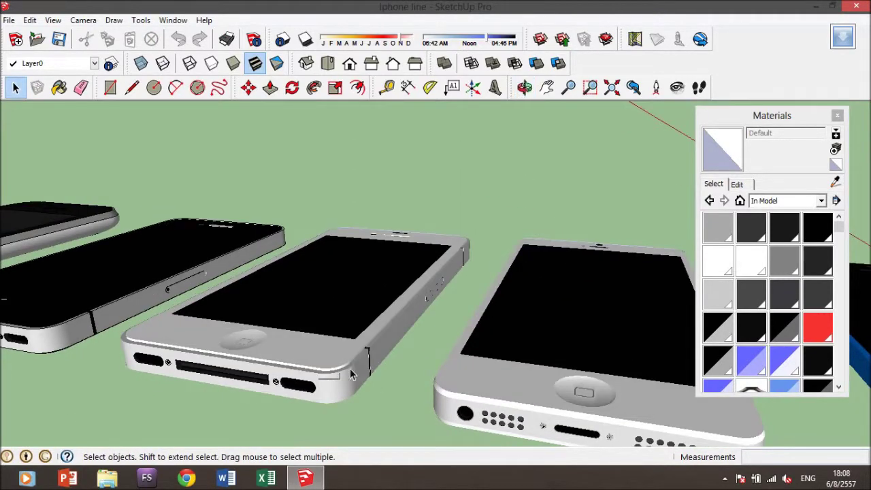
click(36, 40)
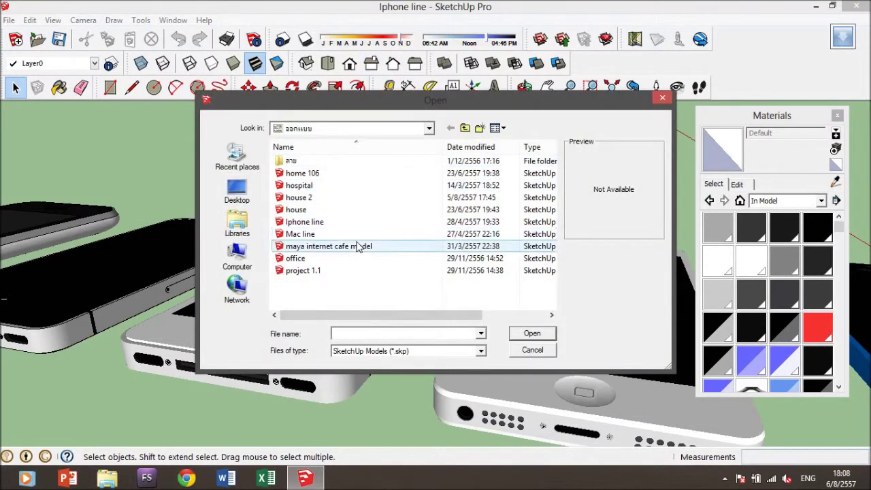
click(359, 247)
click(531, 333)
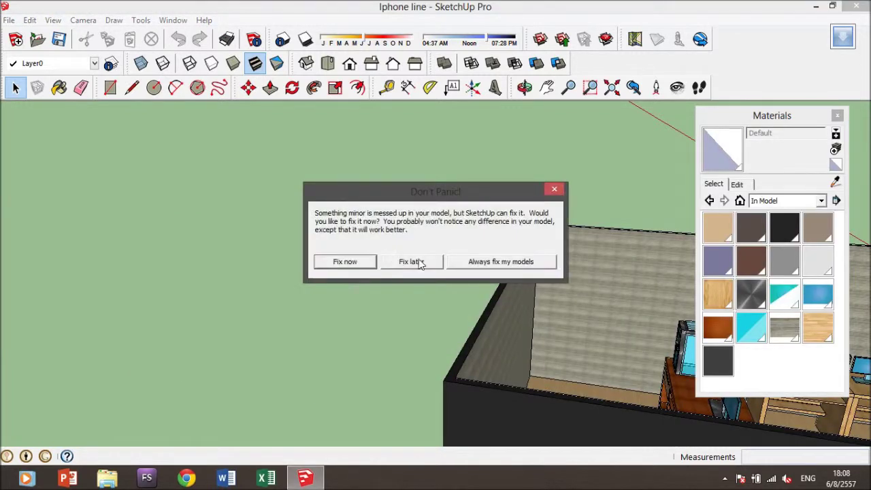
click(420, 264)
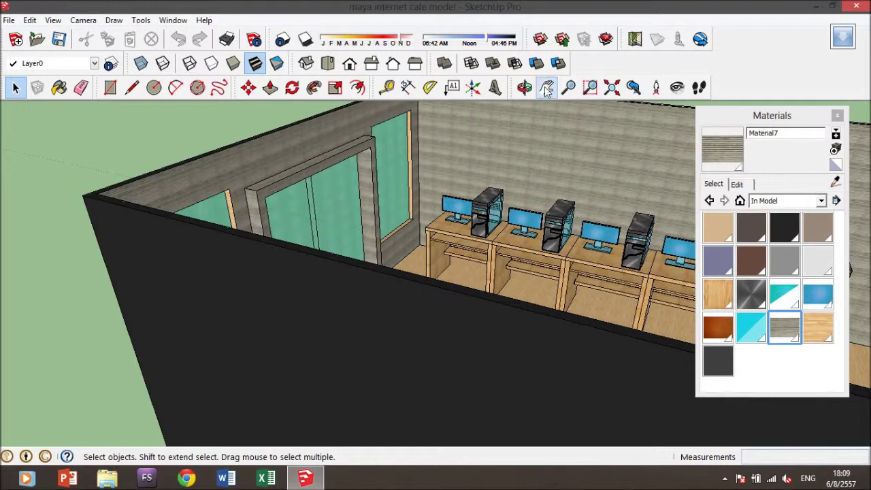
click(547, 87)
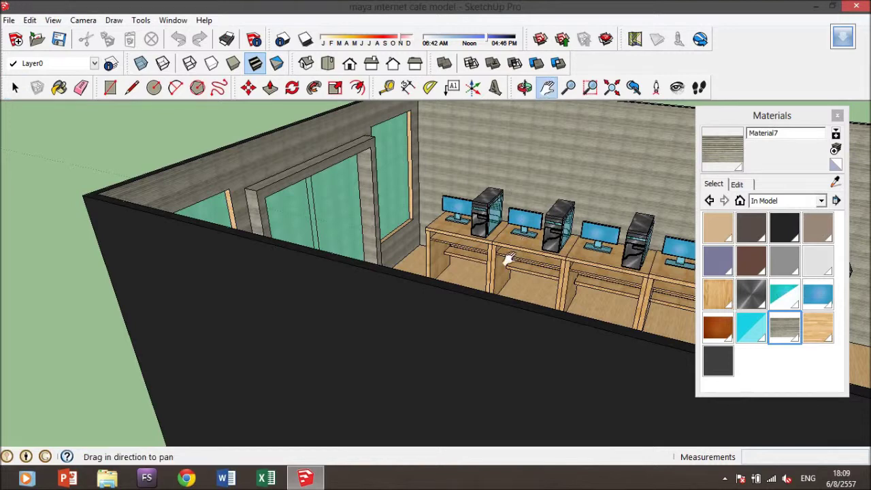
drag(221, 227, 239, 243)
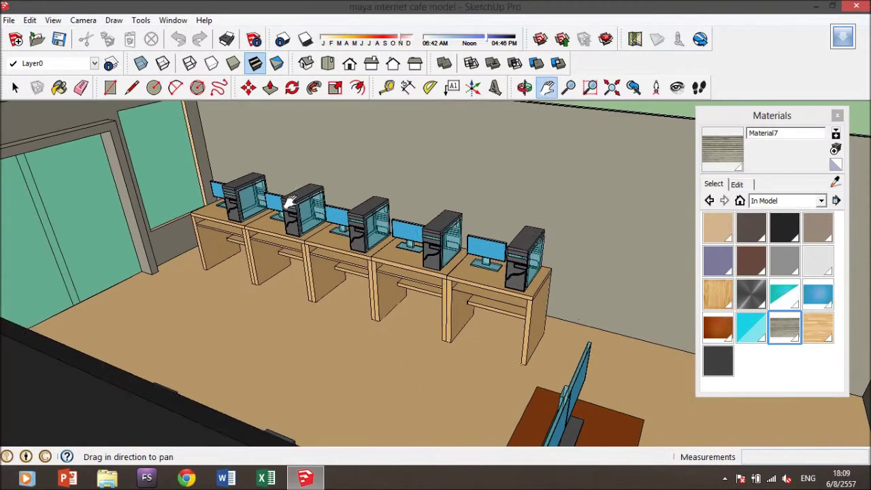
click(524, 87)
drag(367, 191, 348, 177)
mouse_move(335, 164)
mouse_down()
mouse_move(420, 195)
mouse_move(295, 195)
mouse_move(533, 253)
mouse_move(509, 195)
mouse_move(546, 212)
mouse_move(541, 258)
mouse_move(523, 225)
mouse_up()
scroll(524, 225, up, 5)
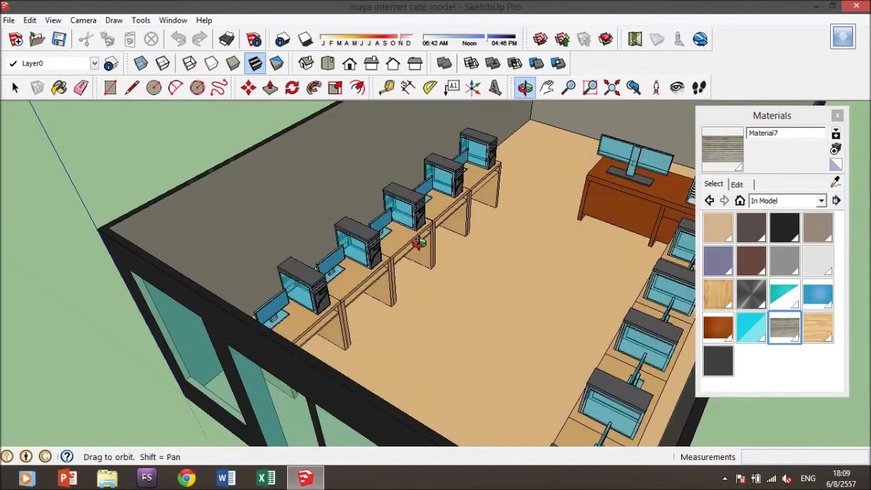
scroll(517, 245, up, 5)
shift+drag(517, 259, 503, 280)
mouse_move(503, 280)
middle_down()
mouse_move(485, 230)
mouse_move(300, 165)
mouse_move(237, 174)
mouse_move(140, 206)
mouse_move(278, 202)
mouse_move(562, 249)
mouse_move(566, 158)
middle_up()
scroll(517, 237, down, 3)
scroll(517, 230, down, 3)
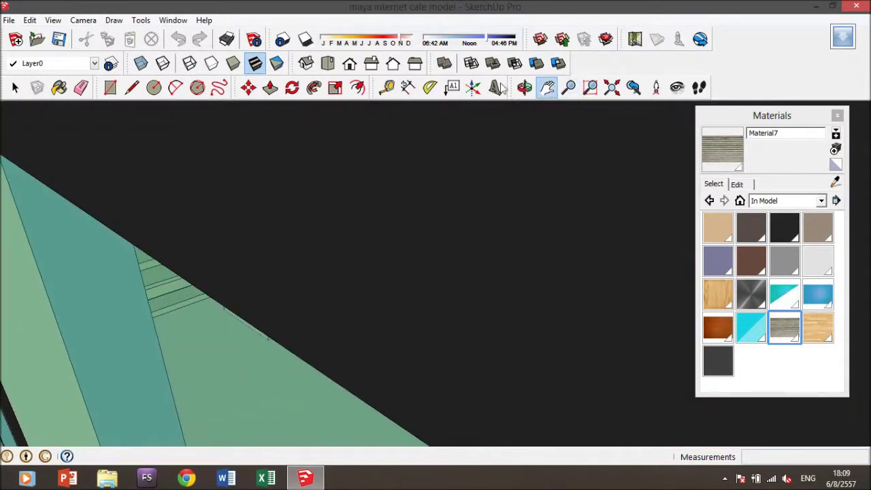
- Open the office model and orbit around it to see the TV wall
click(37, 39)
click(297, 258)
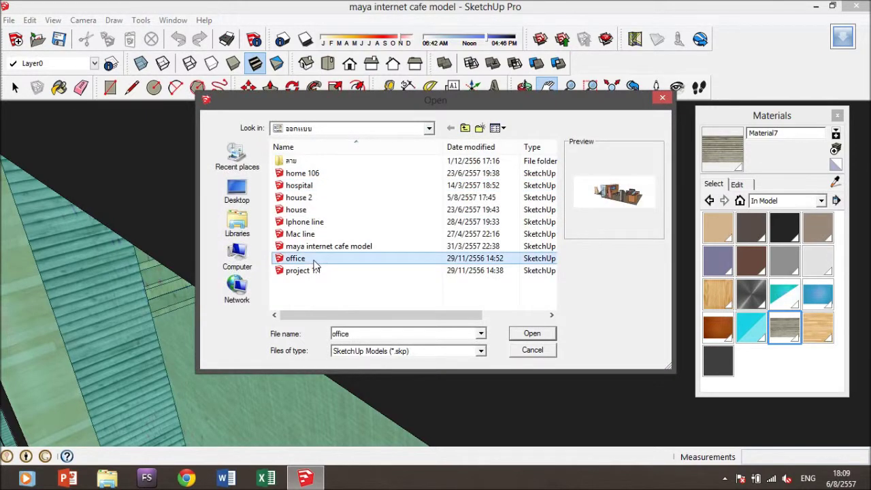
click(522, 333)
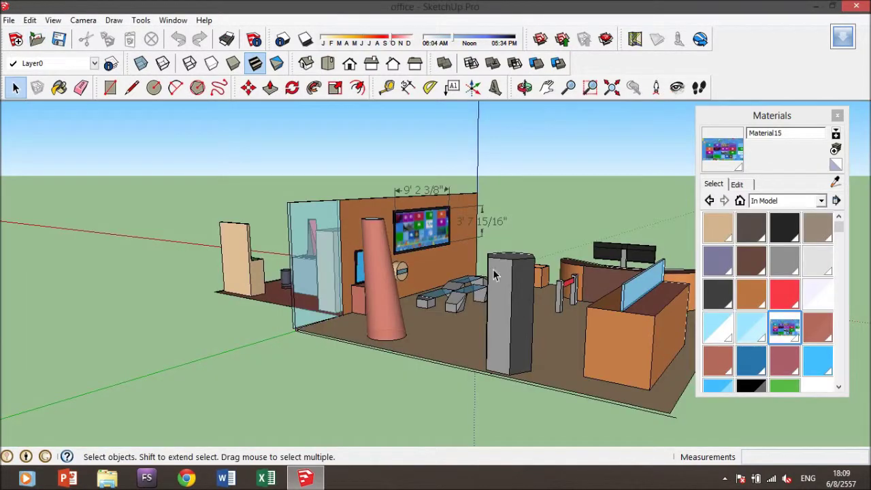
middle_drag(495, 274, 395, 279)
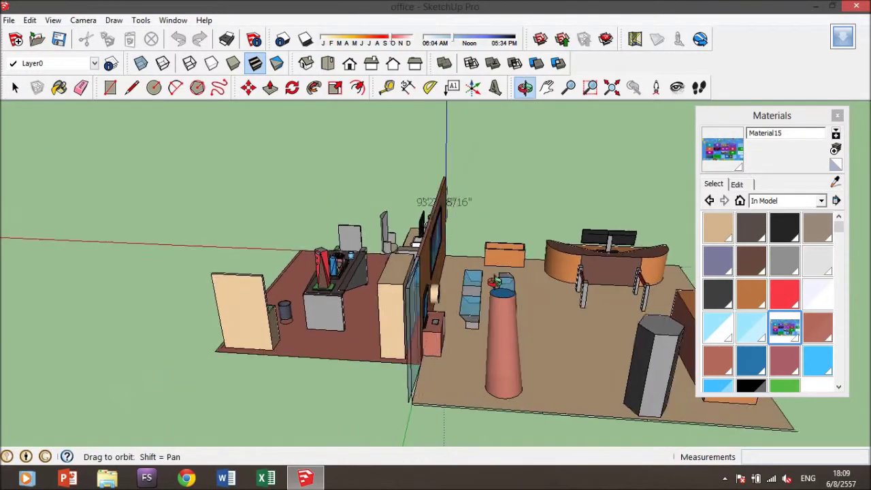
middle_drag(498, 282, 320, 270)
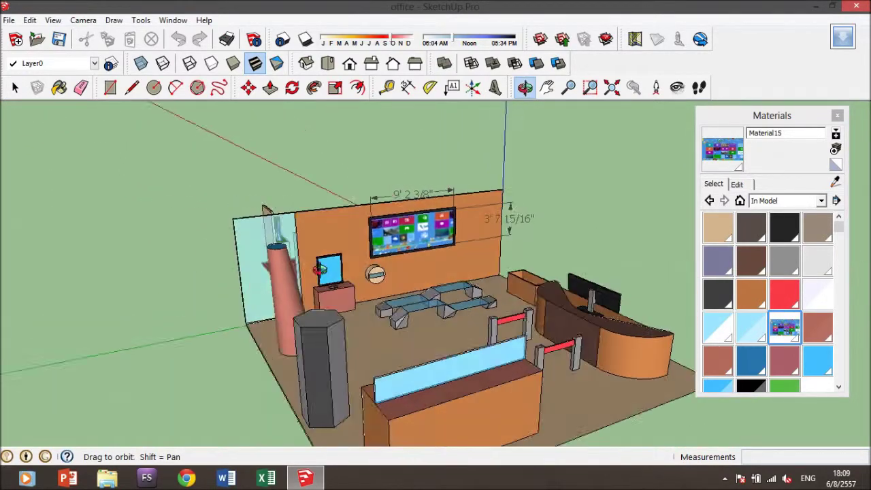
middle_drag(320, 270, 436, 272)
mouse_move(433, 189)
middle_down()
mouse_move(307, 244)
mouse_move(394, 241)
mouse_move(408, 232)
middle_up()
- Delete the figure standing behind the desk monitors
scroll(395, 242, up, 3)
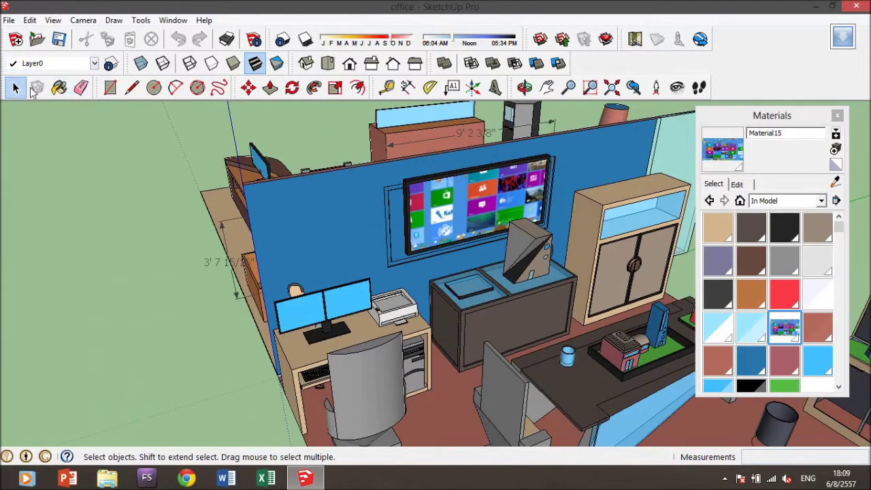
click(291, 291)
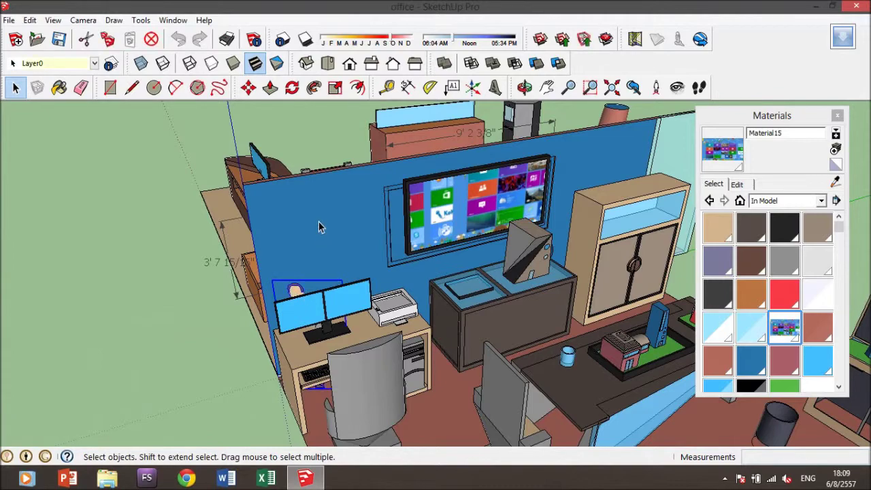
key(Delete)
- Orbit to a frontal view of the desk and bring up the Open dialog again
mouse_move(567, 394)
middle_down()
mouse_move(687, 406)
mouse_move(612, 354)
middle_up()
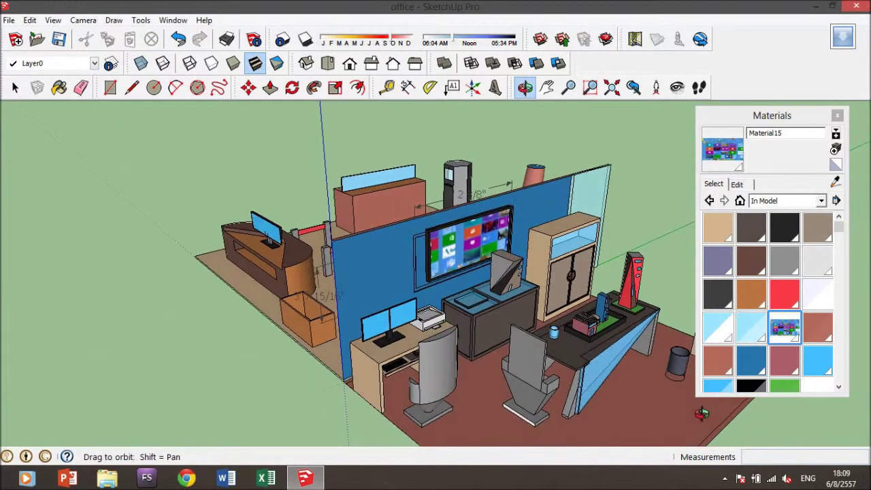
scroll(511, 262, up, 3)
mouse_move(512, 262)
middle_down()
mouse_move(643, 252)
mouse_move(538, 237)
mouse_move(546, 304)
mouse_move(564, 344)
middle_up()
scroll(565, 245, up, 3)
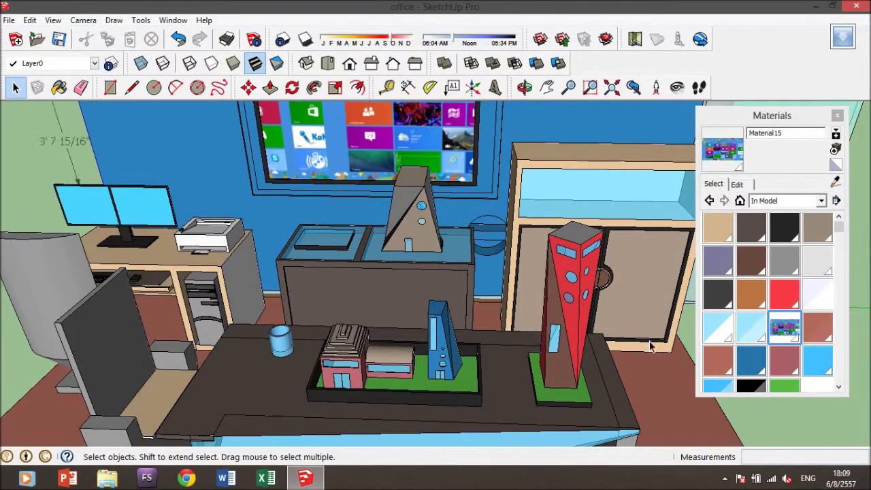
middle_drag(335, 236, 320, 245)
scroll(319, 245, down, 3)
scroll(320, 245, down, 2)
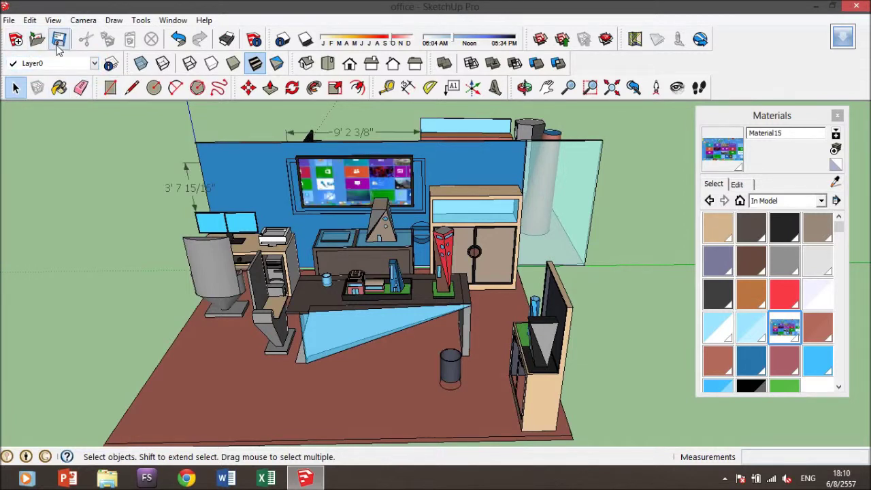
click(37, 39)
click(313, 270)
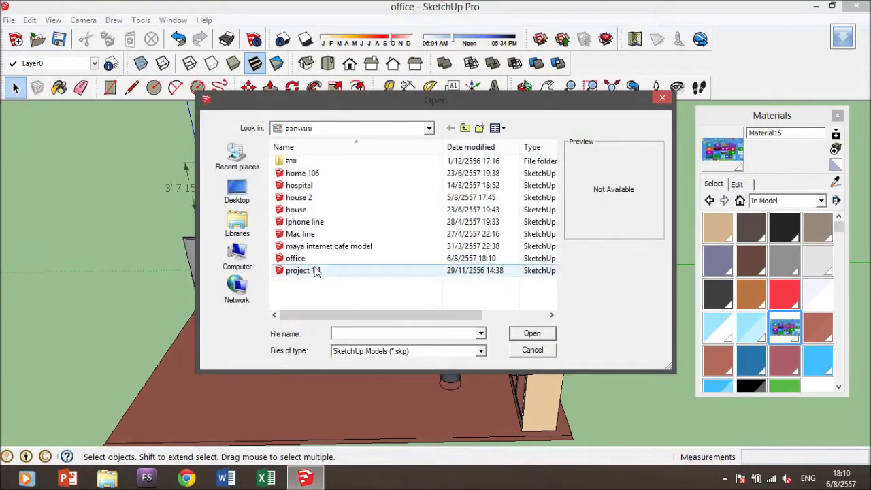
- Pick the hospital file from the model list and open it
click(314, 258)
click(309, 246)
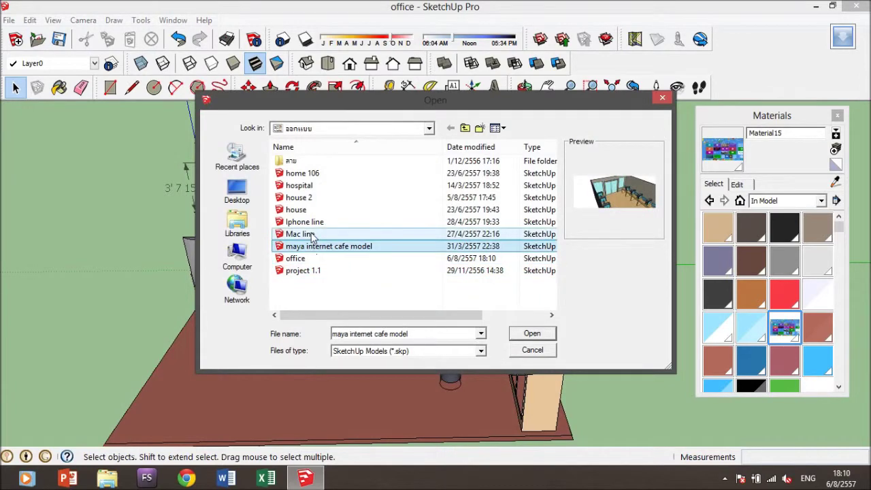
click(302, 189)
click(532, 334)
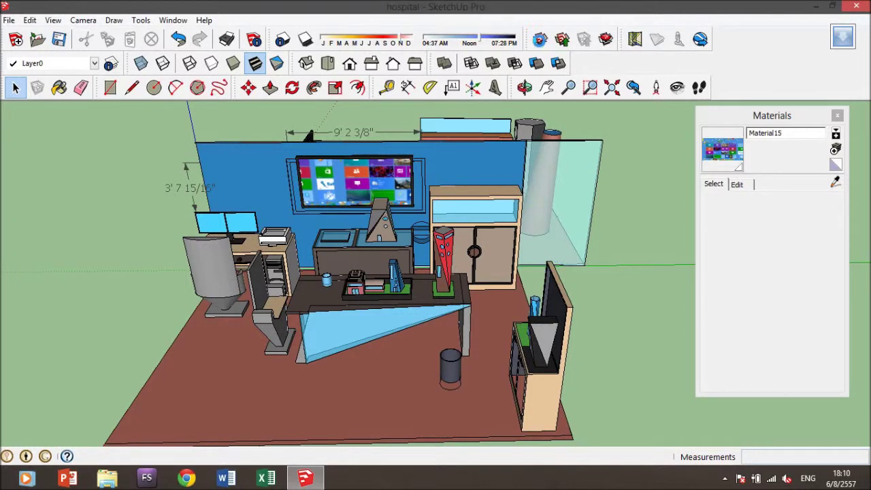
click(540, 41)
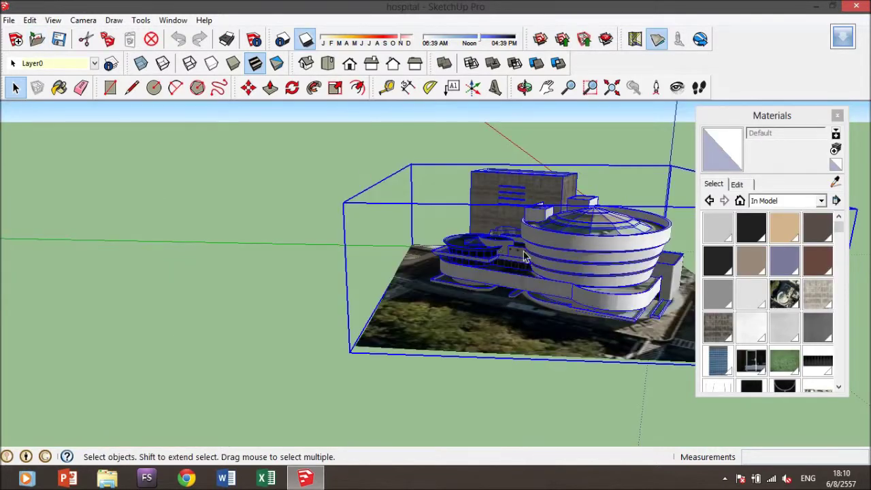
- Orbit and zoom around the domed hospital building, then restore down the SketchUp window
middle_drag(524, 255, 579, 296)
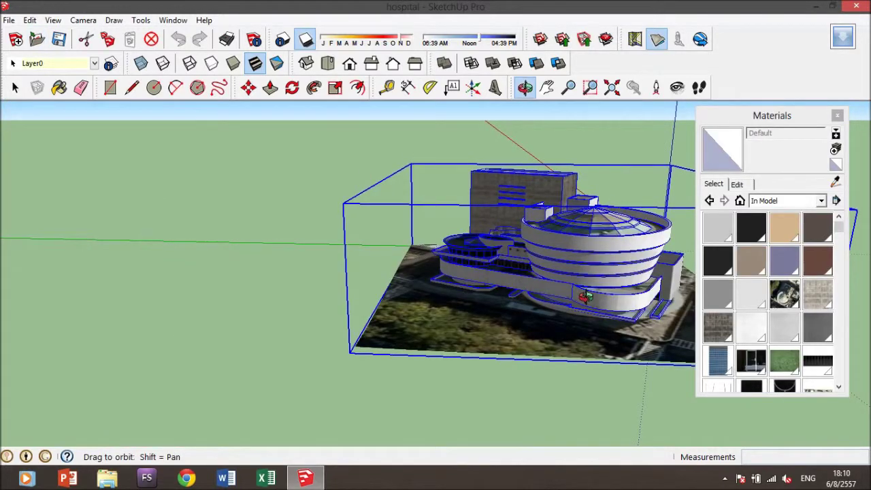
click(193, 212)
mouse_move(552, 261)
middle_down()
mouse_move(455, 226)
mouse_move(476, 255)
middle_up()
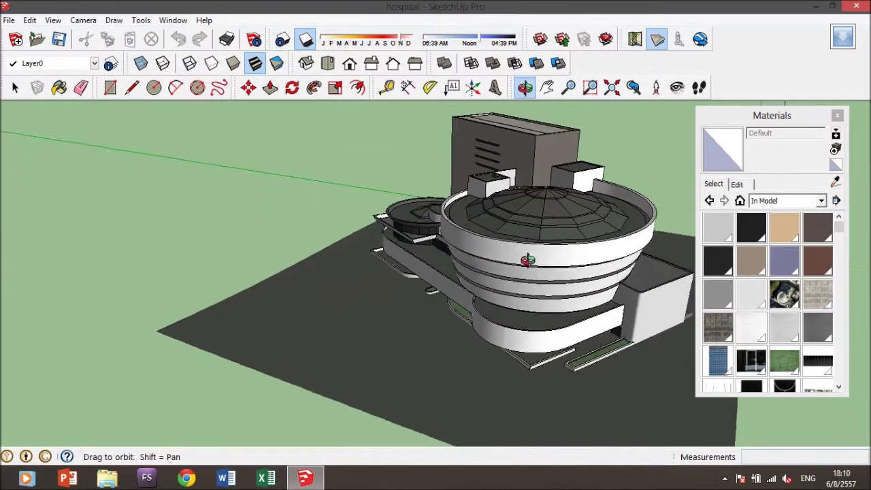
scroll(249, 241, up, 3)
mouse_move(249, 241)
middle_down()
mouse_move(406, 283)
mouse_move(222, 228)
middle_up()
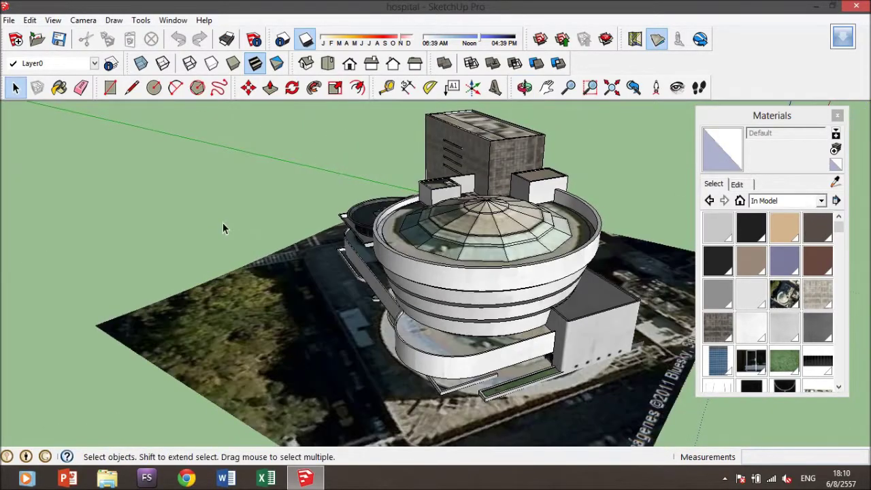
middle_drag(310, 255, 501, 180)
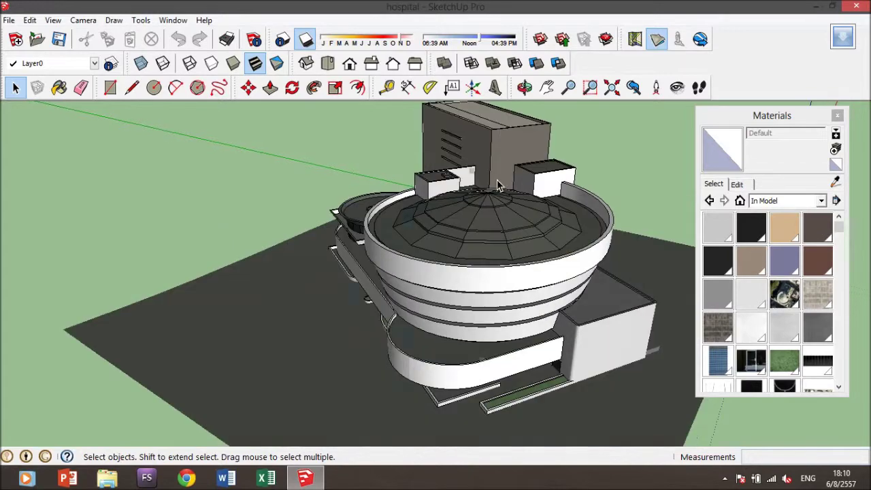
scroll(501, 180, up, 3)
middle_drag(317, 198, 490, 195)
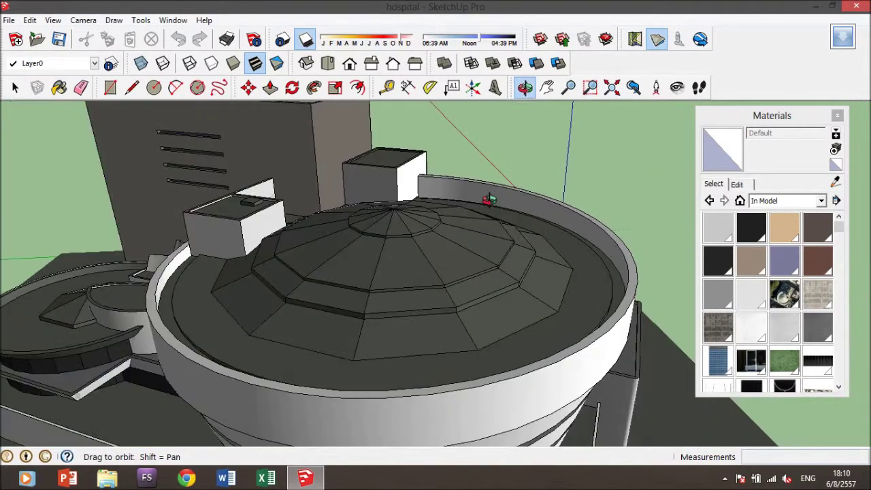
scroll(467, 208, down, 3)
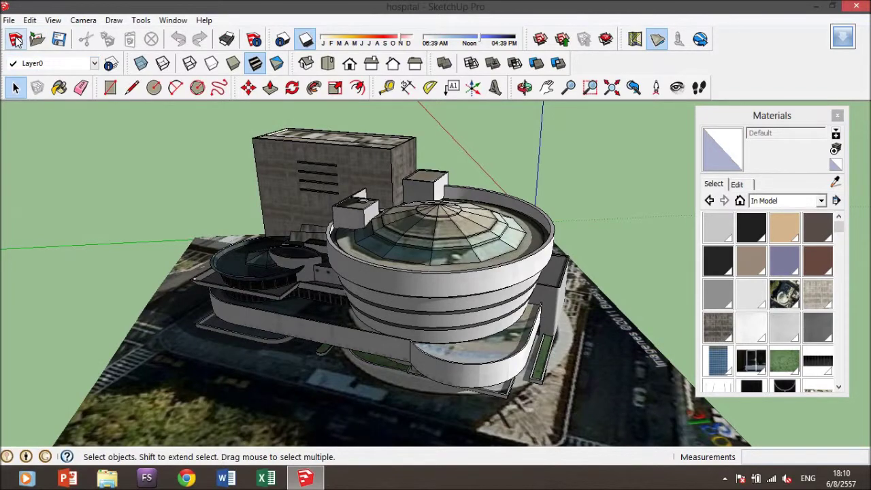
click(831, 6)
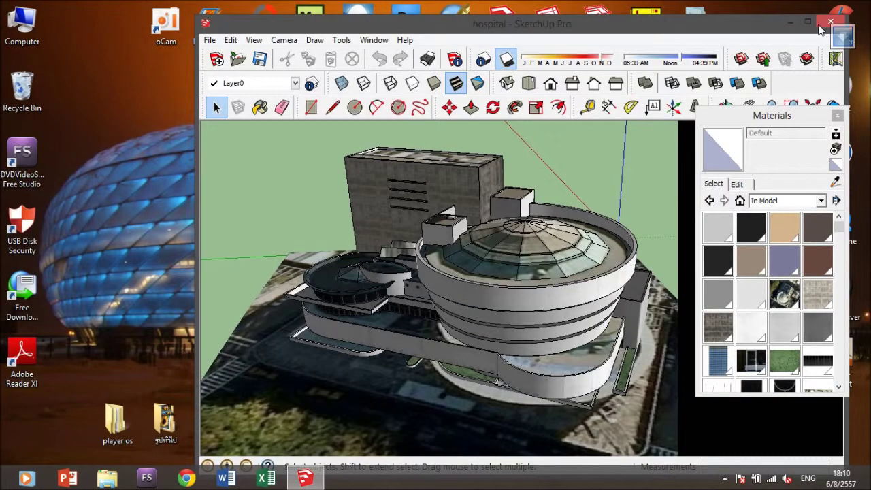
- Close the hospital model, relaunch SketchUp from the desktop shortcut, and select the default figure
click(820, 27)
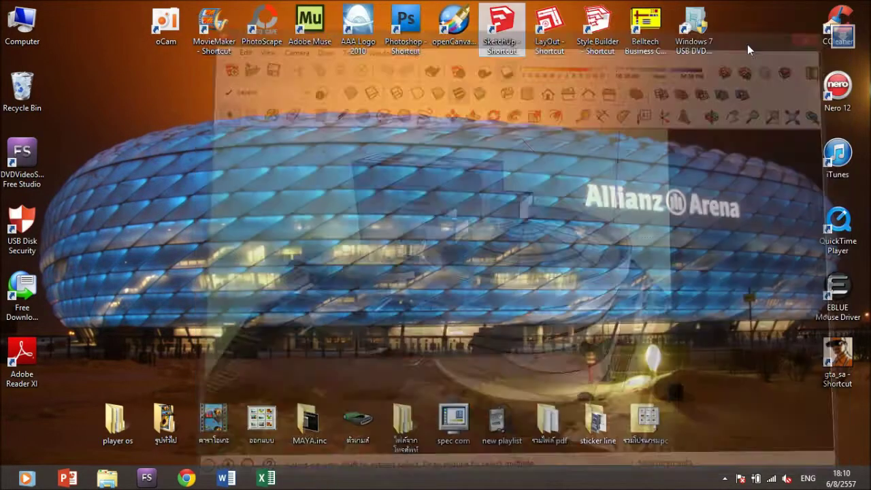
double_click(515, 46)
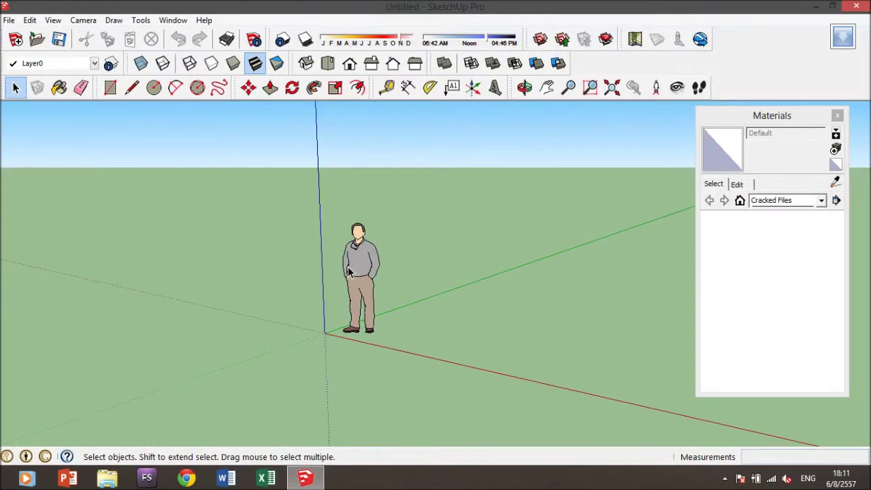
click(348, 272)
- Delete the default figure and draw a ground rectangle starting at the origin
key(Delete)
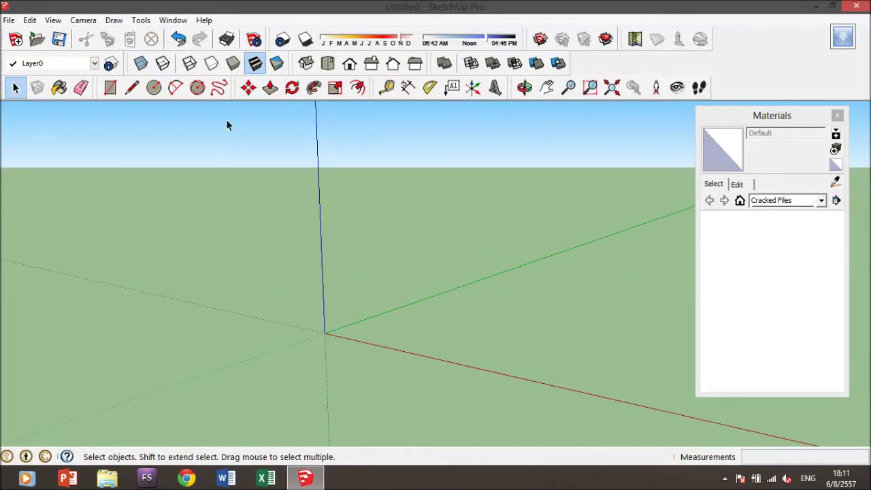
click(110, 89)
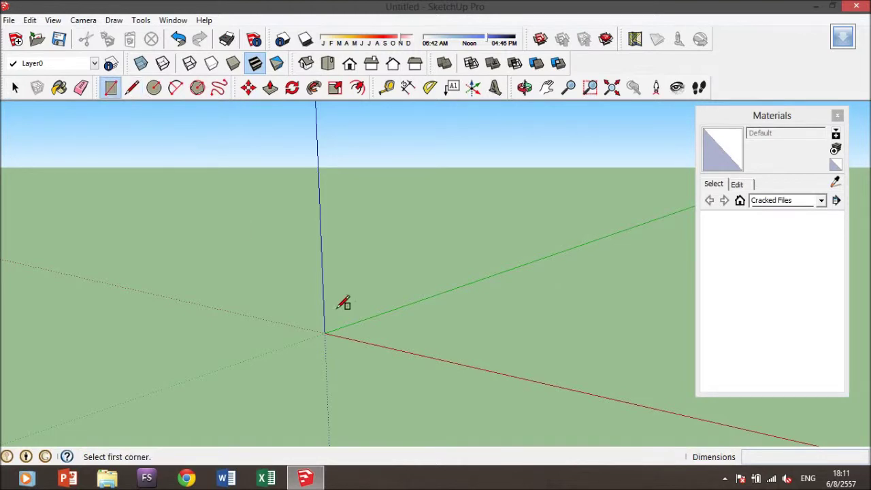
click(326, 333)
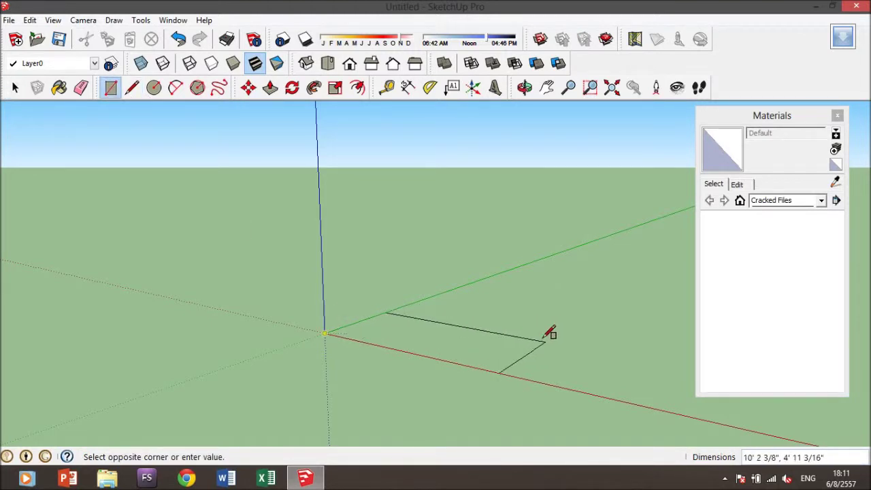
click(544, 332)
middle_drag(517, 347, 641, 345)
- Push/Pull the rectangle into a box about 3' 10 3/4" tall and face its front
click(270, 87)
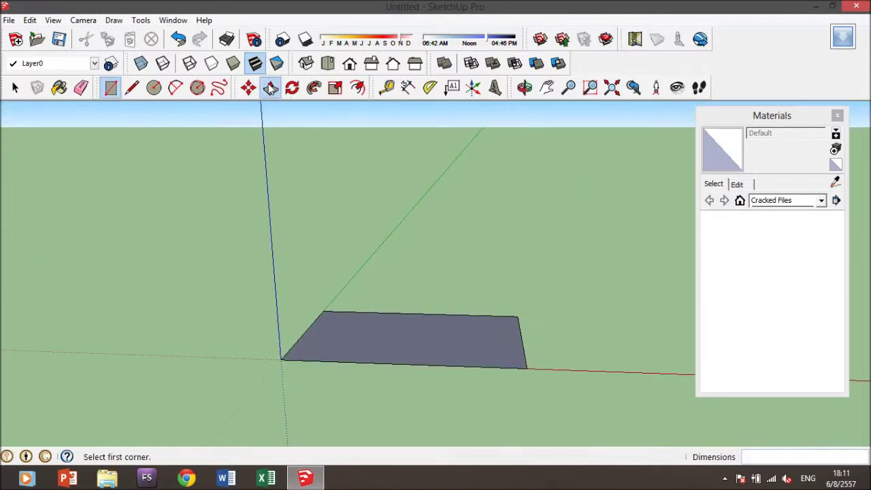
drag(437, 350, 431, 243)
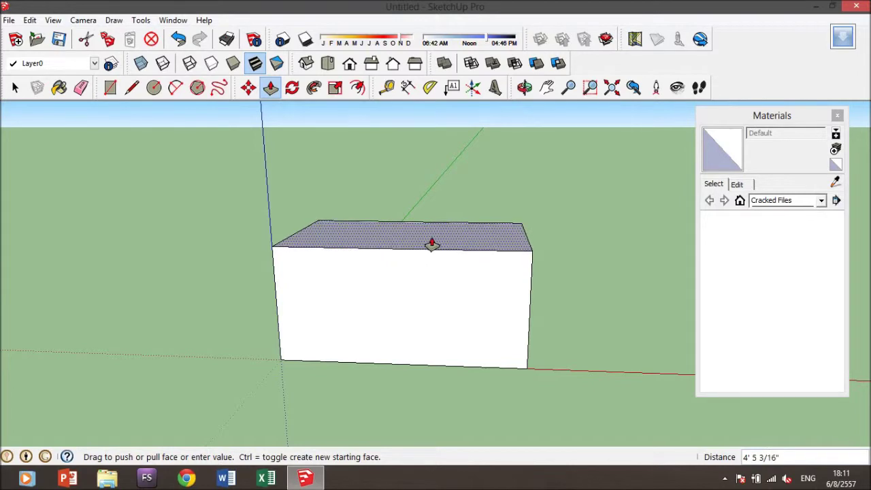
drag(432, 243, 425, 263)
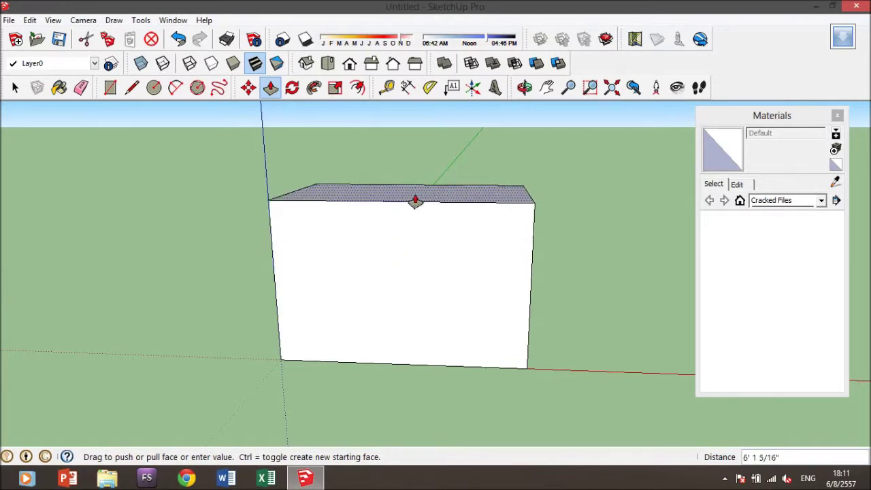
drag(424, 264, 424, 255)
mouse_move(436, 344)
middle_down()
mouse_move(420, 268)
mouse_move(445, 319)
mouse_move(470, 259)
mouse_move(501, 307)
mouse_move(486, 356)
middle_up()
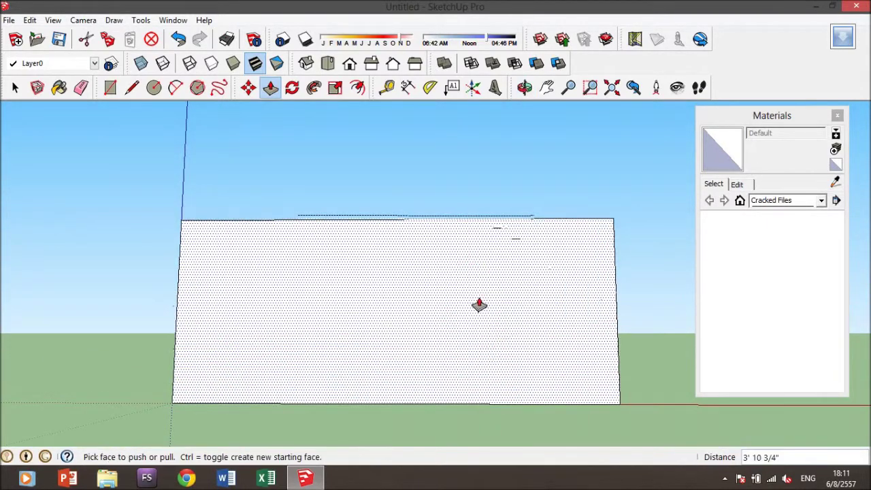
- Draw vertical, horizontal and vertical lines on the front face, enclosing a panel down to the ground
click(133, 91)
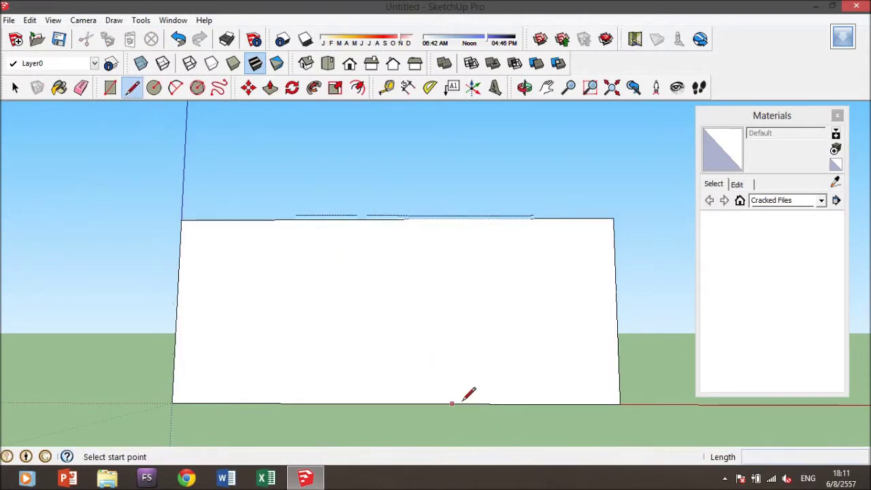
click(484, 404)
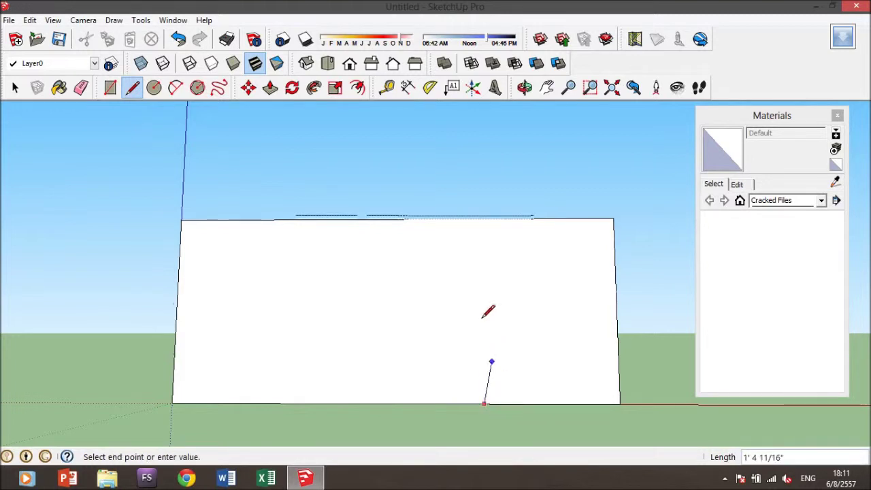
click(482, 259)
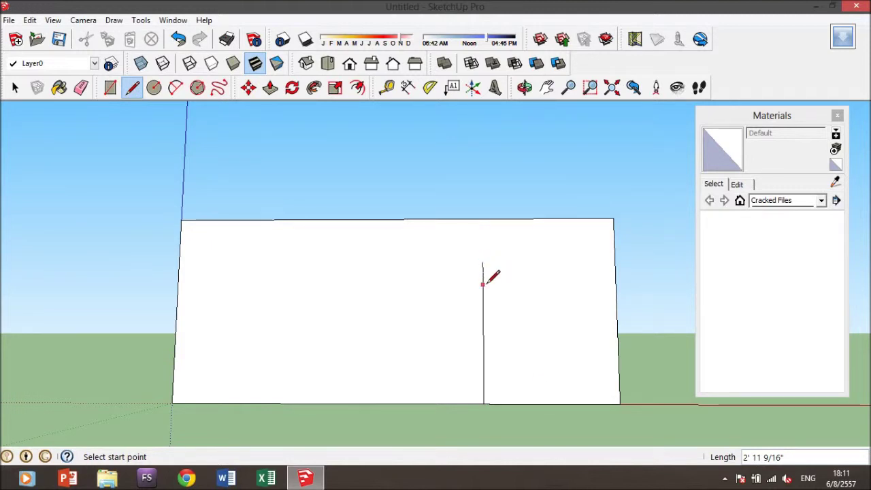
key(ctrl+z)
click(483, 403)
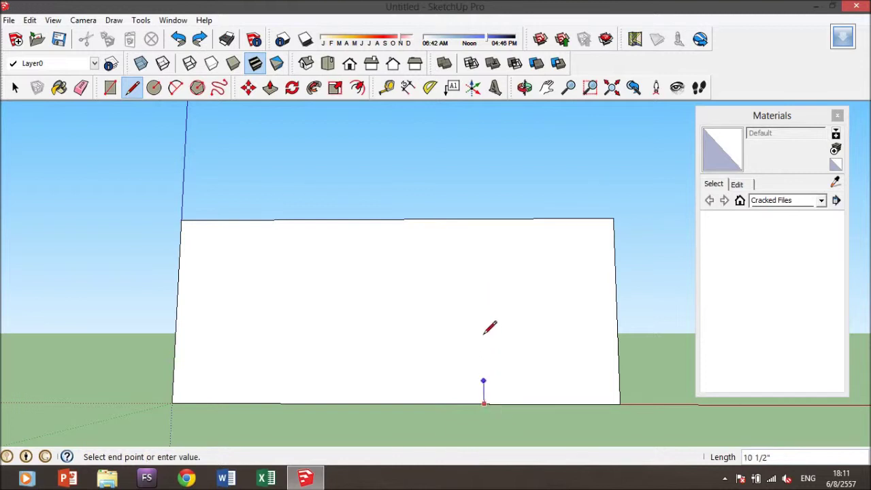
click(482, 238)
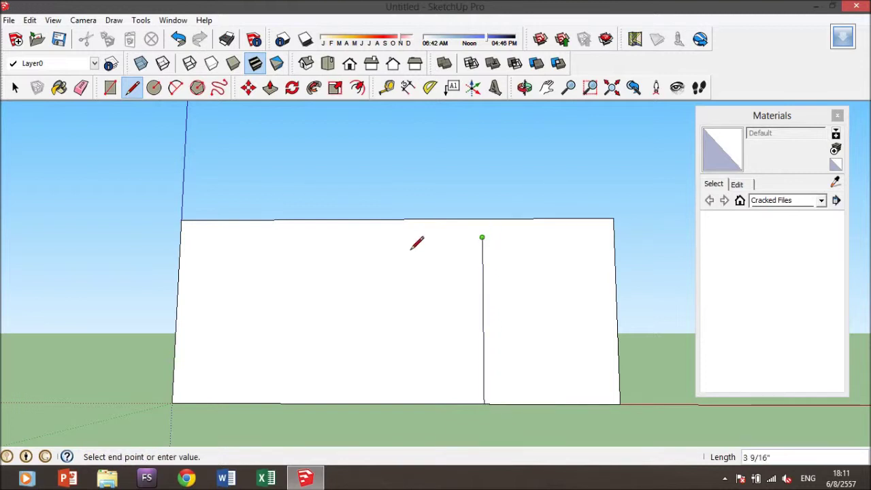
click(197, 238)
click(196, 238)
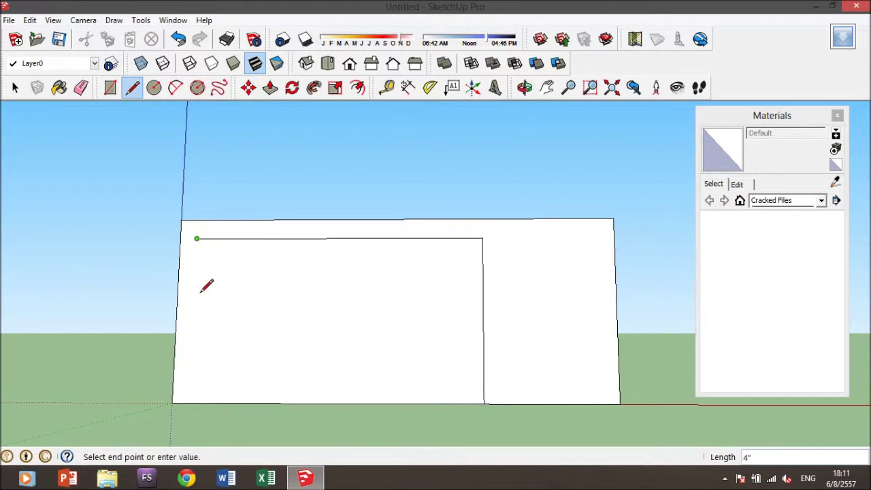
click(189, 403)
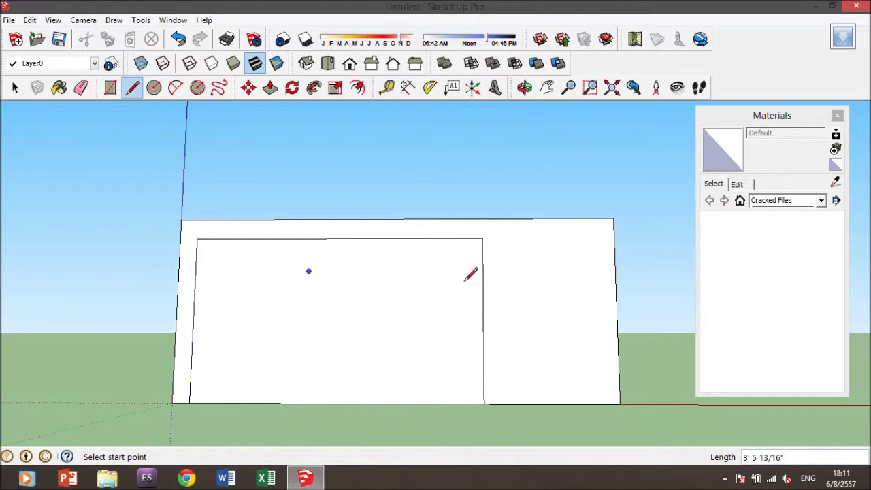
click(270, 87)
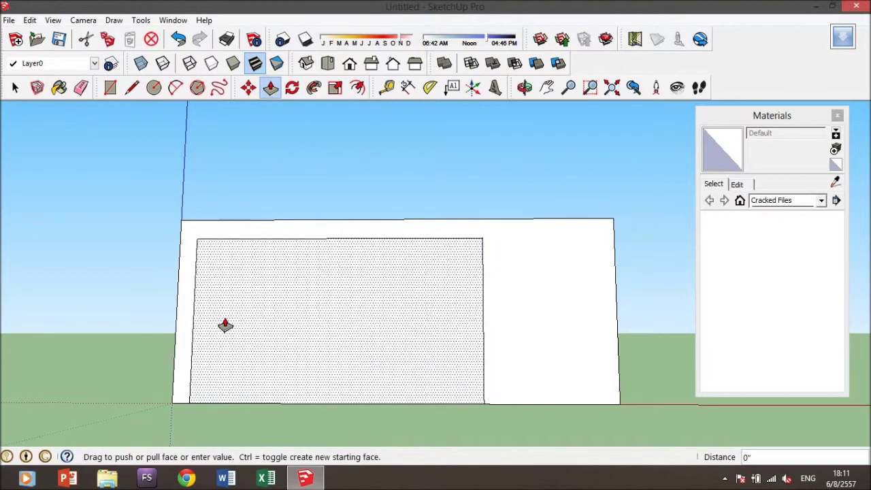
- Push the outlined front panel through the box to carve the knee opening
middle_drag(272, 327, 601, 350)
click(363, 349)
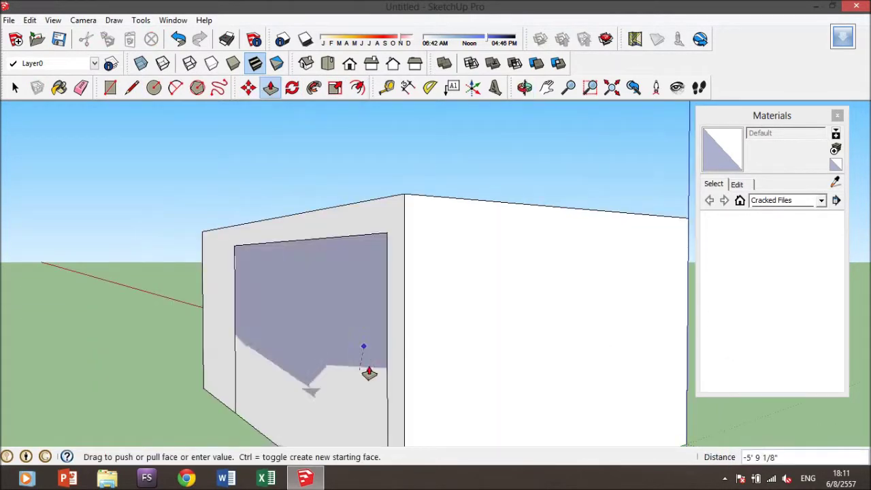
click(335, 382)
mouse_move(334, 325)
middle_down()
mouse_move(619, 311)
mouse_move(291, 340)
mouse_move(194, 328)
mouse_move(317, 359)
mouse_move(379, 356)
mouse_move(374, 350)
middle_up()
mouse_move(445, 294)
middle_down()
mouse_move(410, 293)
mouse_move(457, 292)
mouse_move(486, 221)
mouse_move(502, 249)
mouse_move(565, 271)
mouse_move(769, 281)
middle_up()
scroll(502, 248, up, 3)
scroll(496, 249, up, 3)
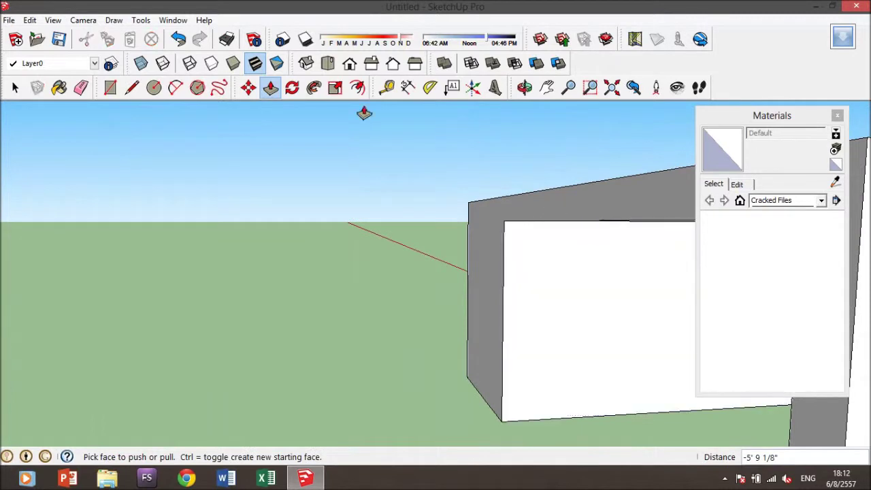
- Draw a thin rectangle along the opening's wall edge and extrude it into a strip
click(112, 90)
middle_drag(541, 225, 528, 215)
click(523, 216)
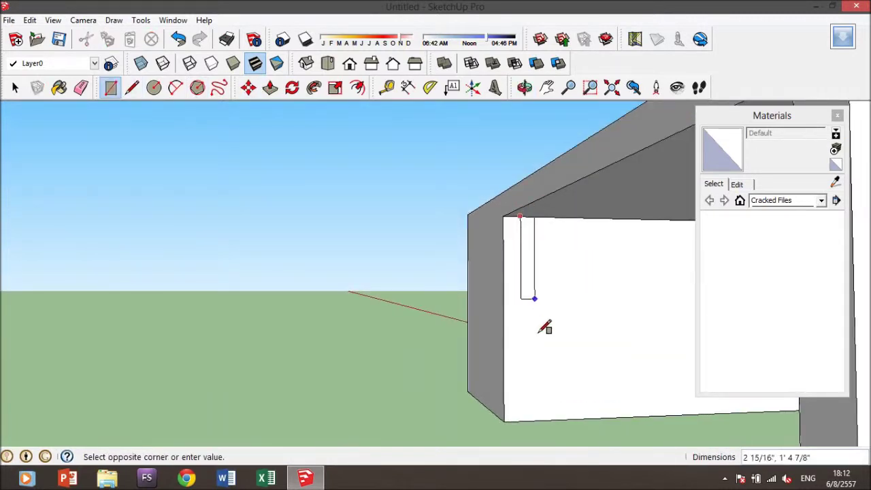
click(532, 391)
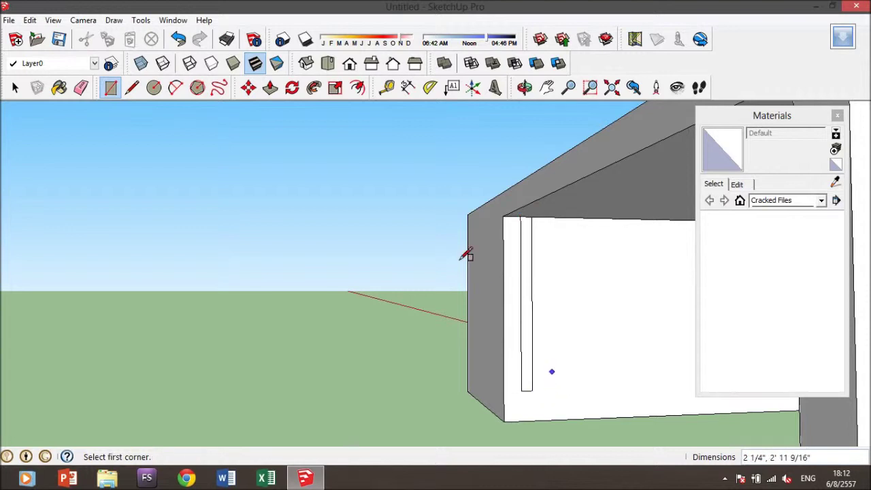
click(271, 89)
click(525, 274)
mouse_move(525, 274)
middle_down()
mouse_move(678, 359)
mouse_move(805, 349)
middle_up()
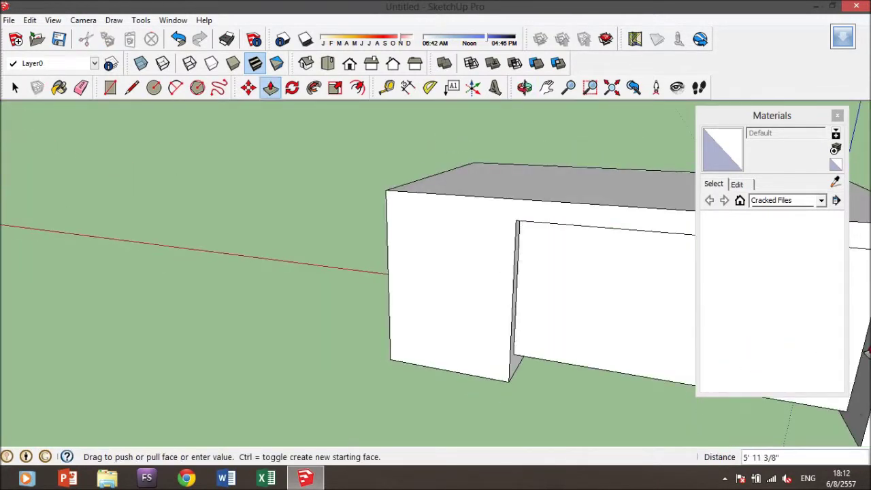
click(865, 352)
click(547, 87)
mouse_move(453, 301)
mouse_down()
mouse_move(441, 292)
mouse_move(251, 282)
mouse_up()
middle_drag(251, 282, 465, 216)
middle_click(465, 216)
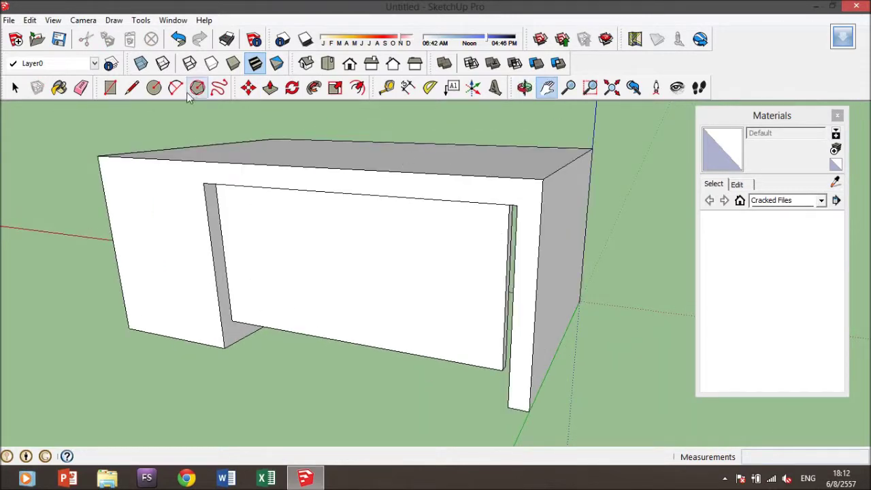
- Recess the narrow edge strip about 1/2" and offset the back panel face
click(270, 87)
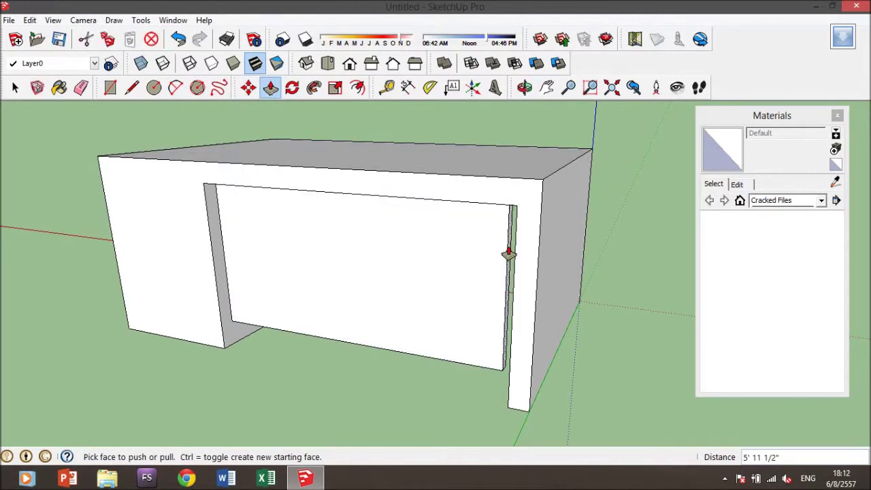
middle_drag(508, 254, 593, 262)
click(589, 269)
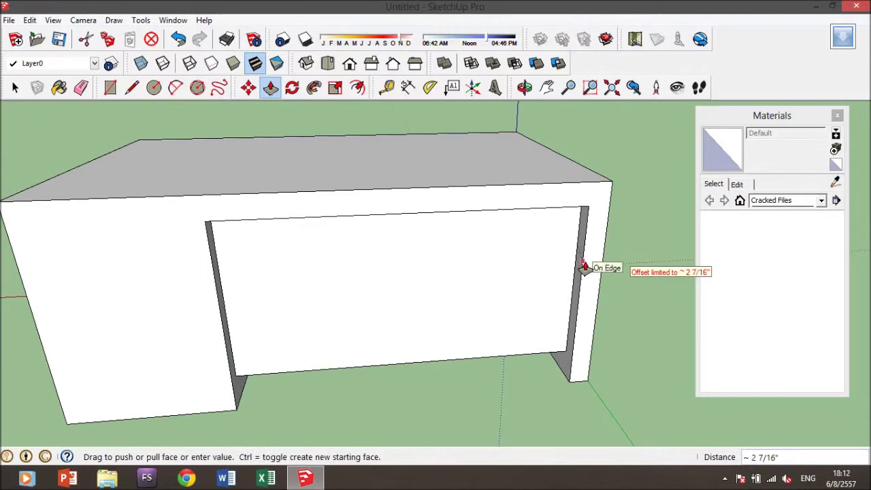
click(584, 266)
click(431, 282)
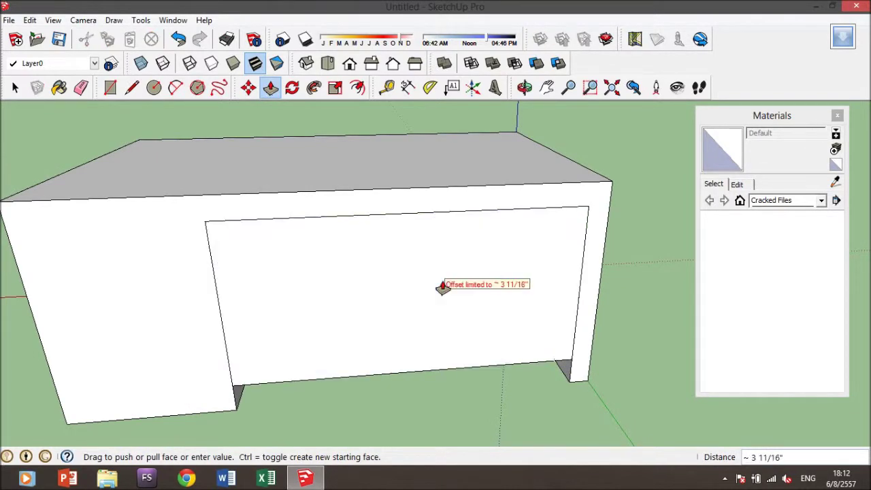
scroll(443, 285, up, 3)
scroll(476, 292, up, 1)
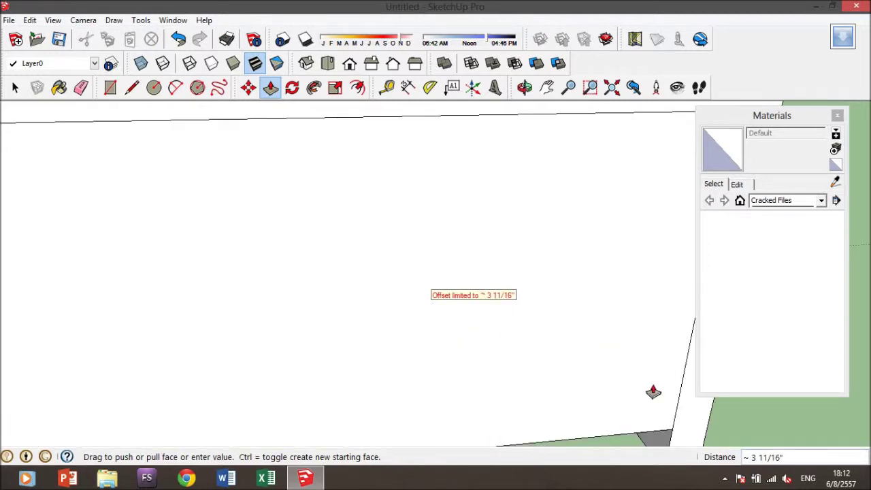
click(601, 401)
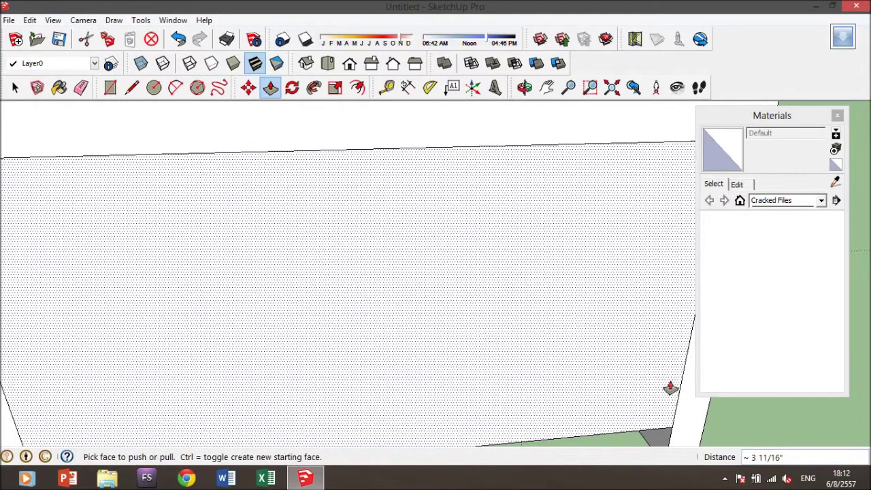
- Push the back panel face and the right face further with Push/Pull
middle_drag(670, 389, 653, 398)
click(634, 389)
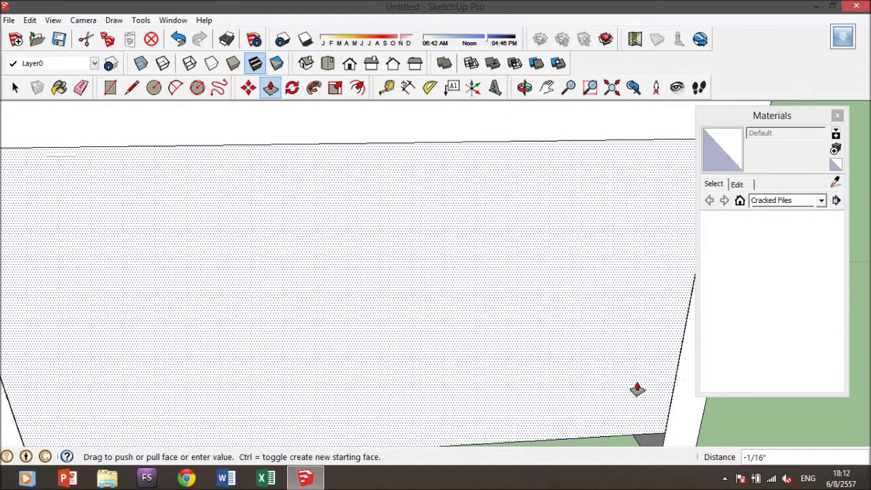
click(633, 386)
mouse_move(672, 389)
middle_down()
mouse_move(233, 369)
mouse_move(393, 359)
mouse_move(377, 386)
mouse_move(653, 285)
middle_up()
click(663, 281)
click(662, 279)
- Return to a near face-on view and place a shelf rectangle's first corner on the right wall
scroll(546, 274, down, 2)
scroll(546, 274, down, 4)
click(546, 87)
mouse_move(340, 231)
mouse_down()
mouse_move(262, 297)
mouse_move(494, 358)
mouse_up()
key(o)
mouse_move(392, 301)
mouse_down()
mouse_move(327, 305)
mouse_move(423, 334)
mouse_up()
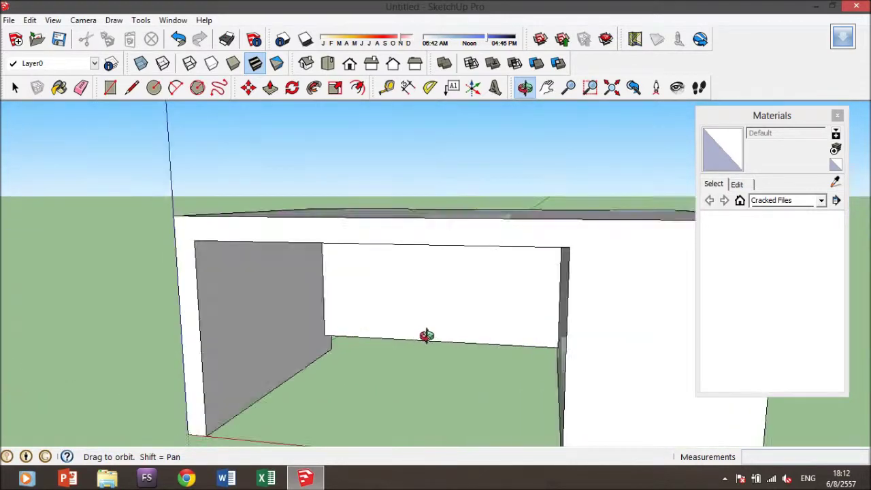
key(h)
click(113, 92)
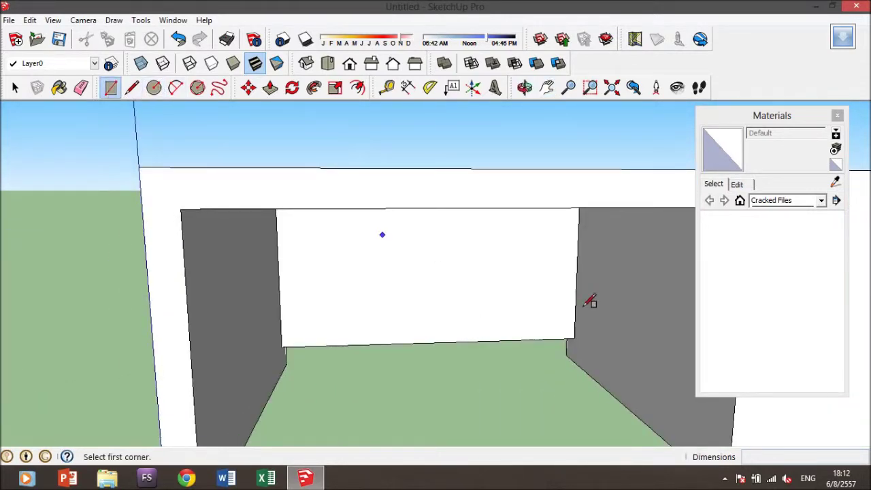
click(575, 314)
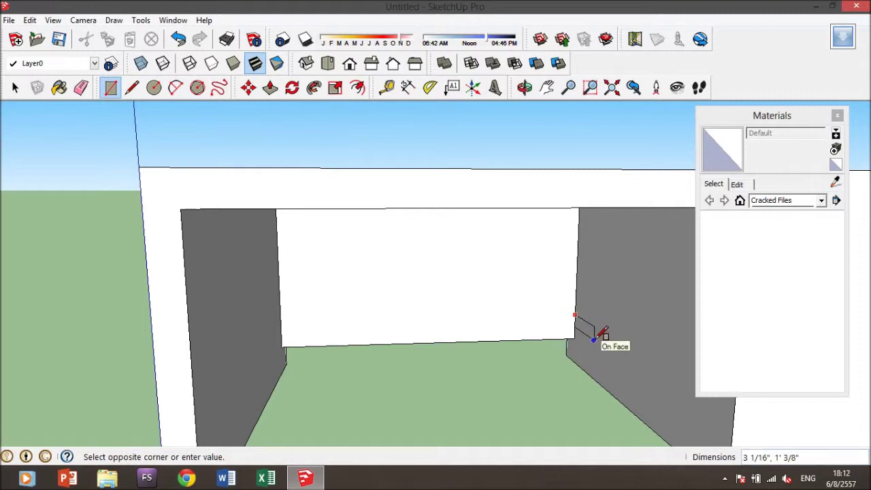
- Finish the small rectangle and pull it about 6' 1 15/16" across to the left wall
click(603, 343)
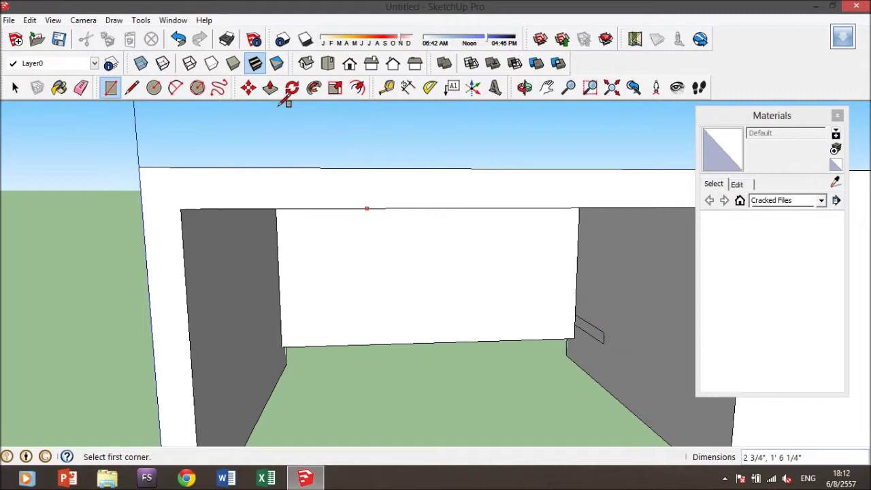
click(270, 87)
click(584, 333)
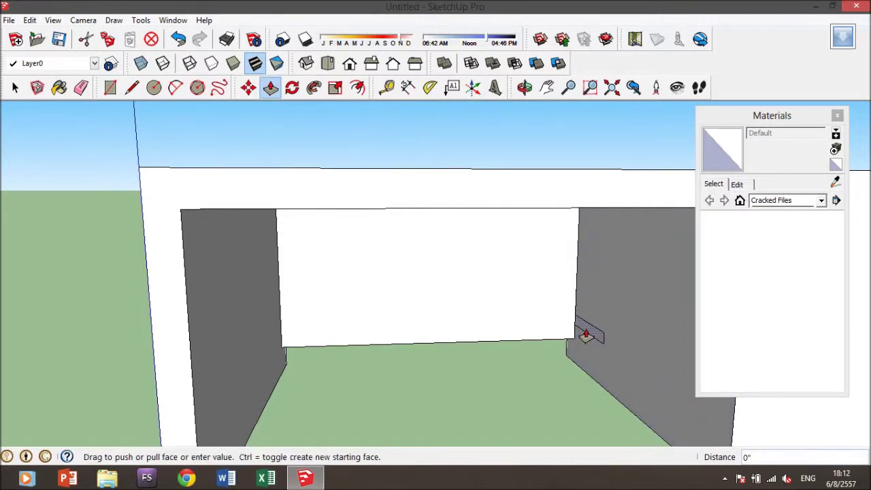
click(224, 357)
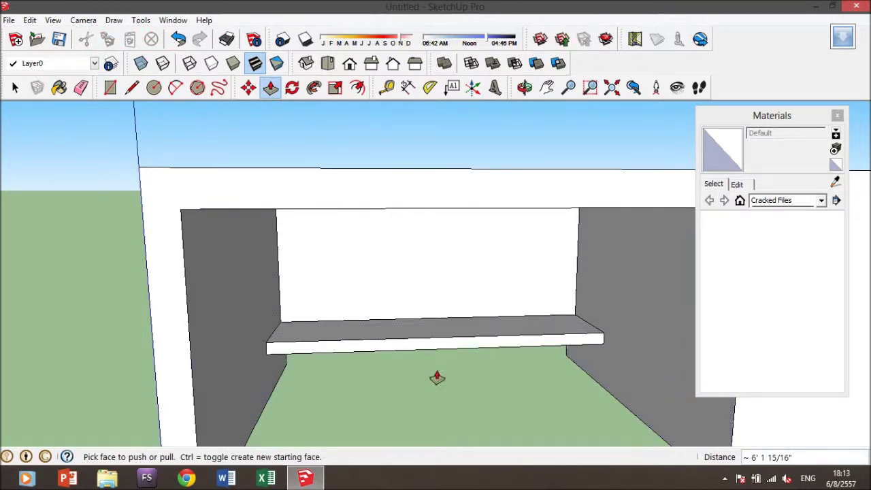
- Lower the shelf's top face by 1 1/16" to thin the board
middle_drag(437, 378, 423, 336)
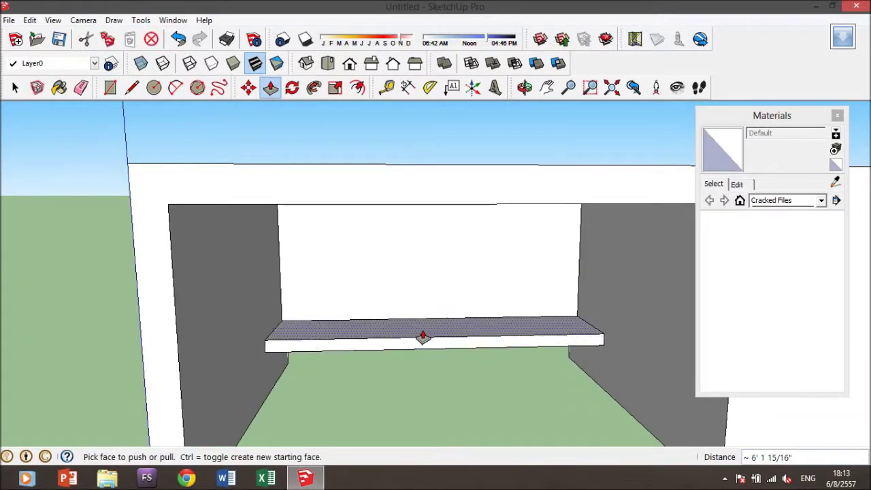
click(422, 336)
click(427, 349)
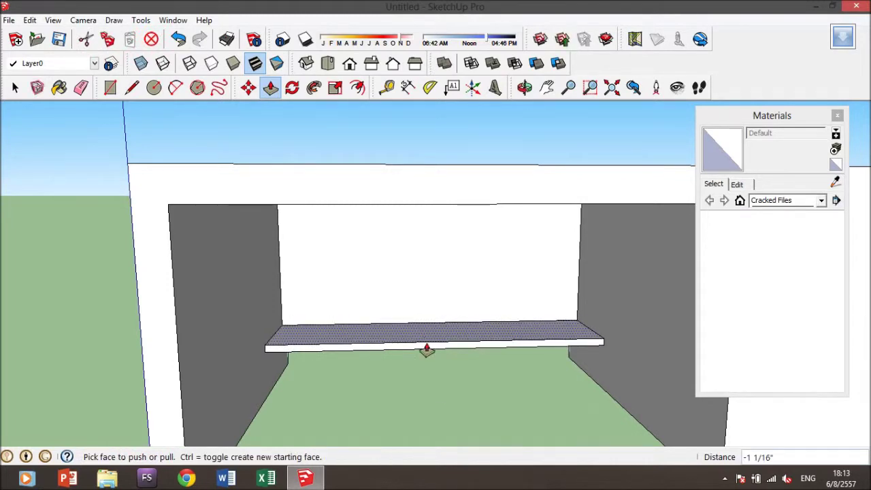
middle_drag(426, 349, 416, 361)
mouse_move(503, 317)
middle_down()
mouse_move(474, 370)
mouse_move(321, 364)
mouse_move(356, 371)
mouse_move(518, 360)
mouse_move(528, 369)
middle_up()
- Draw the upper shelf's rectangle outline on the inner side wall just under the top
click(111, 90)
middle_drag(213, 155, 417, 244)
middle_drag(630, 279, 677, 267)
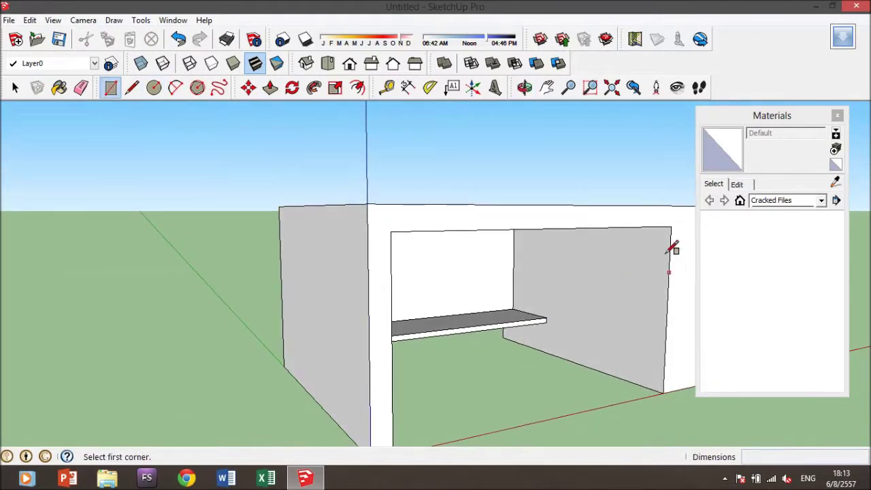
click(670, 251)
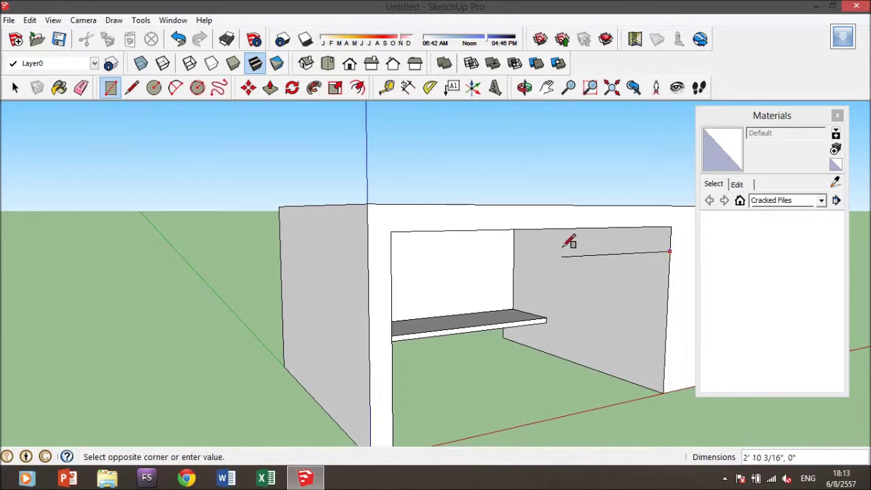
key(Escape)
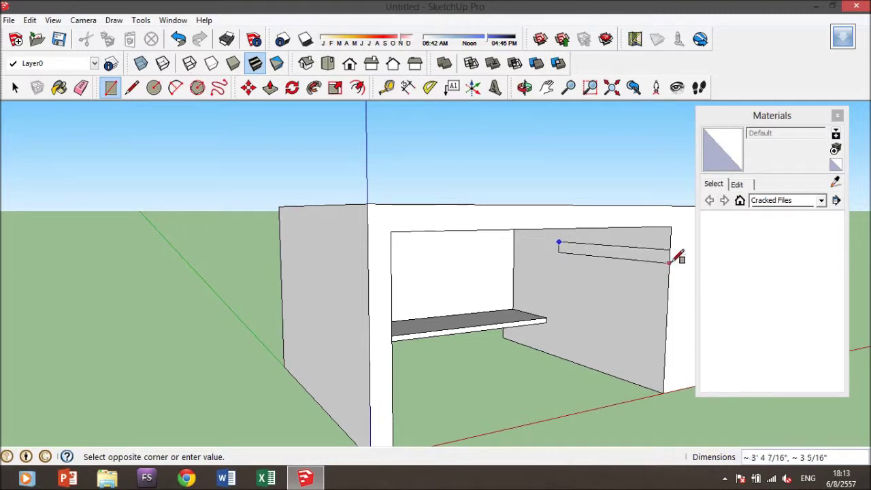
click(669, 265)
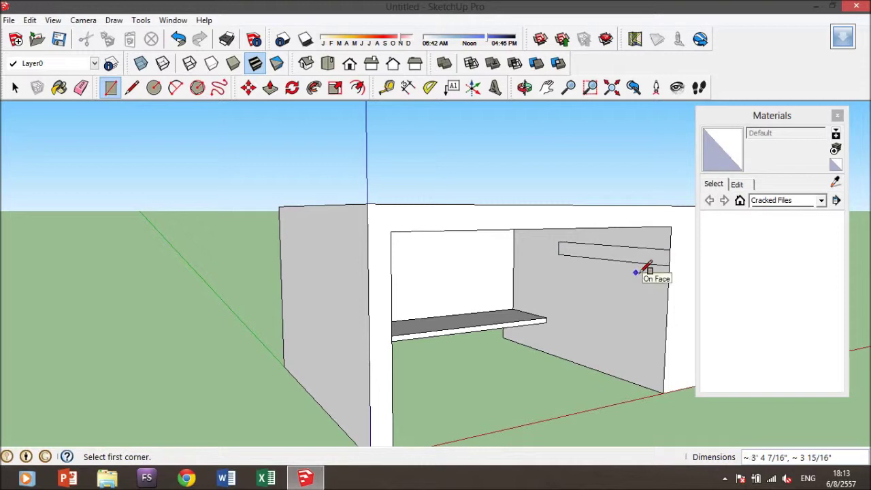
- Extrude the outline across the desk into a shelf and lower its top face 2 3/8"
click(270, 87)
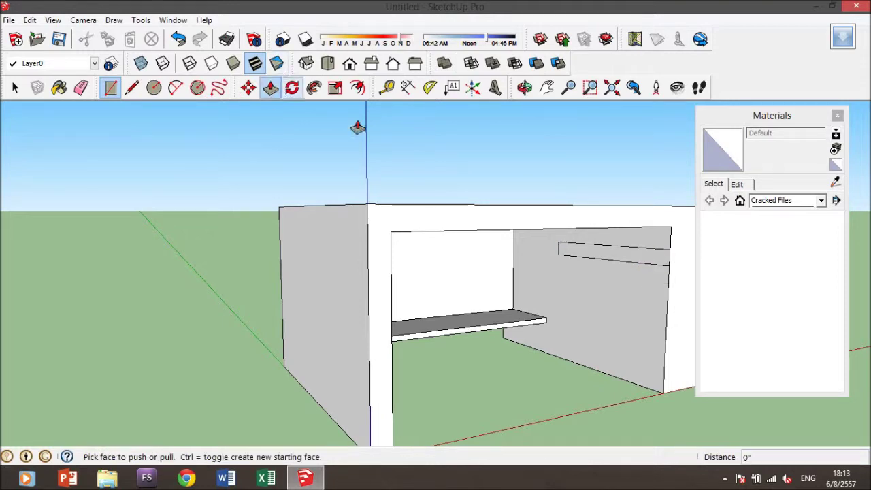
click(626, 261)
middle_drag(570, 285, 288, 302)
click(216, 273)
mouse_move(216, 273)
middle_down()
mouse_move(353, 253)
mouse_move(335, 254)
middle_up()
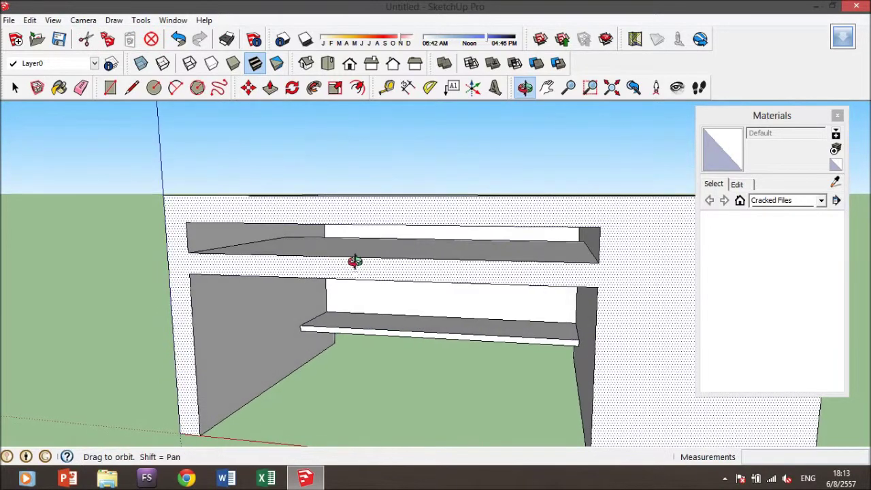
drag(334, 254, 334, 264)
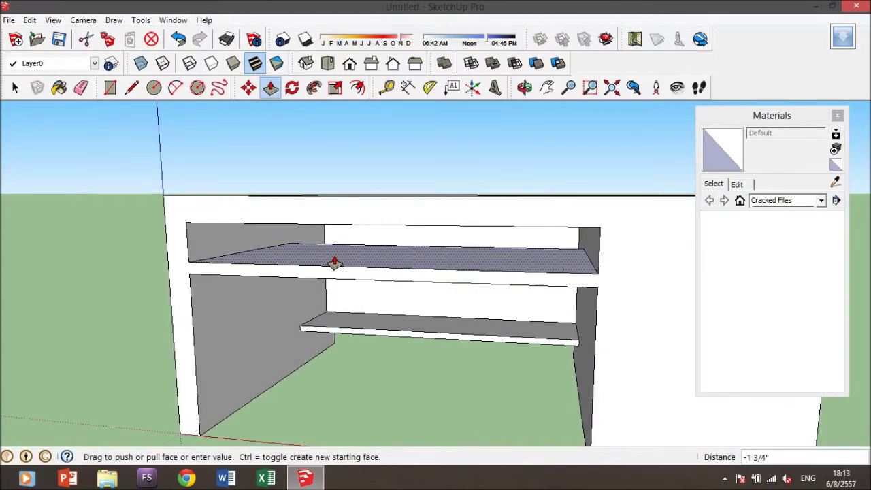
drag(334, 264, 334, 266)
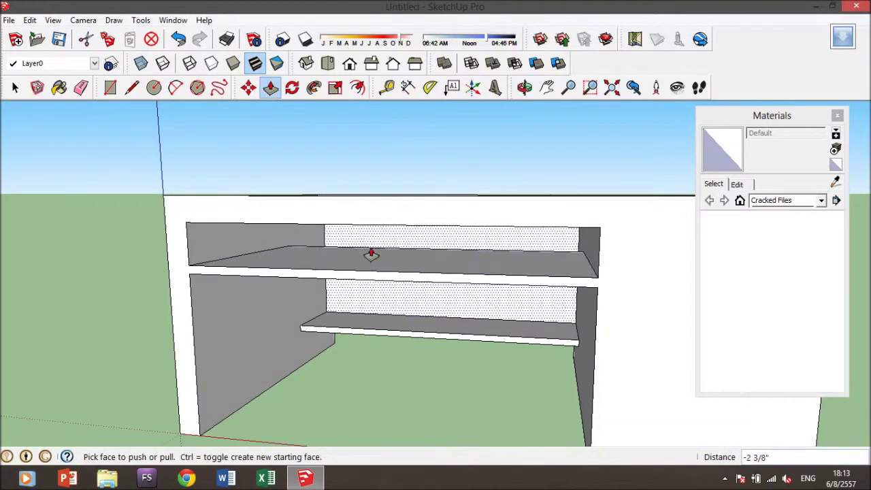
scroll(168, 162, up, 1)
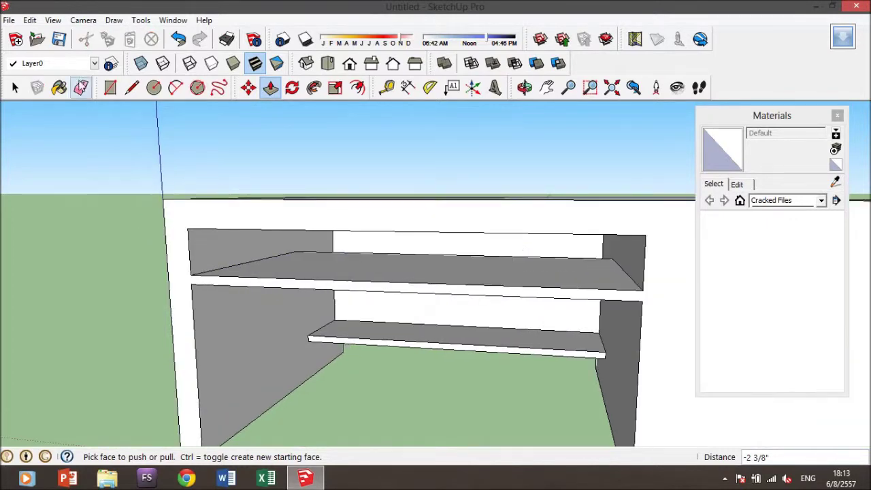
- Split off the upper shelf's front with a line and extend that strip 1 1/2"
click(132, 87)
click(191, 282)
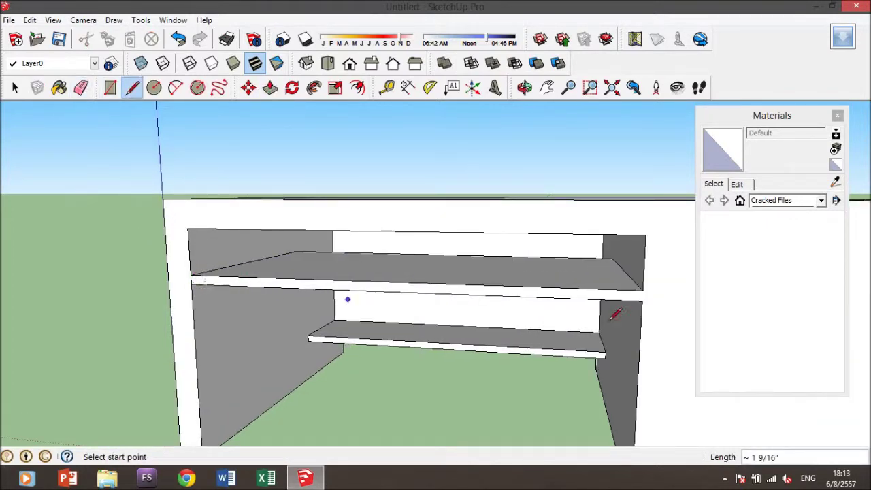
click(642, 298)
click(271, 87)
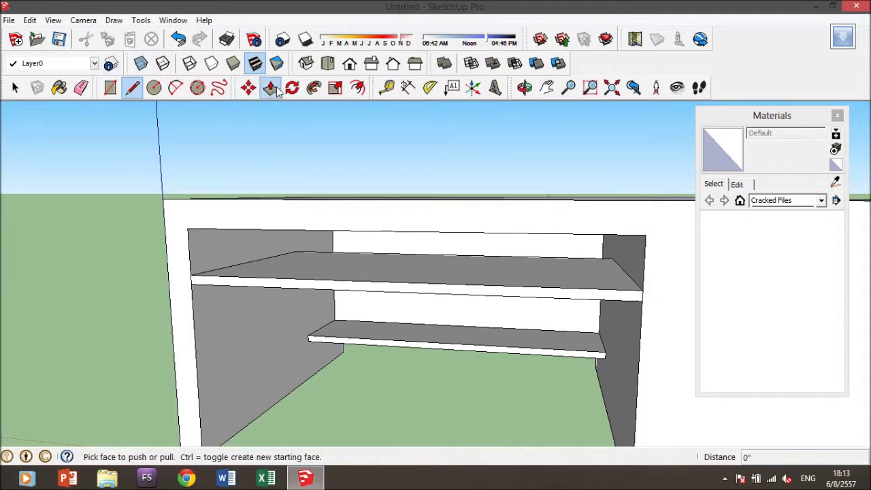
click(325, 289)
text(1 1/2)
click(324, 292)
- Bring the back panel between the shelves into a front view for the cable-hole circle
mouse_move(603, 311)
middle_down()
mouse_move(473, 303)
mouse_move(668, 314)
mouse_move(649, 311)
middle_up()
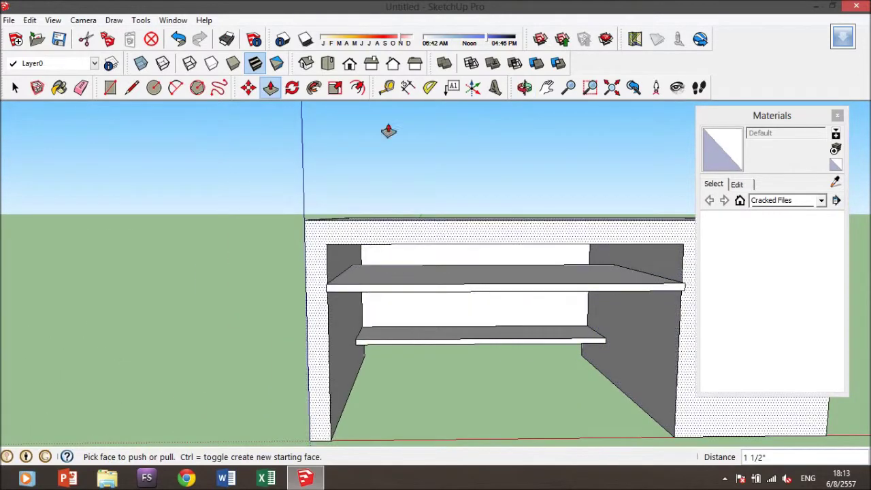
click(547, 87)
mouse_move(556, 210)
middle_down()
mouse_move(519, 259)
mouse_move(540, 219)
mouse_move(558, 266)
mouse_move(472, 224)
mouse_move(424, 257)
mouse_move(399, 237)
mouse_move(406, 128)
middle_up()
key(f)
mouse_move(448, 268)
middle_down()
mouse_move(429, 179)
mouse_move(443, 278)
mouse_move(408, 258)
middle_up()
click(156, 89)
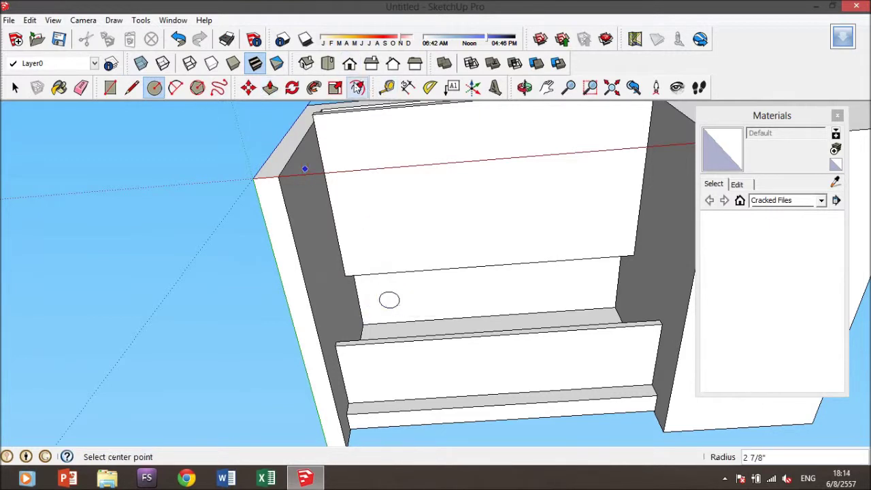
- Push the 2 7/8"-radius circle through the panel to make a round cable hole
click(270, 87)
click(392, 307)
mouse_move(385, 295)
middle_down()
mouse_move(385, 431)
mouse_move(435, 230)
mouse_move(383, 389)
middle_up()
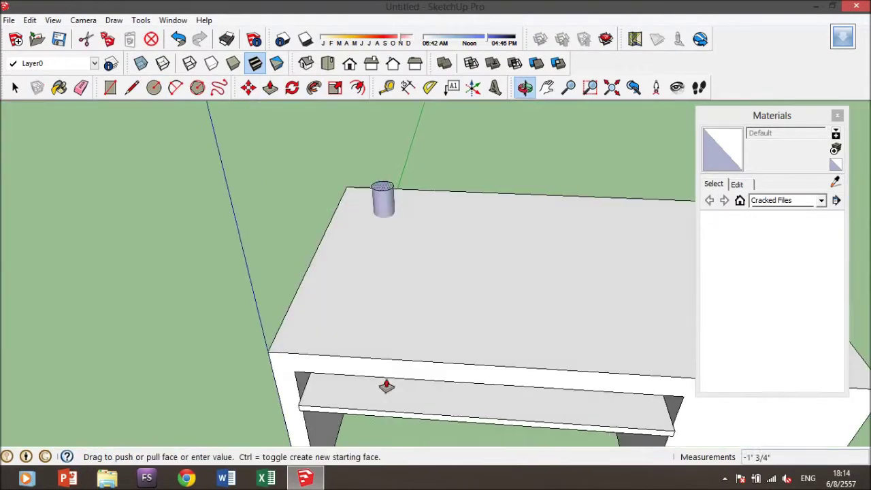
click(400, 291)
- Orbit and pan to a low front view of the desk and shelves
mouse_move(427, 197)
middle_down()
mouse_move(549, 330)
mouse_move(617, 236)
mouse_move(390, 122)
mouse_move(555, 333)
mouse_move(538, 214)
mouse_move(494, 127)
middle_up()
mouse_move(479, 295)
middle_down()
mouse_move(599, 364)
mouse_move(526, 399)
mouse_move(521, 223)
mouse_move(544, 263)
mouse_move(585, 74)
middle_up()
click(541, 87)
mouse_move(578, 188)
mouse_down()
mouse_move(488, 272)
mouse_move(490, 252)
mouse_up()
key(o)
shift+drag(535, 277, 512, 258)
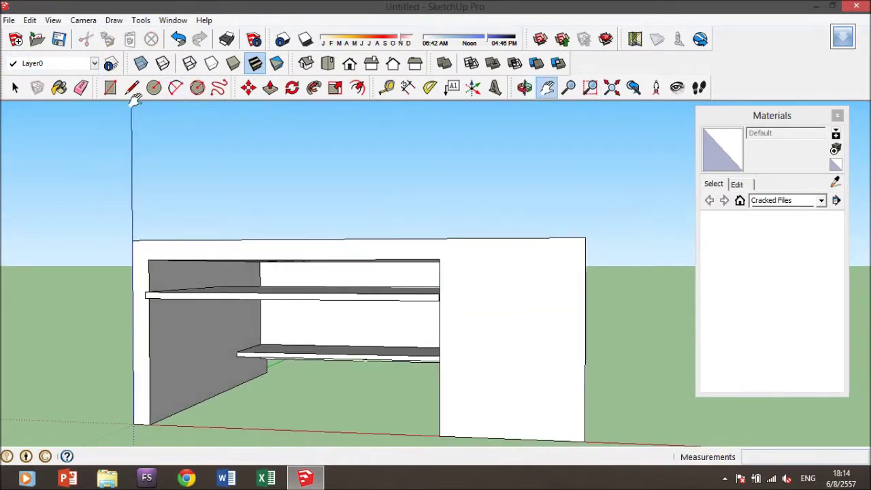
- Draw a rectangle on the upper right pedestal front and push it inward as a cubby
click(110, 90)
click(453, 261)
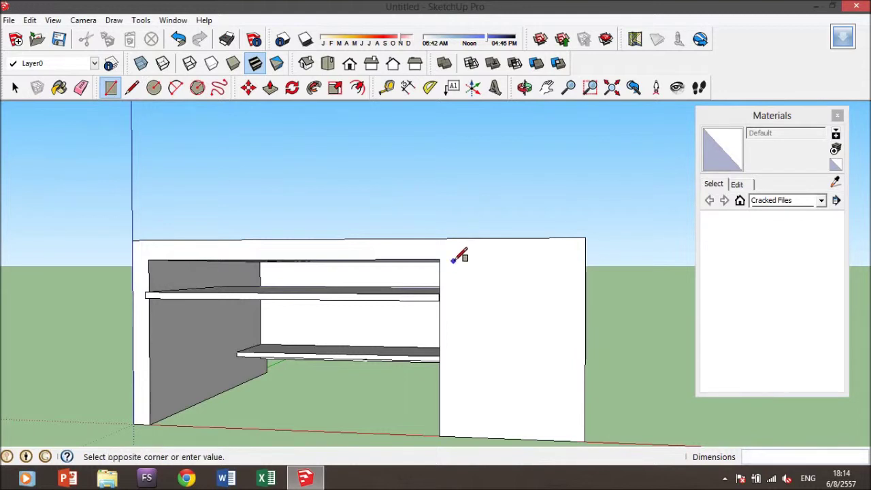
click(573, 304)
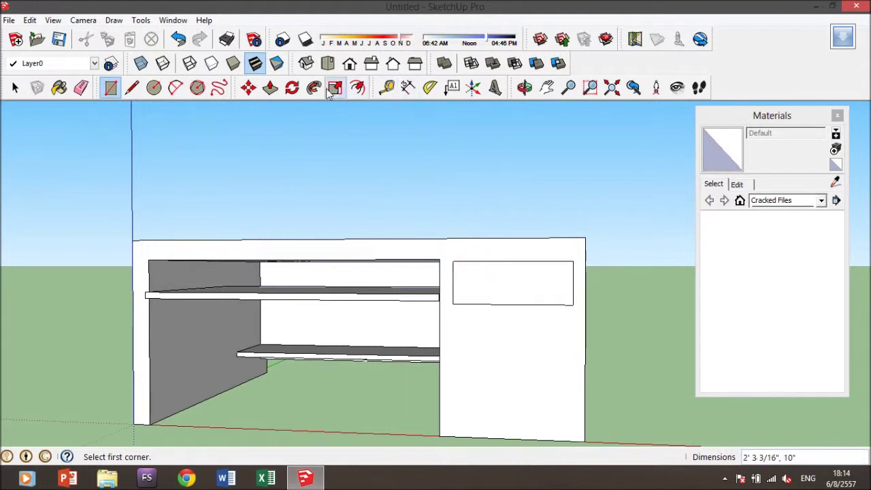
key(p)
click(524, 292)
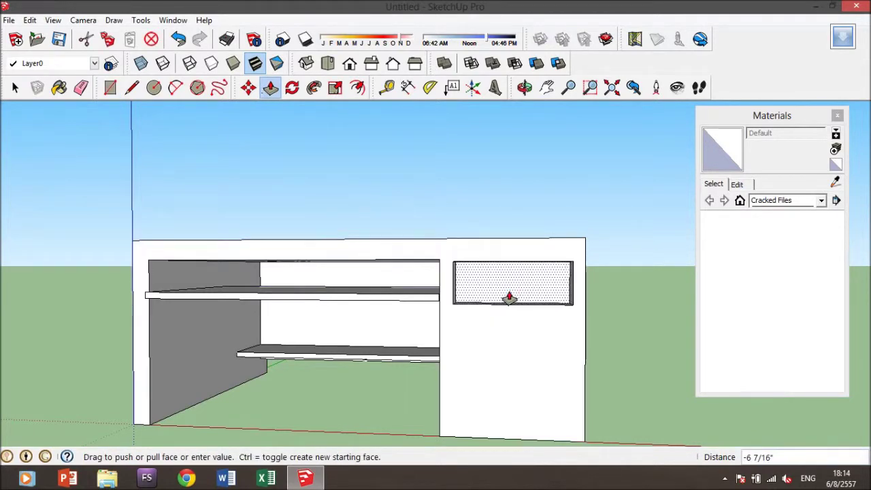
click(508, 294)
- Push the cubby's back face deeper to enlarge the recess
middle_drag(633, 268, 577, 288)
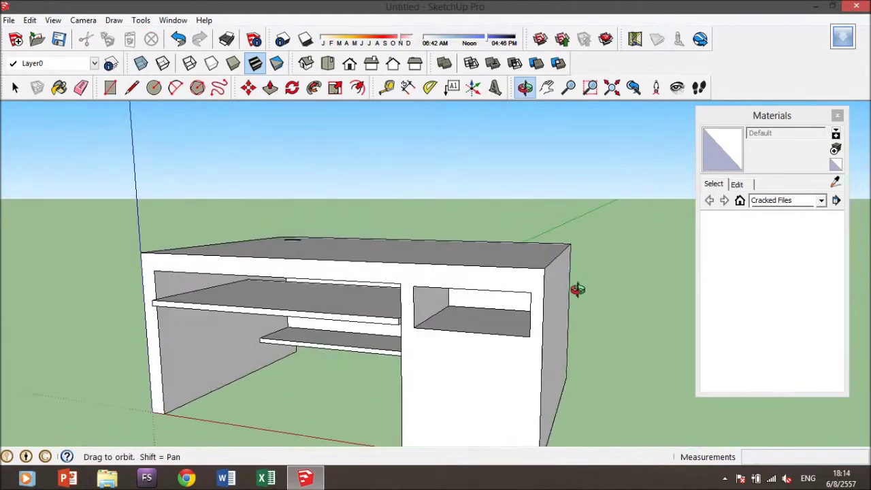
click(486, 306)
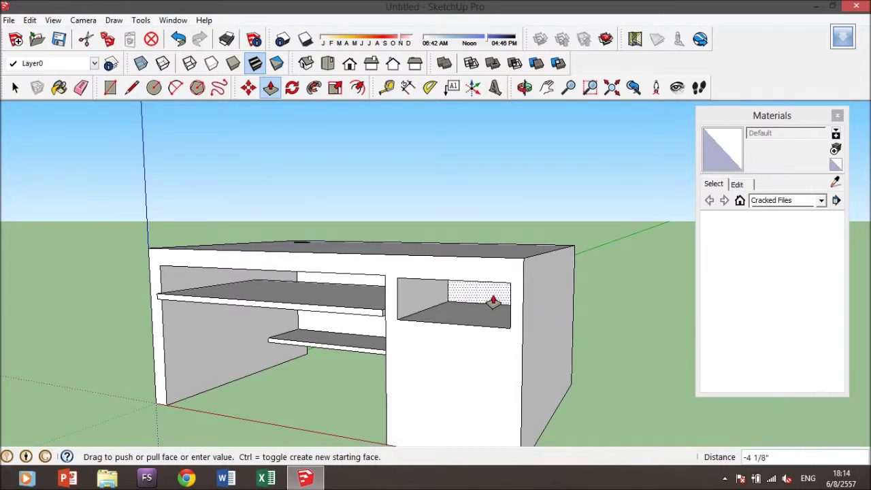
click(498, 296)
mouse_move(498, 296)
middle_down()
mouse_move(361, 305)
mouse_move(597, 324)
mouse_move(642, 317)
middle_up()
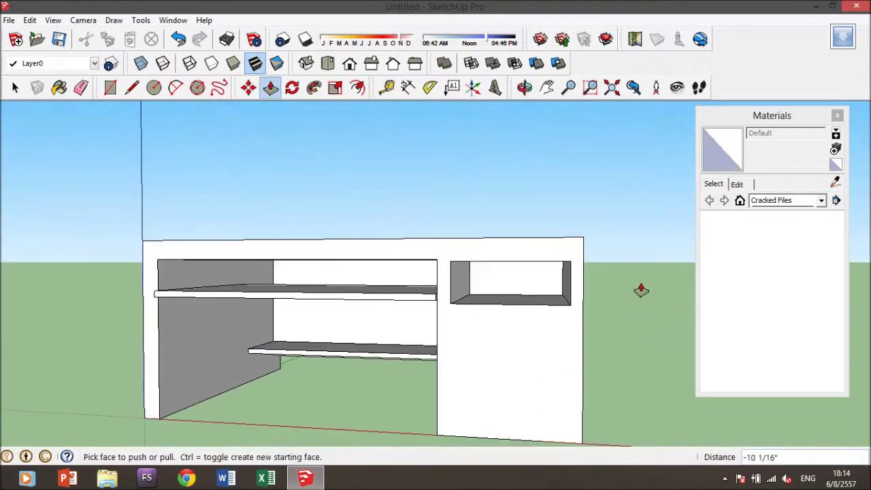
click(154, 87)
- Draw an 11 5/8"-radius circle below the cubby and push it into the pedestal
click(507, 370)
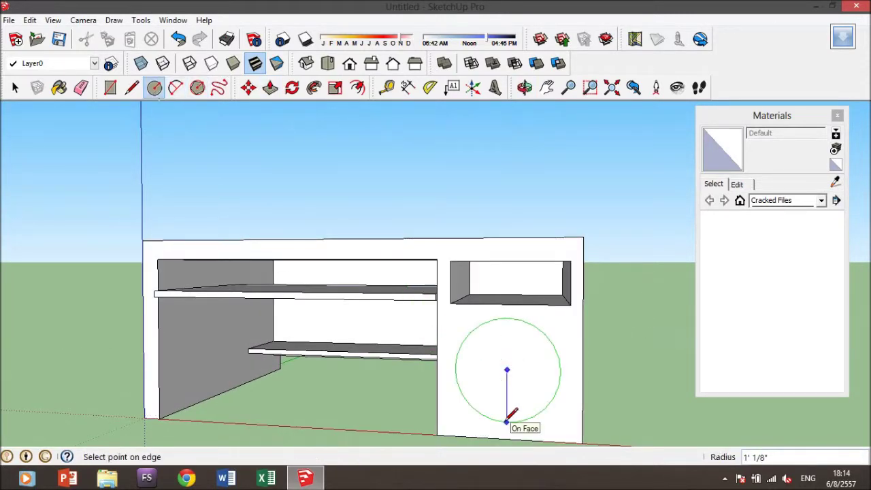
click(507, 422)
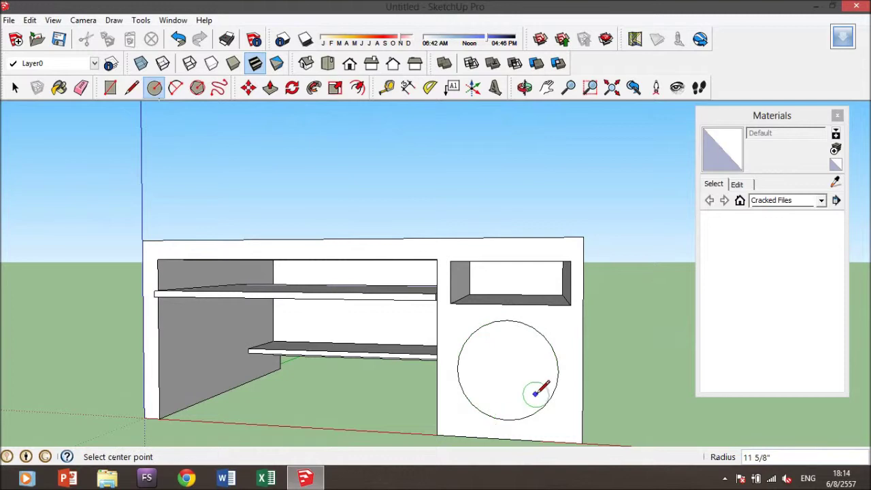
click(270, 88)
click(521, 376)
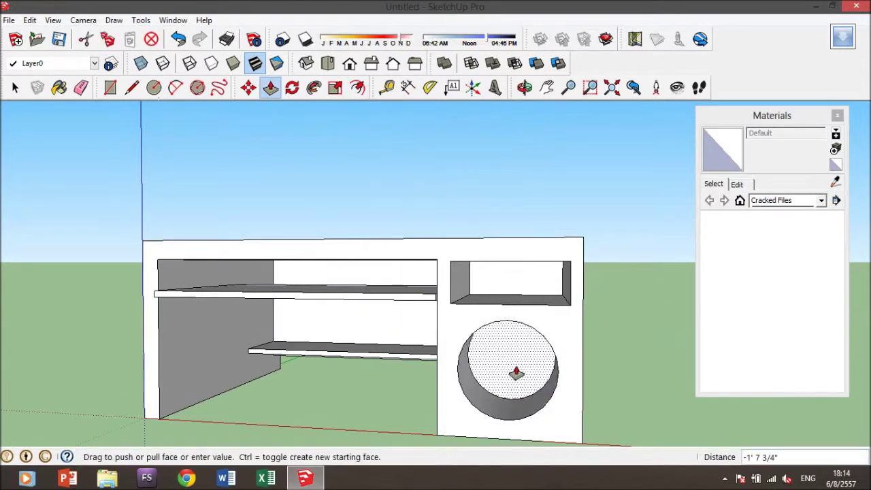
click(513, 366)
click(502, 360)
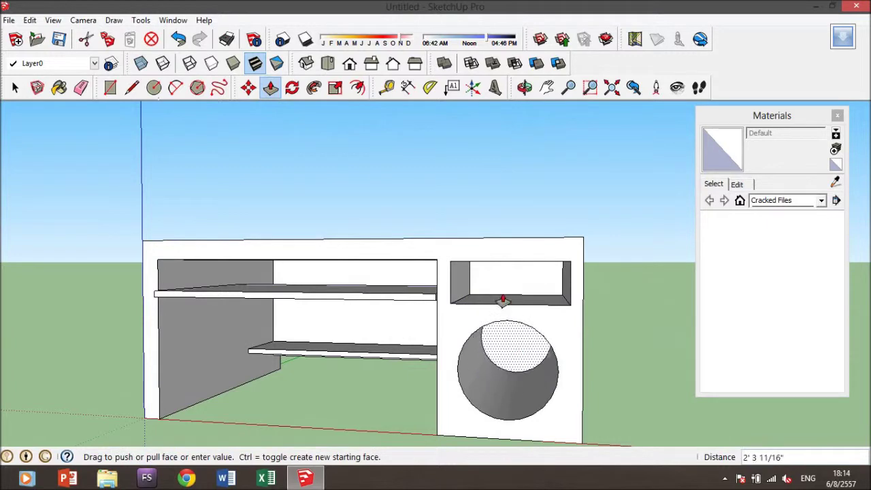
click(492, 284)
mouse_move(554, 396)
middle_down()
mouse_move(587, 385)
mouse_move(585, 408)
middle_up()
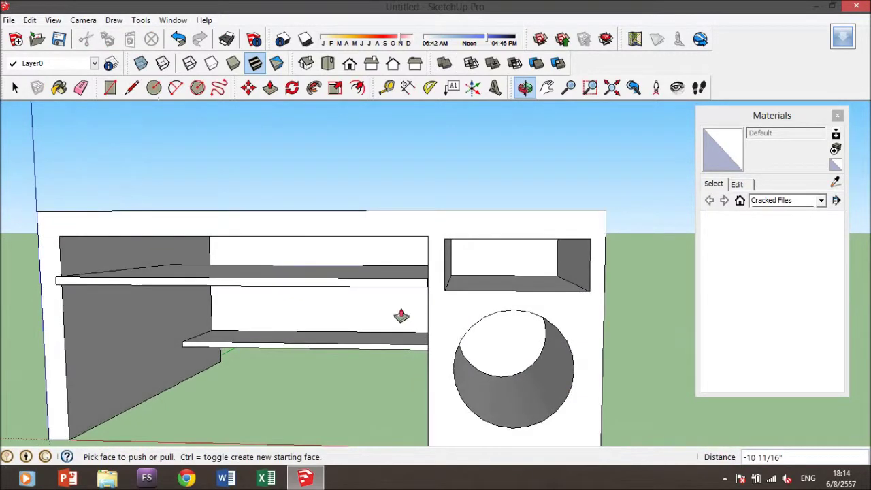
- Draw a chord across the round opening and try pushing its lower part, undoing the attempt
click(136, 92)
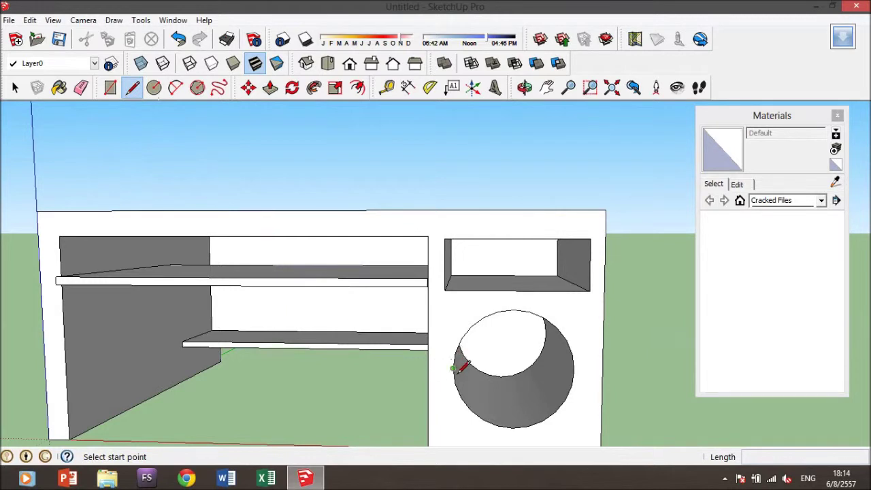
click(461, 397)
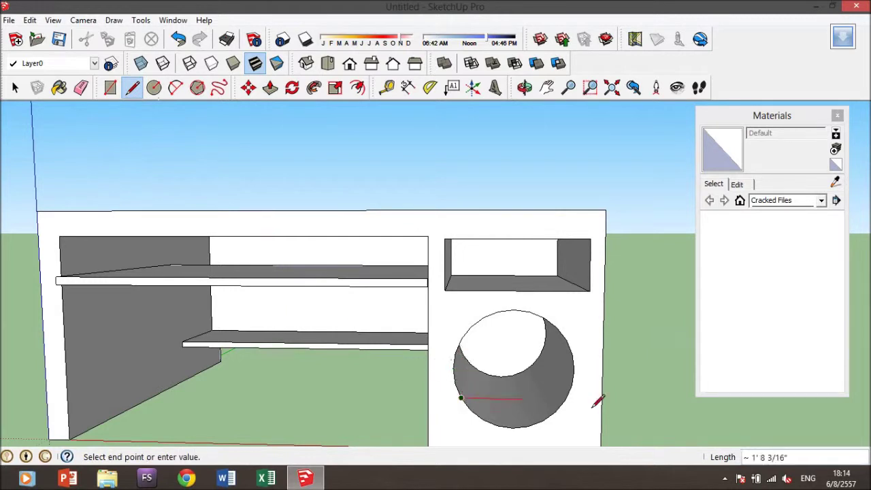
click(565, 398)
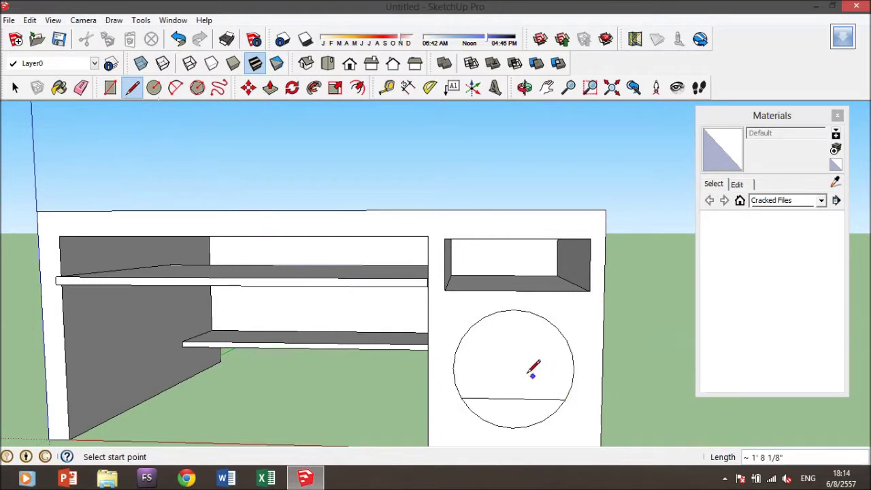
key(ctrl+z)
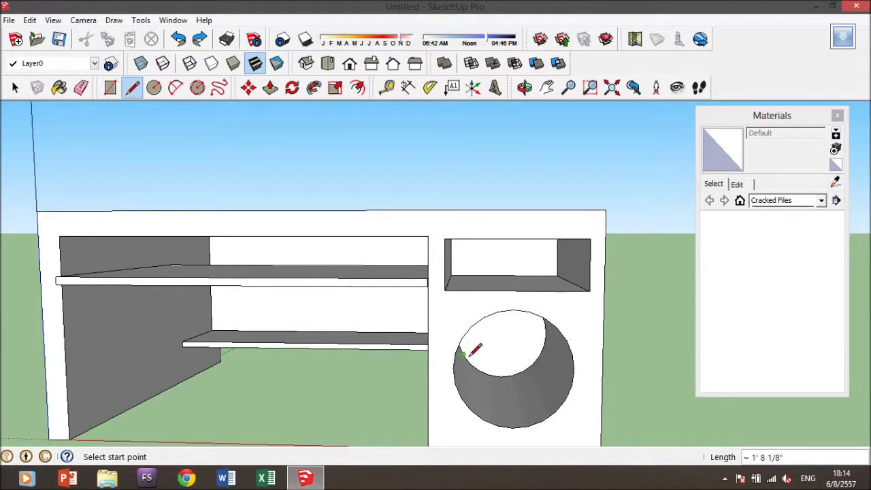
click(540, 353)
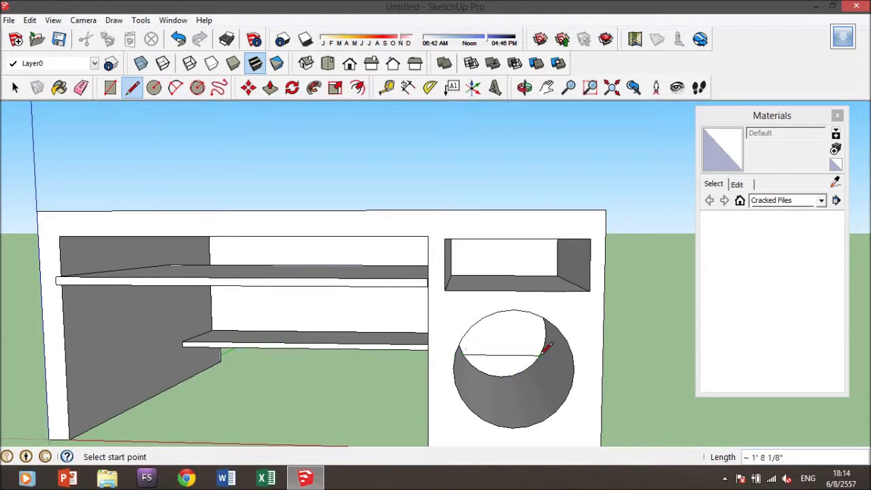
click(270, 88)
mouse_move(497, 367)
mouse_down()
mouse_move(579, 421)
mouse_move(542, 426)
mouse_up()
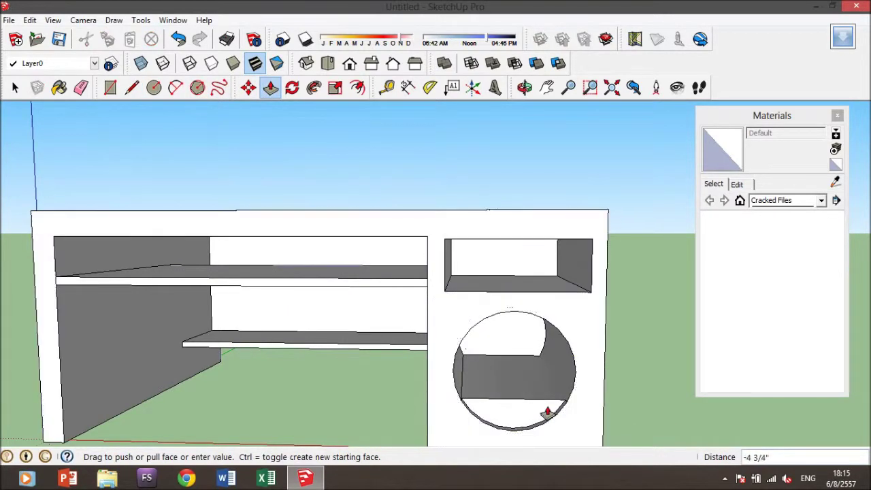
drag(530, 417, 593, 433)
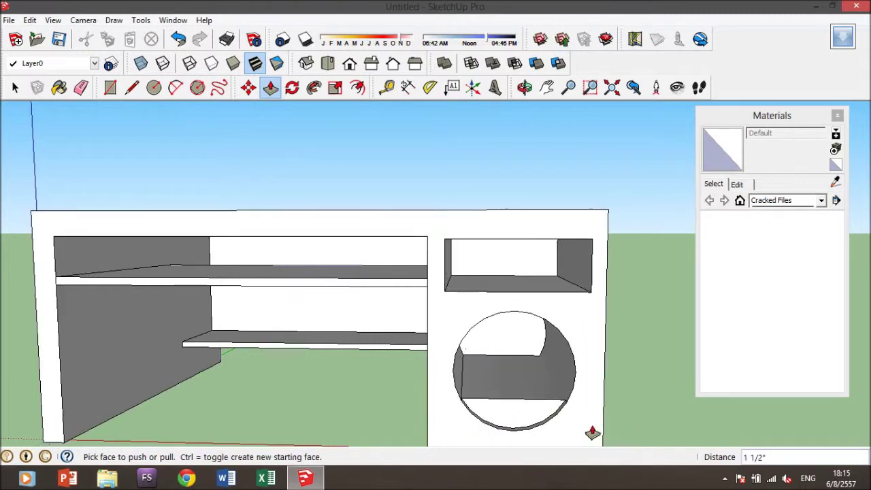
key(ctrl+z)
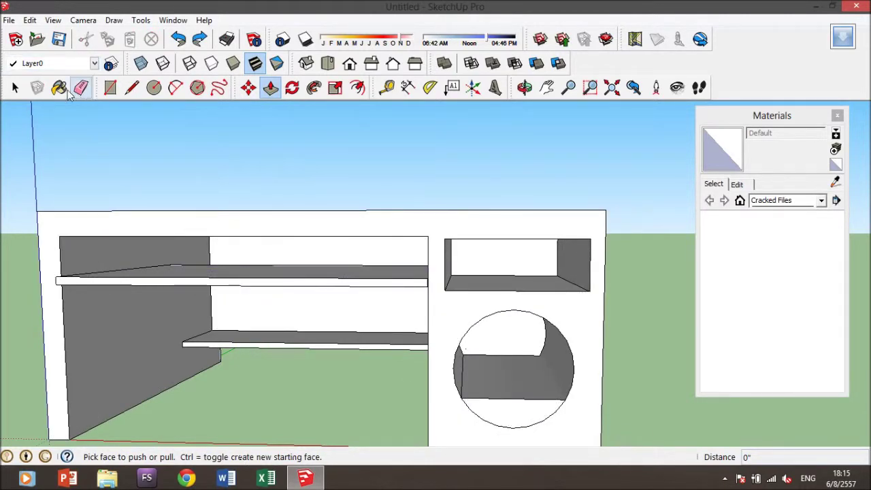
- Erase the lower arc edge of the round opening
click(80, 88)
click(515, 429)
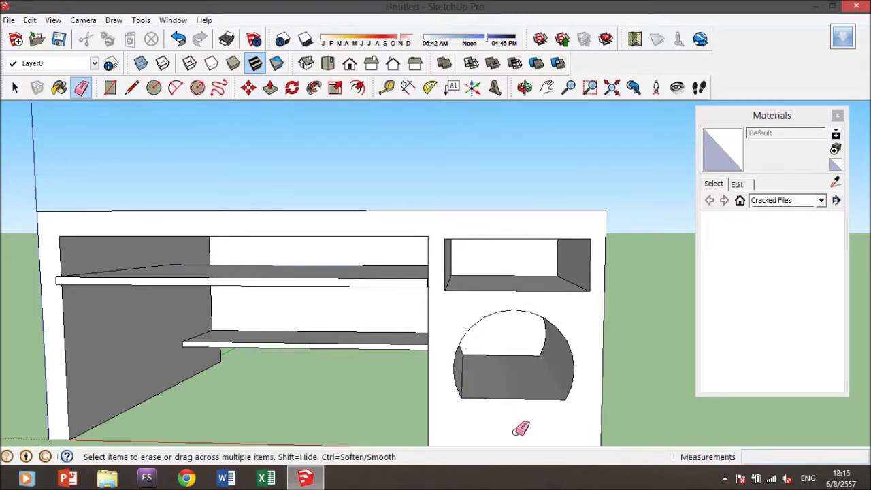
mouse_move(575, 381)
middle_down()
mouse_move(545, 361)
mouse_move(608, 357)
mouse_move(364, 373)
mouse_move(415, 367)
mouse_move(632, 396)
mouse_move(647, 389)
mouse_move(509, 370)
mouse_move(389, 373)
mouse_move(421, 435)
mouse_move(594, 397)
mouse_move(599, 354)
mouse_move(342, 360)
mouse_move(397, 256)
mouse_move(389, 179)
mouse_move(361, 173)
middle_up()
- Draw a hexagon on the desk top and push it down about 4 15/16" as a second cable hole
click(111, 88)
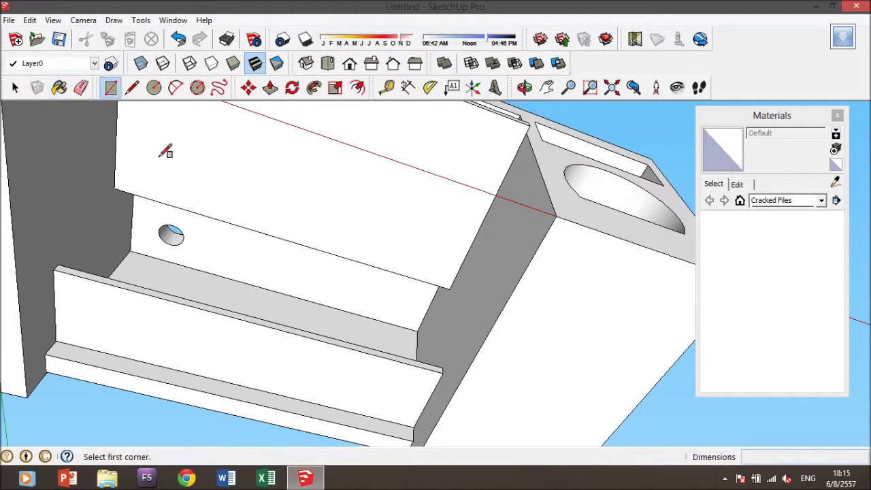
click(197, 89)
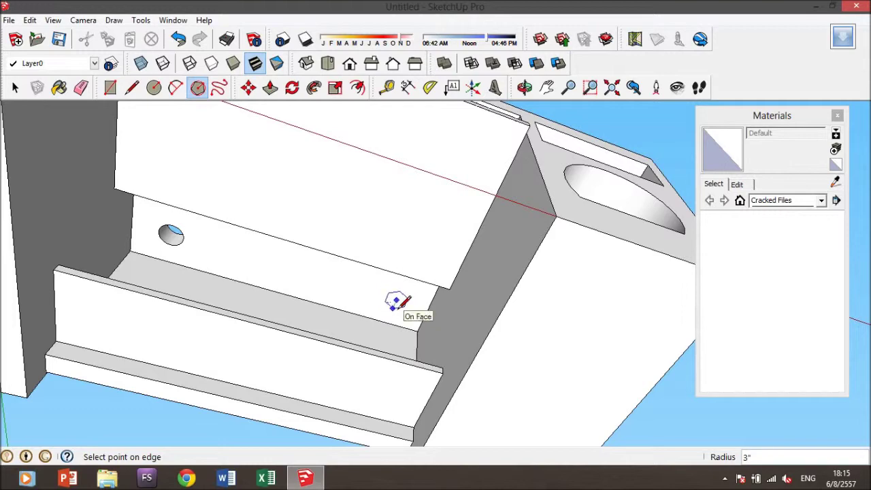
click(271, 88)
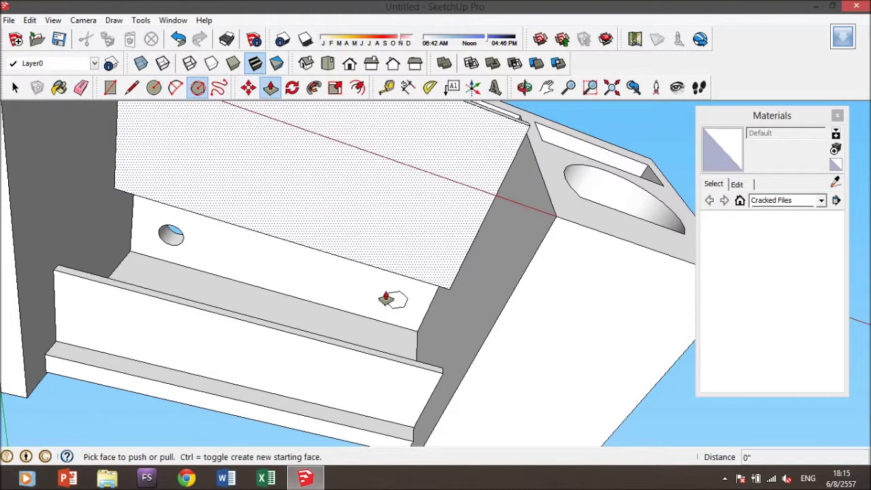
click(389, 295)
mouse_move(389, 295)
middle_down()
mouse_move(373, 356)
mouse_move(431, 274)
mouse_move(434, 315)
middle_up()
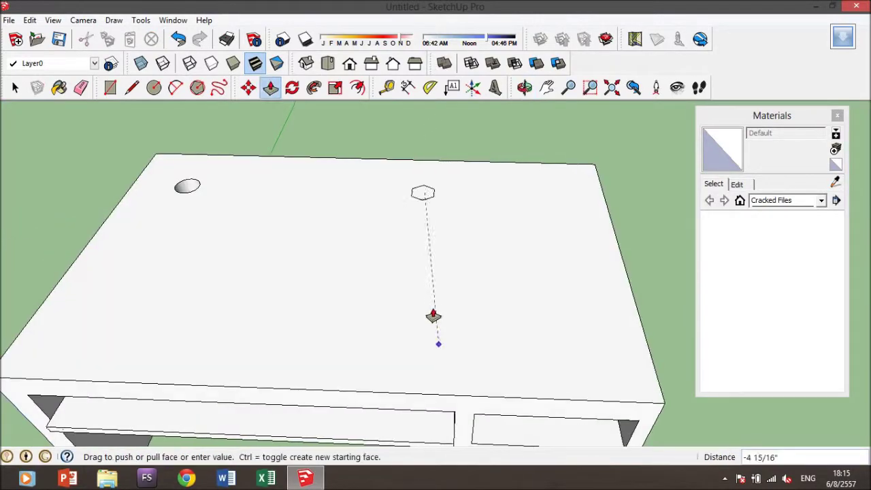
click(486, 372)
mouse_move(351, 268)
middle_down()
mouse_move(238, 321)
mouse_move(249, 193)
mouse_move(466, 150)
mouse_move(458, 156)
mouse_move(469, 278)
mouse_move(385, 227)
mouse_move(258, 211)
mouse_move(399, 288)
mouse_move(387, 218)
middle_up()
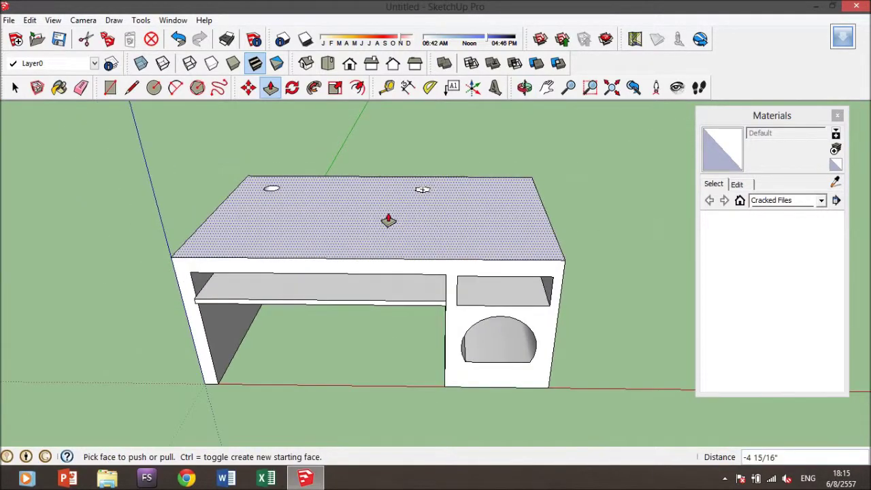
scroll(388, 219, up, 2)
- Create a new light brown material, Material1, in the Materials panel
click(746, 185)
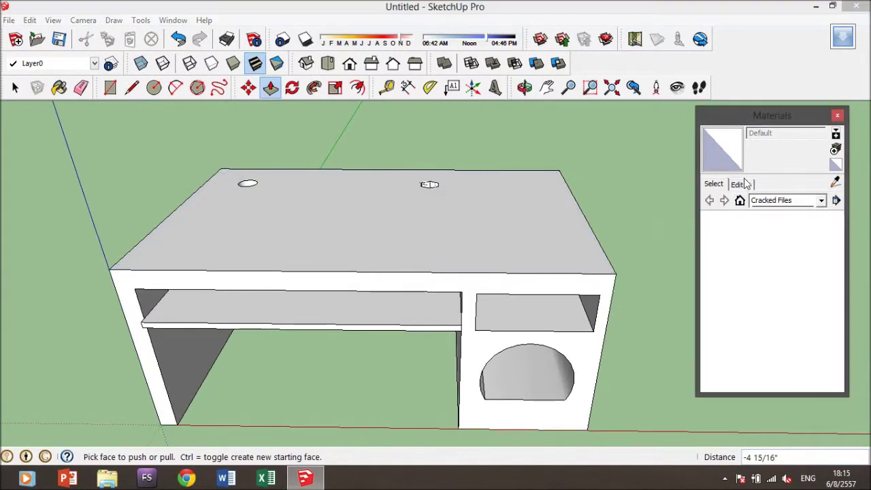
click(835, 149)
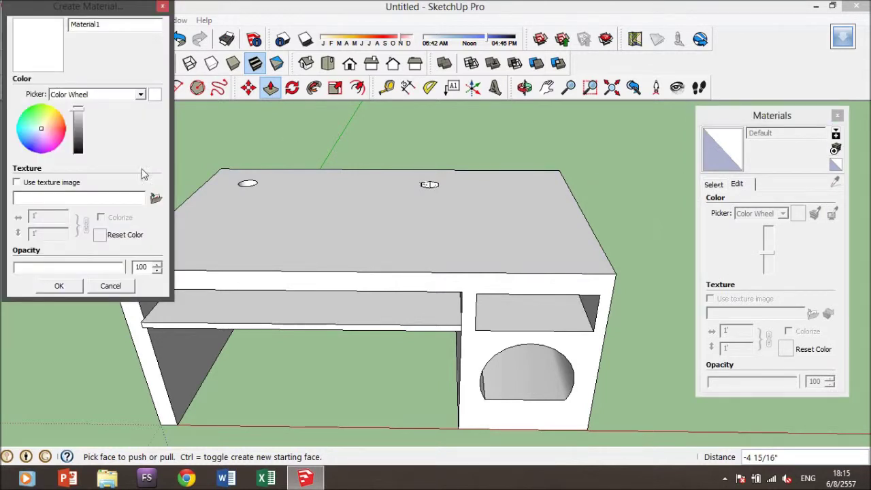
drag(44, 131, 79, 121)
click(78, 124)
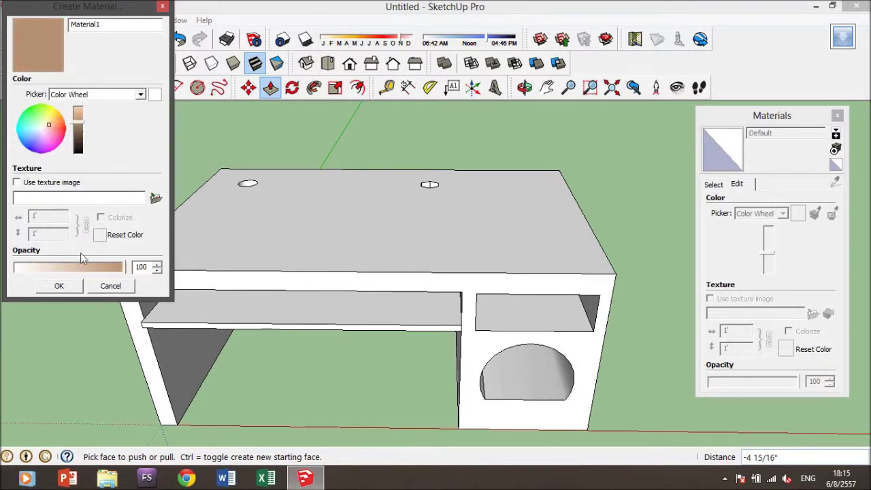
- Undo an accidental Push/Pull on the desk top face
click(59, 286)
click(274, 288)
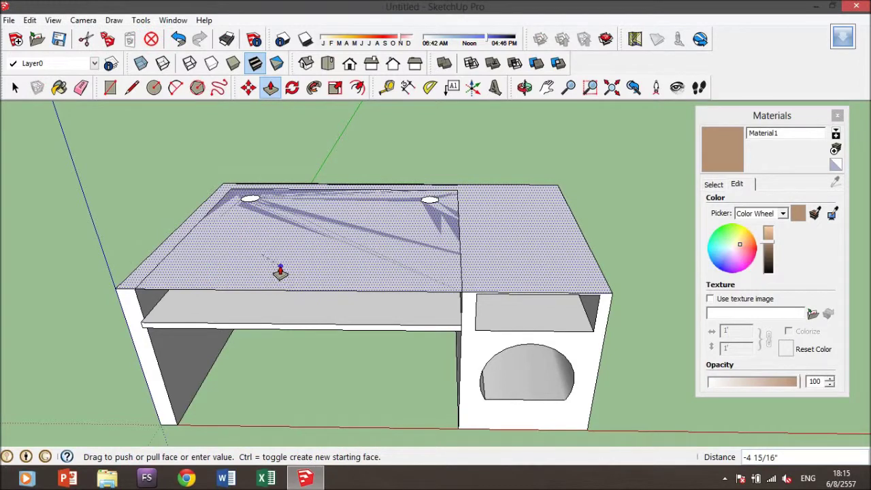
click(280, 271)
key(ctrl+z)
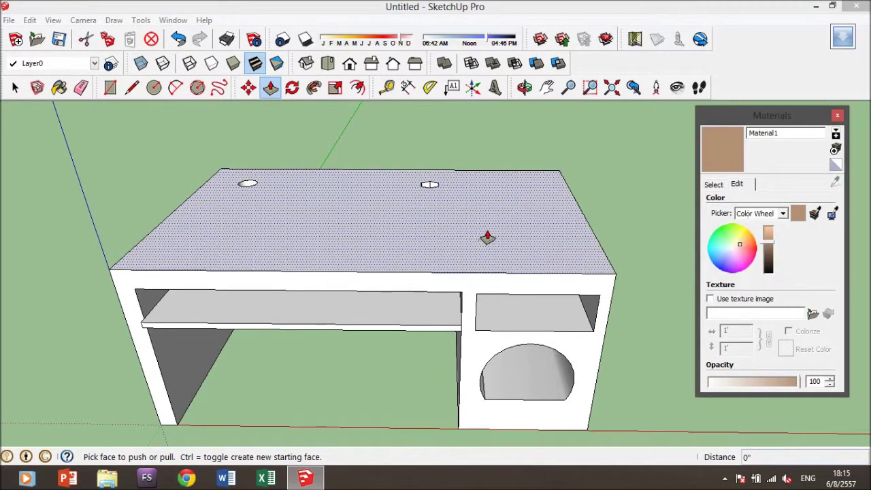
- Paint the desk top, front faces and end face with Material1
click(59, 89)
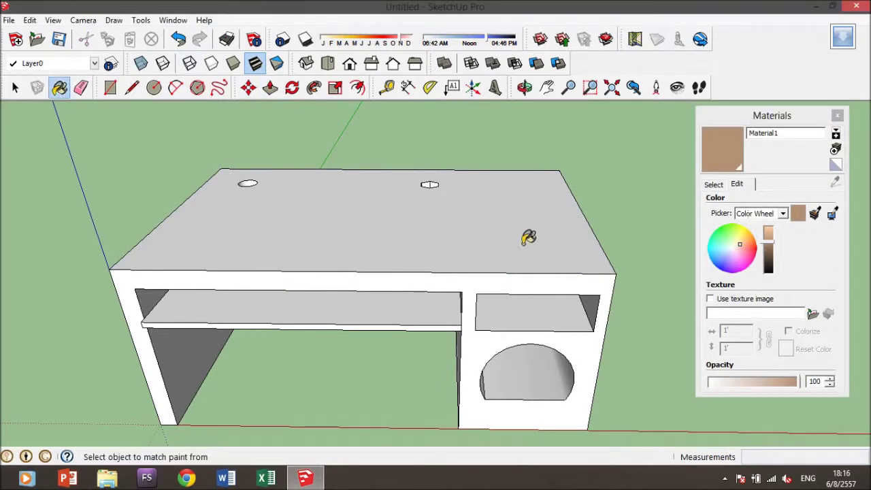
click(523, 238)
click(475, 280)
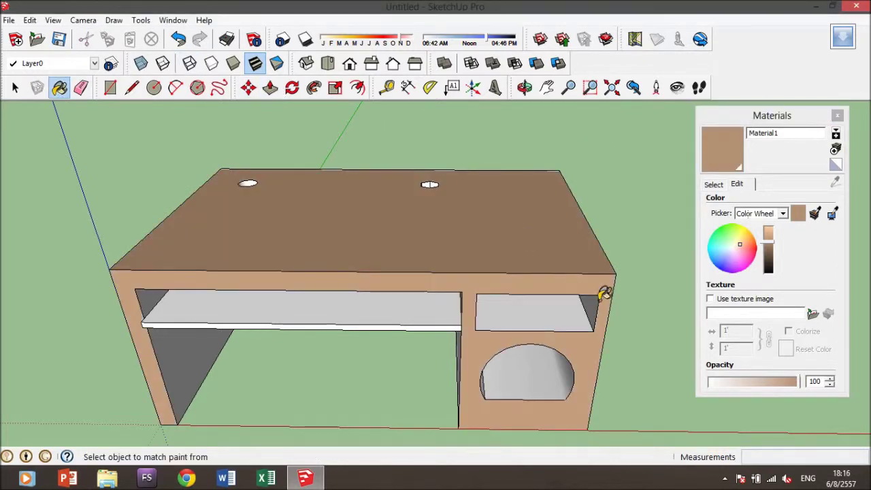
middle_drag(604, 290, 439, 270)
click(440, 270)
mouse_move(522, 277)
middle_down()
mouse_move(355, 276)
mouse_move(281, 245)
mouse_move(517, 284)
middle_up()
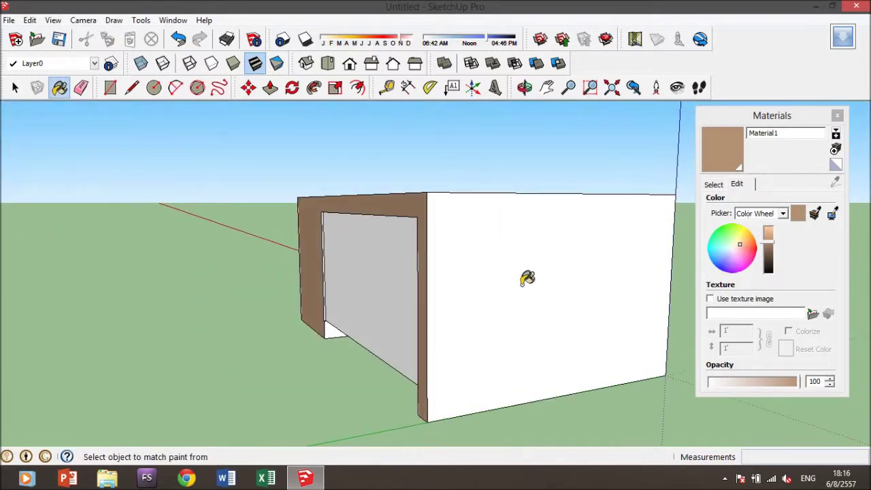
click(517, 284)
- Paint the lower inner faces, lower end face and right leg's inner side with Material1
mouse_move(501, 334)
middle_down()
mouse_move(519, 155)
mouse_move(418, 368)
middle_up()
click(419, 369)
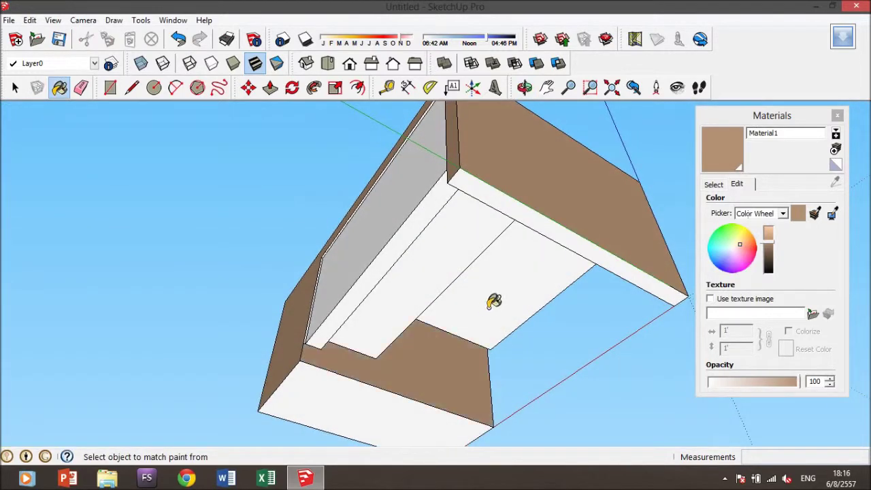
middle_drag(391, 308, 498, 327)
click(483, 338)
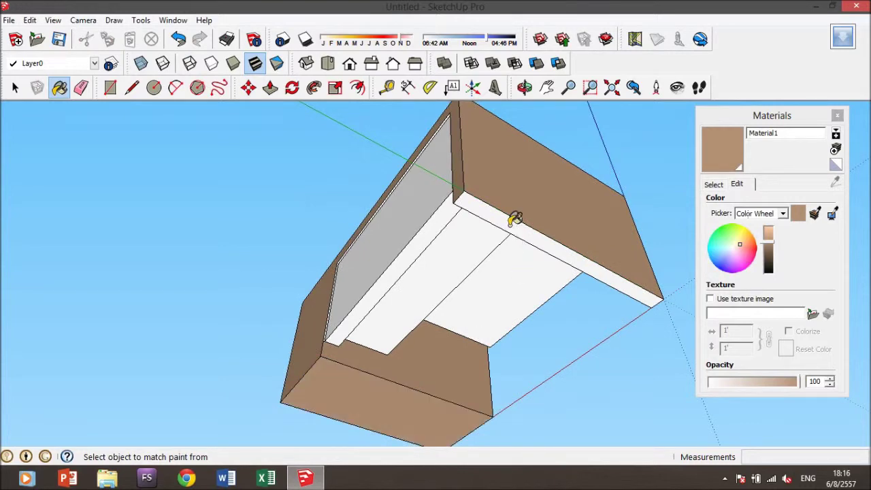
mouse_move(515, 218)
middle_down()
mouse_move(646, 256)
mouse_move(576, 323)
middle_up()
click(574, 325)
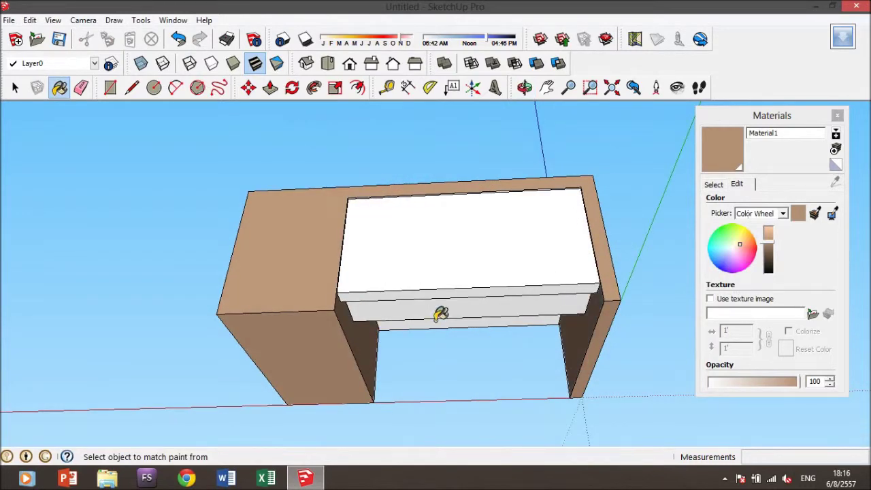
- Push the white underside panel inward
click(270, 87)
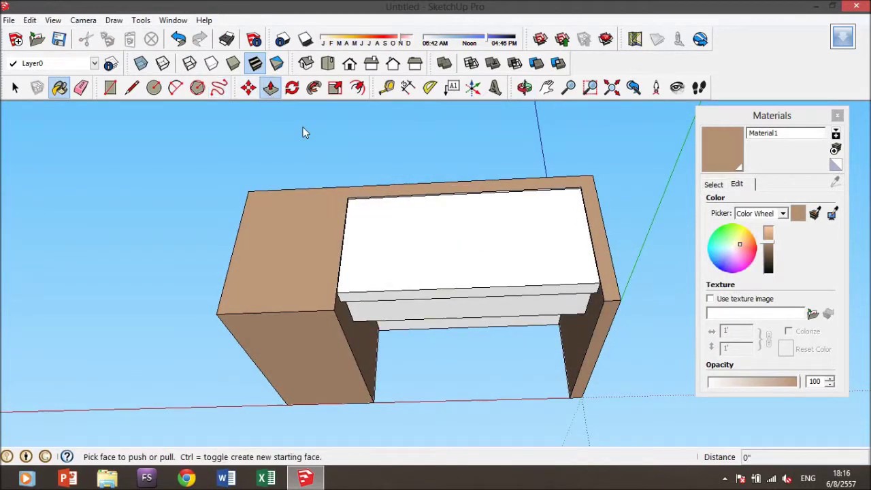
click(456, 259)
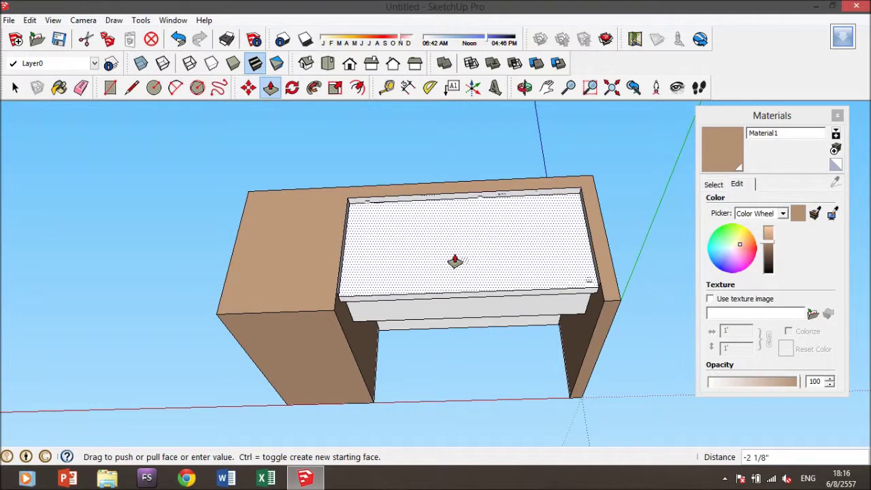
click(460, 263)
middle_drag(461, 156, 519, 243)
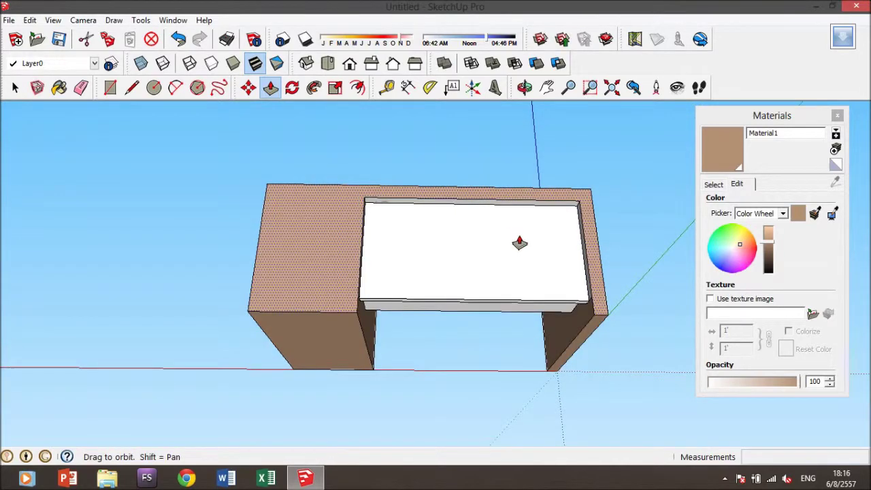
- Paint the rim strips around the recessed panel with Material1, leaving the panel white
click(59, 87)
scroll(599, 211, up, 2)
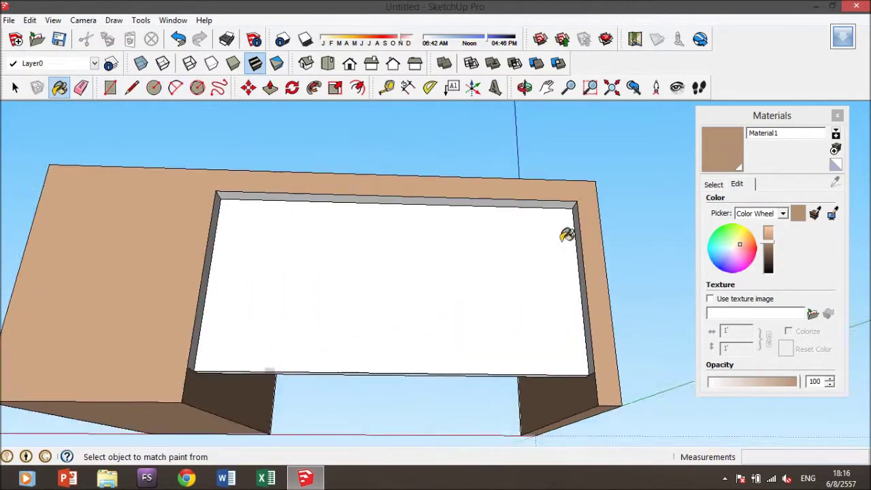
scroll(565, 224, up, 1)
click(566, 202)
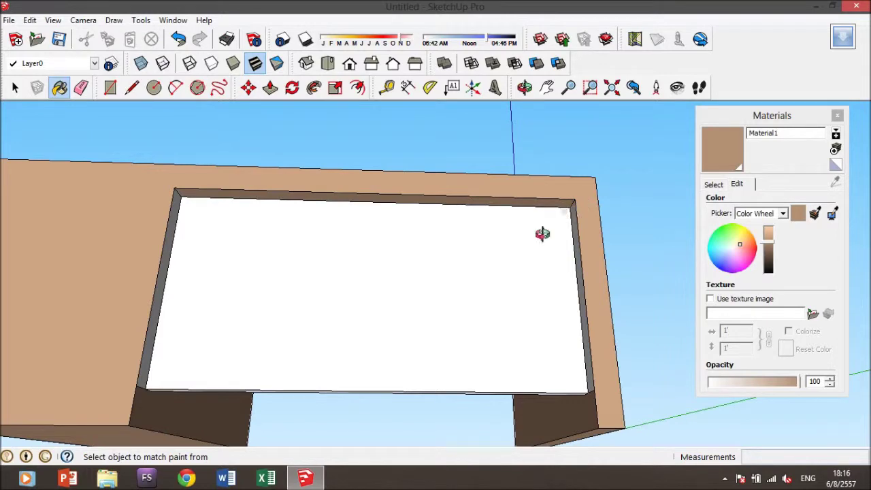
mouse_move(542, 233)
middle_down()
mouse_move(374, 245)
mouse_move(226, 300)
mouse_move(583, 322)
mouse_move(656, 319)
middle_up()
click(659, 319)
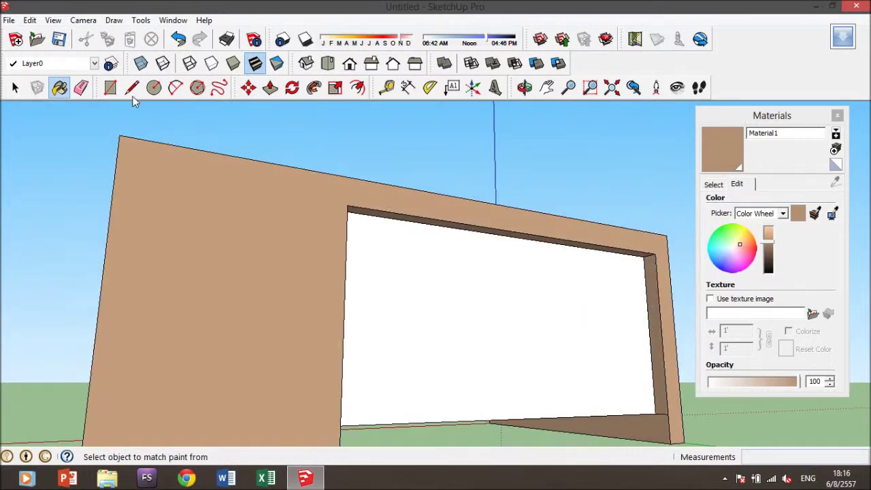
- Erase a stray corner edge of the recess, undoing one accidental deletion
click(81, 87)
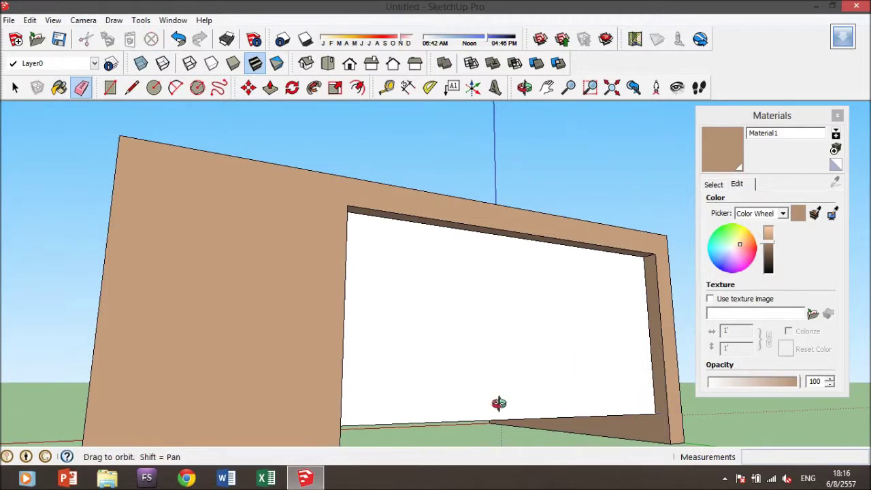
middle_drag(496, 402, 267, 406)
click(257, 413)
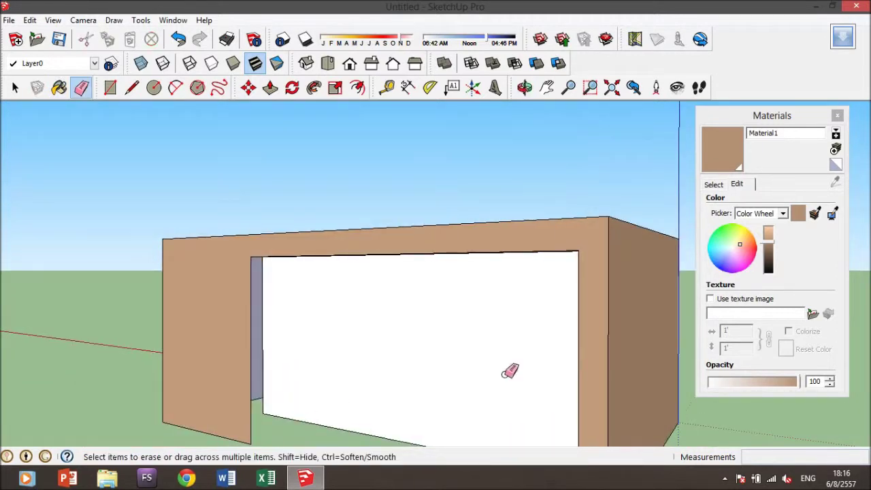
key(ctrl+z)
click(263, 409)
- Paint the ceiling face above the upper shelf brown, then inspect the desk from below
mouse_move(668, 372)
middle_down()
mouse_move(267, 236)
mouse_move(234, 188)
middle_up()
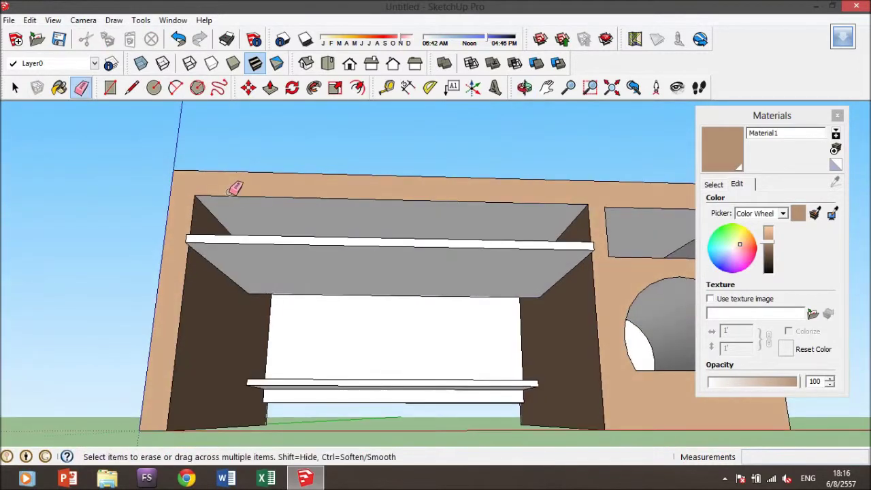
key(b)
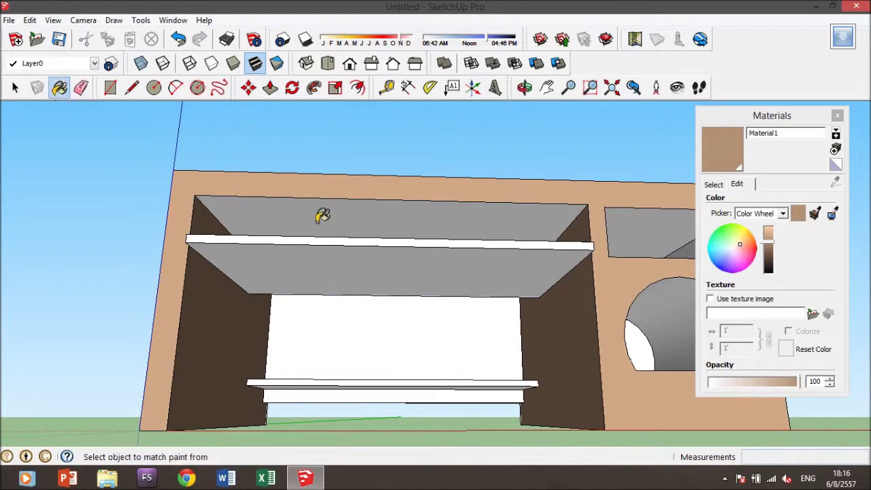
click(324, 218)
mouse_move(532, 245)
middle_down()
mouse_move(540, 268)
mouse_move(462, 289)
mouse_move(500, 253)
mouse_move(404, 171)
mouse_move(431, 239)
mouse_move(517, 175)
mouse_move(680, 217)
mouse_move(532, 159)
mouse_move(417, 153)
mouse_move(487, 210)
middle_up()
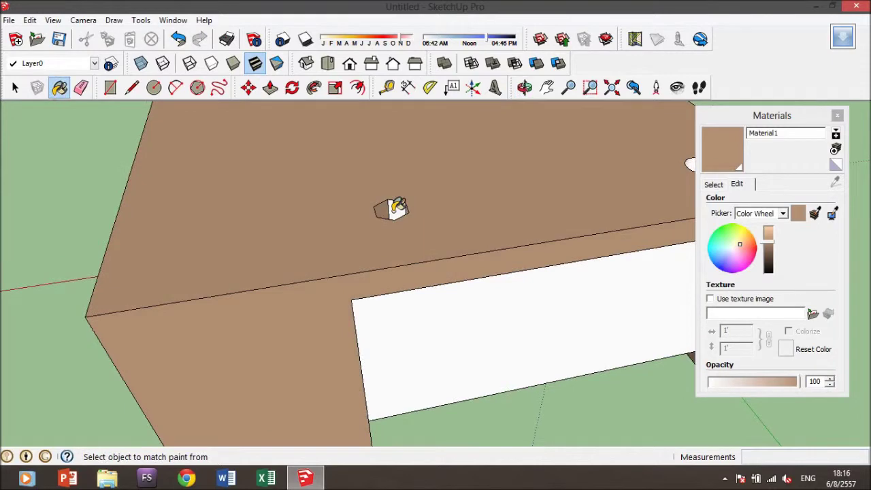
mouse_move(398, 208)
middle_down()
mouse_move(480, 213)
mouse_move(560, 164)
mouse_move(404, 181)
mouse_move(170, 160)
mouse_move(511, 367)
middle_up()
mouse_move(567, 369)
middle_down()
mouse_move(534, 378)
mouse_move(195, 233)
mouse_move(155, 209)
mouse_move(322, 333)
mouse_move(327, 306)
mouse_move(343, 354)
middle_up()
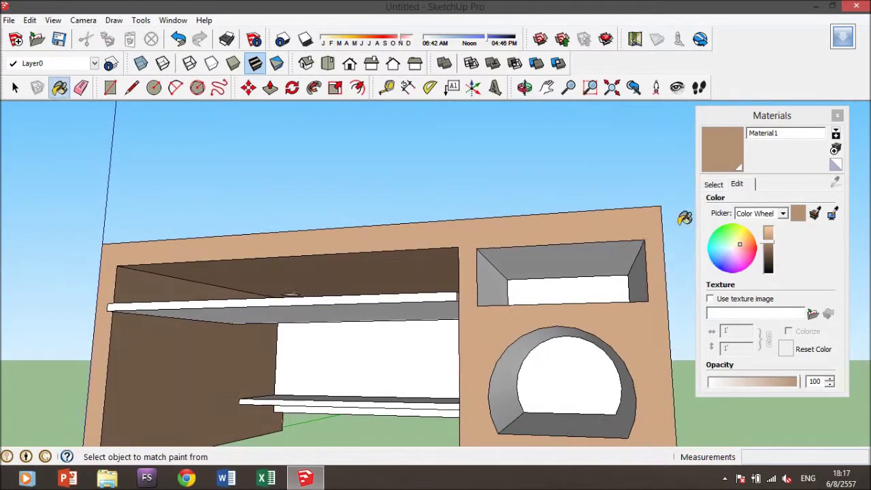
- Select the model's light tan material and paint the back face, upper panels and round cutout
click(713, 183)
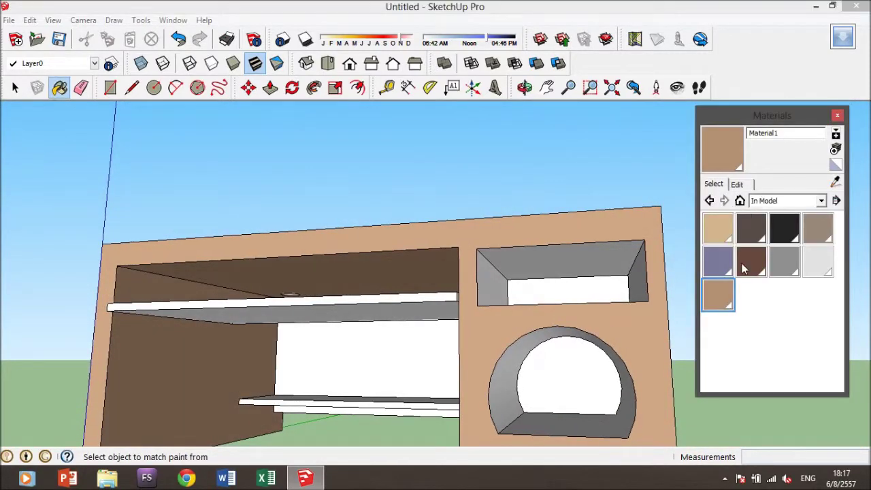
click(722, 236)
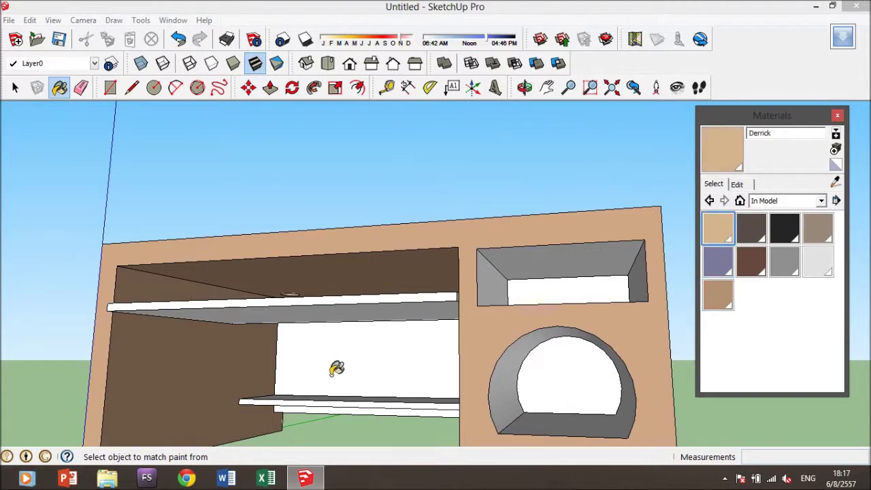
click(344, 388)
mouse_move(350, 375)
middle_down()
mouse_move(389, 295)
mouse_move(381, 420)
middle_up()
click(400, 181)
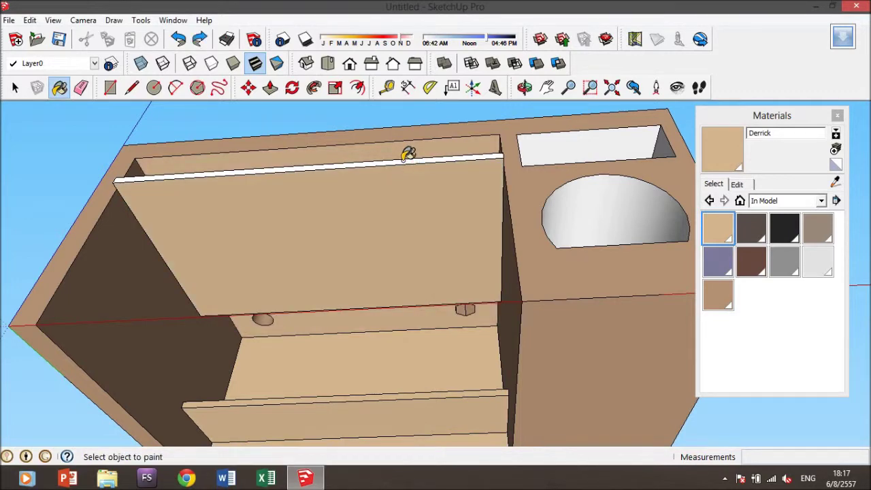
click(406, 160)
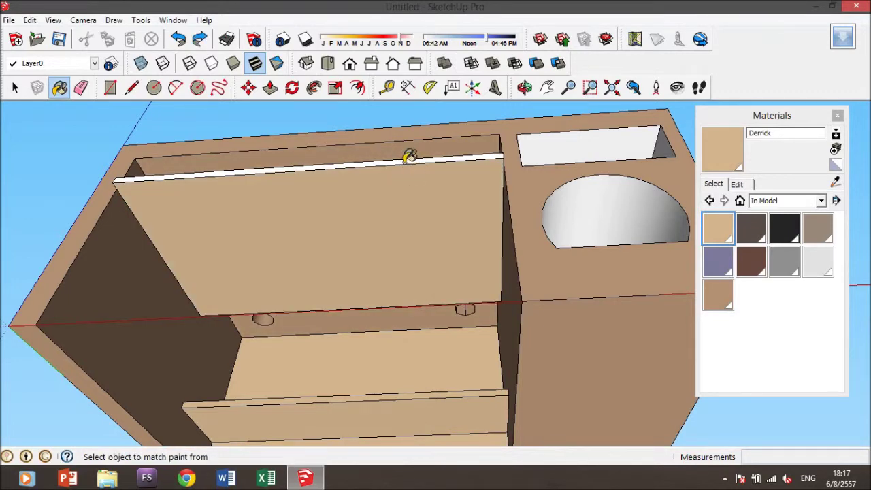
click(602, 188)
middle_drag(597, 161, 599, 361)
click(592, 392)
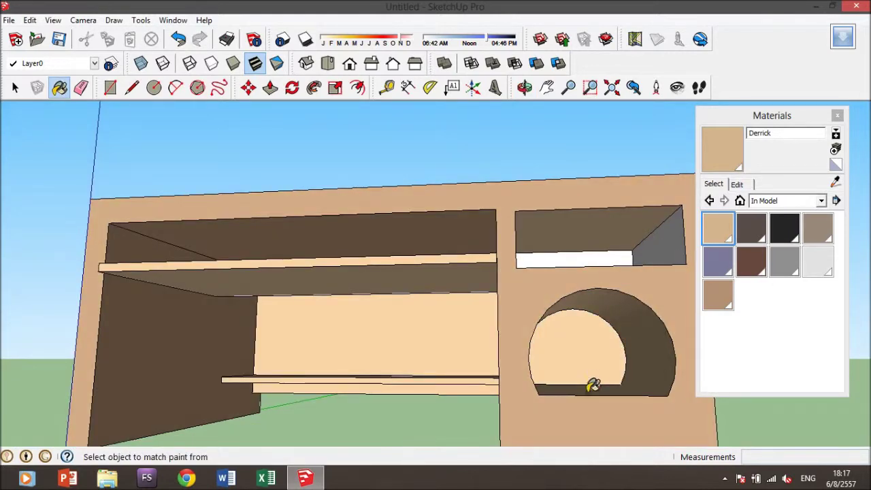
- Paint the upper-right cubby's back, side and floor, and the upper shelf's grey top
click(599, 253)
click(643, 224)
mouse_move(628, 223)
middle_down()
mouse_move(547, 283)
mouse_move(476, 288)
middle_up()
click(476, 299)
click(480, 326)
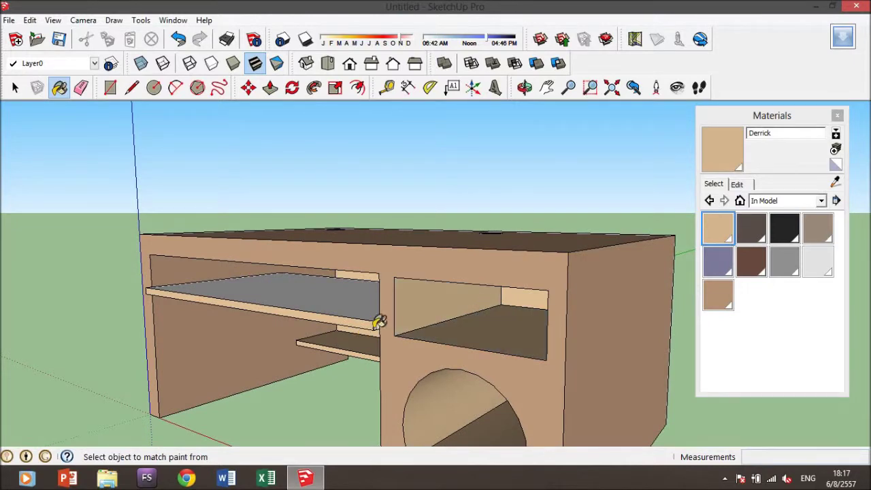
click(365, 301)
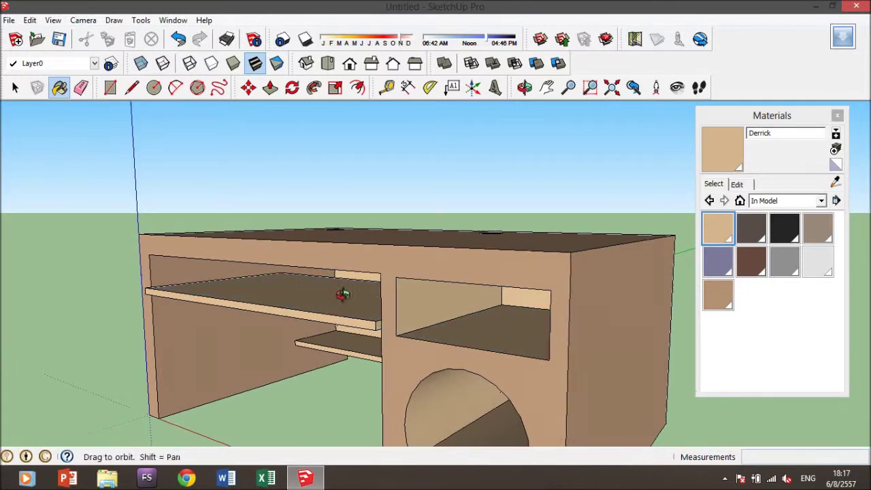
- Paint the remaining white faces under the shelves tan
middle_drag(347, 292, 400, 316)
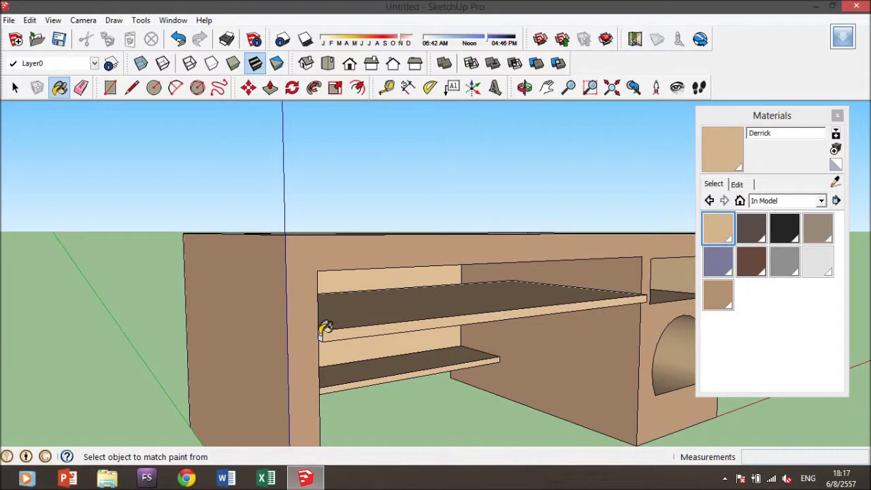
middle_drag(400, 378, 431, 294)
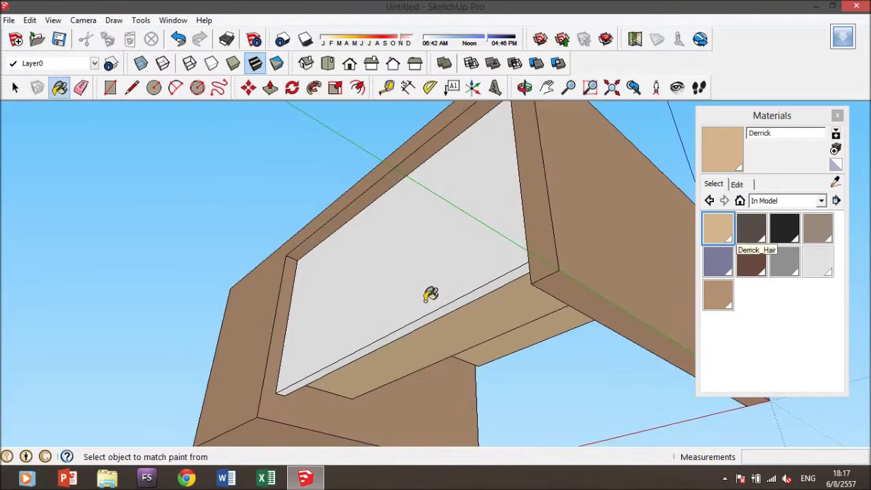
click(430, 294)
click(440, 308)
mouse_move(440, 308)
middle_down()
mouse_move(459, 338)
mouse_move(342, 432)
mouse_move(550, 261)
mouse_move(343, 368)
mouse_move(488, 336)
mouse_move(461, 342)
mouse_move(414, 298)
mouse_move(345, 296)
mouse_move(356, 307)
mouse_move(375, 299)
mouse_move(515, 138)
middle_up()
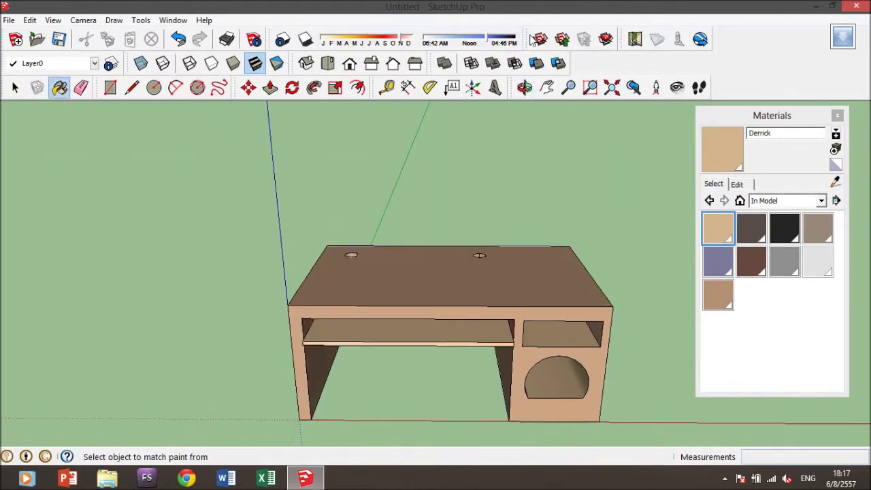
click(539, 63)
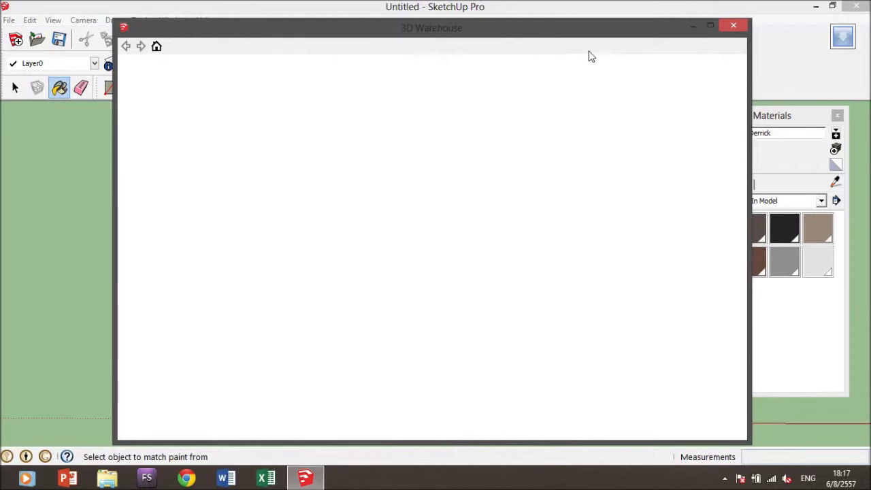
- Search 3D Warehouse for 'i mac' models
click(371, 66)
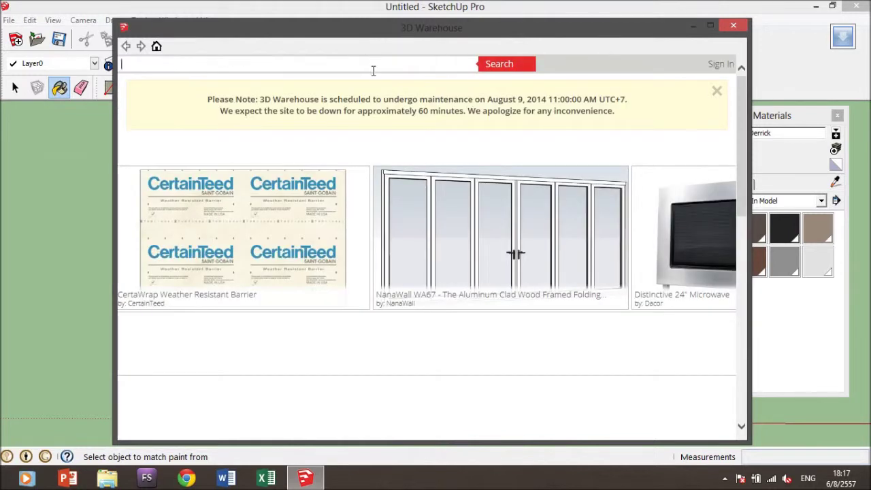
text(imac)
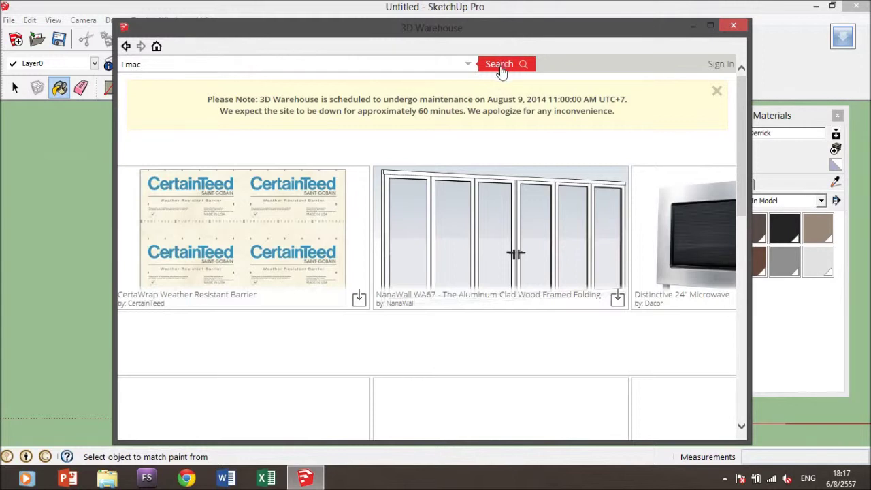
click(501, 66)
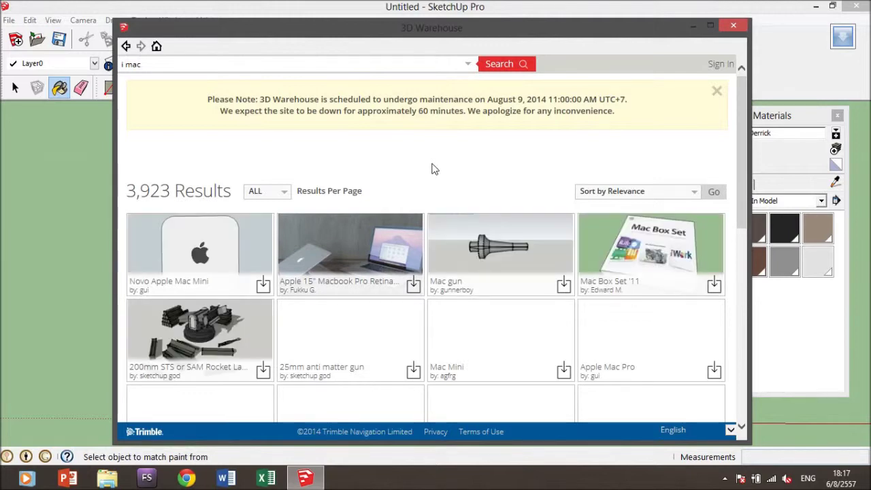
- Download an iMac model directly into the drawing and place it on the desktop
scroll(434, 170, down, 1)
scroll(434, 175, down, 2)
scroll(434, 175, down, 2)
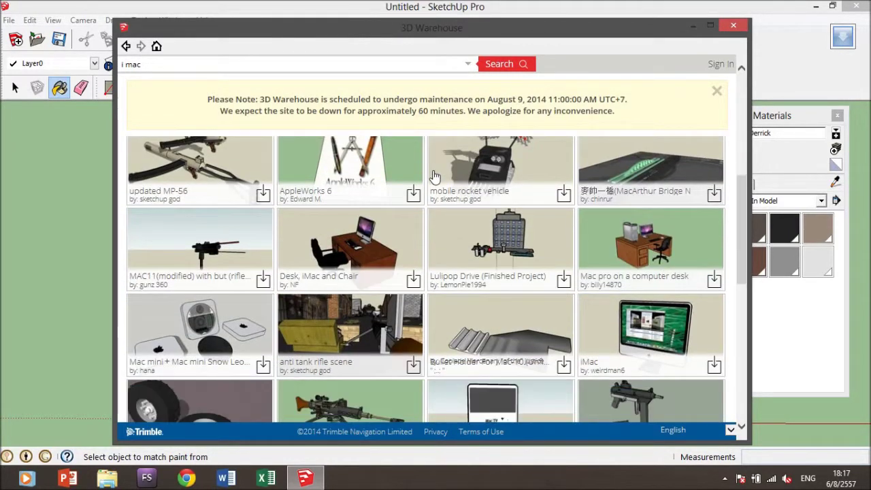
scroll(434, 176, down, 1)
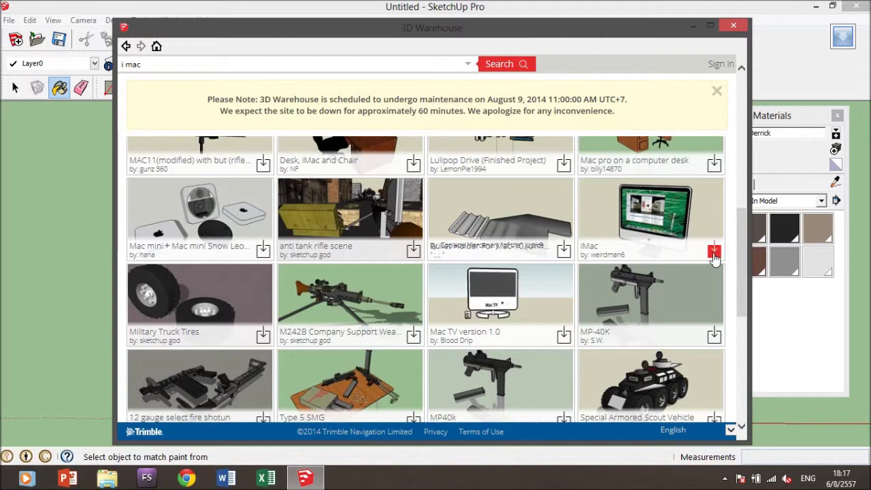
scroll(712, 259, down, 3)
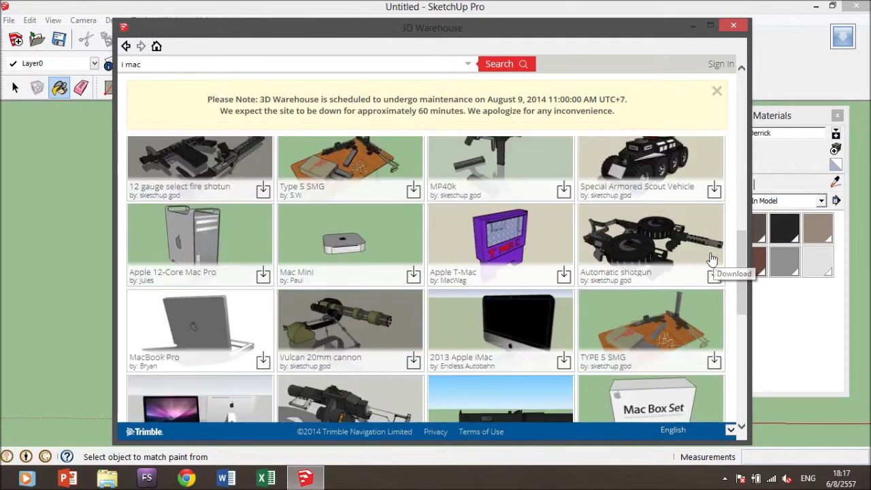
scroll(710, 255, down, 1)
scroll(707, 250, down, 1)
scroll(708, 250, down, 1)
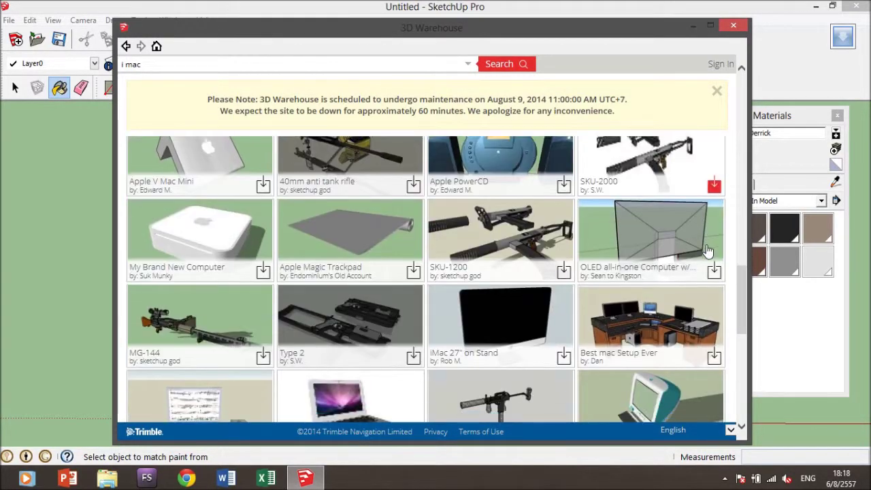
scroll(706, 250, down, 2)
scroll(704, 249, down, 1)
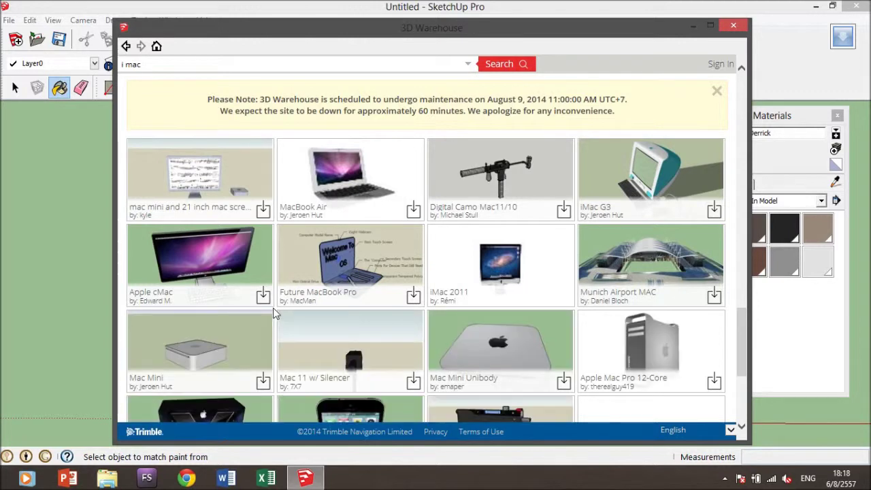
click(263, 298)
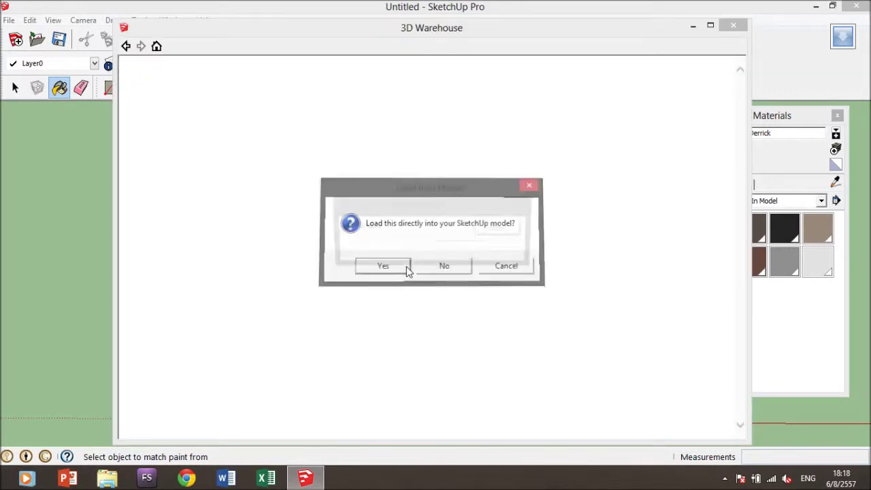
click(406, 267)
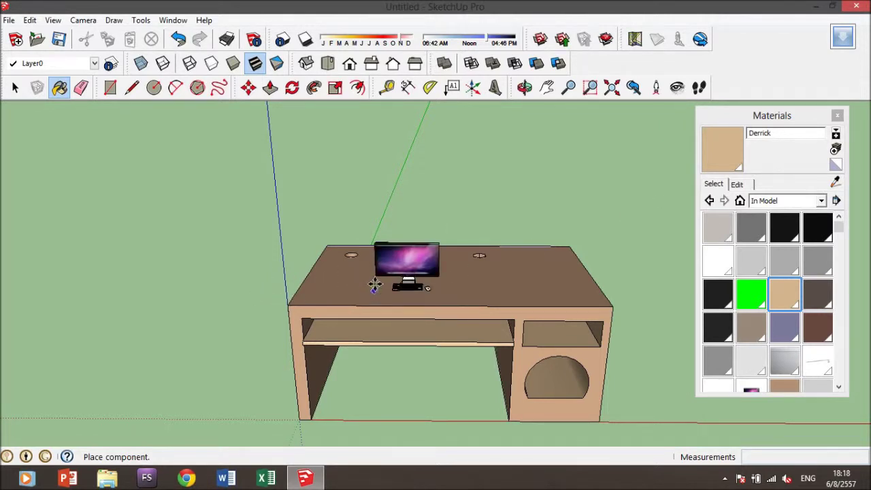
click(374, 285)
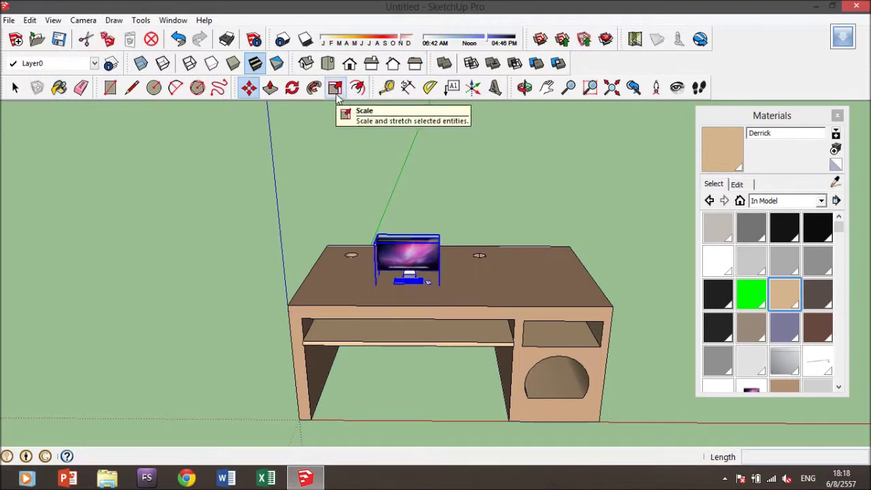
- Enlarge the iMac uniformly from a corner grip with the Scale tool
click(336, 94)
mouse_move(442, 245)
middle_down()
mouse_move(359, 262)
mouse_move(476, 224)
middle_up()
scroll(359, 262, up, 3)
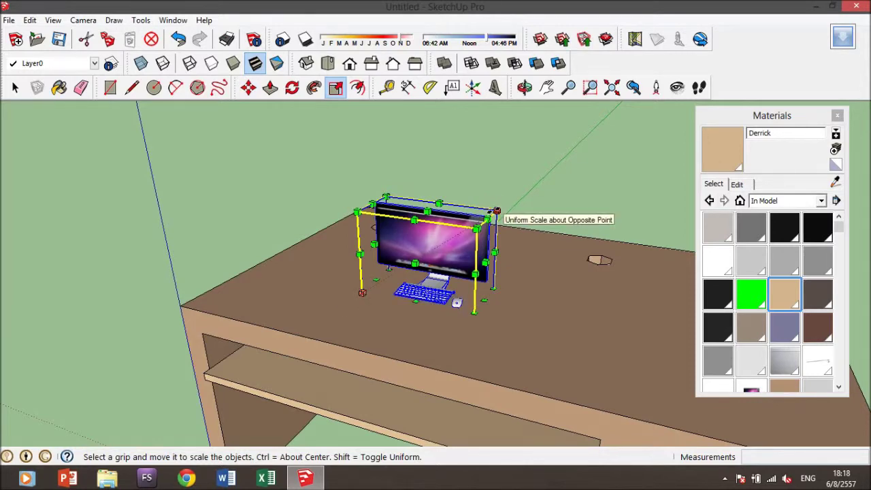
click(498, 210)
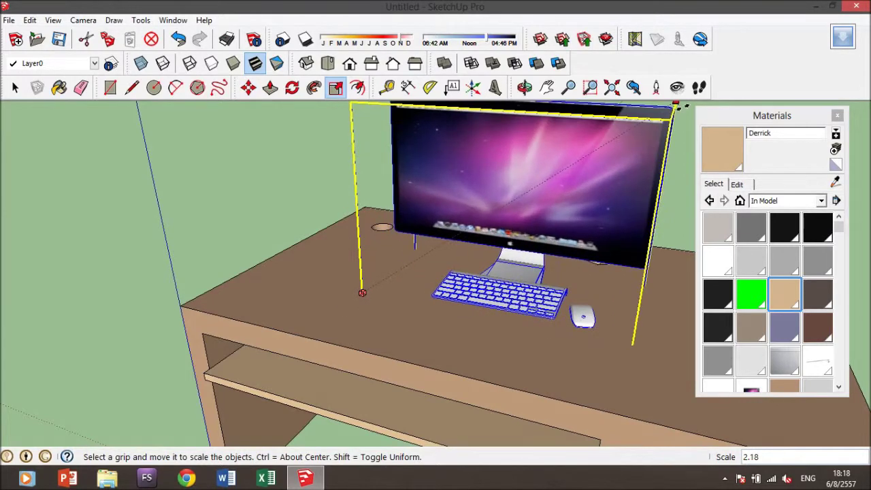
click(547, 87)
mouse_move(458, 254)
middle_down()
mouse_move(448, 265)
mouse_move(485, 274)
middle_up()
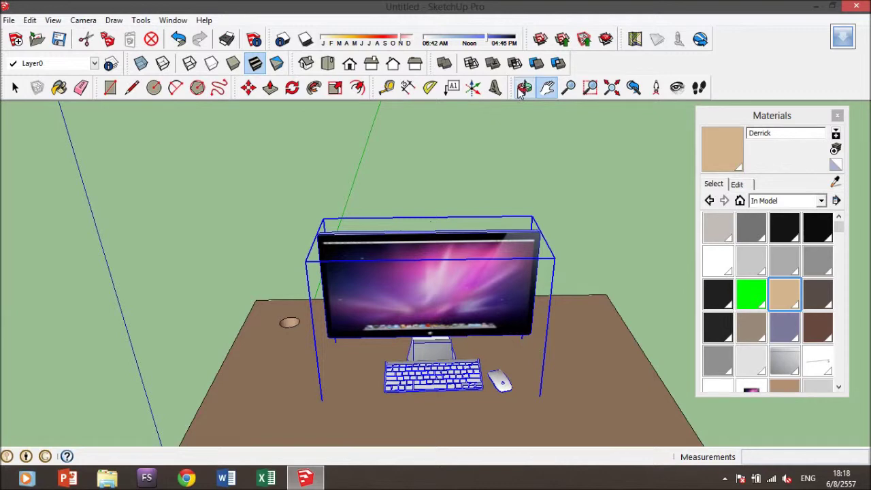
click(336, 87)
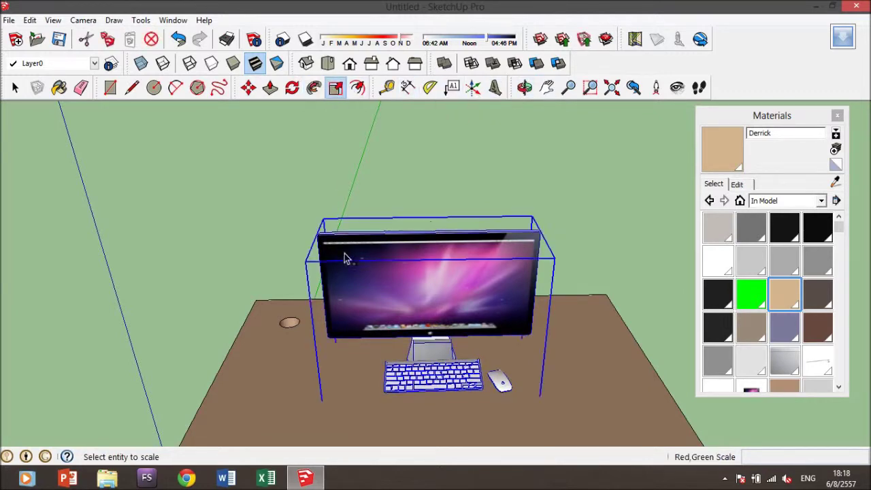
click(323, 219)
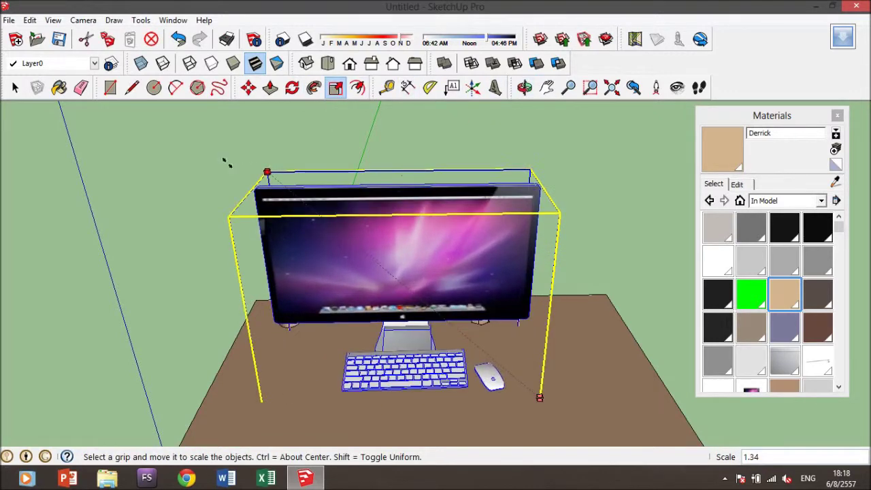
click(203, 169)
- Orbit around the desk to check the enlarged iMac, then deselect it
mouse_move(204, 170)
middle_down()
mouse_move(323, 274)
mouse_move(204, 307)
mouse_move(431, 333)
mouse_move(622, 292)
mouse_move(530, 312)
middle_up()
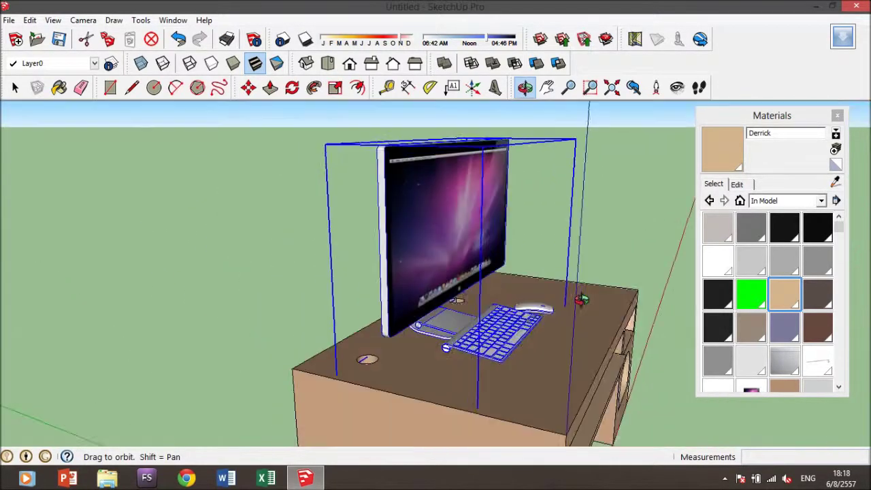
mouse_move(581, 300)
middle_down()
mouse_move(590, 295)
mouse_move(130, 254)
mouse_move(614, 336)
middle_up()
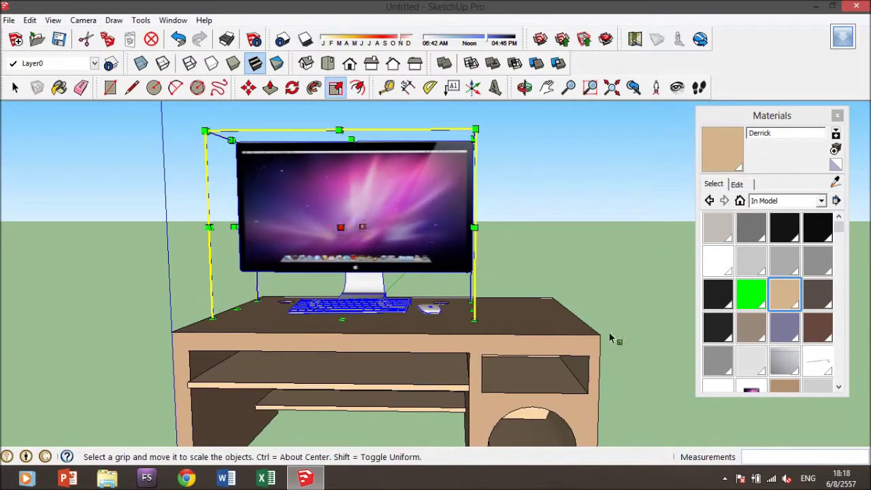
middle_drag(474, 358, 458, 363)
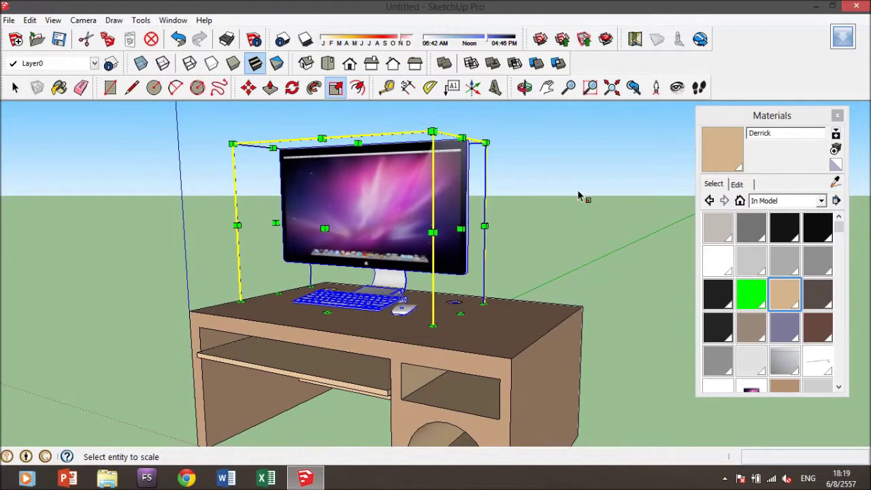
click(585, 214)
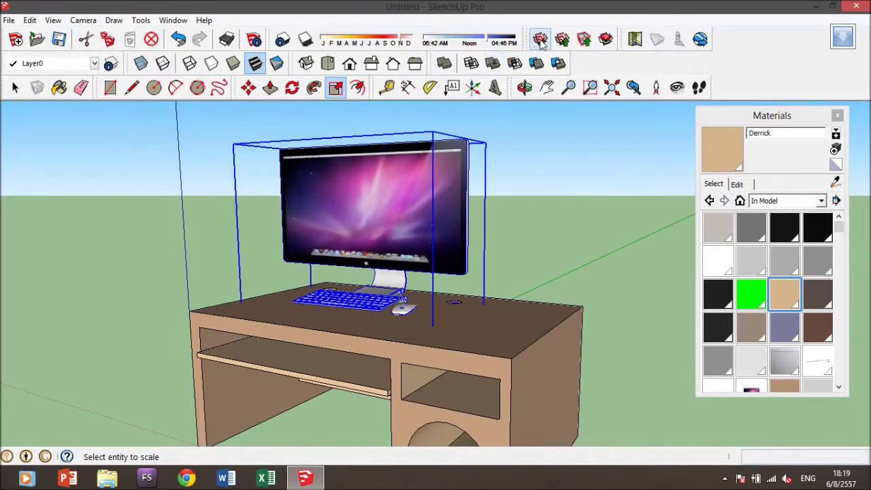
click(540, 39)
text(prin)
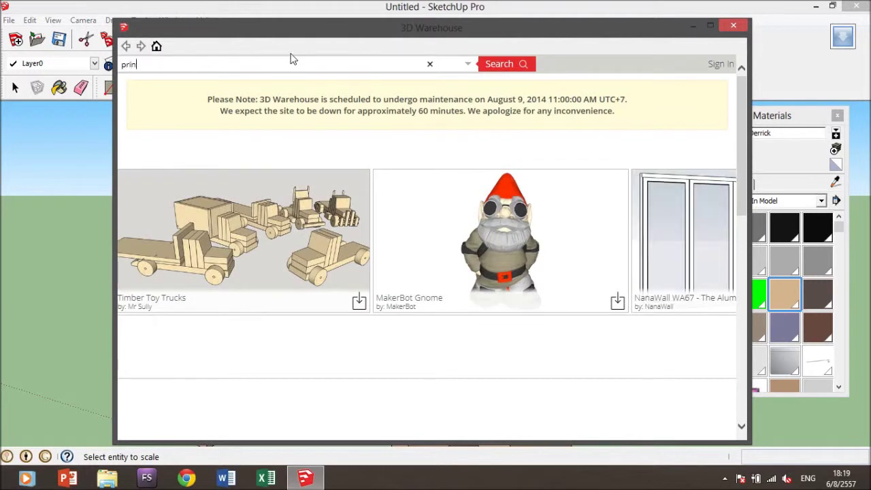
- Search 3D Warehouse for 'printer' and load the Dell Printer directly into the drawing
text(ter)
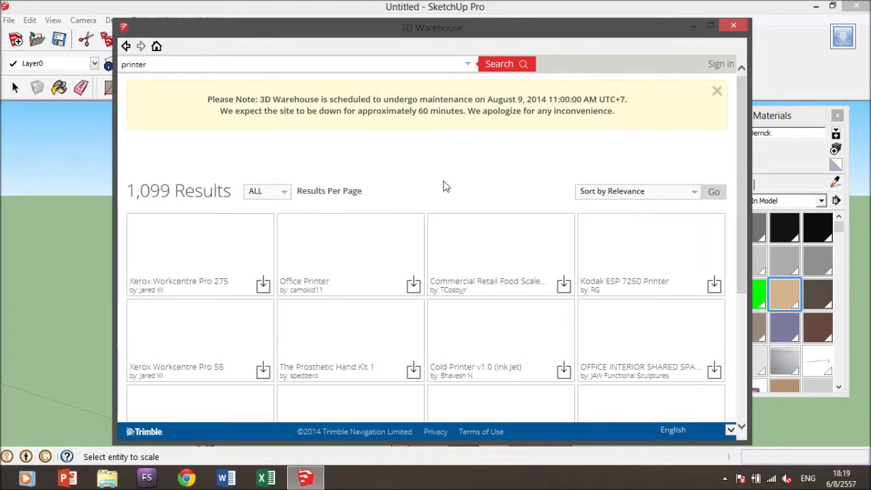
scroll(436, 263, down, 1)
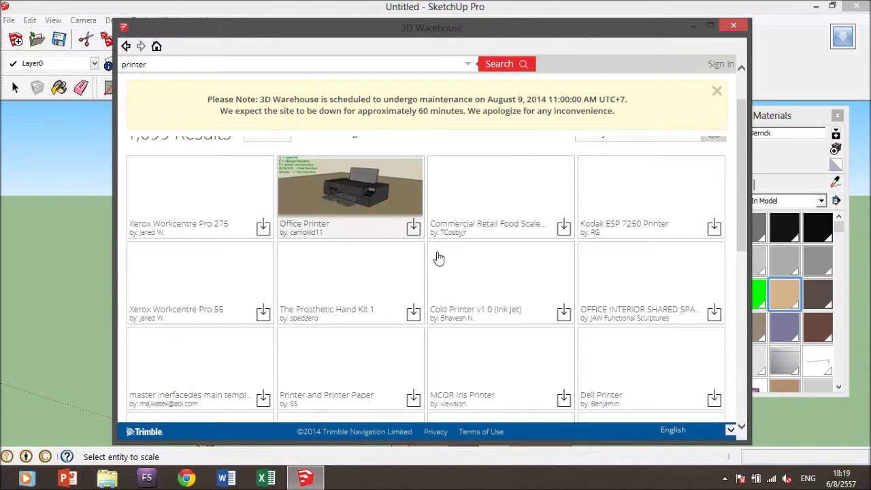
scroll(440, 255, up, 1)
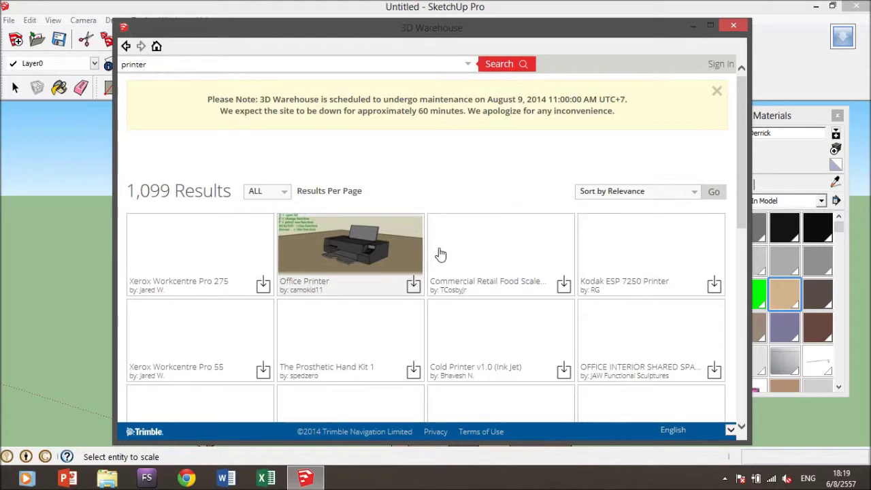
scroll(438, 253, down, 1)
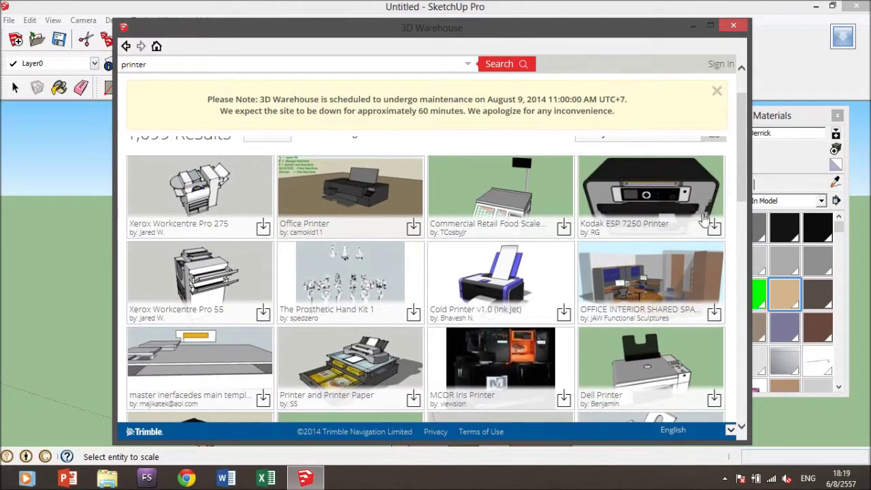
scroll(702, 222, down, 4)
scroll(702, 223, up, 2)
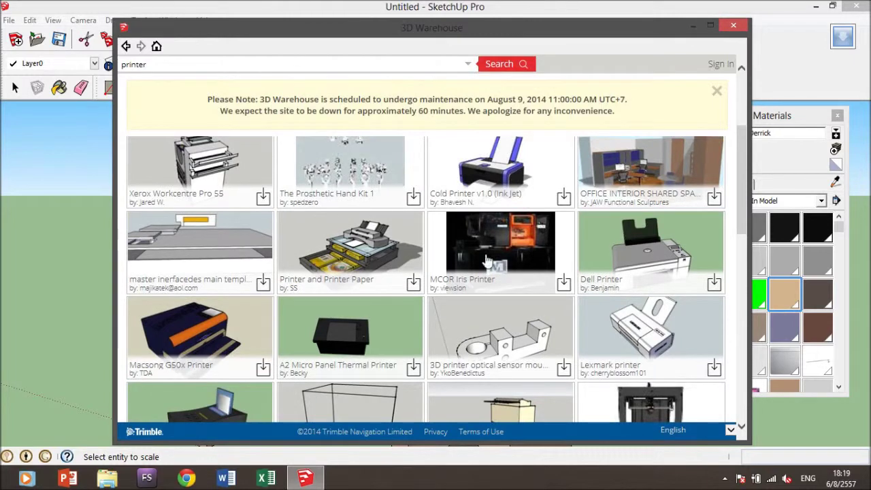
click(714, 283)
click(386, 269)
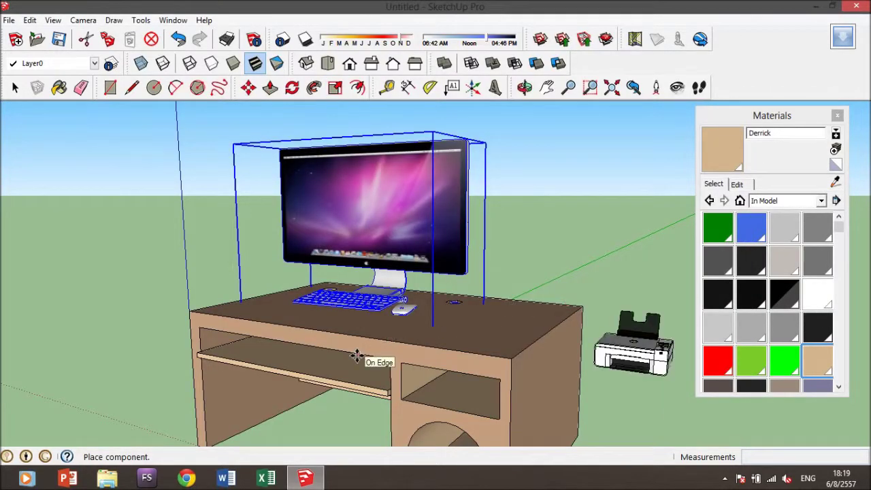
- Drop the printer beside the desk and scale it up about 1.75 times
click(577, 314)
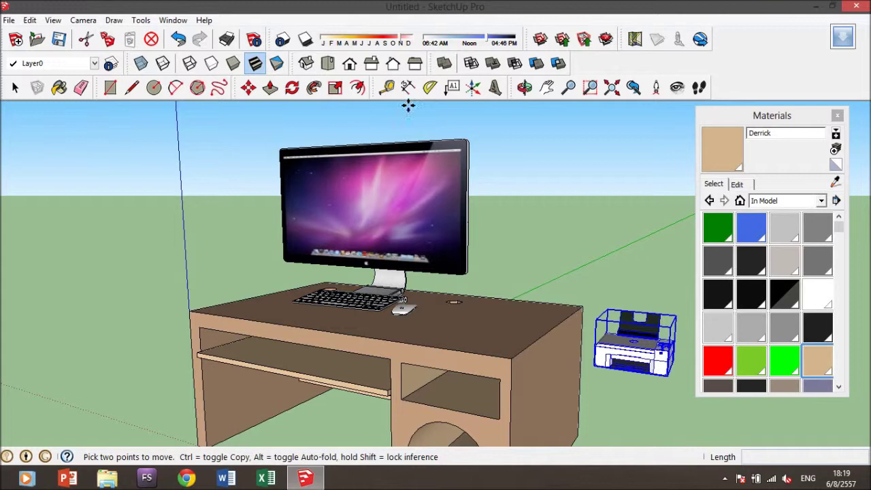
middle_drag(614, 316, 532, 274)
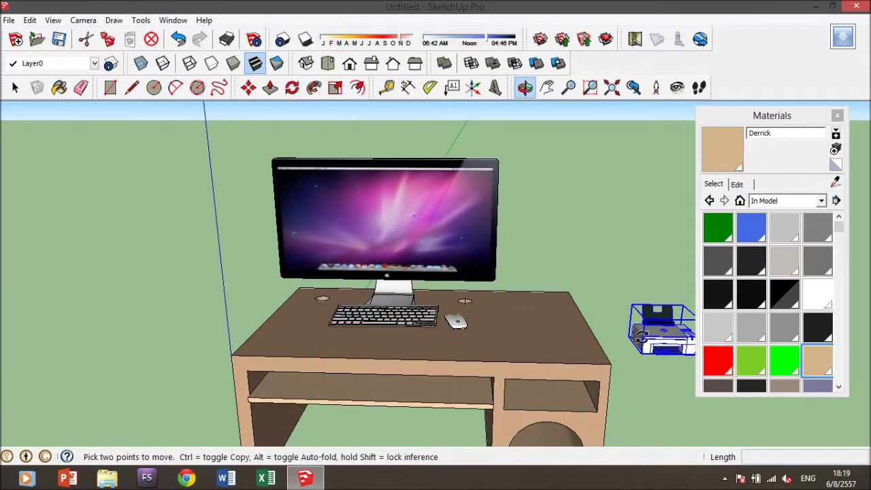
click(335, 88)
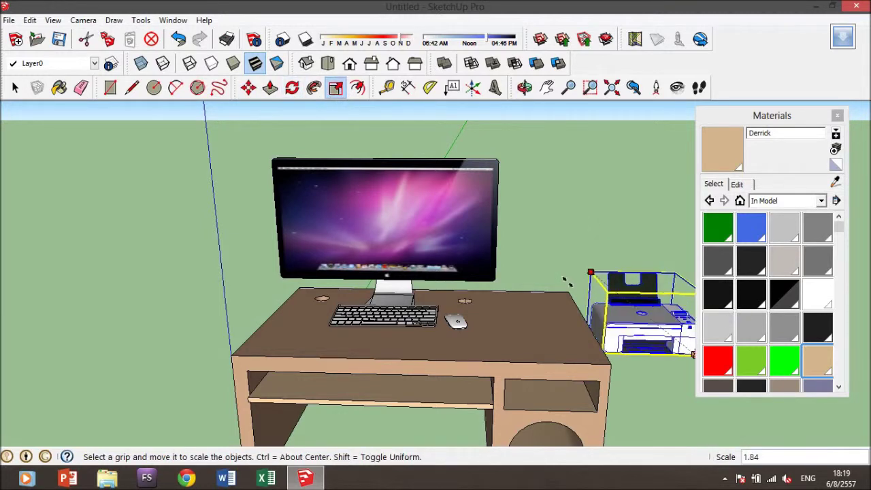
drag(612, 296, 578, 272)
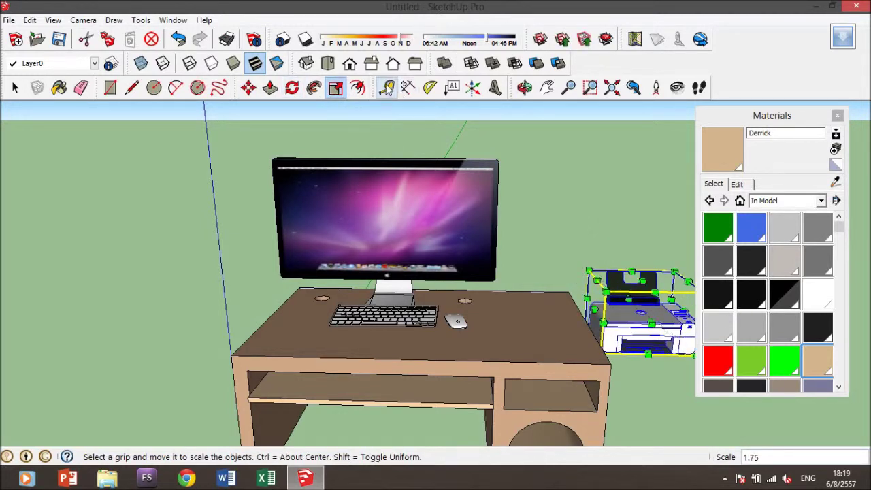
- Move the printer onto the desktop beside the monitor and enlarge it about 1.35 times more
click(249, 88)
click(658, 299)
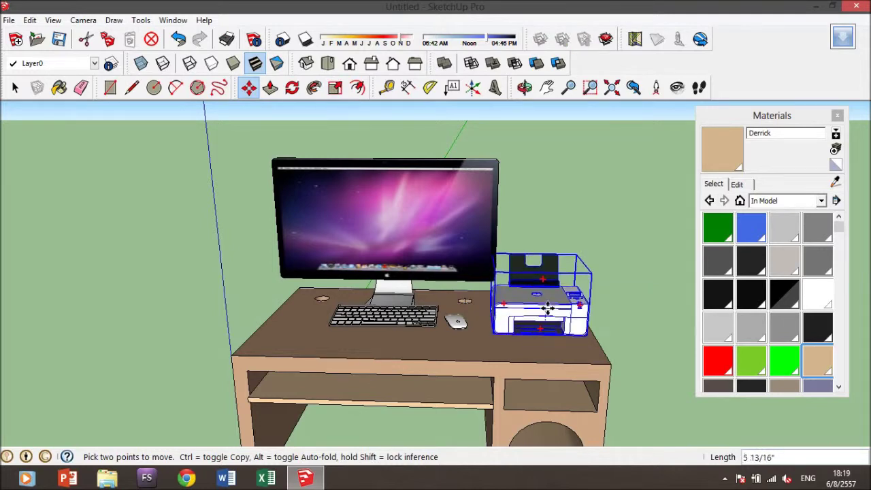
mouse_move(547, 311)
middle_down()
mouse_move(536, 237)
mouse_move(500, 307)
mouse_move(514, 252)
middle_up()
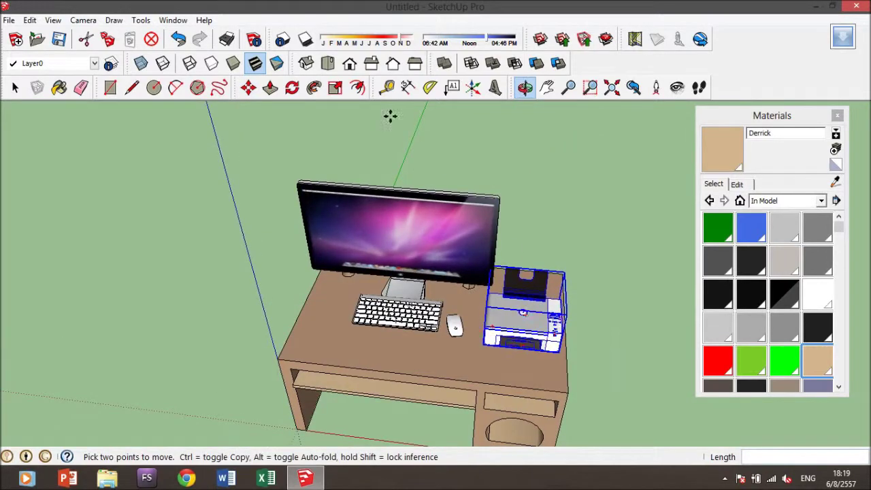
click(335, 87)
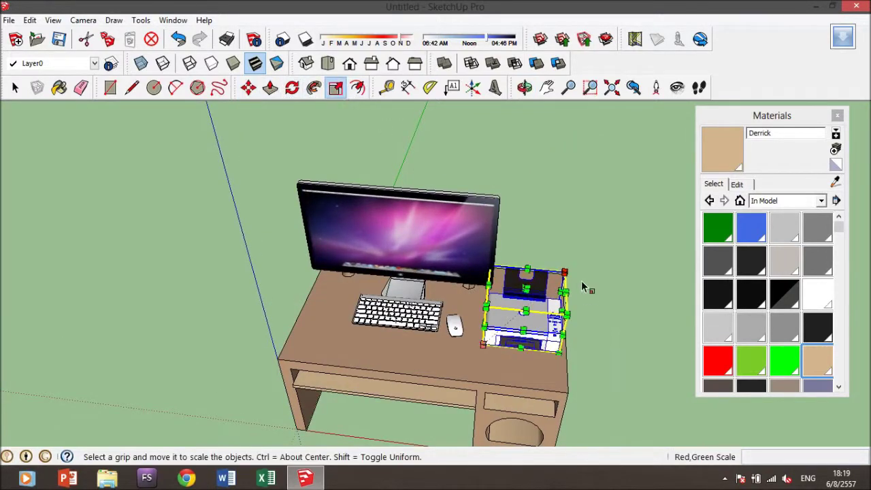
drag(564, 268, 604, 256)
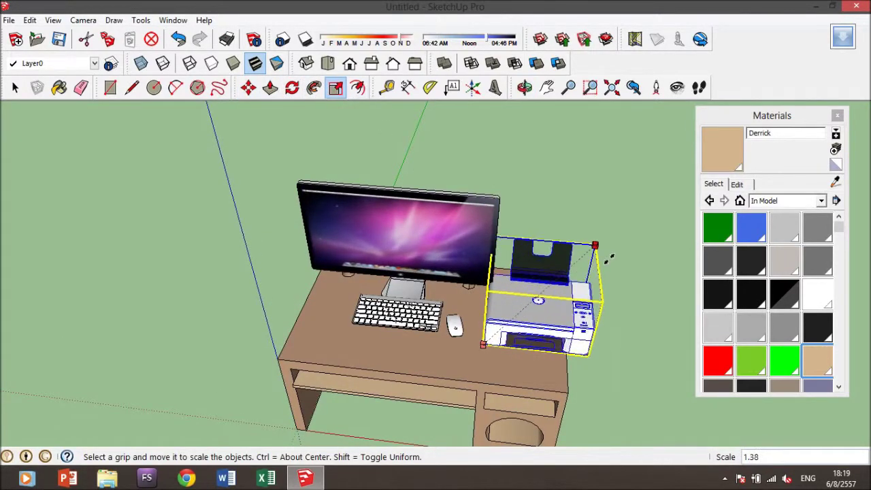
drag(604, 256, 603, 260)
mouse_move(603, 260)
middle_down()
mouse_move(624, 318)
mouse_move(613, 320)
middle_up()
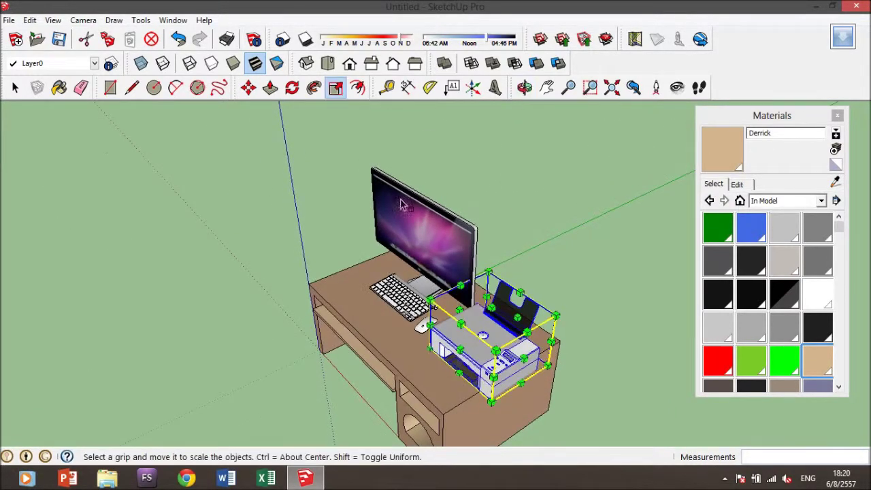
- Rotate the printer 90° in place on the desktop
click(292, 88)
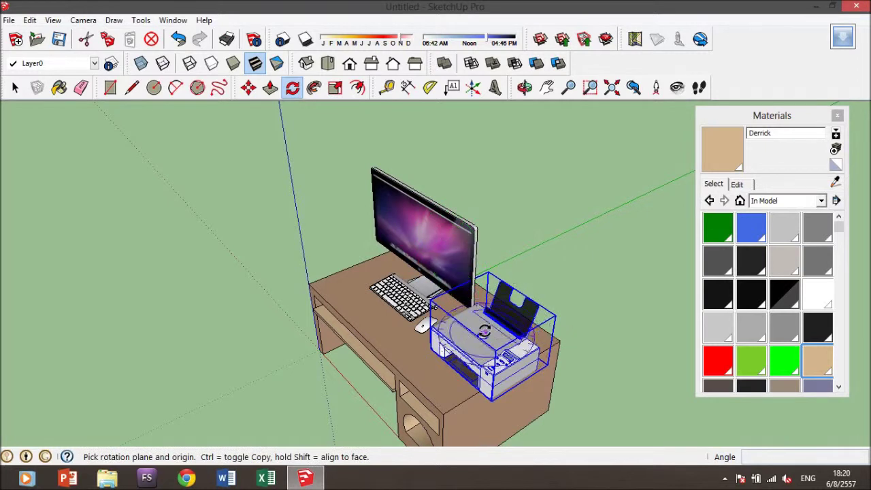
click(484, 330)
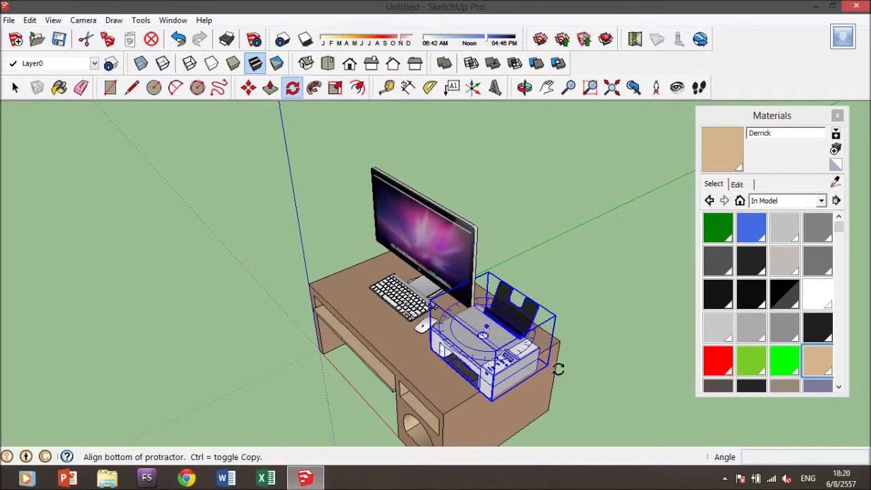
click(578, 404)
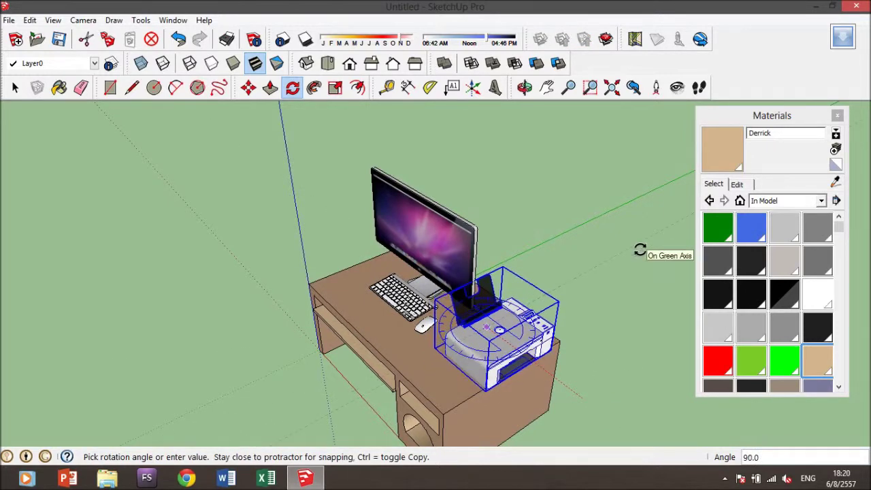
click(639, 250)
- Orbit and zoom around the desk to check the turned printer beside the monitor
mouse_move(661, 252)
middle_down()
mouse_move(606, 268)
mouse_move(90, 271)
middle_up()
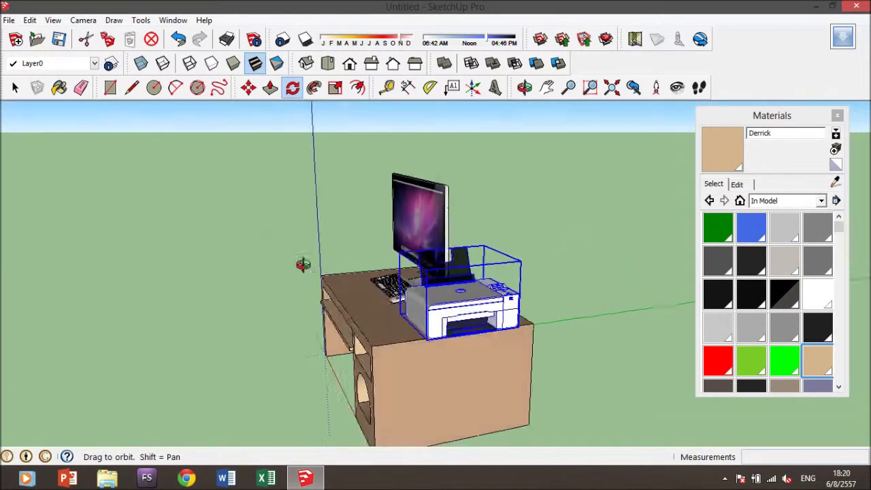
mouse_move(90, 271)
middle_down()
mouse_move(487, 321)
mouse_move(415, 229)
mouse_move(378, 272)
middle_up()
scroll(487, 321, up, 2)
scroll(476, 310, up, 1)
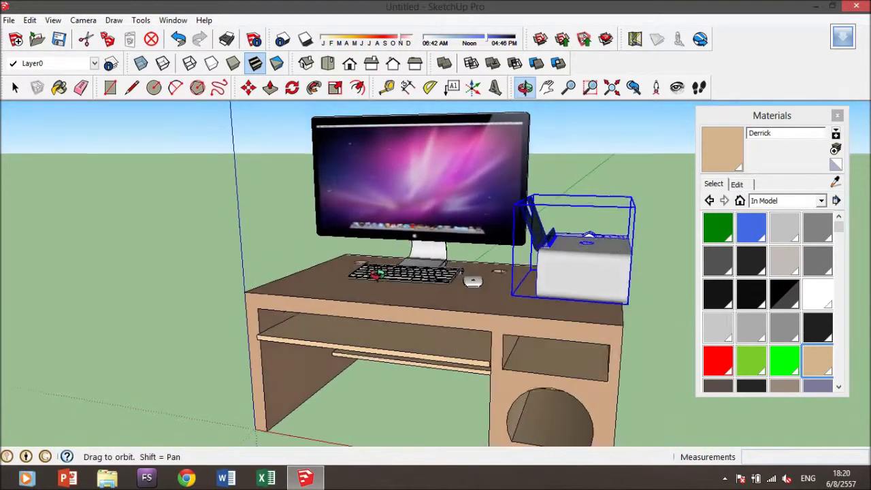
scroll(379, 273, down, 1)
scroll(381, 269, down, 1)
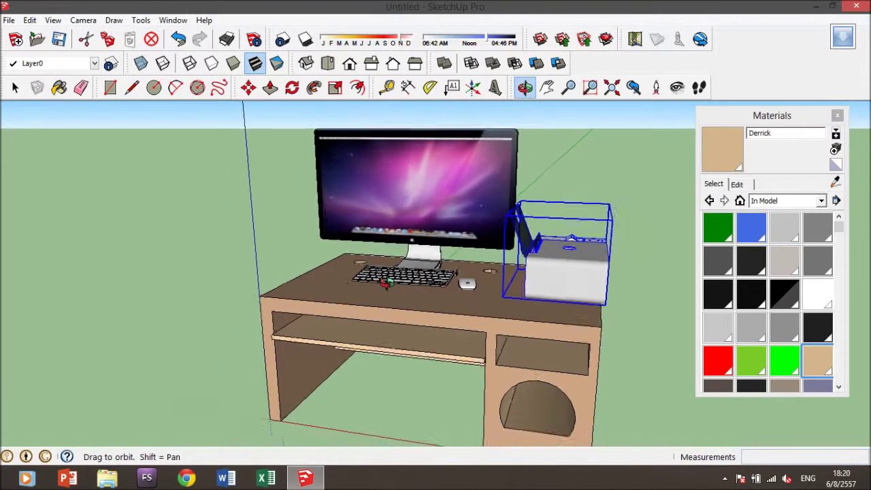
scroll(383, 265, down, 1)
scroll(385, 262, down, 2)
middle_drag(385, 262, 517, 285)
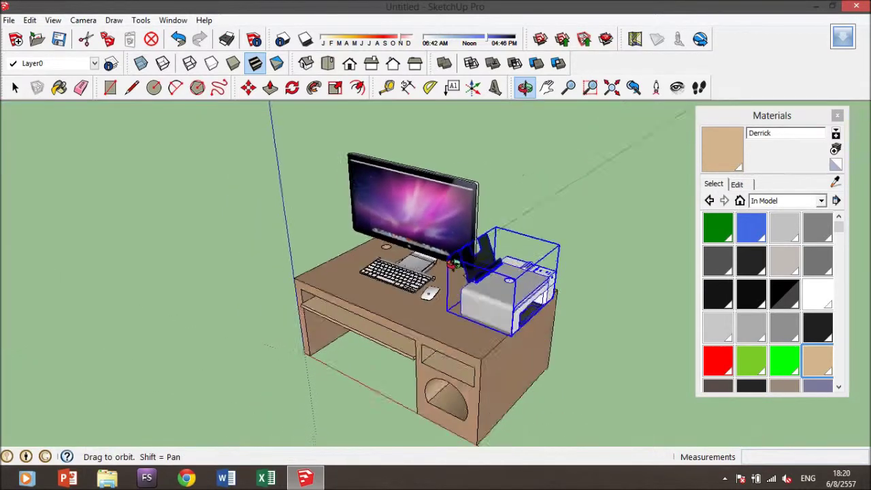
key(q)
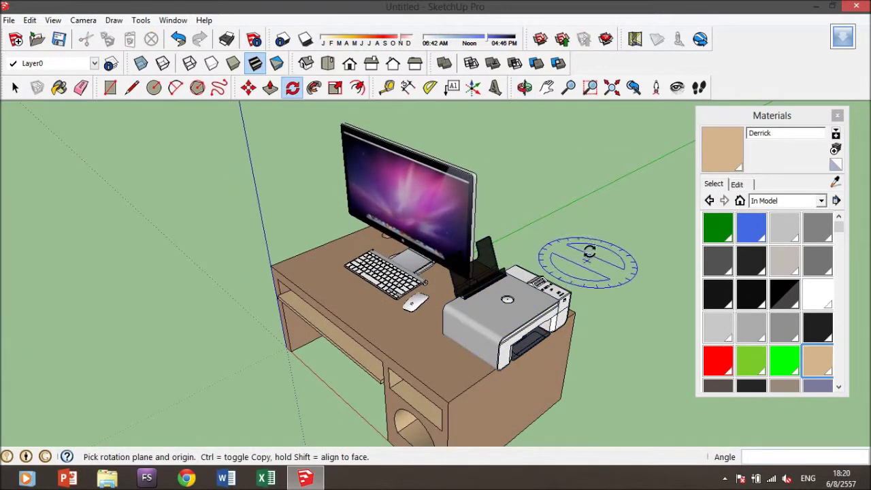
mouse_move(577, 253)
middle_down()
mouse_move(412, 262)
mouse_move(502, 268)
mouse_move(389, 251)
mouse_move(444, 246)
middle_up()
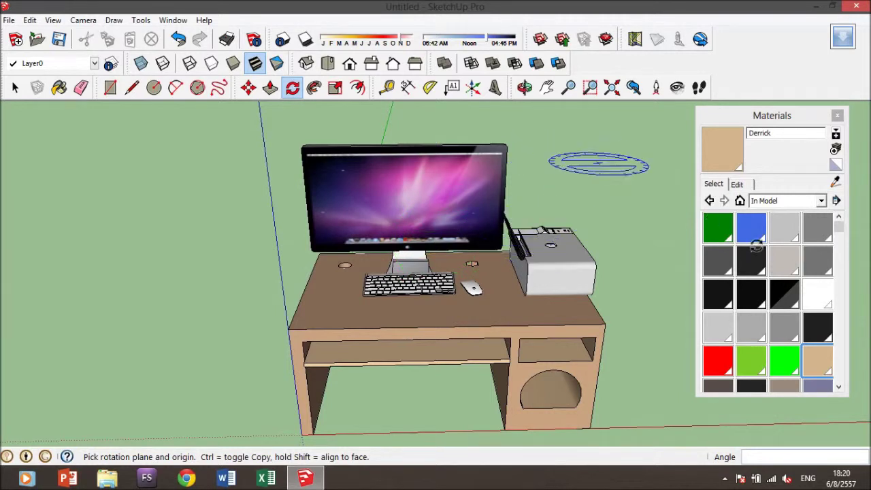
drag(842, 231, 824, 234)
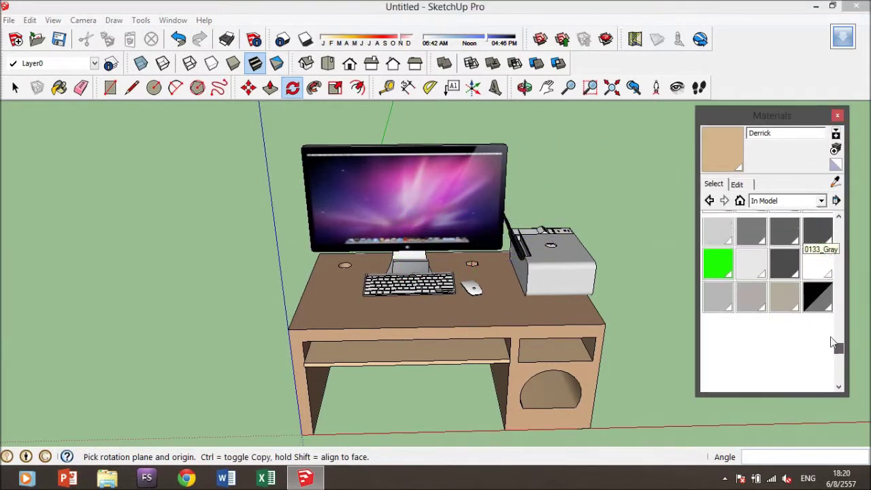
scroll(823, 224, up, 1)
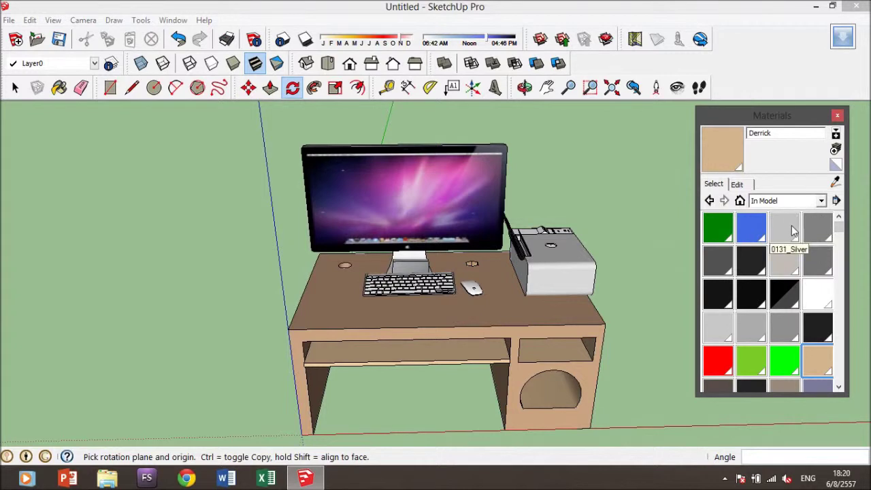